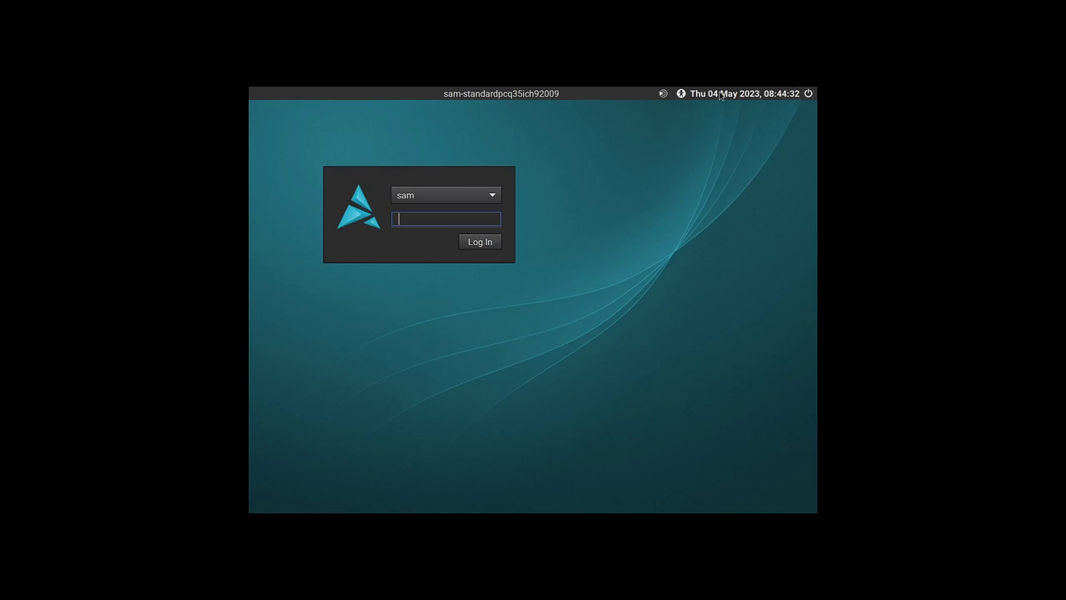
Look through the login screen's desktop session, accessibility, date and power options.
click(664, 94)
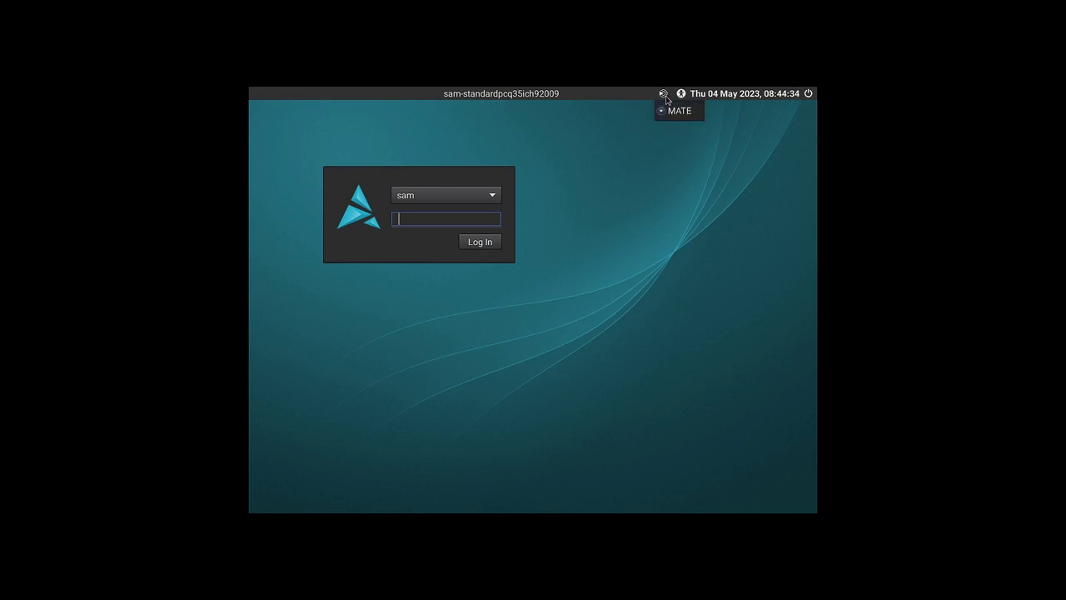
click(680, 94)
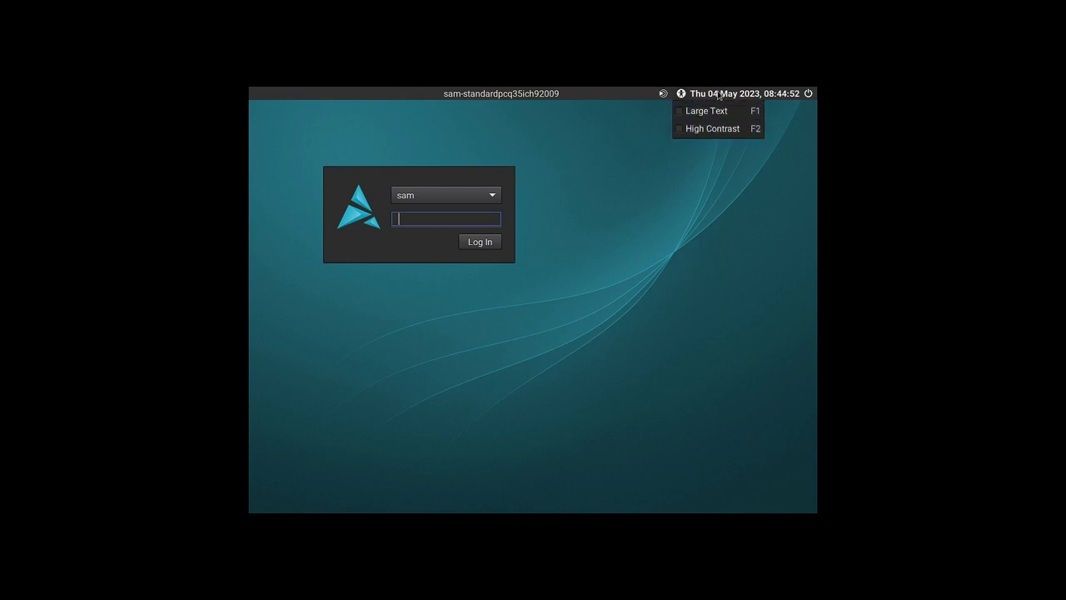
click(719, 95)
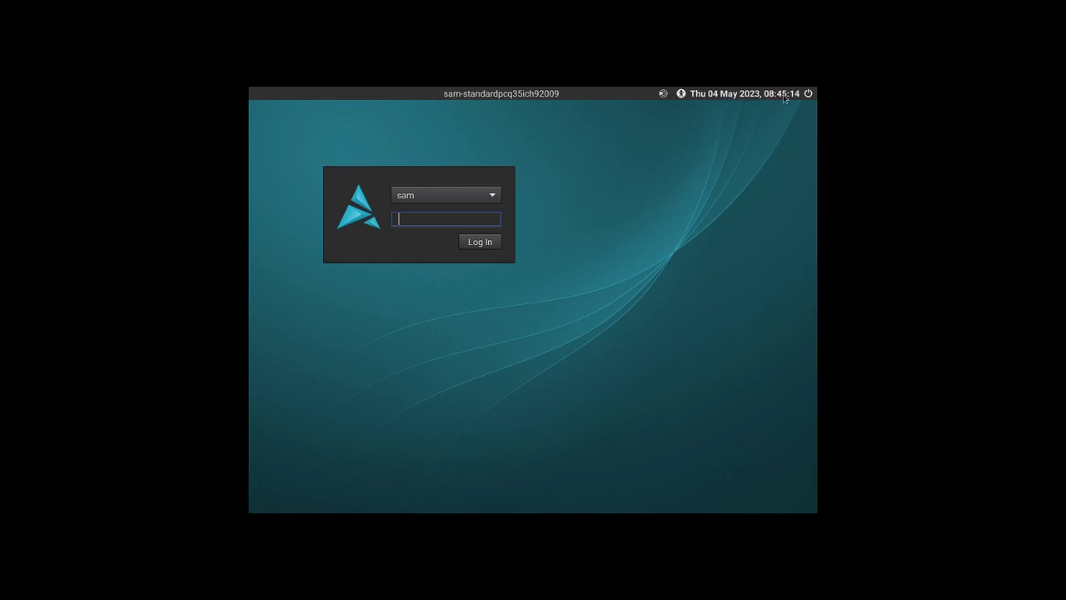
click(809, 94)
mouse_move(680, 93)
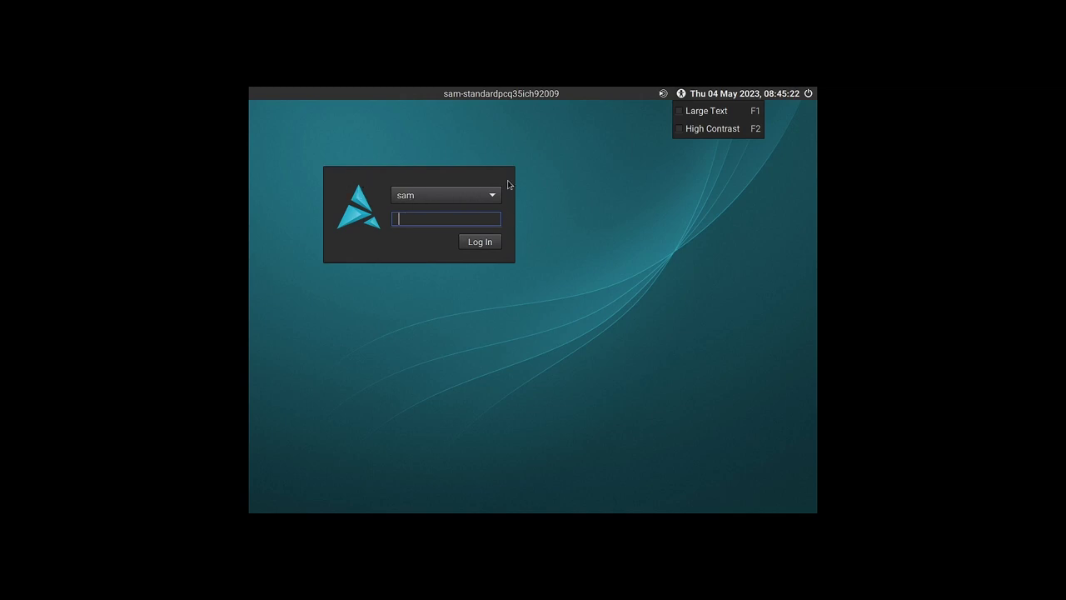
Enter the account password and log in to the MATE desktop.
click(471, 220)
text(•)
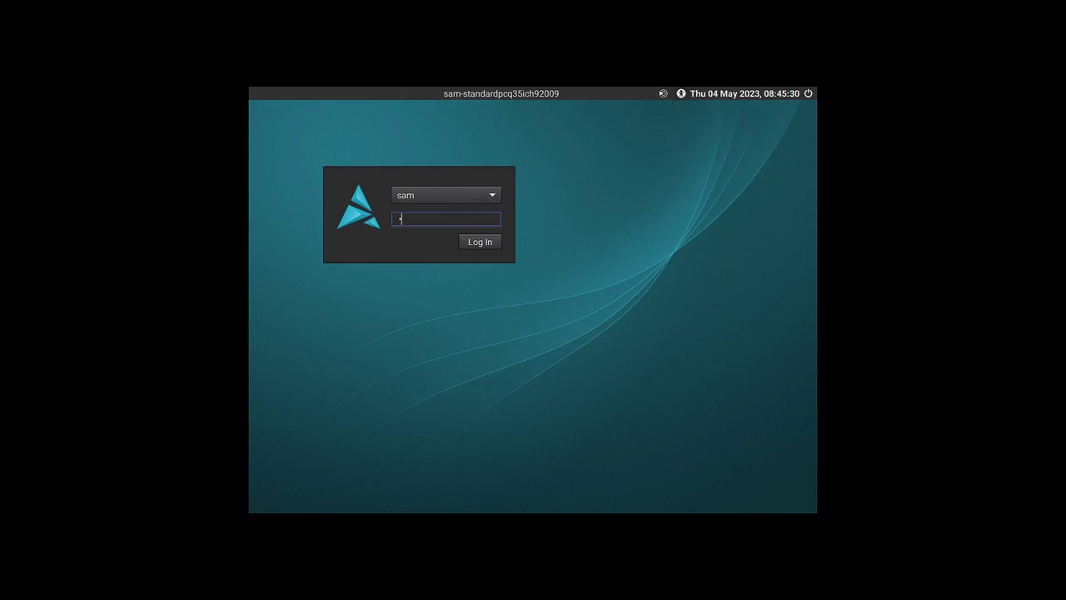
text(•••••)
key(Return)
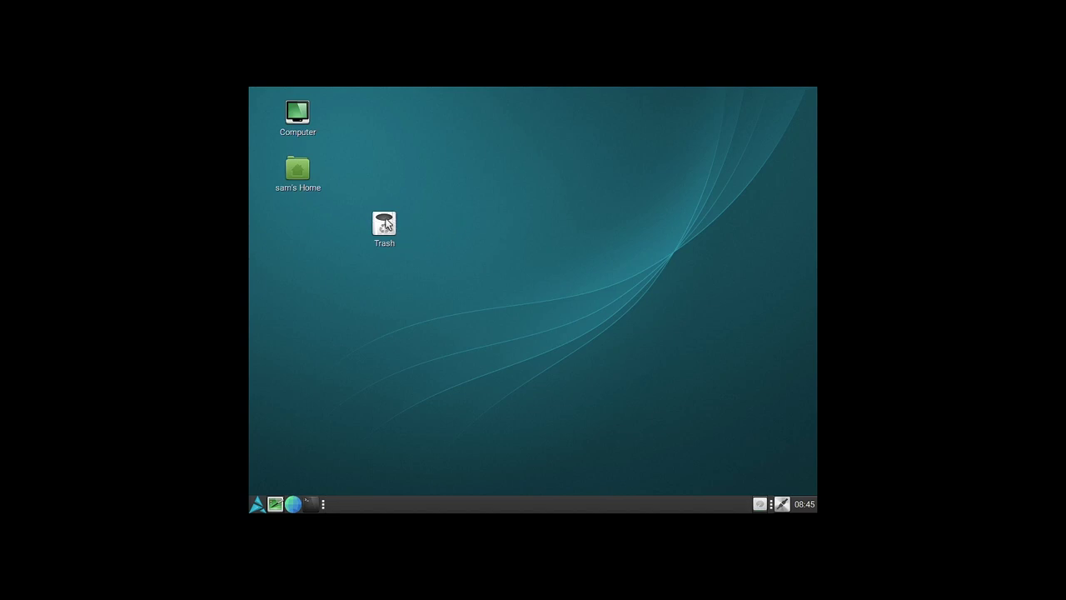
Move the Trash icon into line beneath the home folder icon on the desktop.
drag(385, 223, 292, 233)
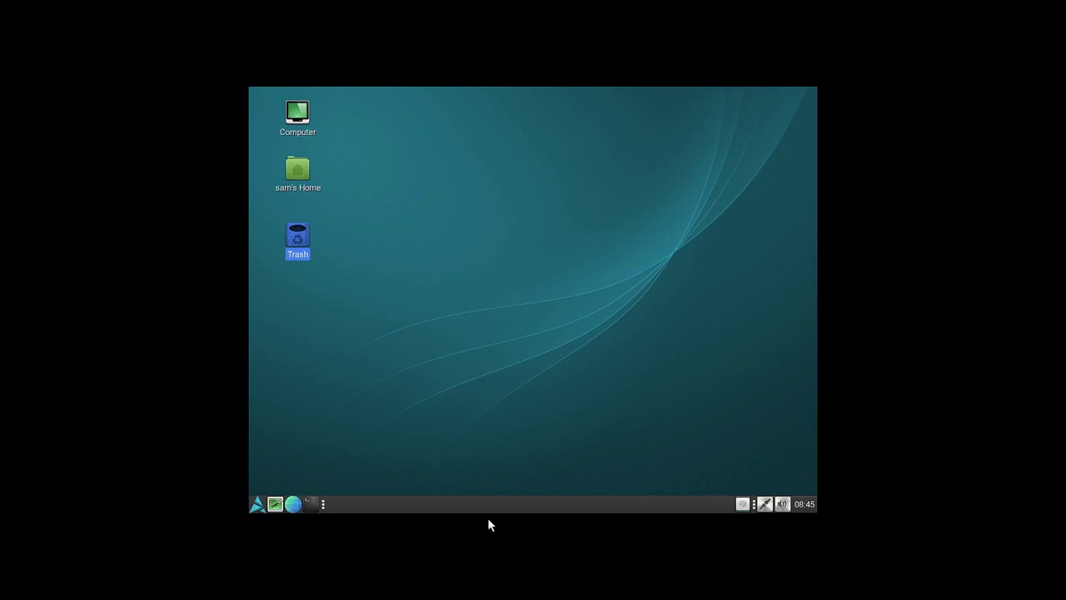
Open the Displays preferences from the system's hardware settings.
click(258, 505)
mouse_move(284, 440)
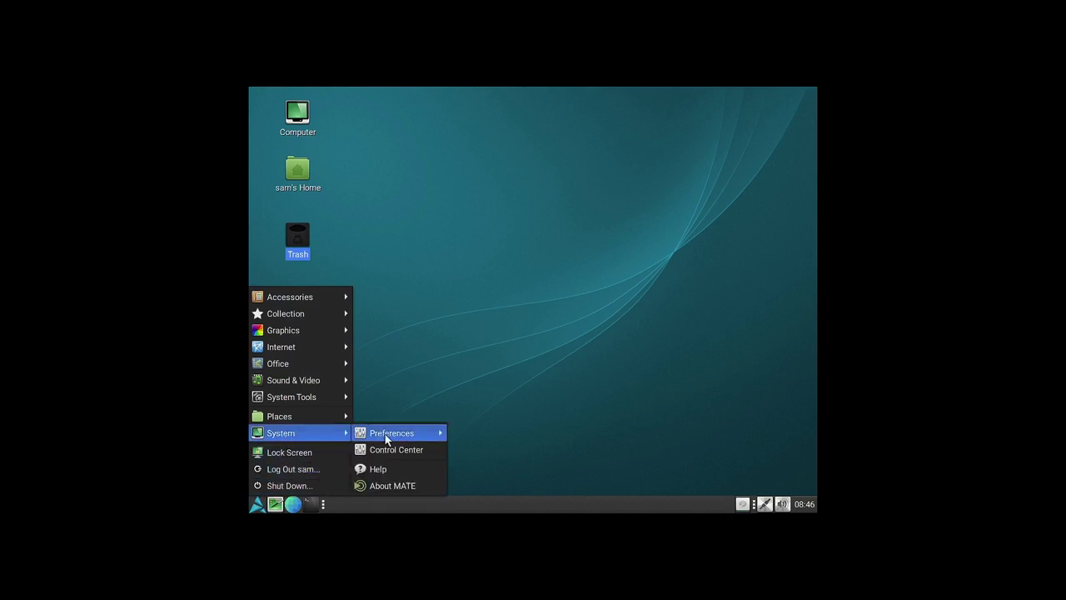
mouse_move(388, 437)
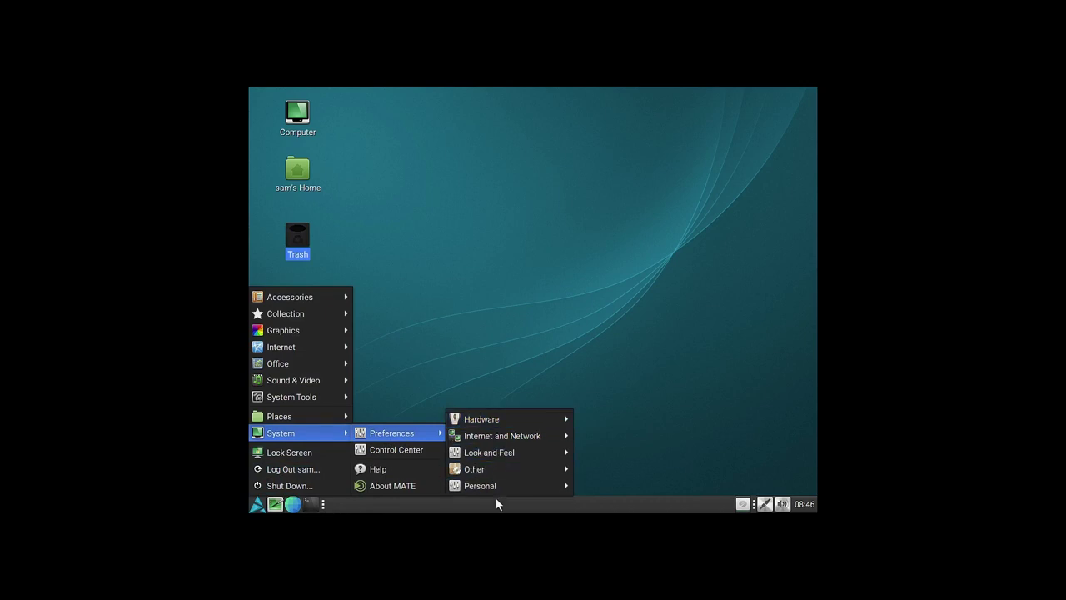
mouse_move(496, 469)
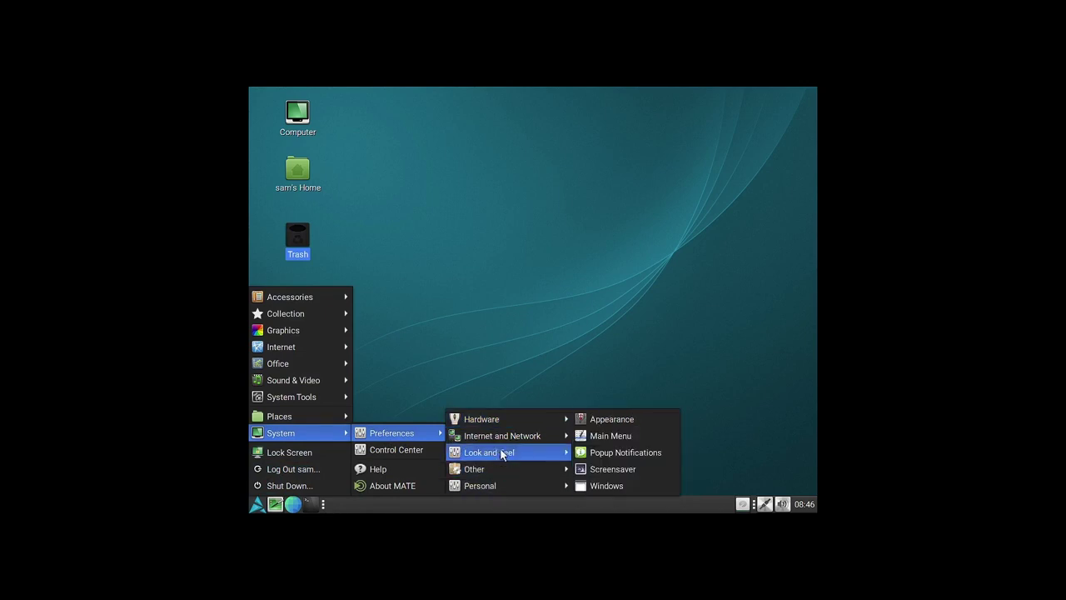
mouse_move(503, 422)
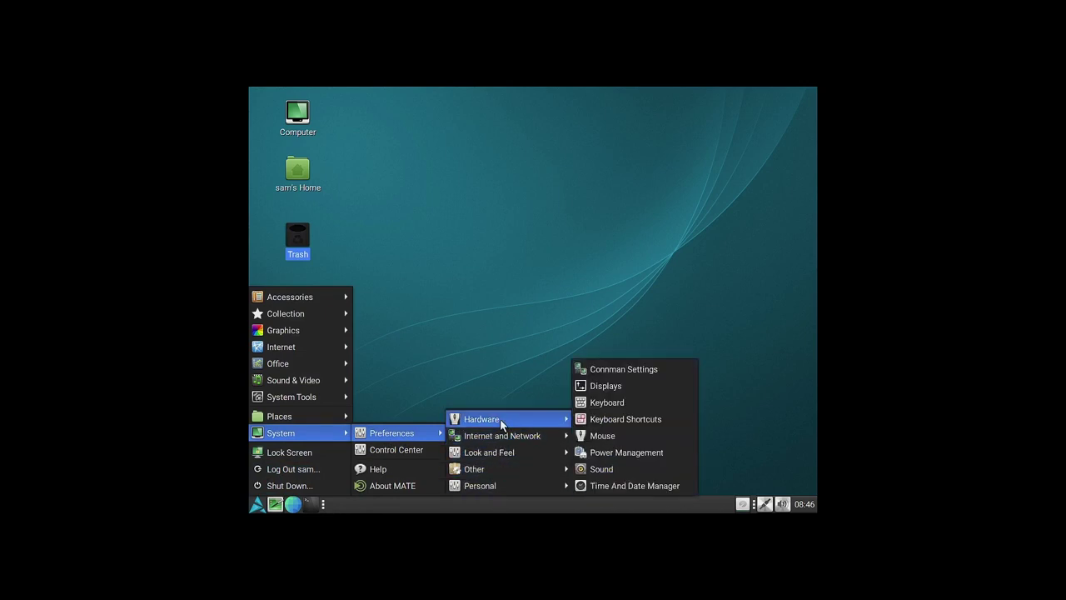
click(670, 386)
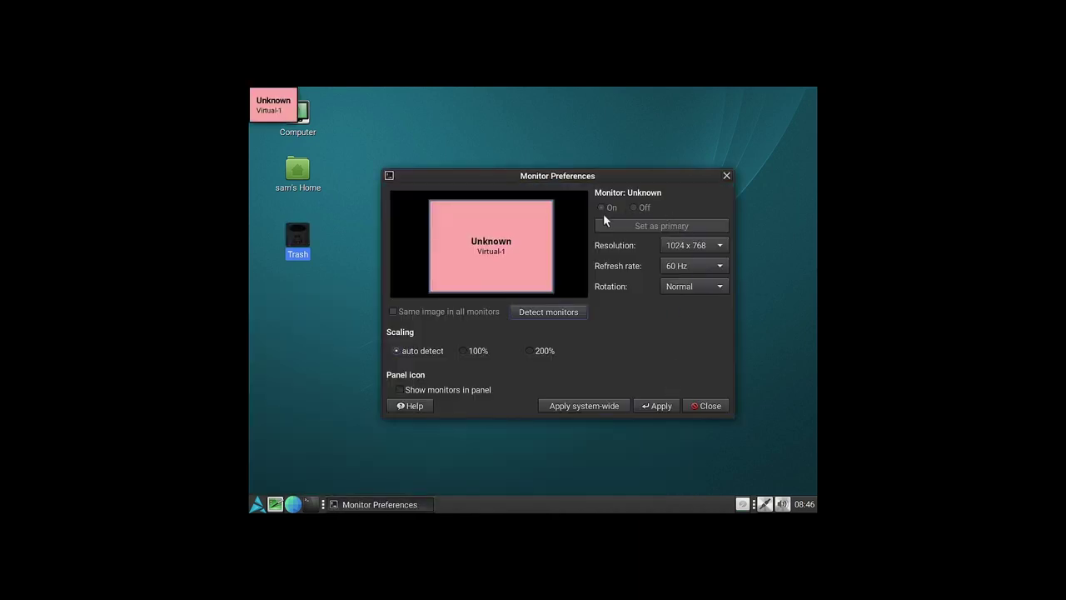
Set the monitor resolution to 1920 x 1080, apply and keep the configuration, and close the monitor preferences.
click(701, 246)
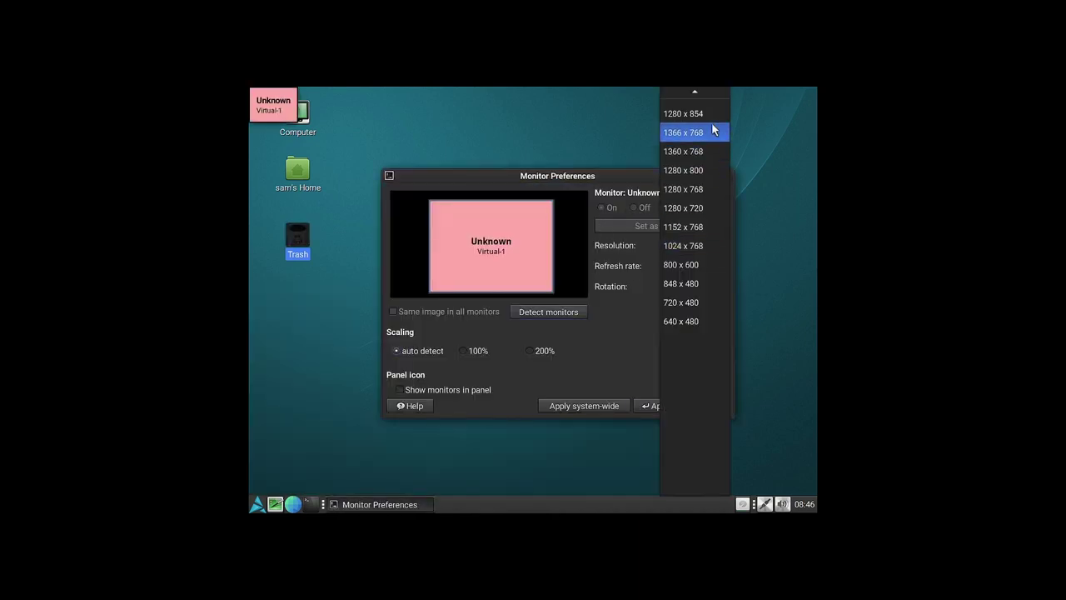
scroll(712, 171, up, 5)
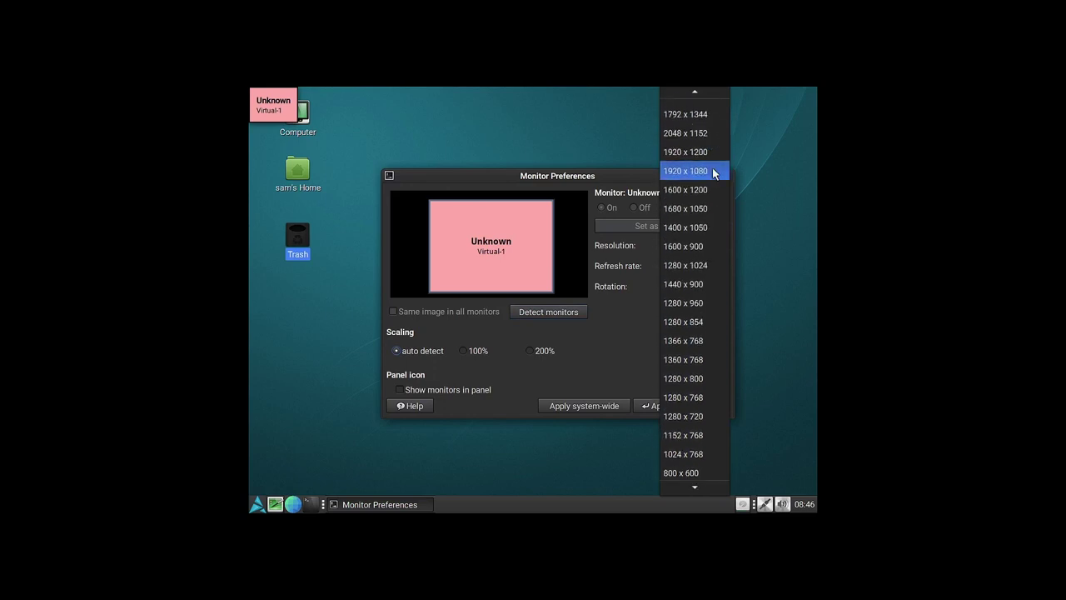
click(712, 172)
click(657, 407)
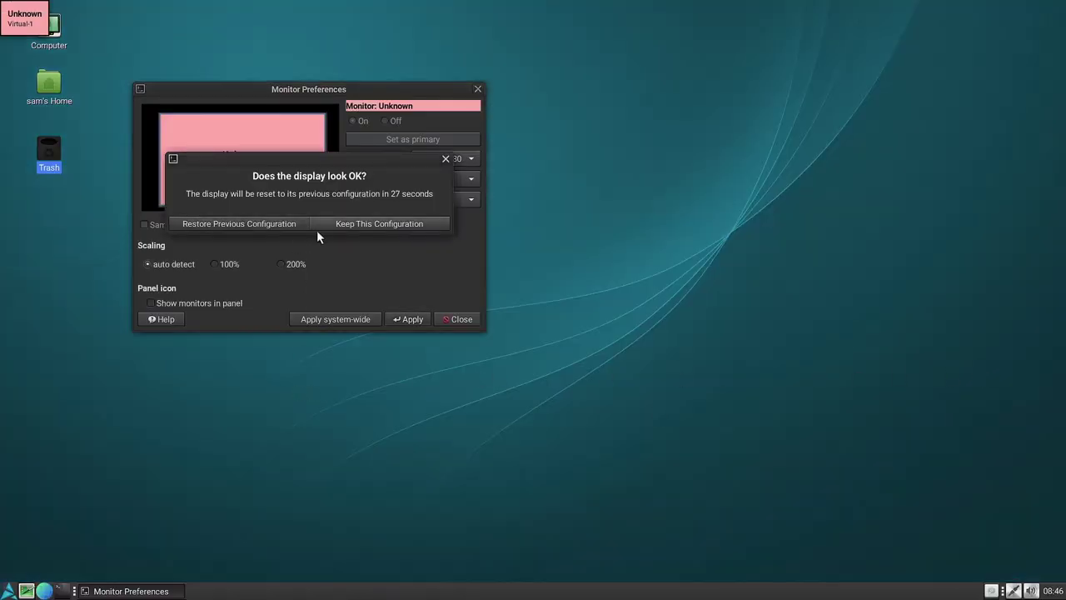
click(366, 223)
click(459, 319)
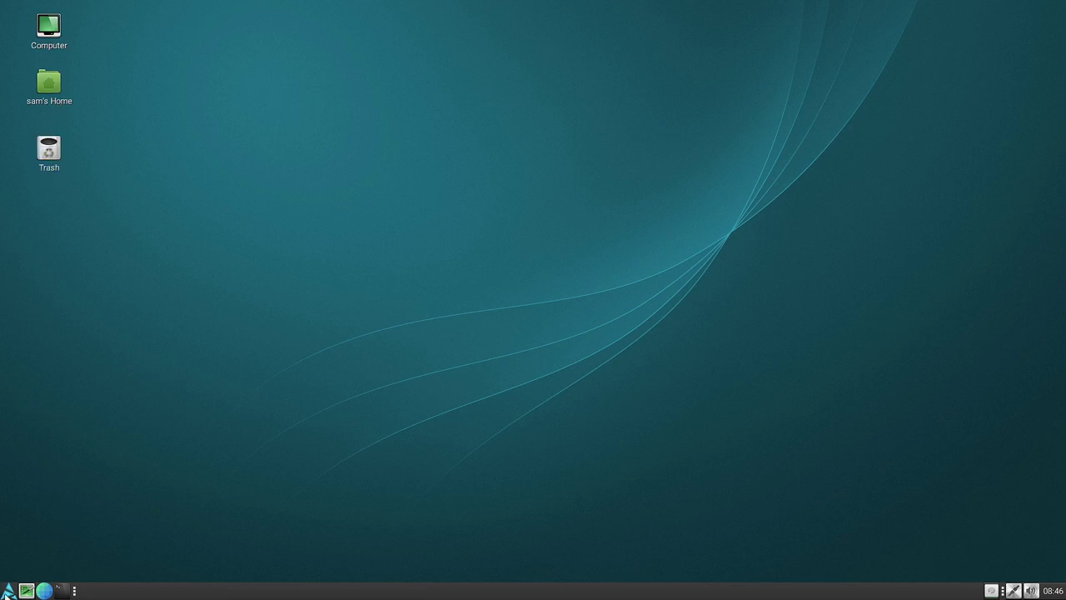
click(9, 591)
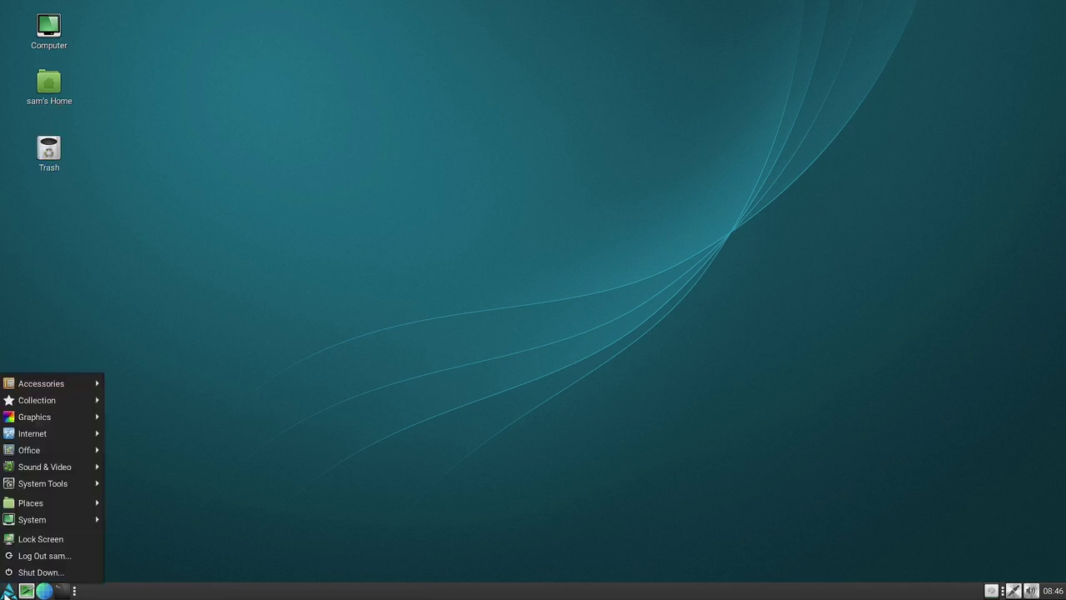
click(283, 491)
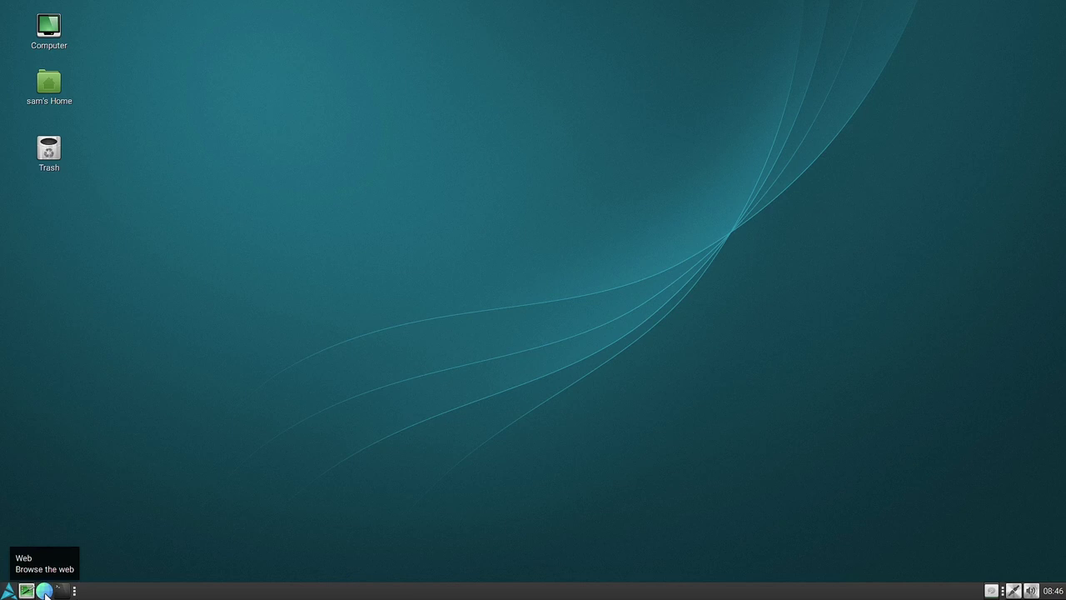
Launch the Web browser and a terminal window.
click(44, 590)
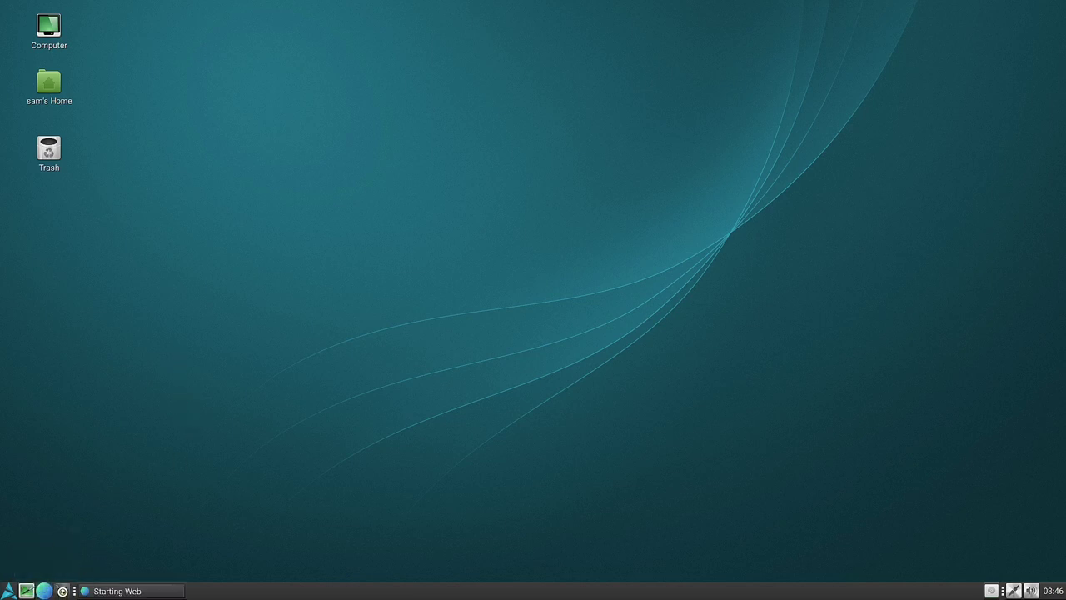
click(63, 590)
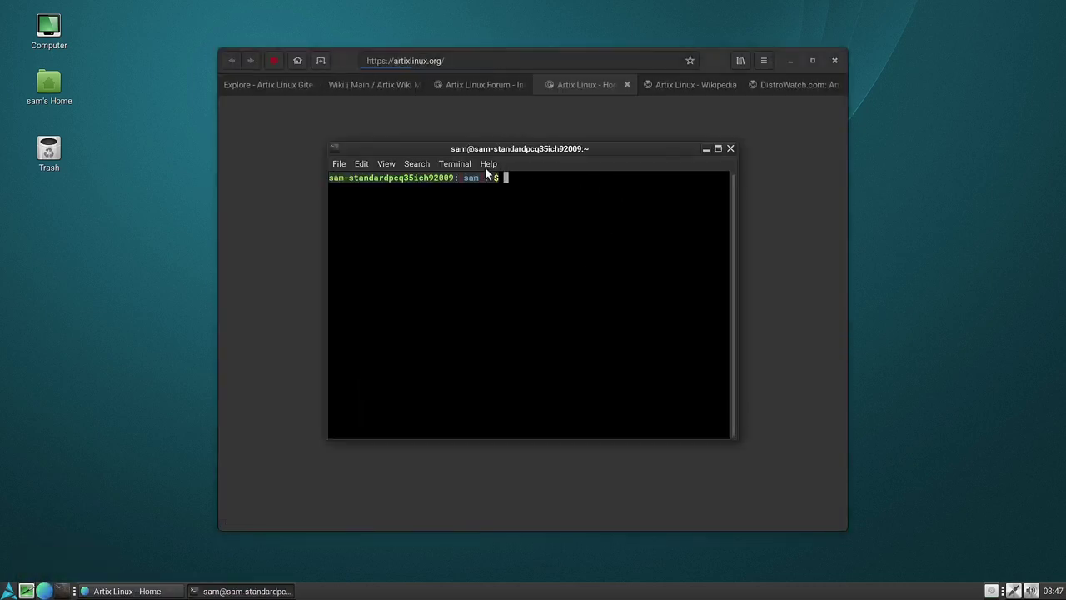
View the version information of MATE Terminal, and close its dialog and the terminal window.
click(489, 164)
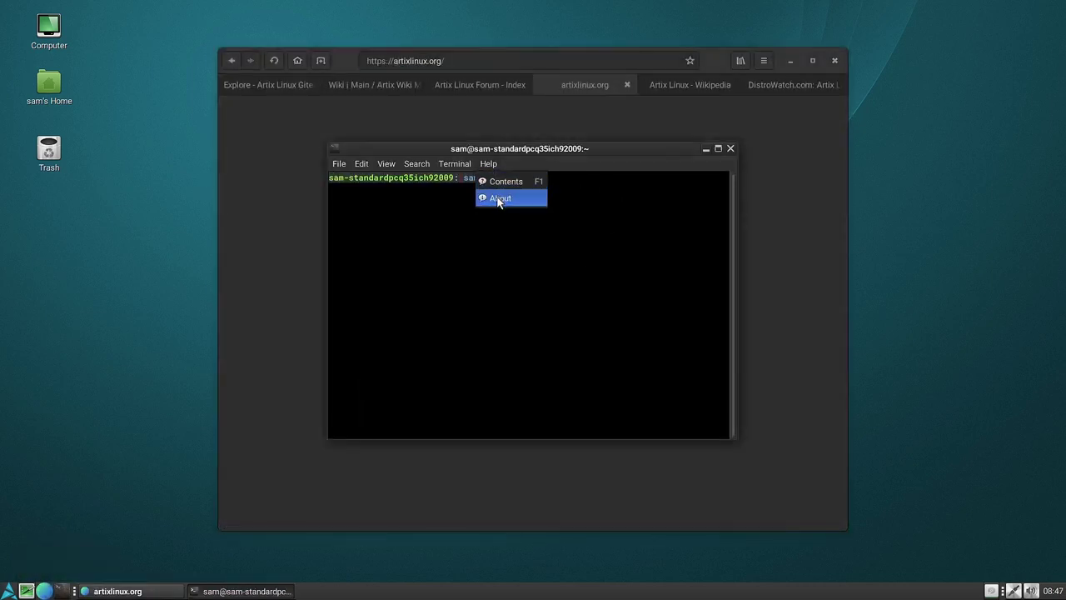
click(498, 199)
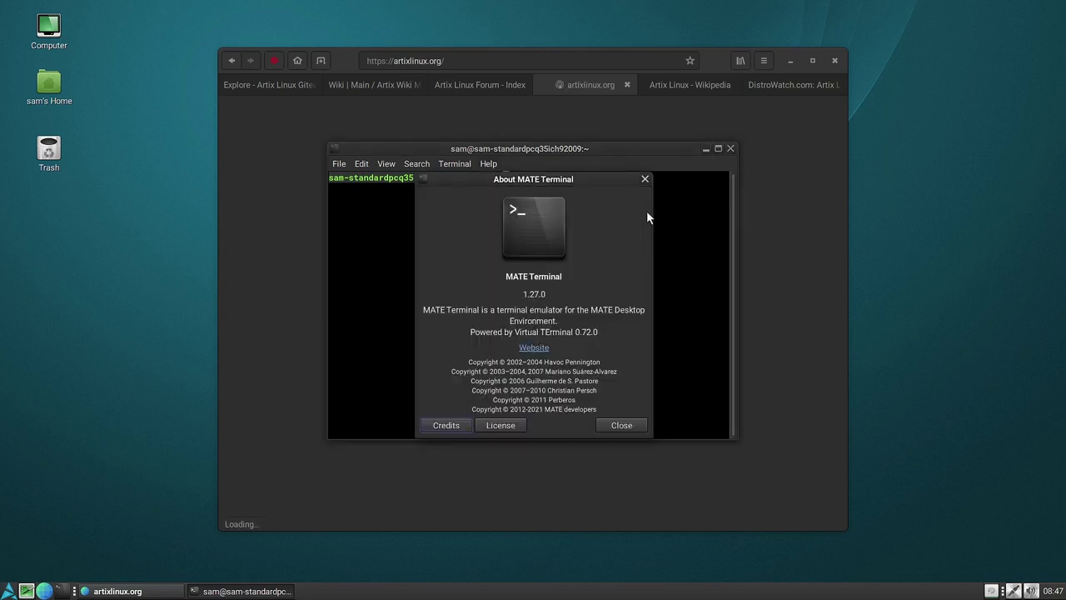
click(644, 179)
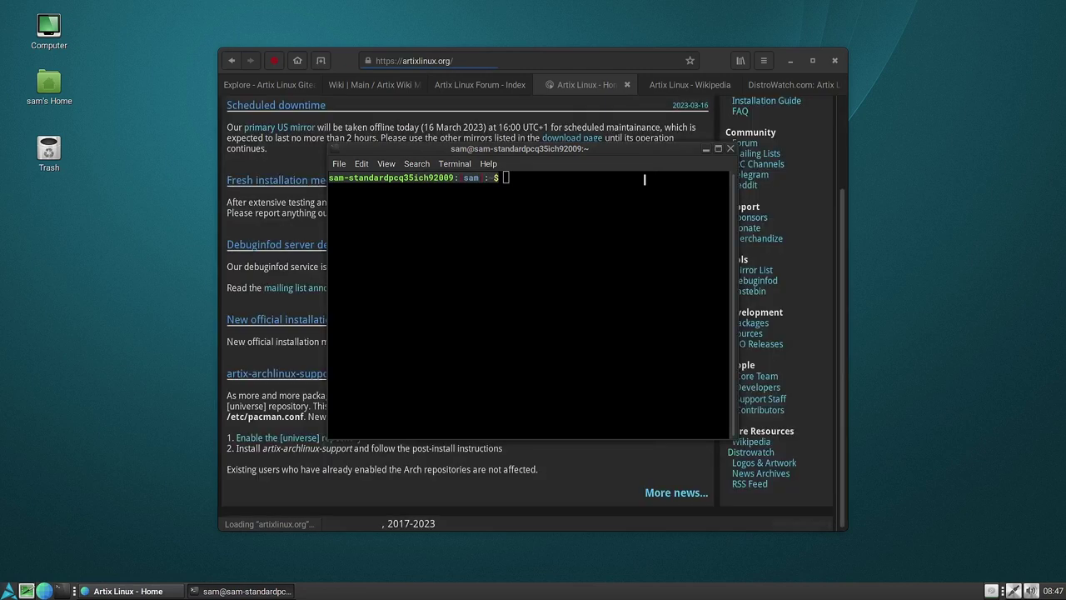
click(731, 150)
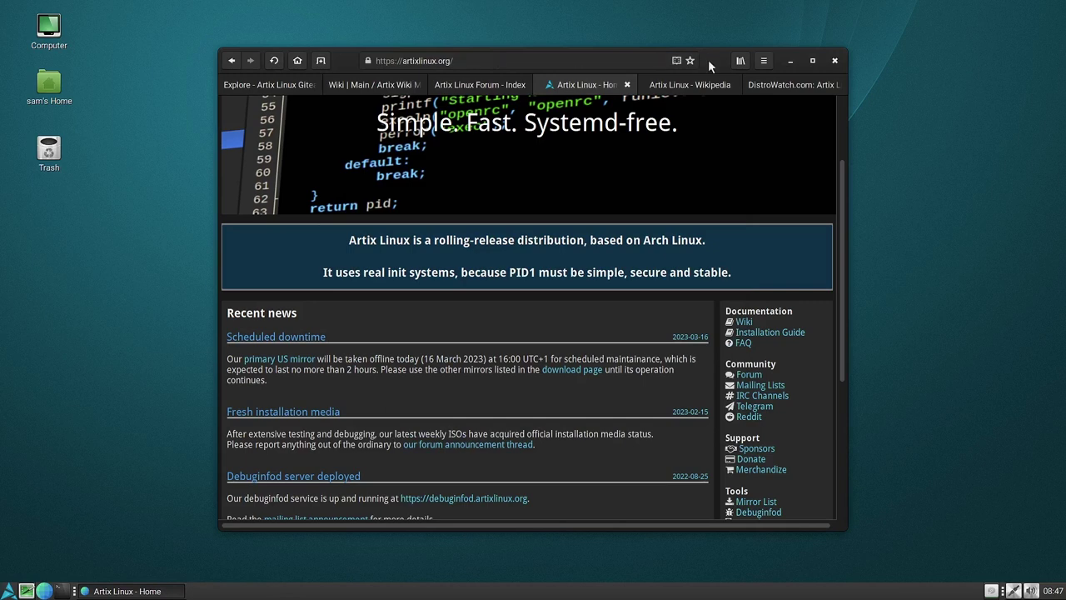
View the version information of the Web browser and dismiss it.
click(763, 60)
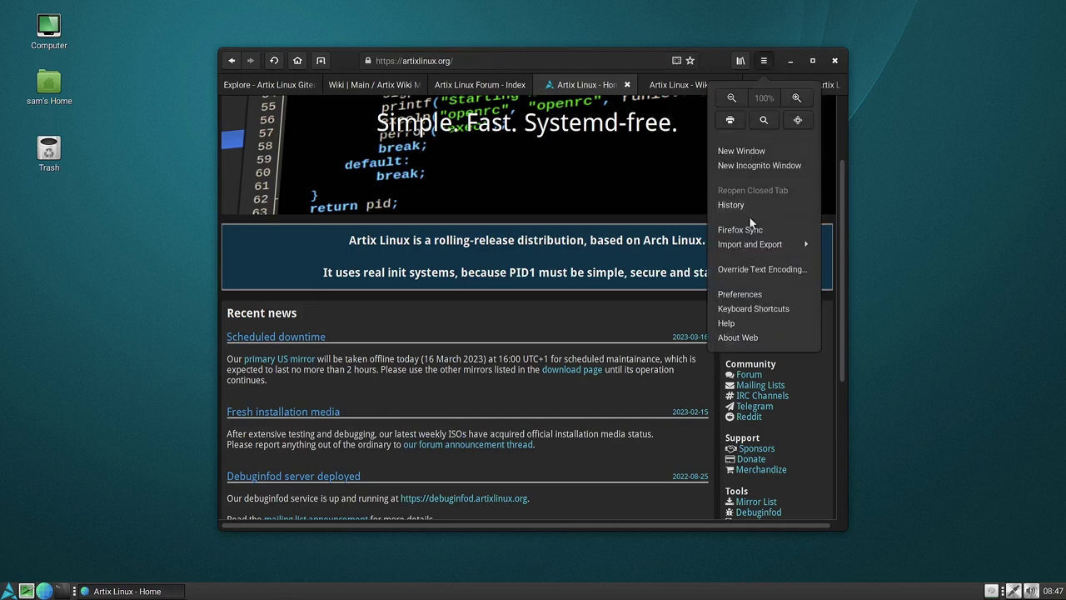
click(735, 336)
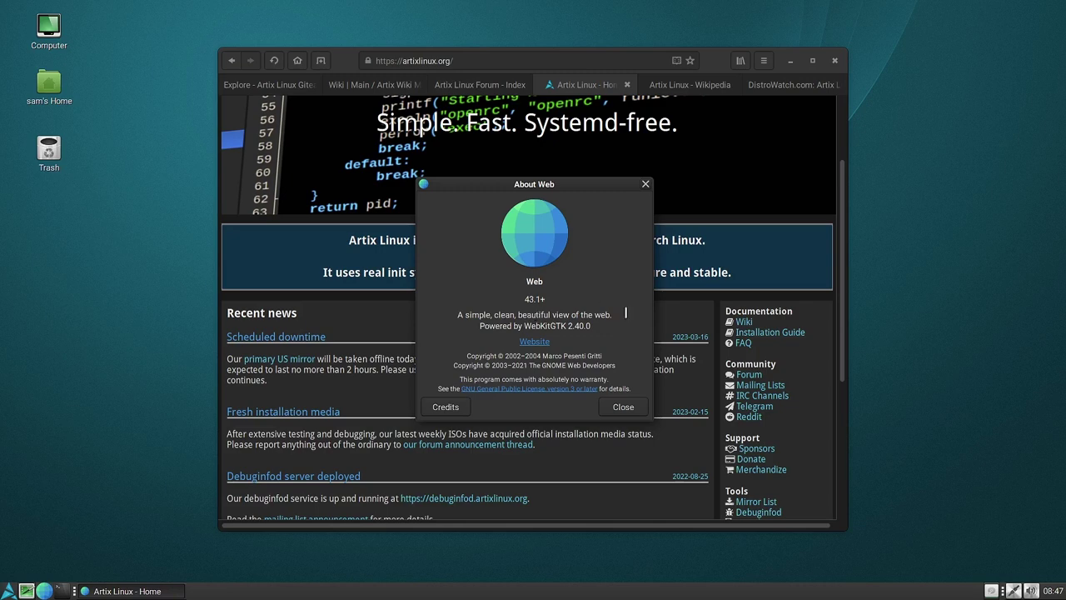
click(646, 184)
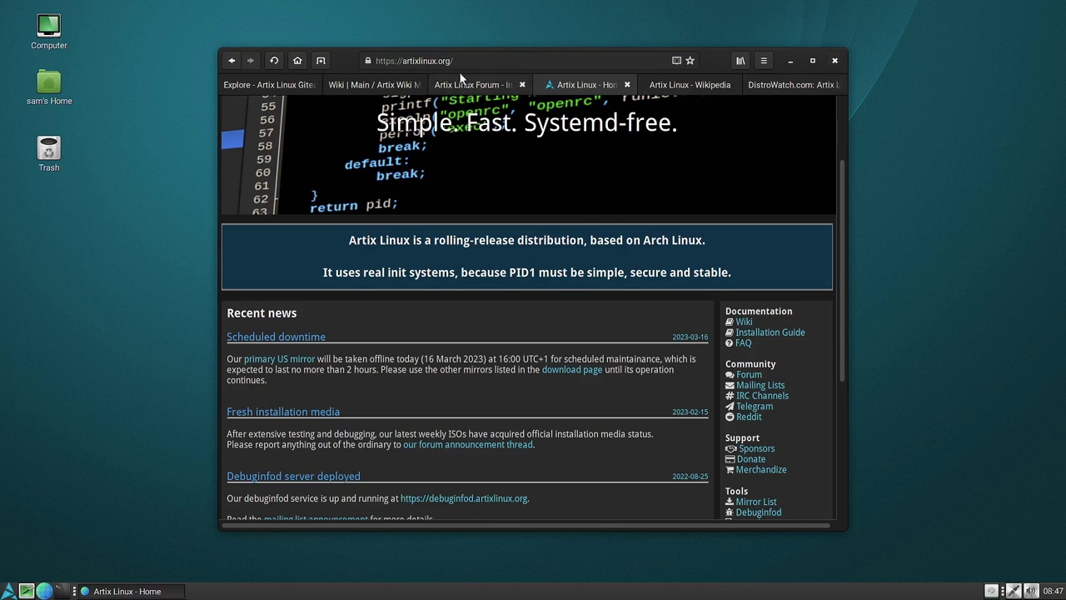
Look through the open Artix wiki, forum, Wikipedia, home, Gitea and DistroWatch pages, and close the browser.
click(350, 86)
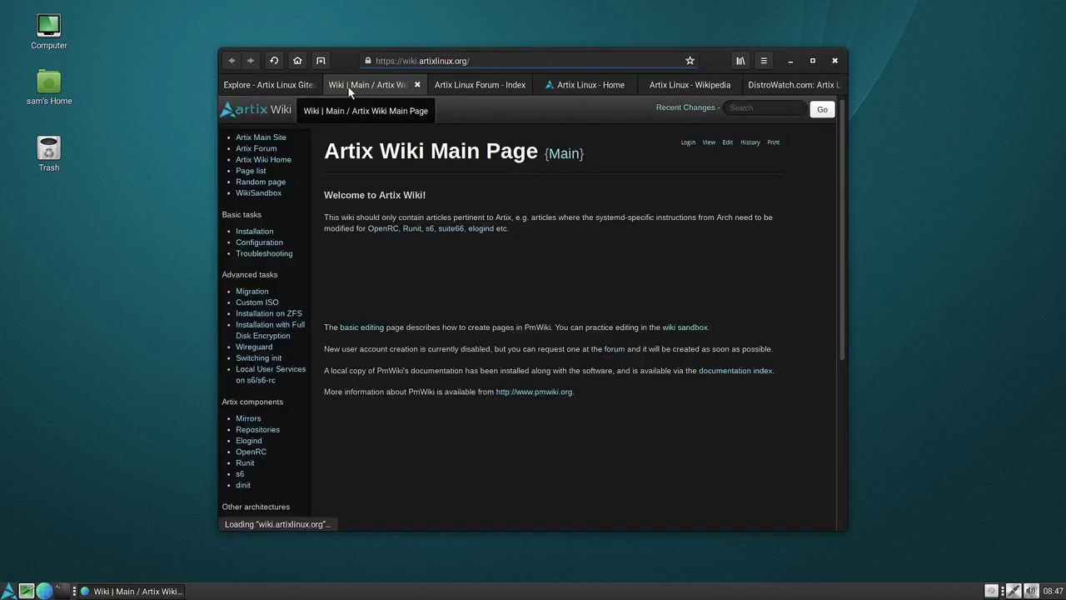
click(474, 81)
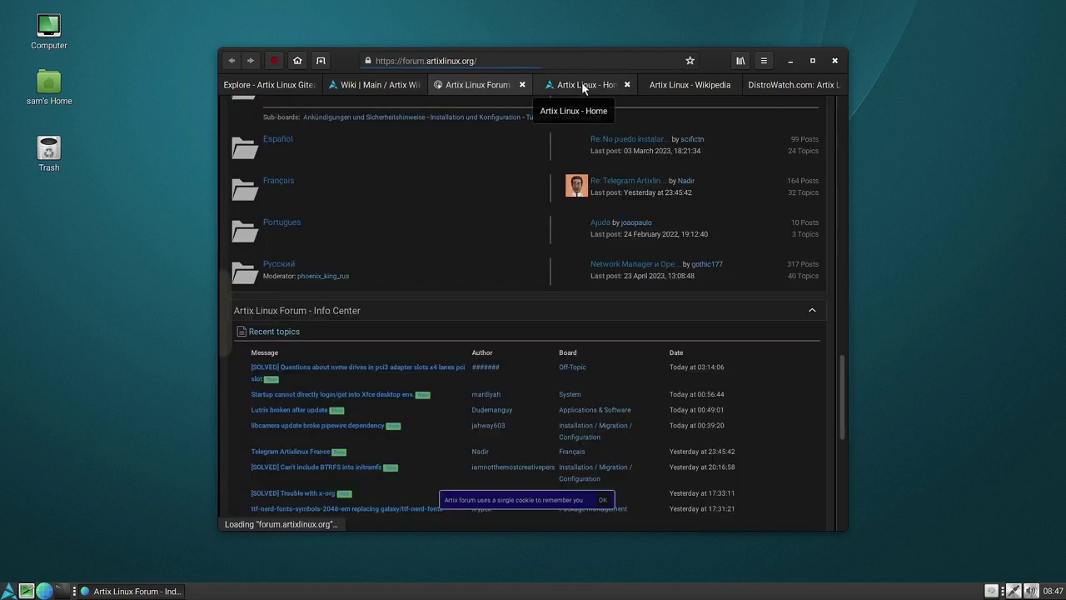
click(676, 87)
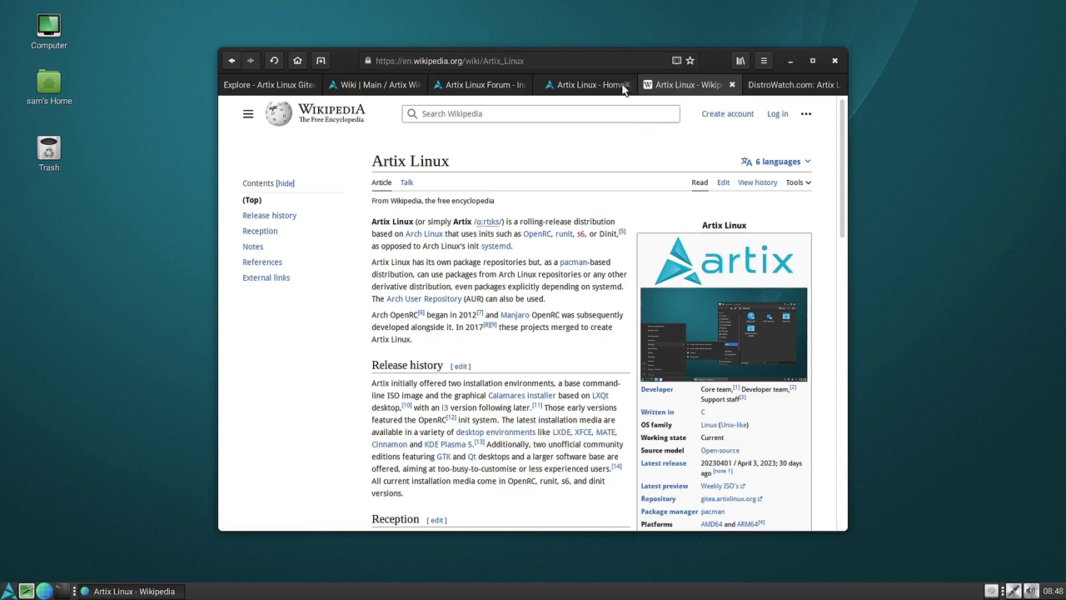
click(578, 85)
click(475, 77)
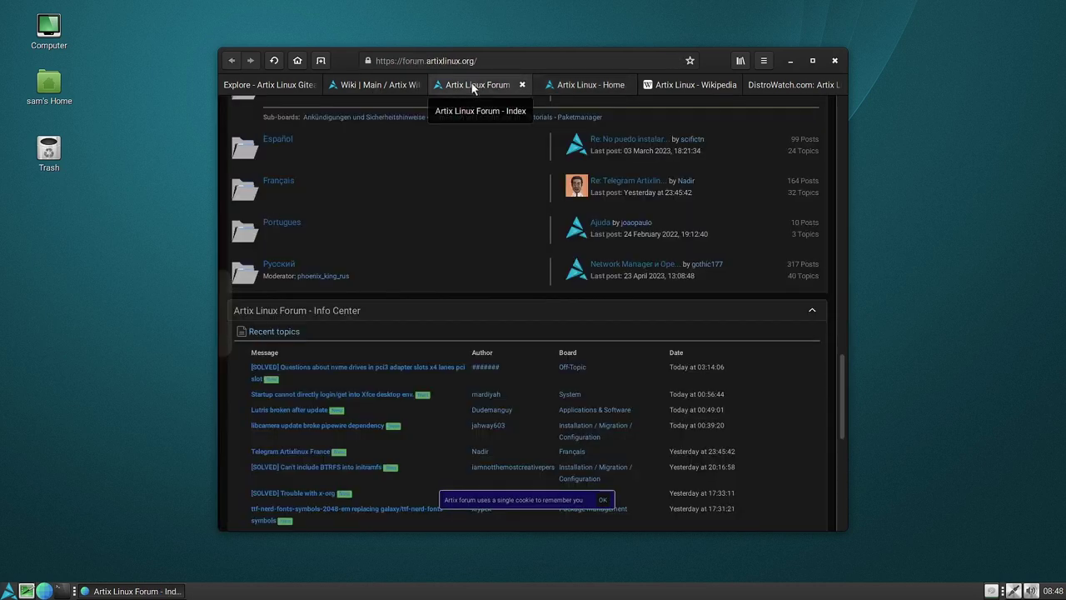
click(281, 84)
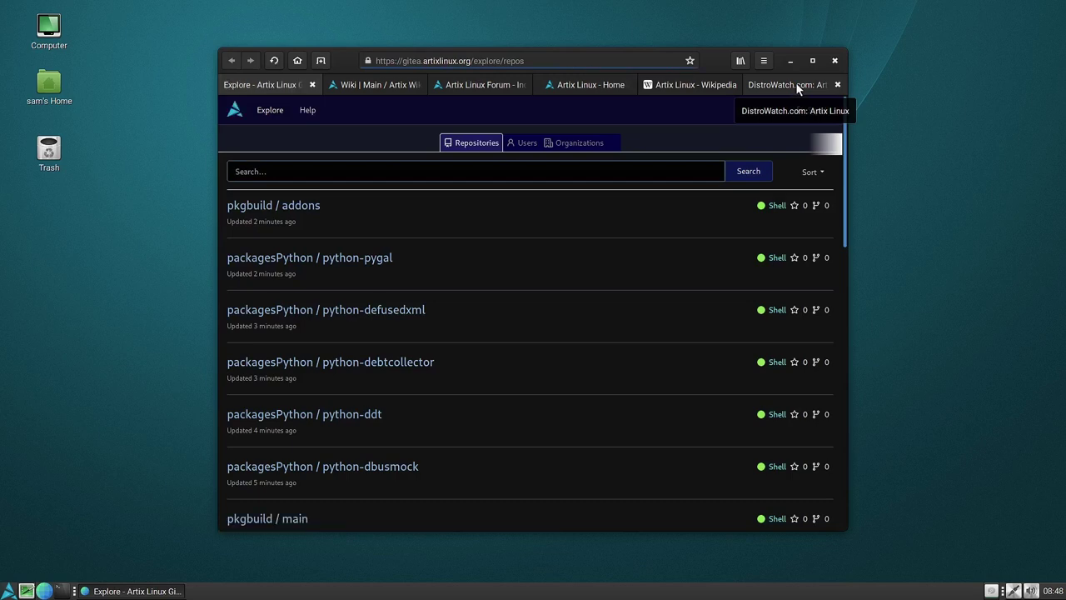
click(797, 87)
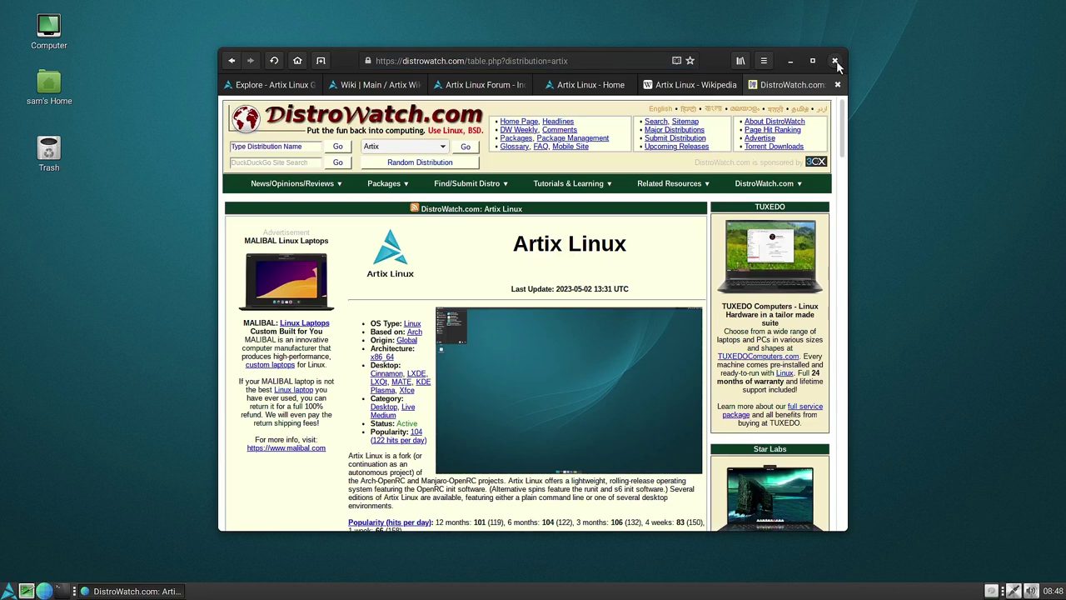
click(835, 63)
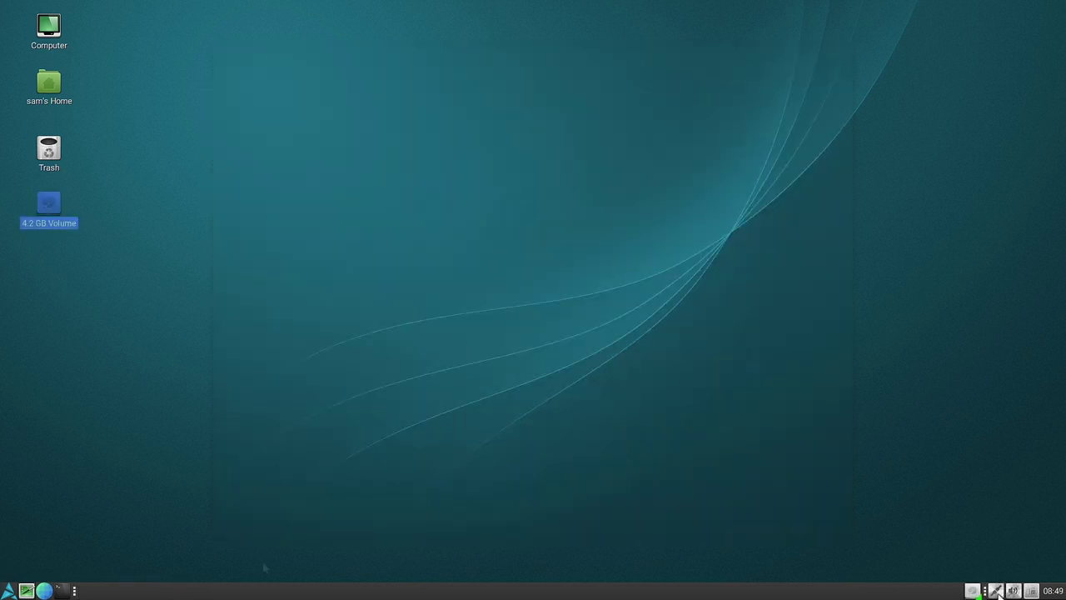
Open the network settings to view the wired connection's details.
click(996, 591)
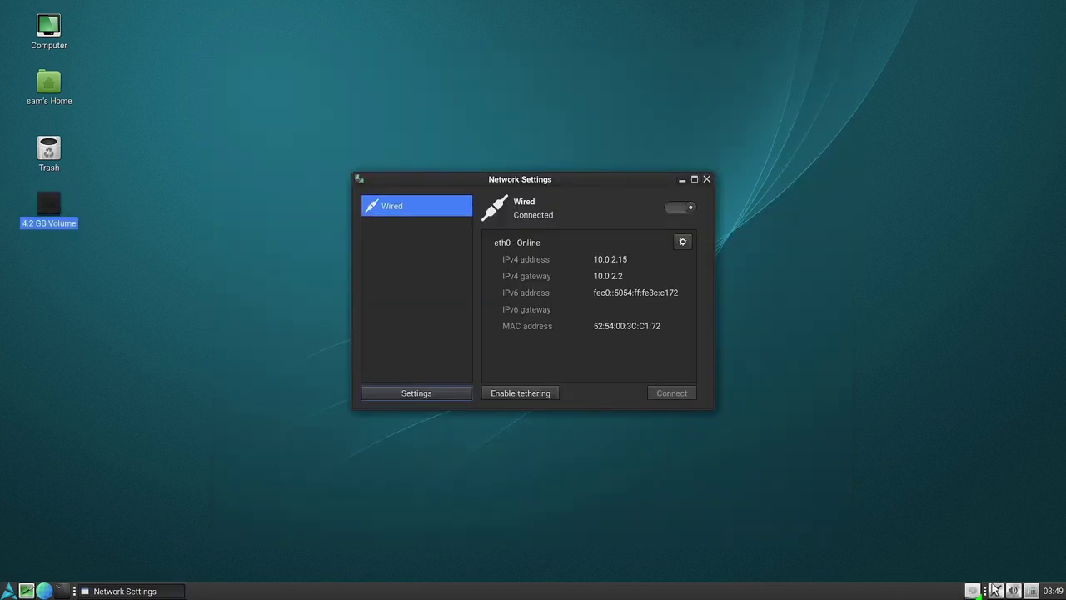
Check the volume slider and the clock's calendar, and close the network settings.
click(1020, 592)
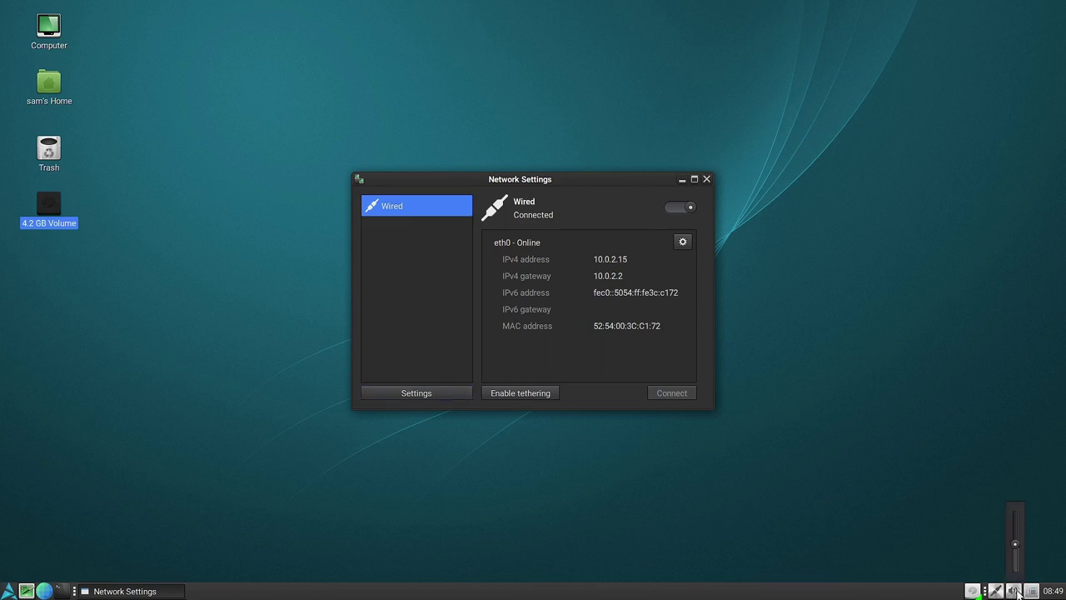
click(1021, 592)
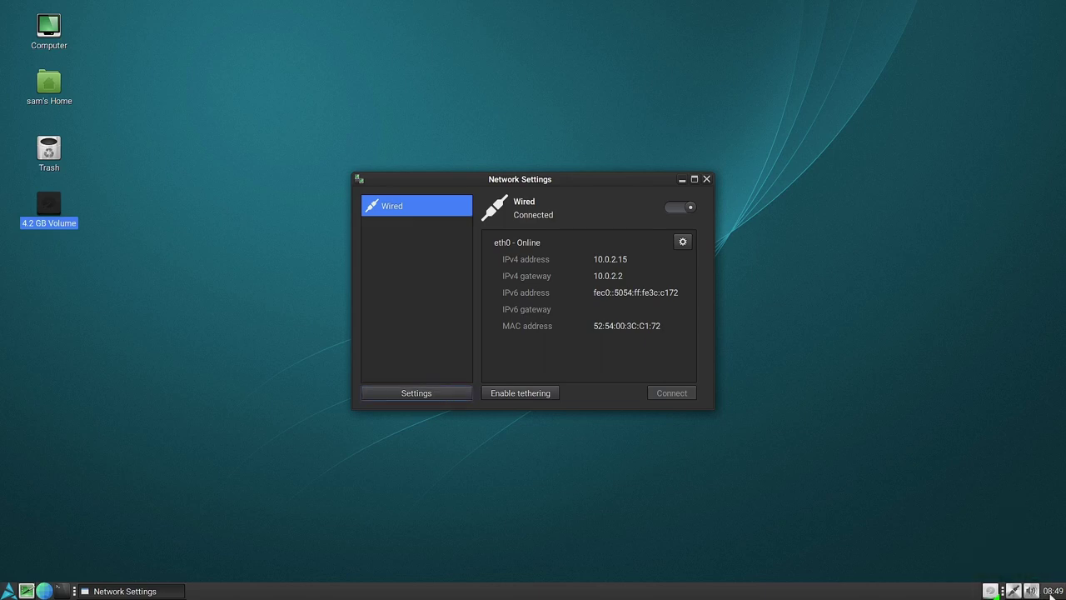
click(1052, 590)
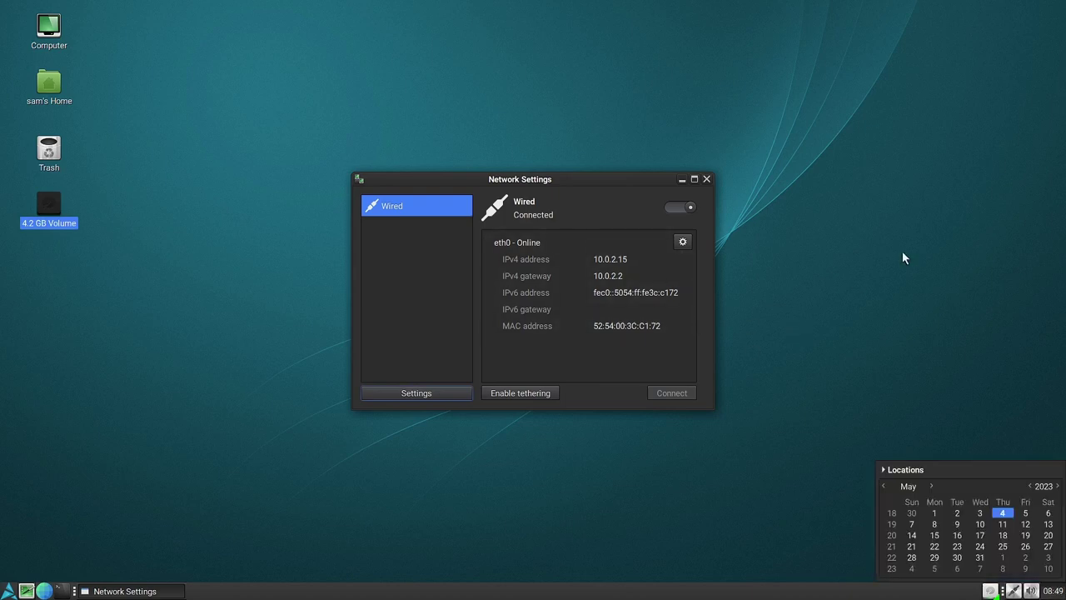
click(706, 180)
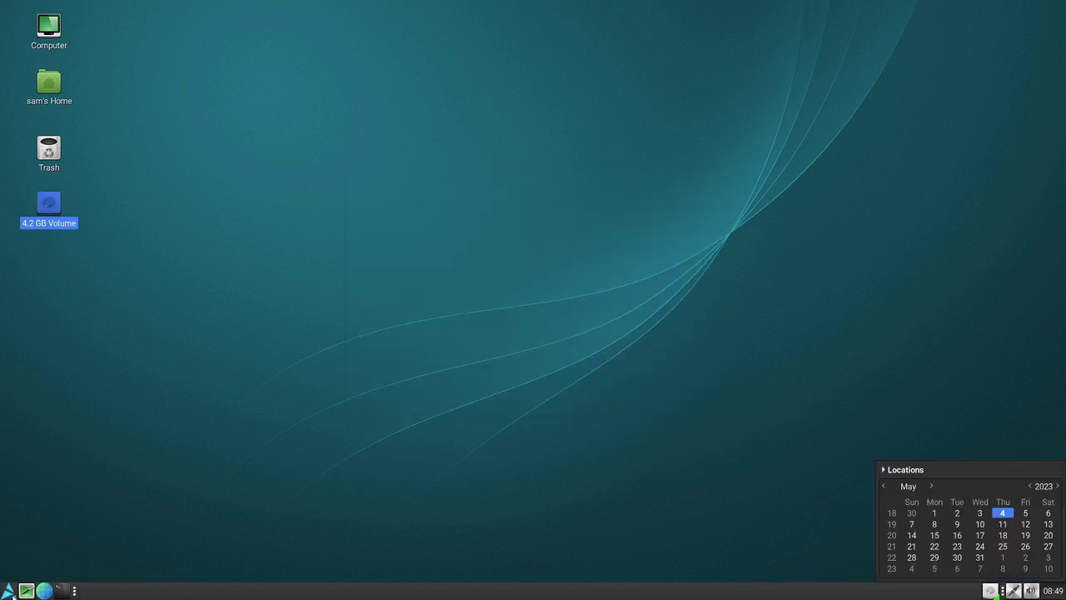
Look through the installed applications by category, including Accessories, Collection, Graphics, Internet, Office and Sound & Video.
click(8, 590)
mouse_move(62, 380)
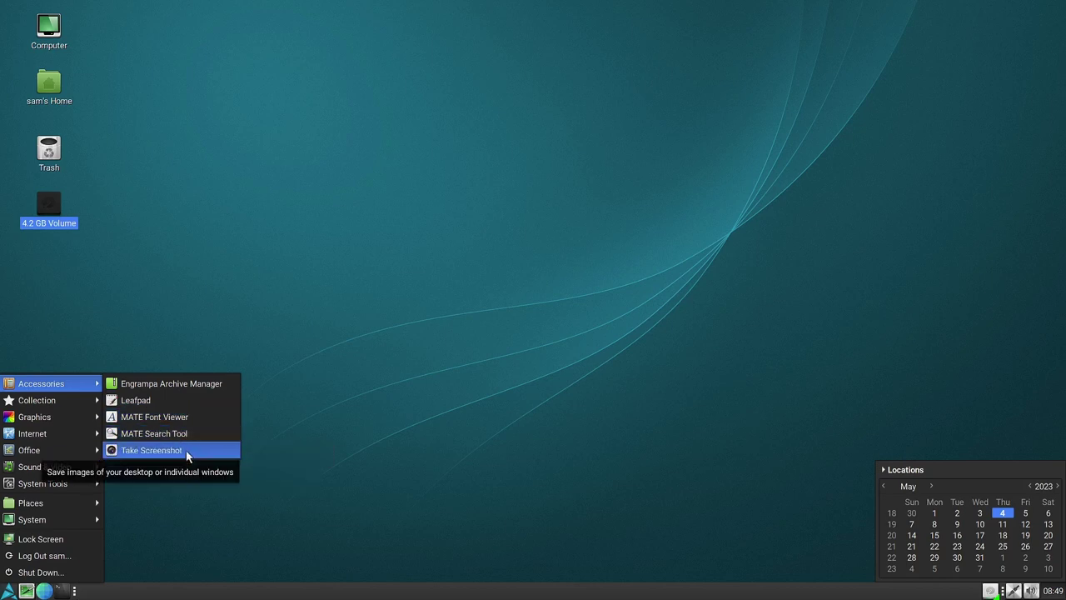
mouse_move(52, 403)
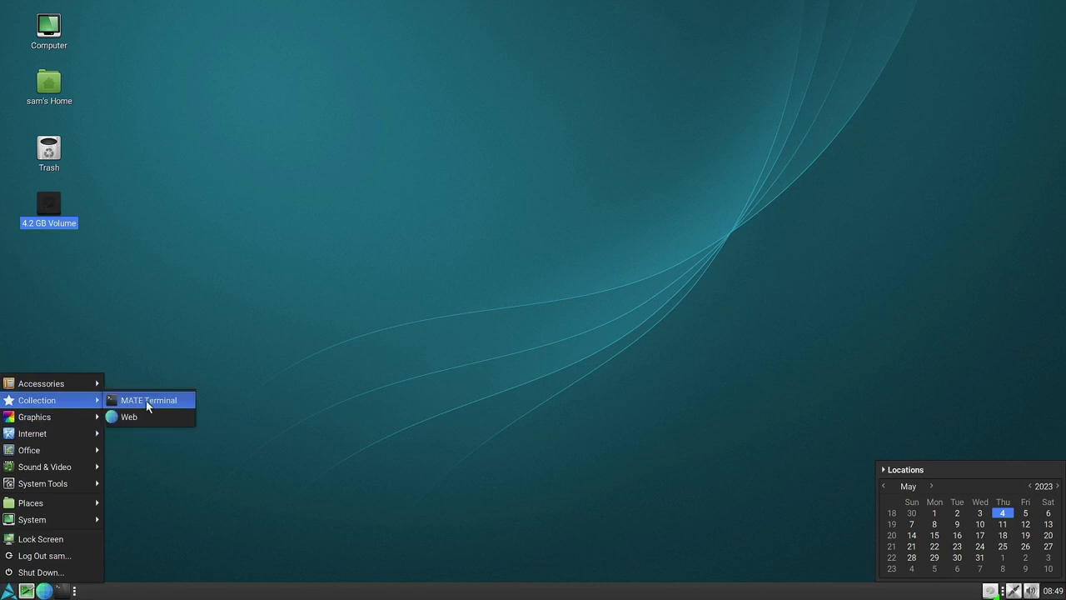
mouse_move(42, 421)
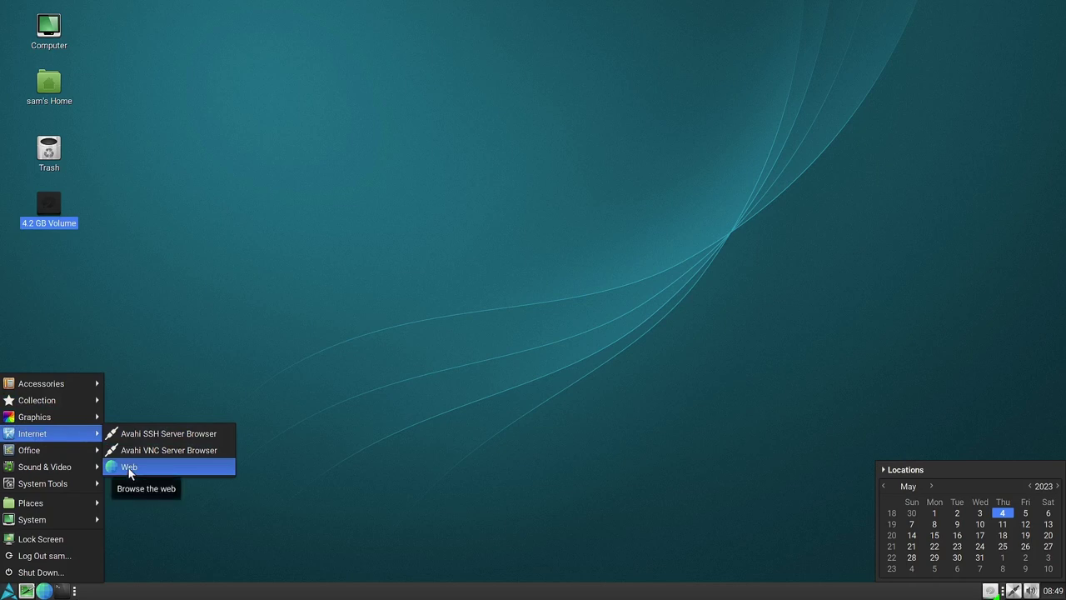
mouse_move(55, 458)
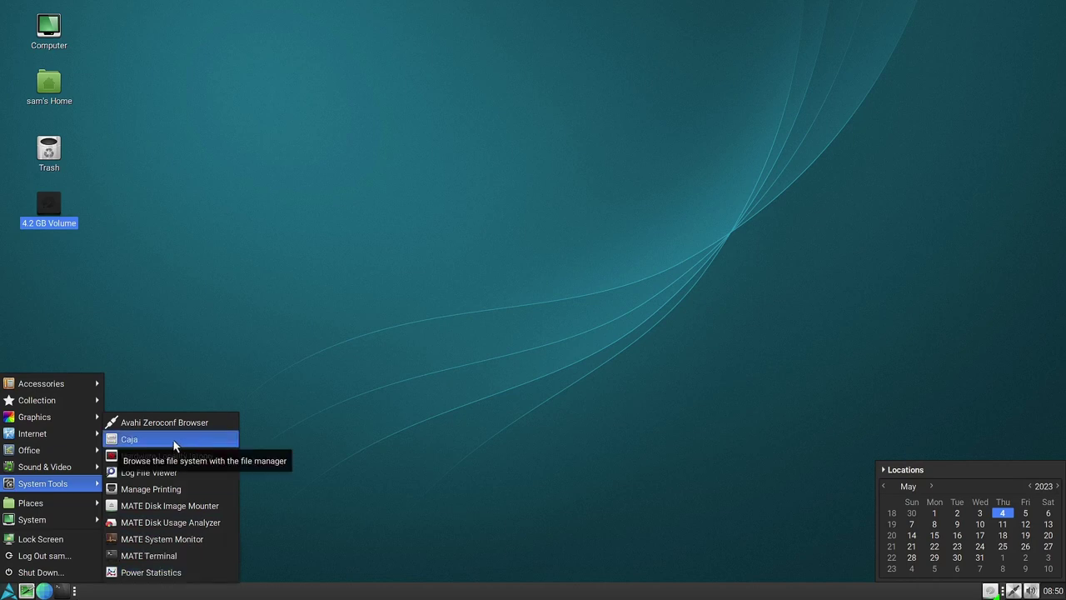
View the version information of the Caja file manager, and close its dialog and window.
click(137, 440)
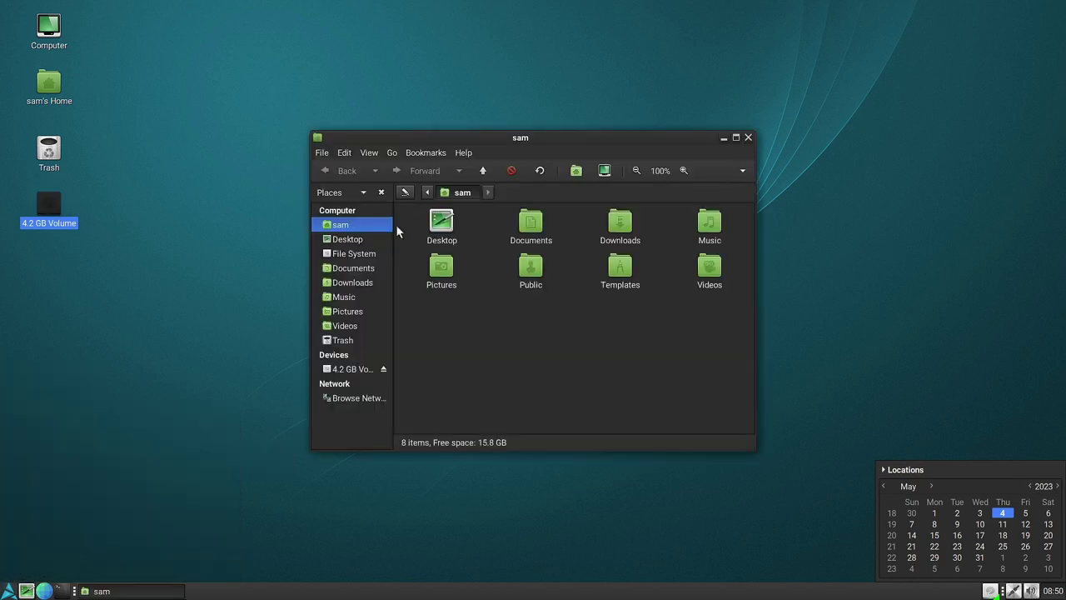
click(463, 152)
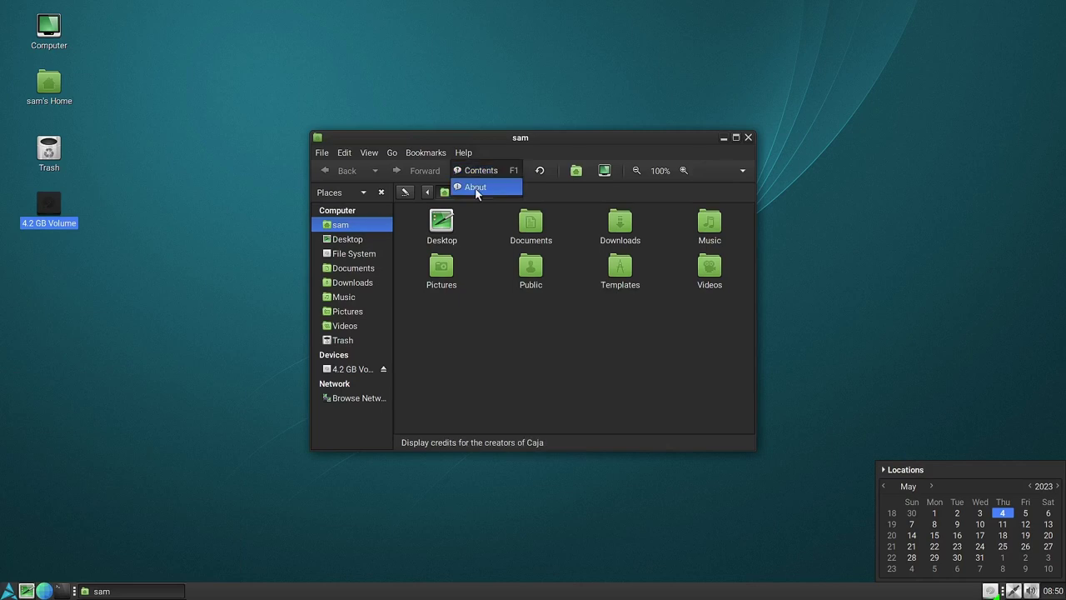
click(476, 189)
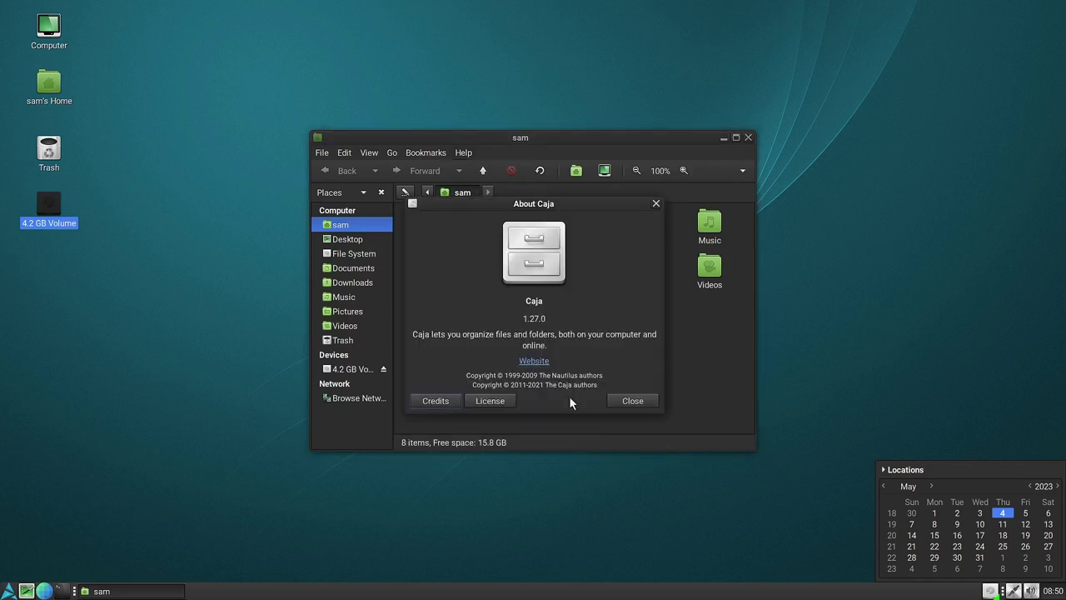
click(657, 203)
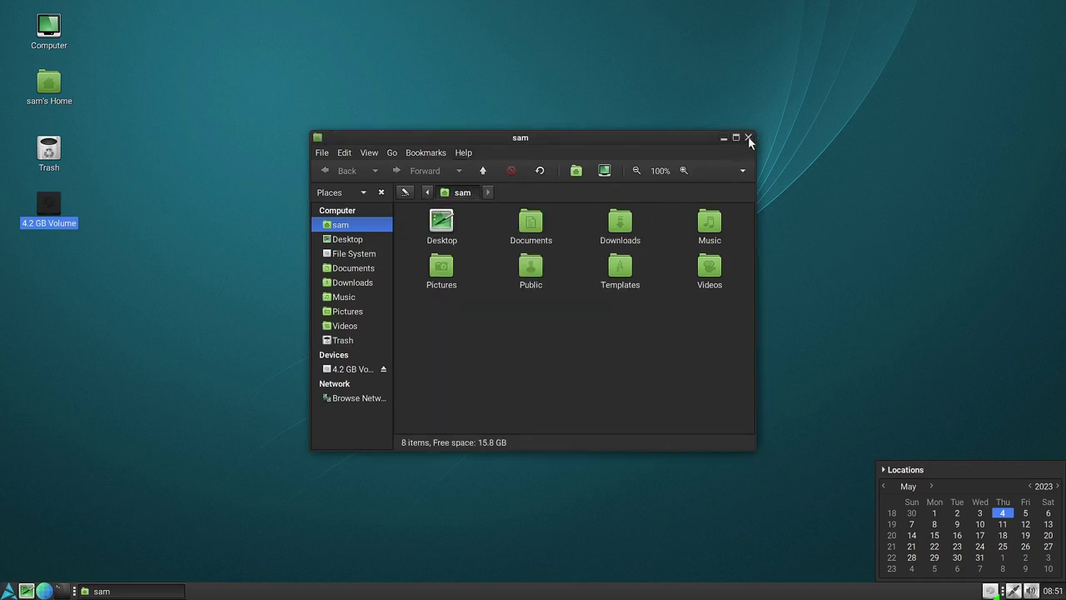
click(749, 137)
Open MATE Disk Image Mounter from the system tools.
click(8, 590)
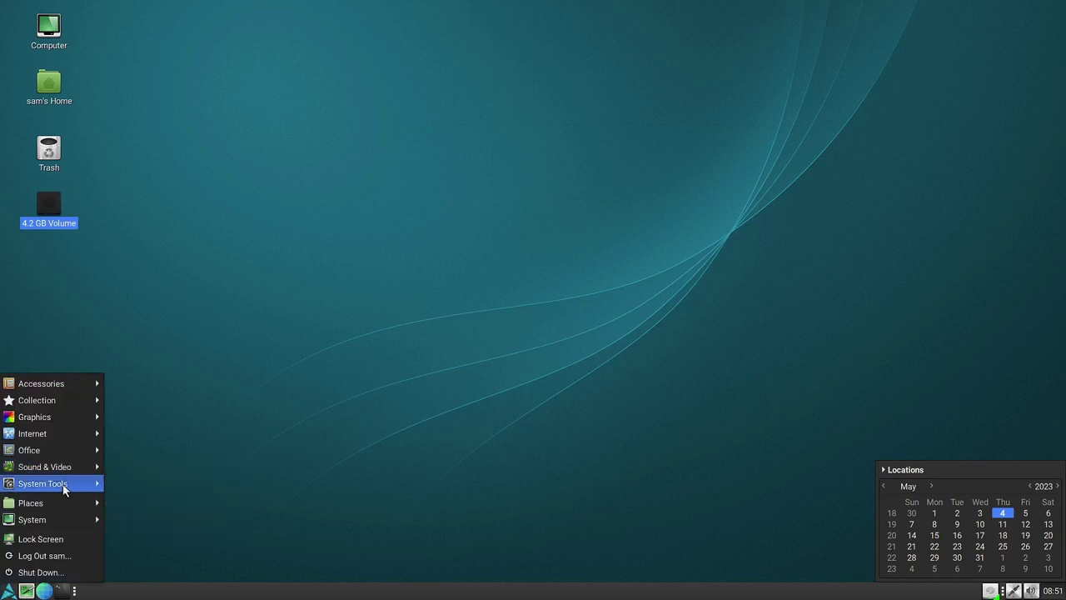
mouse_move(72, 482)
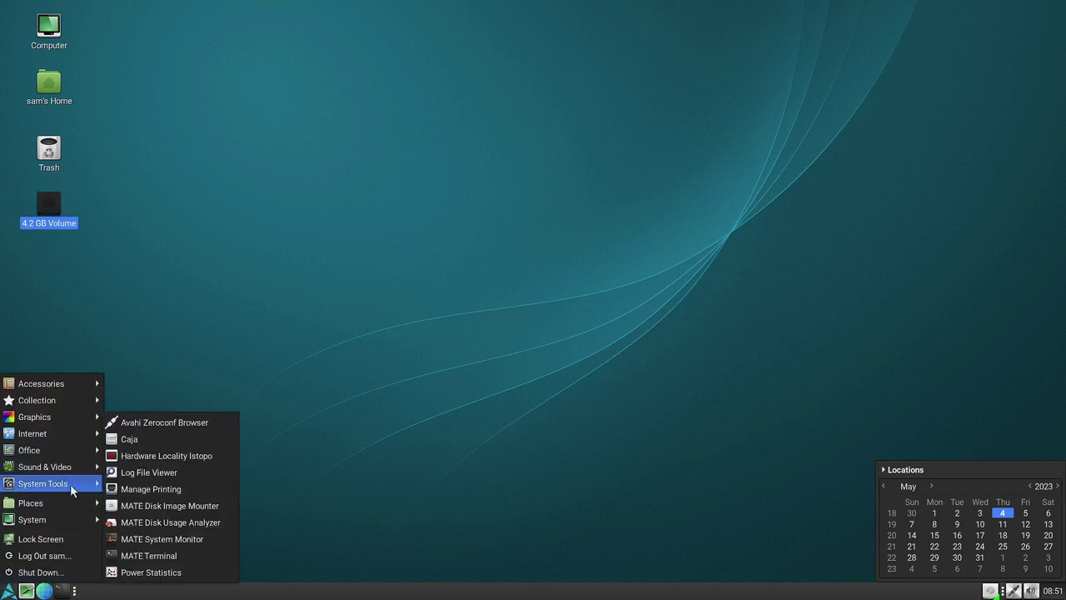
click(200, 506)
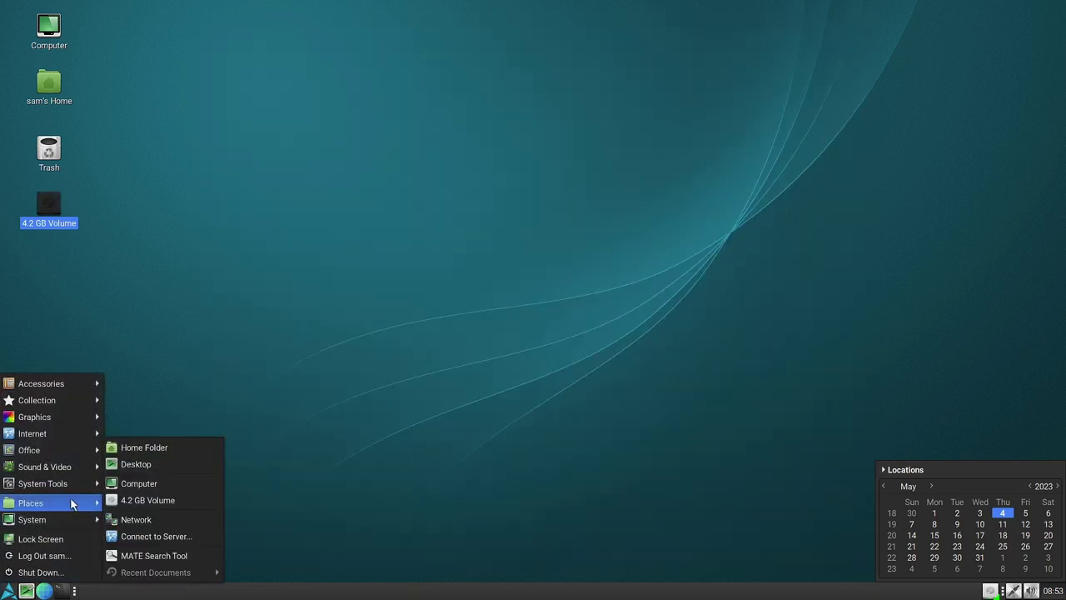
Open MATE System Monitor to view resource usage, and move its window closer to the middle of the desktop.
mouse_move(59, 486)
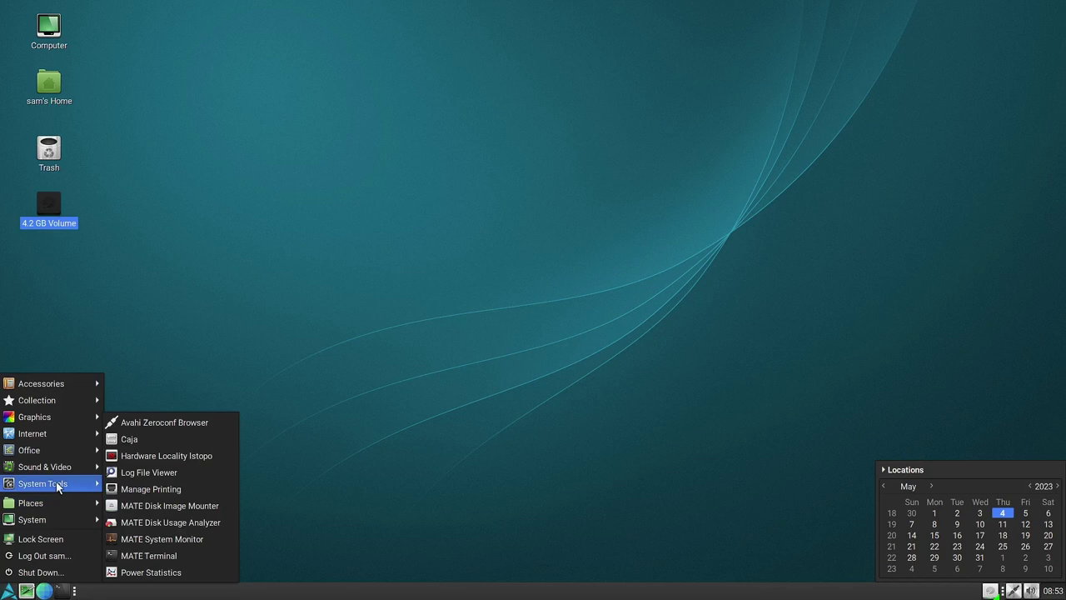
click(198, 541)
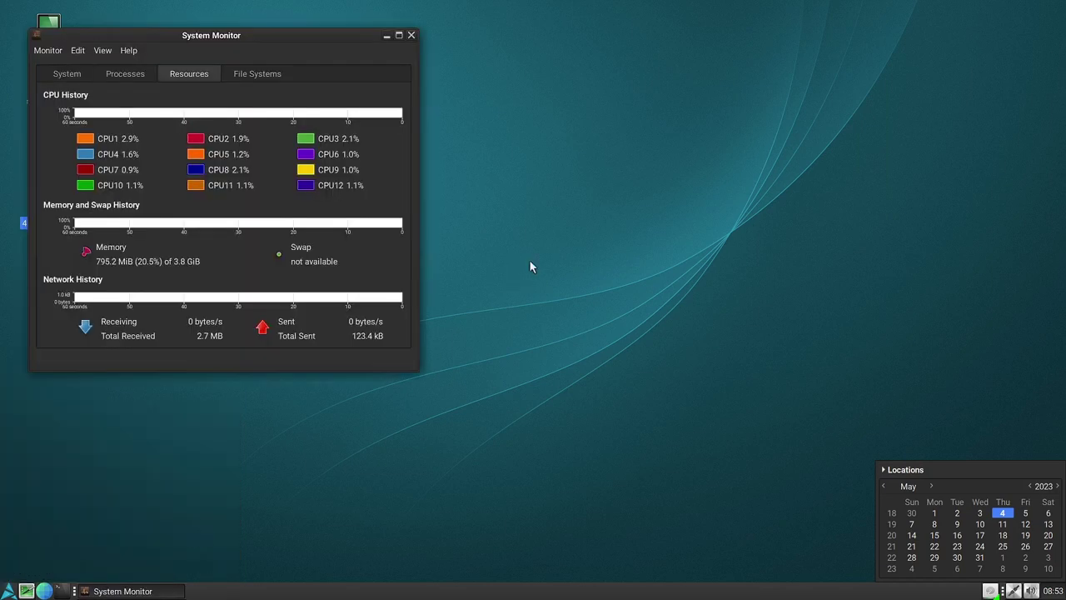
drag(125, 39, 313, 65)
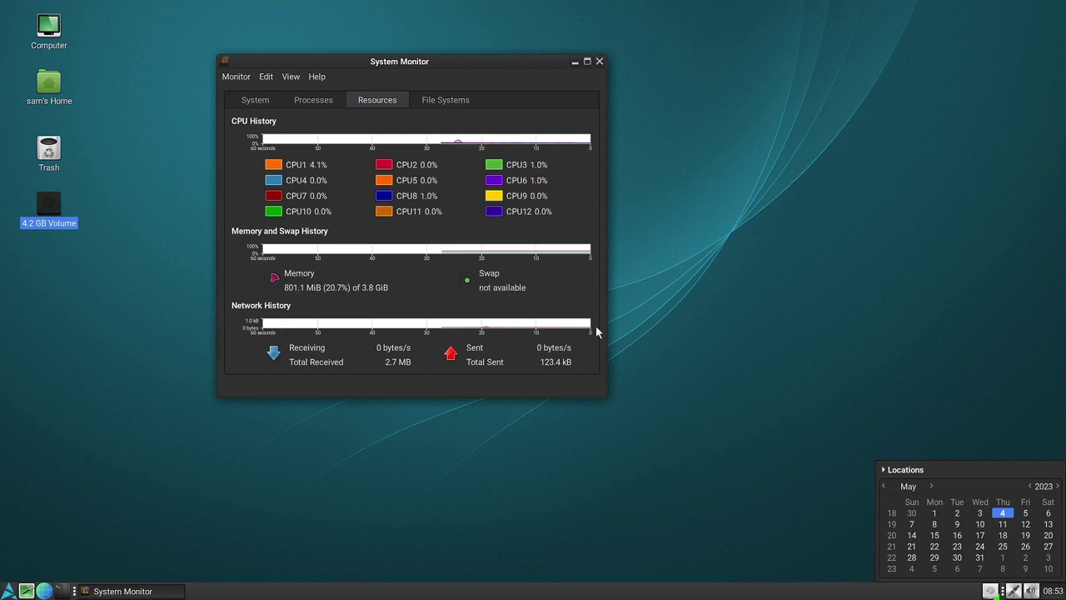
click(9, 590)
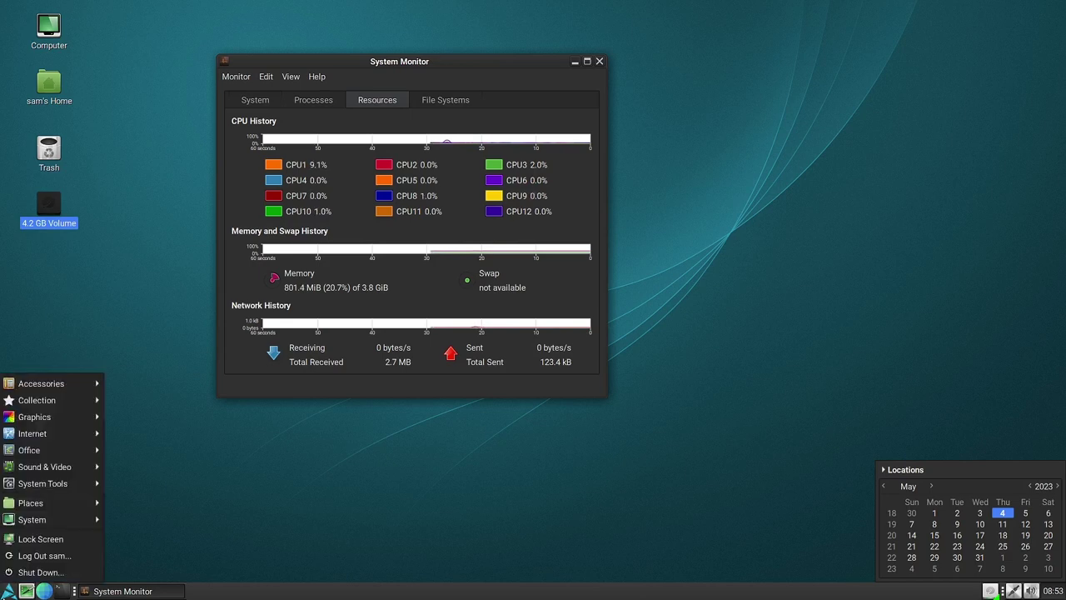
click(298, 98)
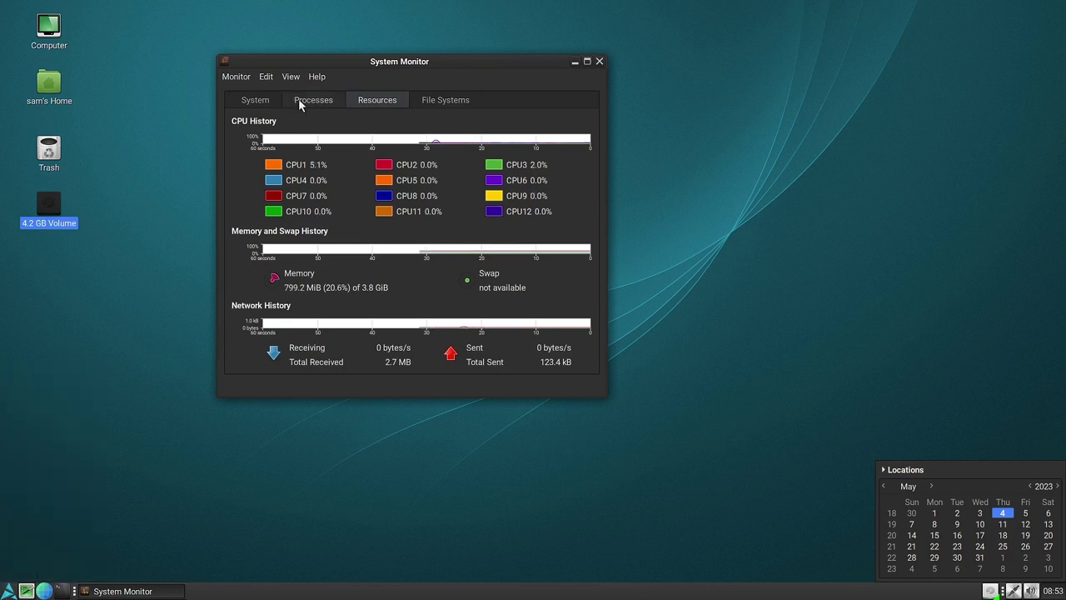
View the running processes in a maximized System Monitor window, and hide the calendar covering it.
click(309, 102)
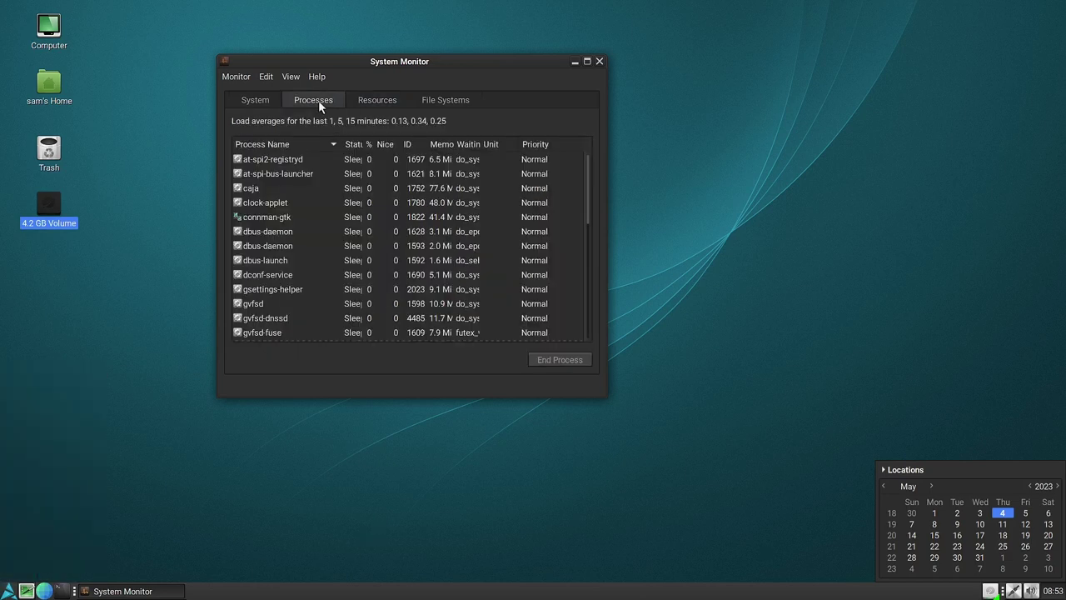
double_click(457, 58)
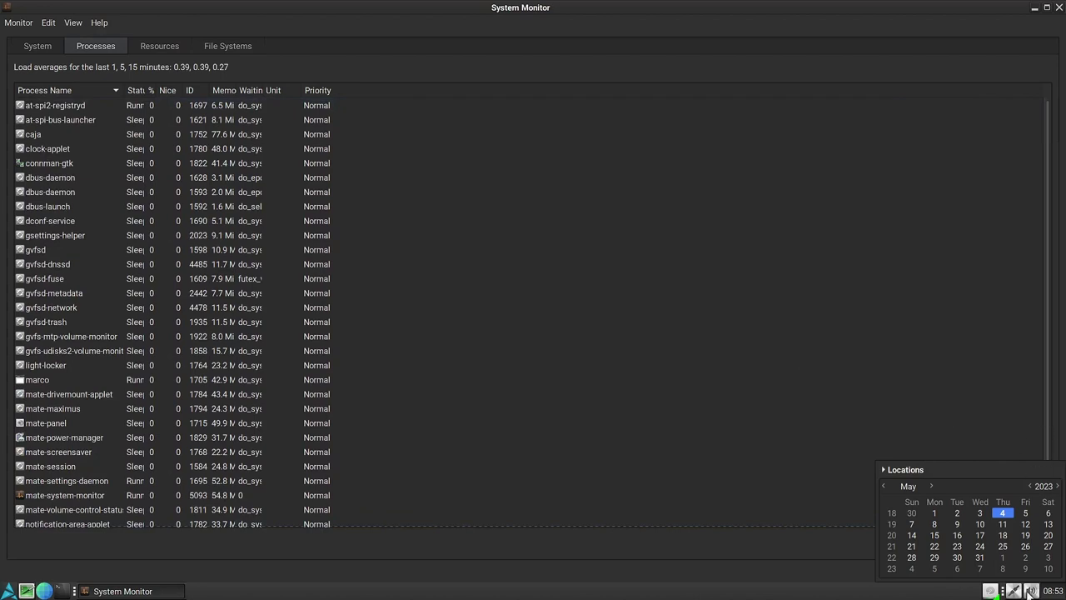
click(1055, 591)
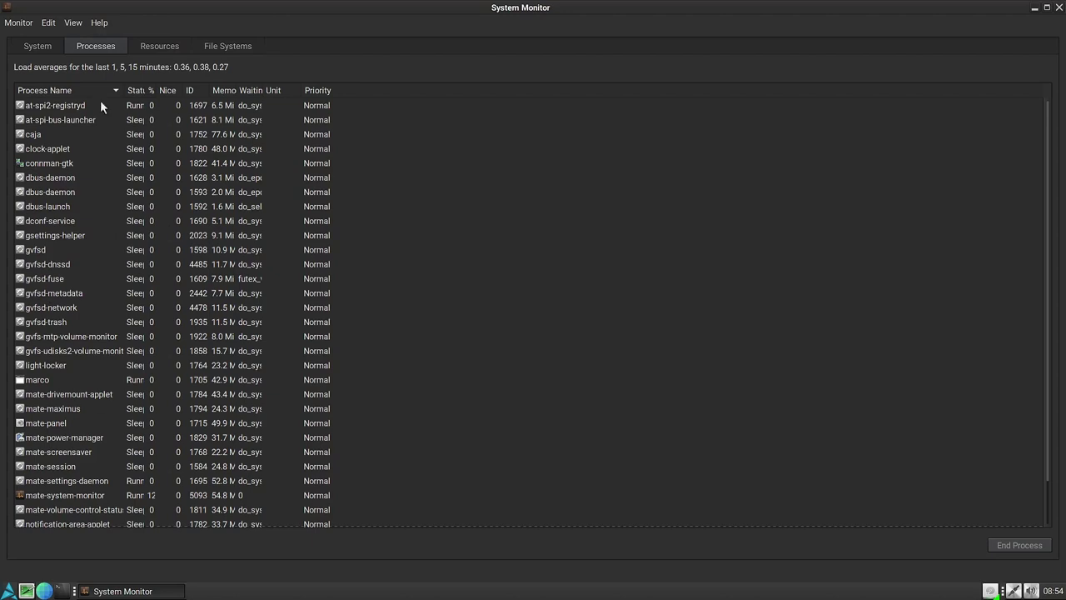
Review the system information, the process list and the file systems in System Monitor.
click(33, 46)
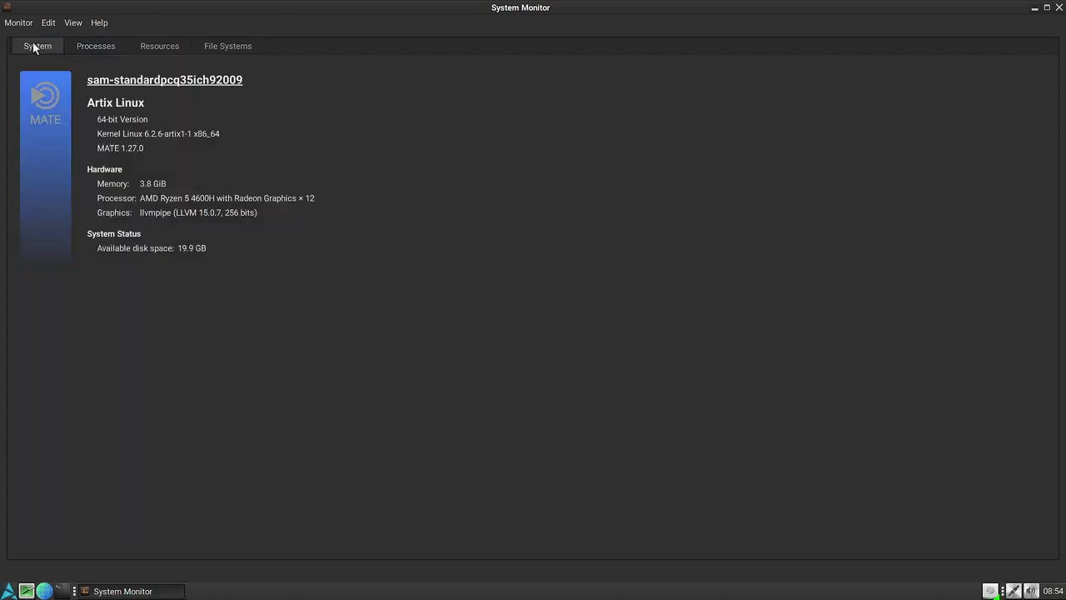
click(103, 47)
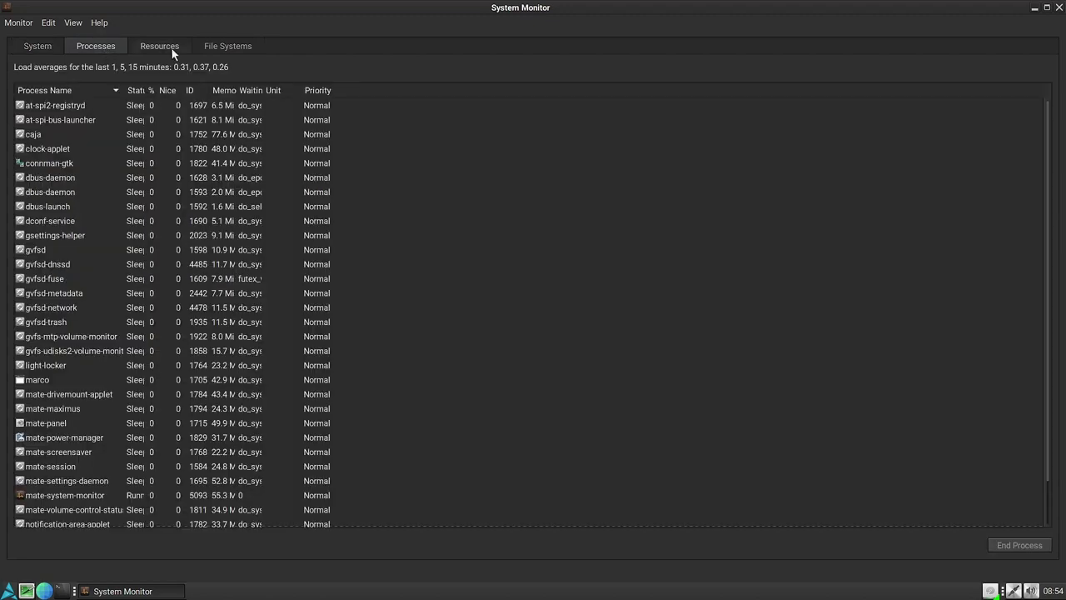
click(233, 50)
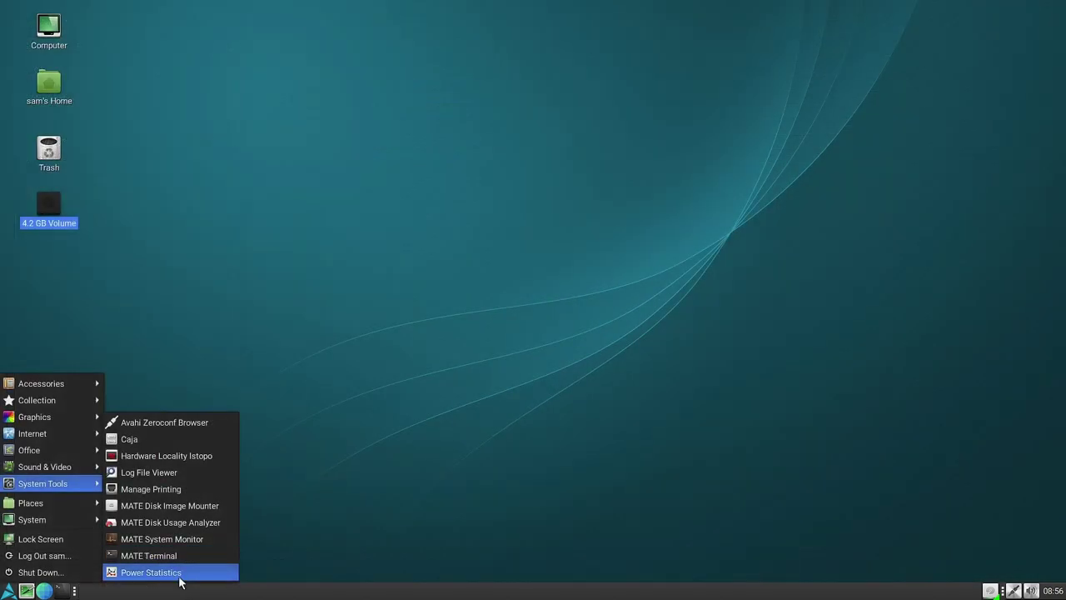
Open Power Statistics to view its device history, statistics and details, and close it.
click(151, 572)
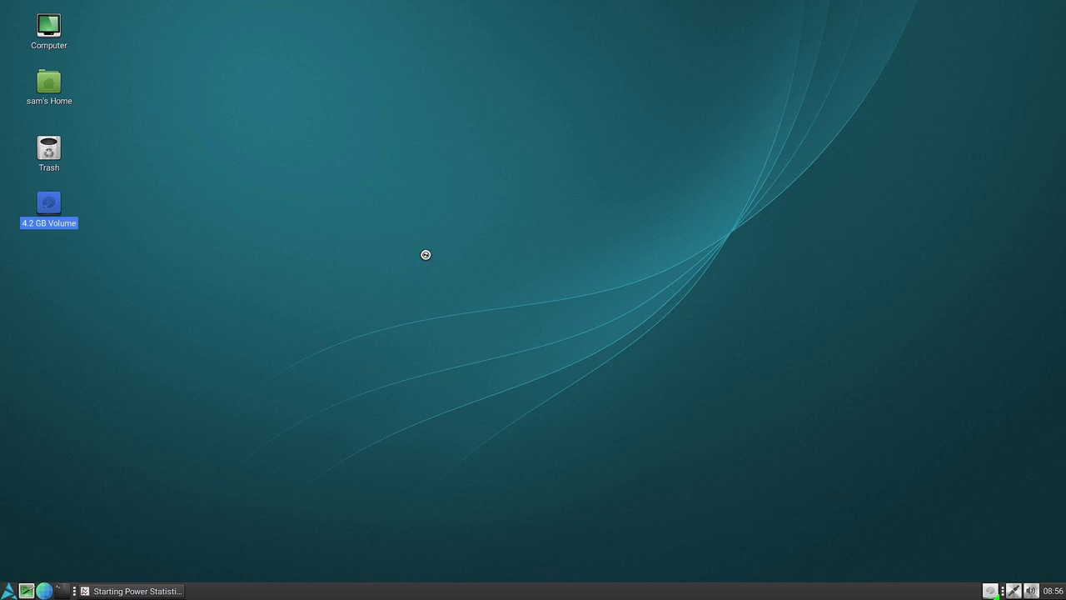
click(420, 179)
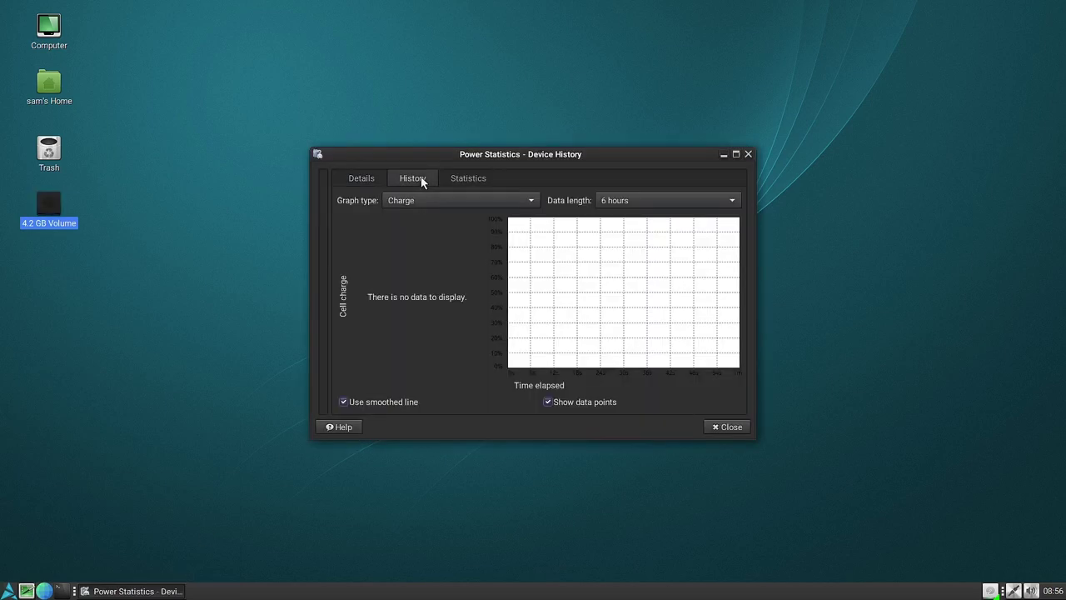
click(468, 180)
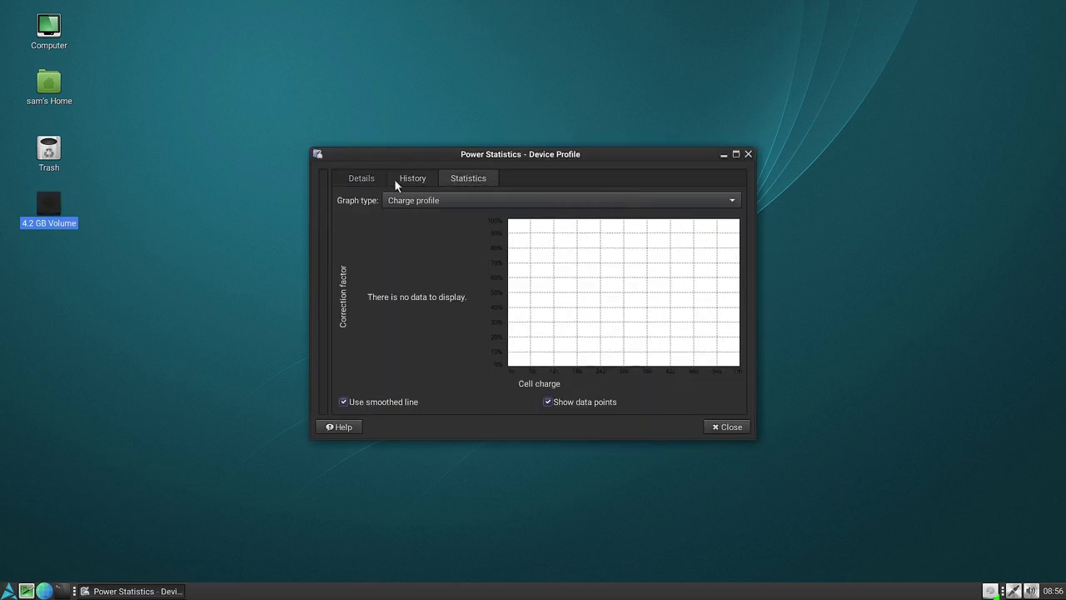
click(352, 181)
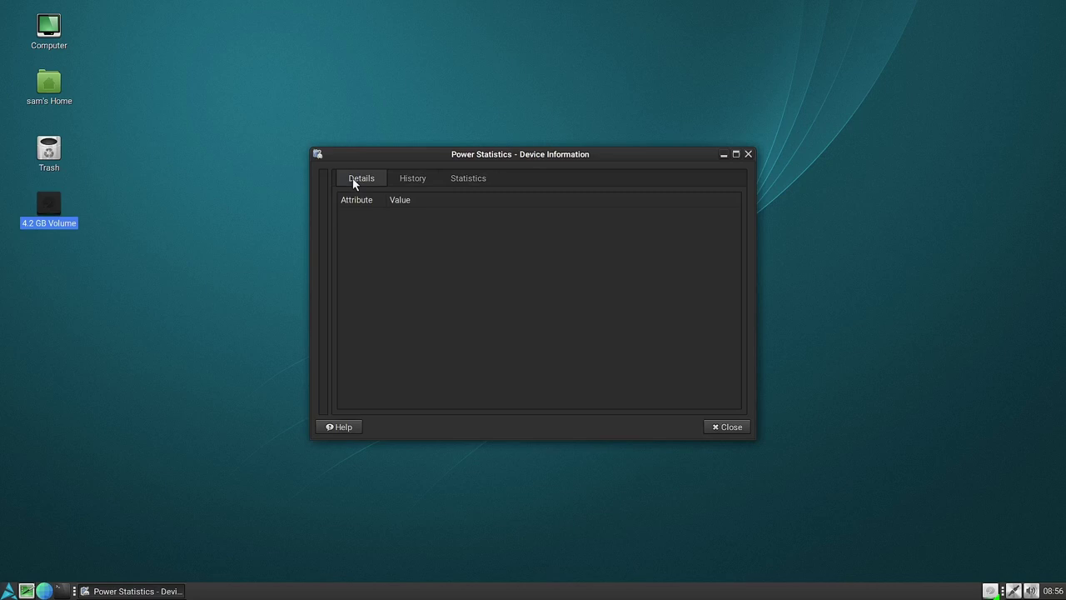
click(748, 154)
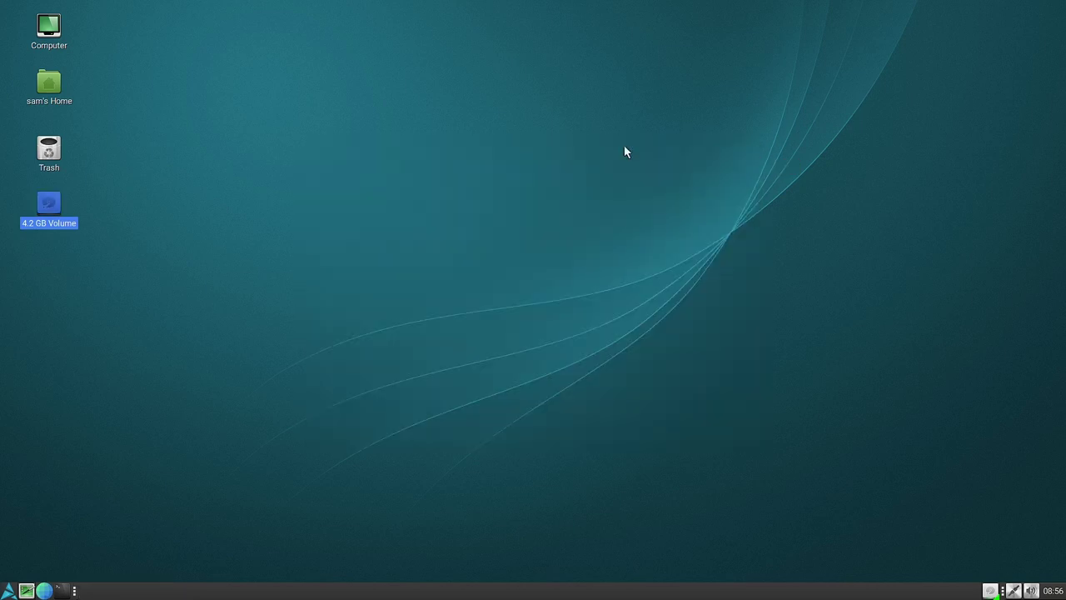
Open the Appearance preferences among the Look and Feel settings to view the available themes.
click(8, 590)
mouse_move(45, 520)
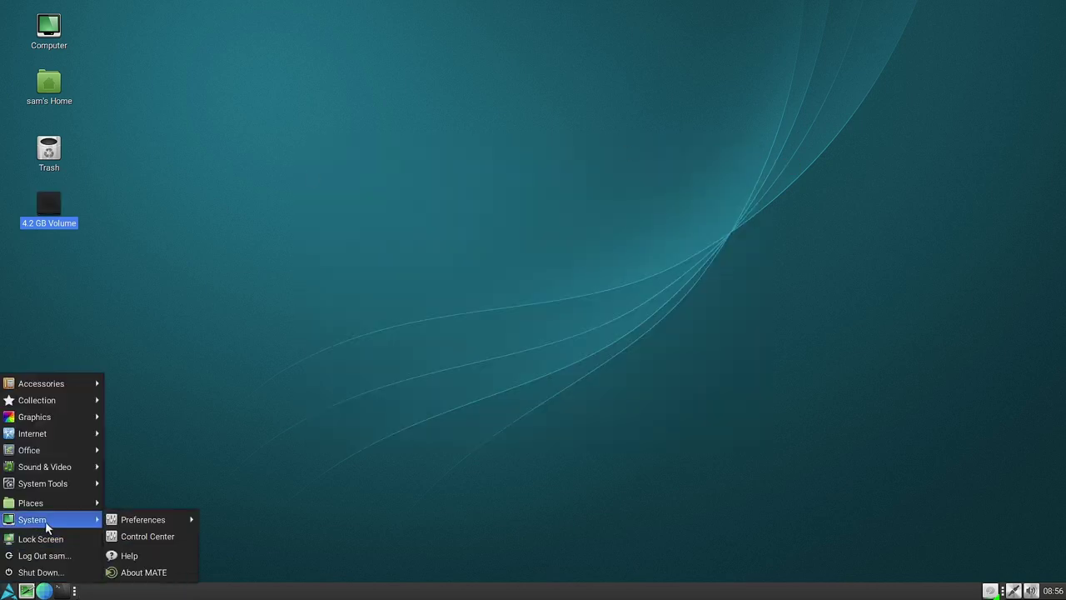
mouse_move(161, 525)
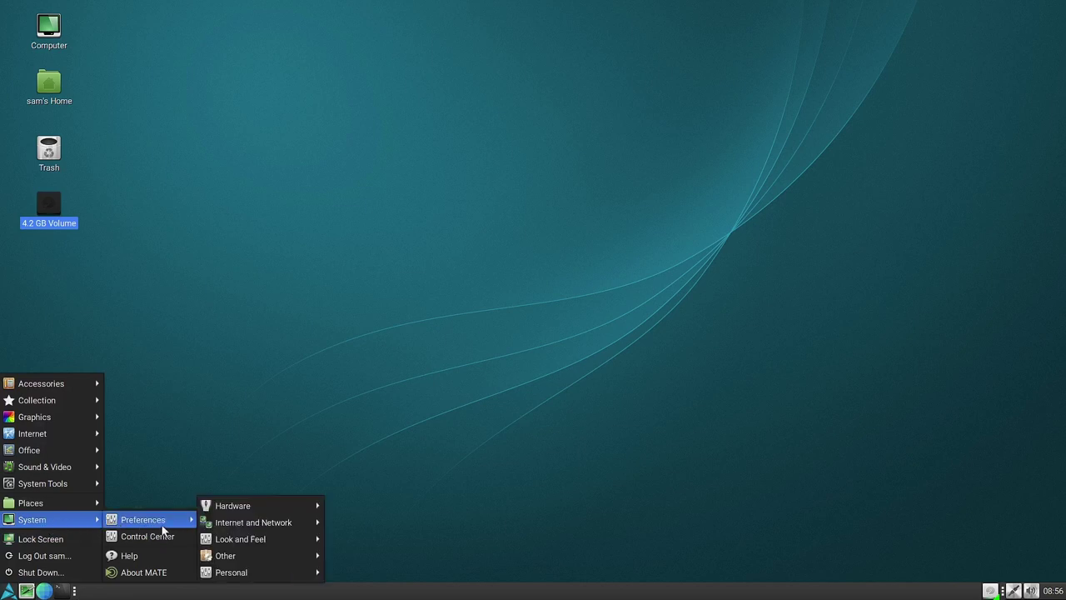
mouse_move(247, 509)
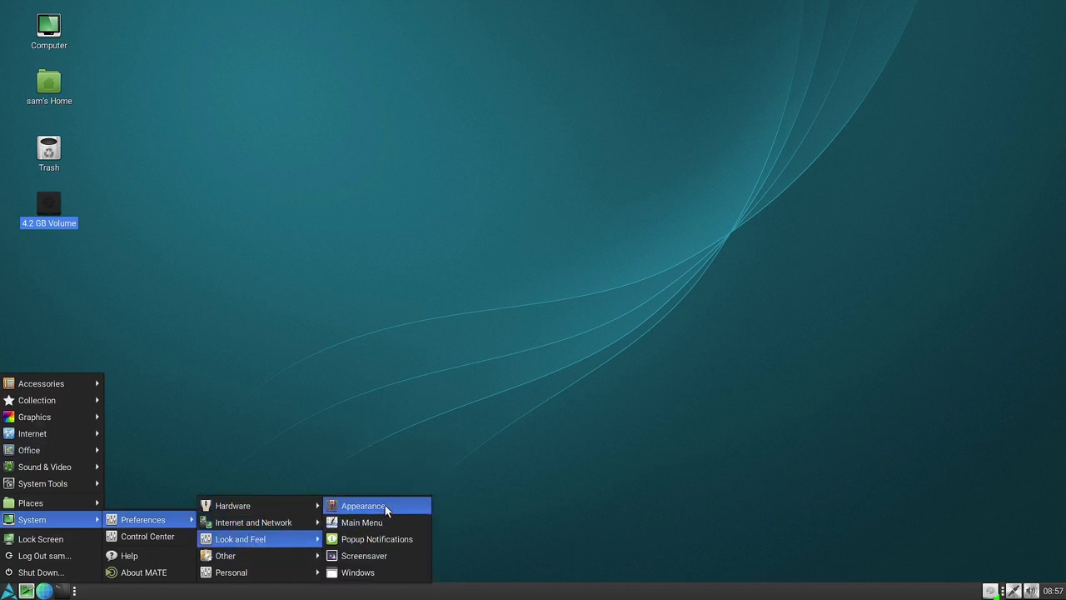
click(385, 506)
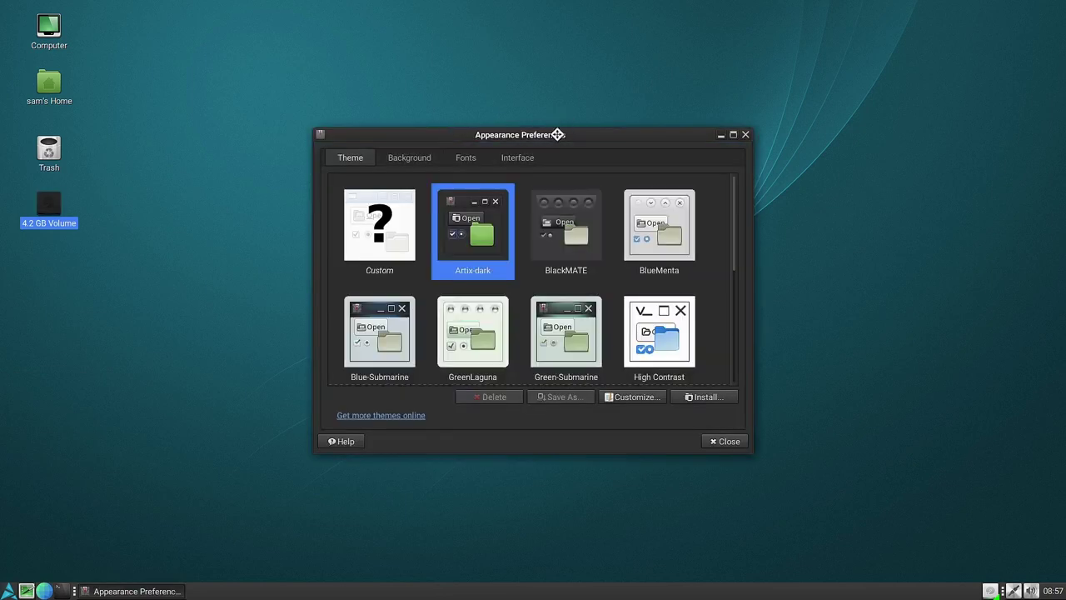
Move the Appearance Preferences window higher on the desktop and browse the list of available themes.
drag(551, 134, 554, 53)
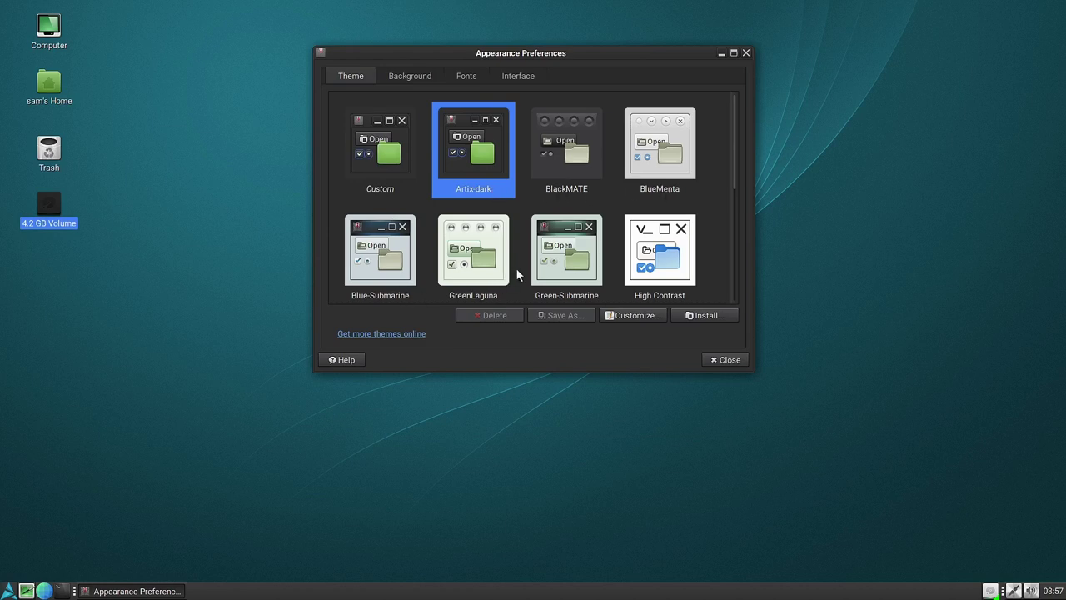
scroll(515, 275, down, 1)
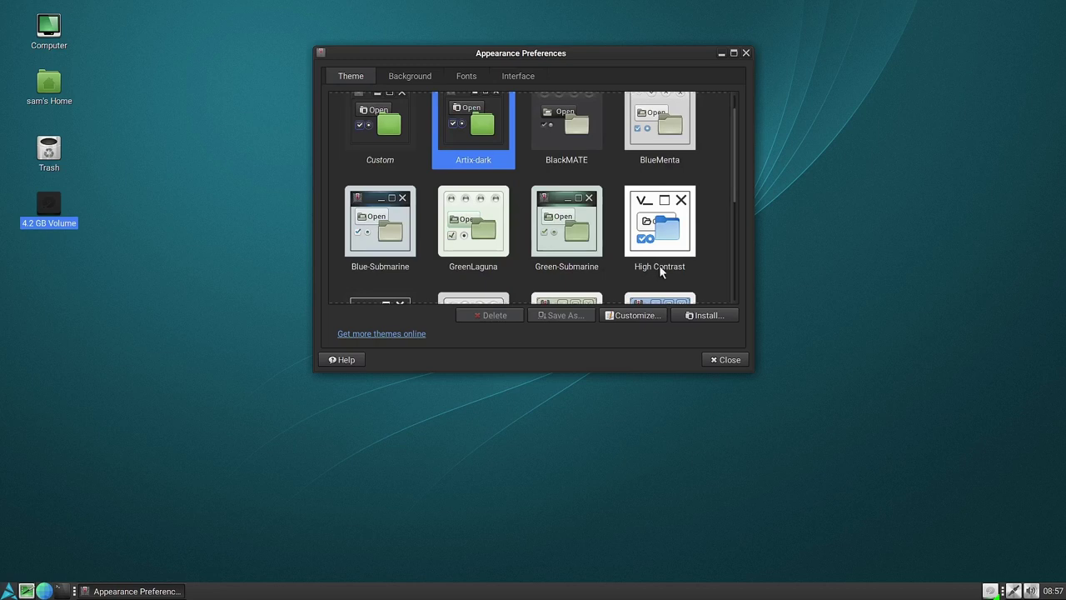
scroll(659, 265, down, 3)
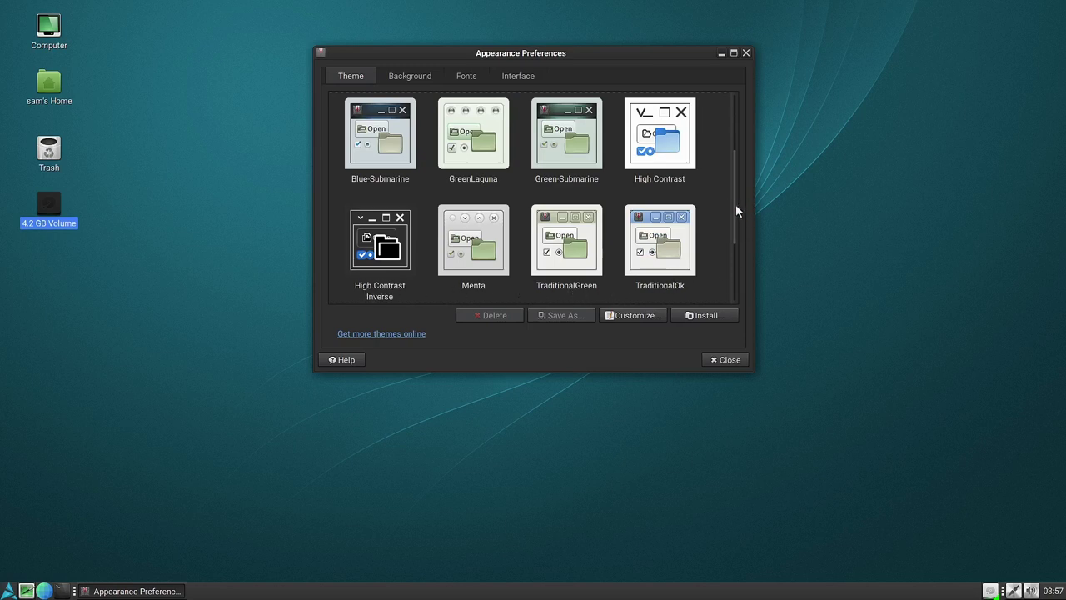
drag(734, 219, 735, 65)
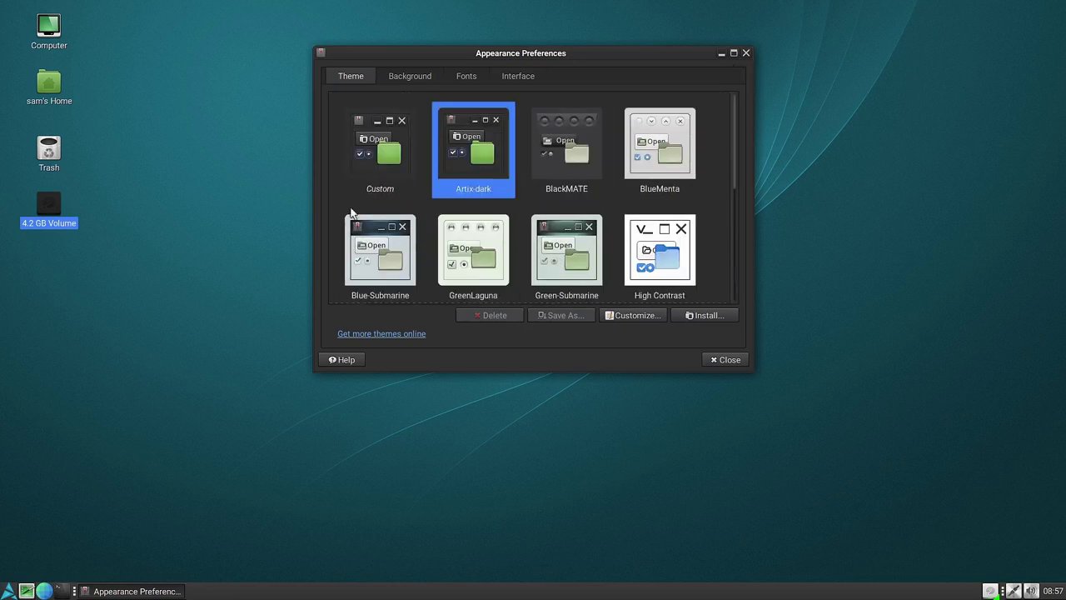
Apply the BlackMATE theme and check how the main menu and its Internet and Accessories submenus look with it.
click(569, 168)
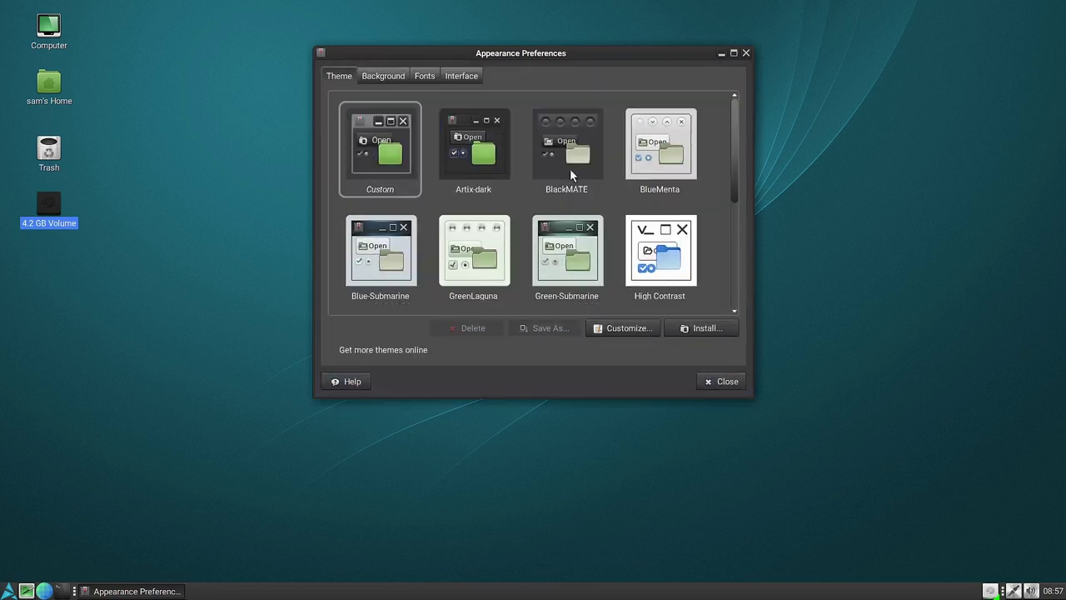
click(8, 591)
mouse_move(46, 440)
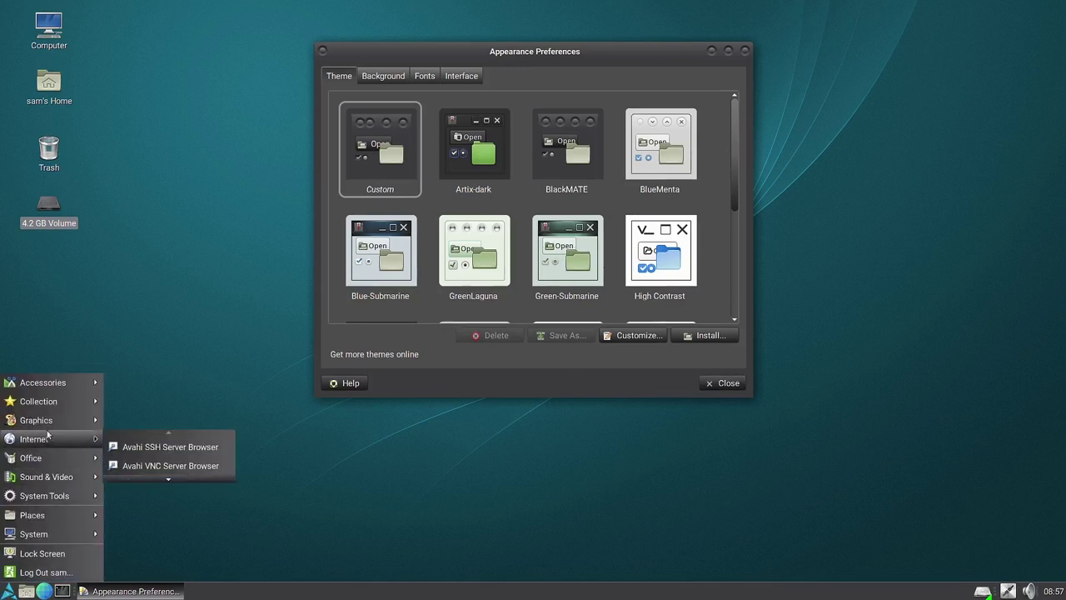
mouse_move(65, 381)
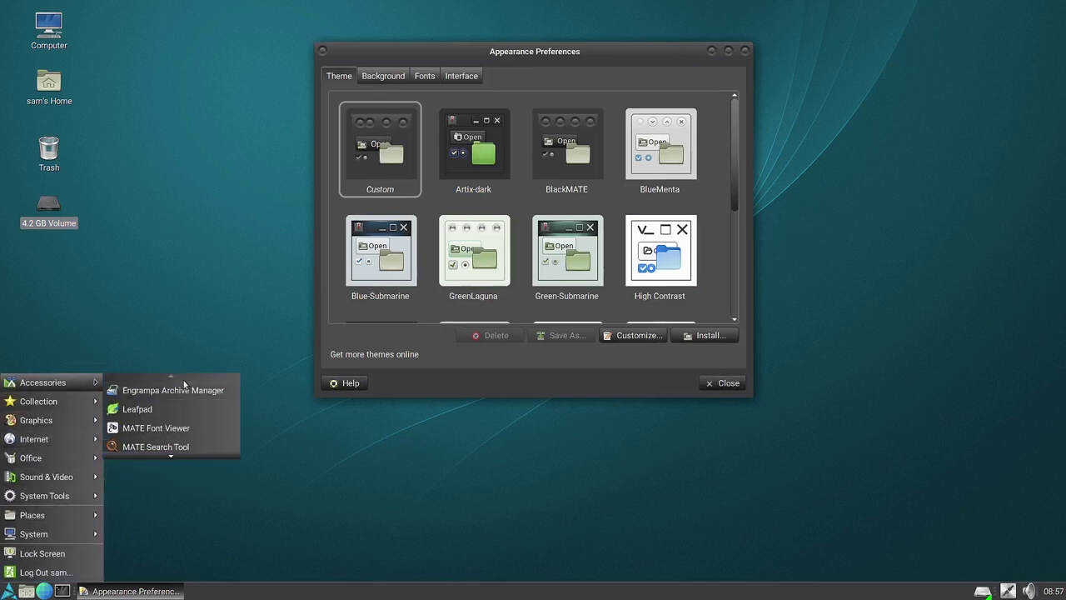
click(423, 533)
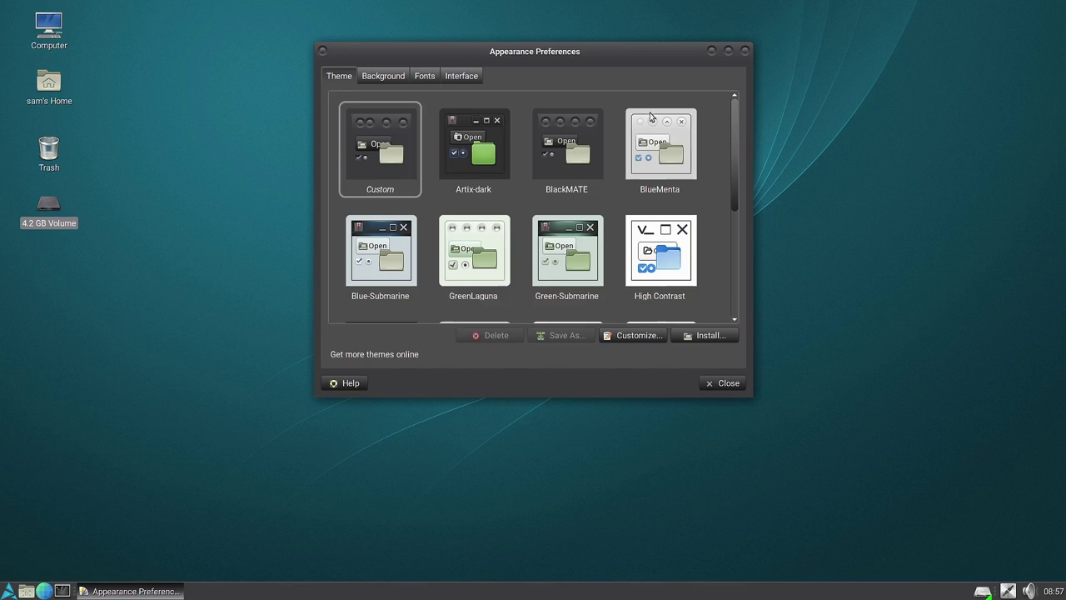
Apply the BlueMenta theme, replace it with Blue-Submarine, and check how the main menu looks with Blue-Submarine.
click(656, 156)
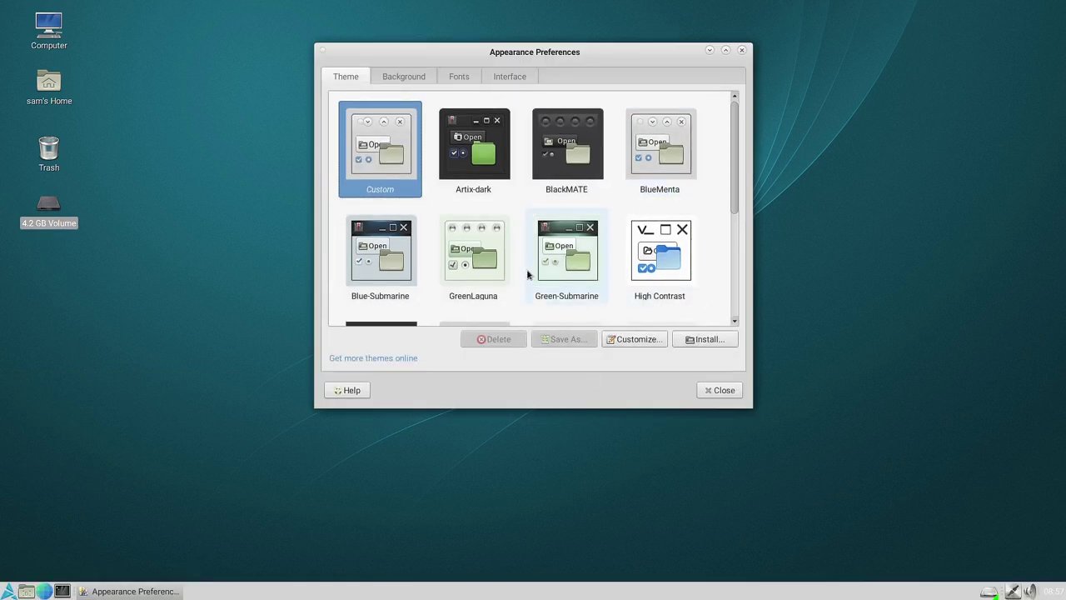
click(398, 269)
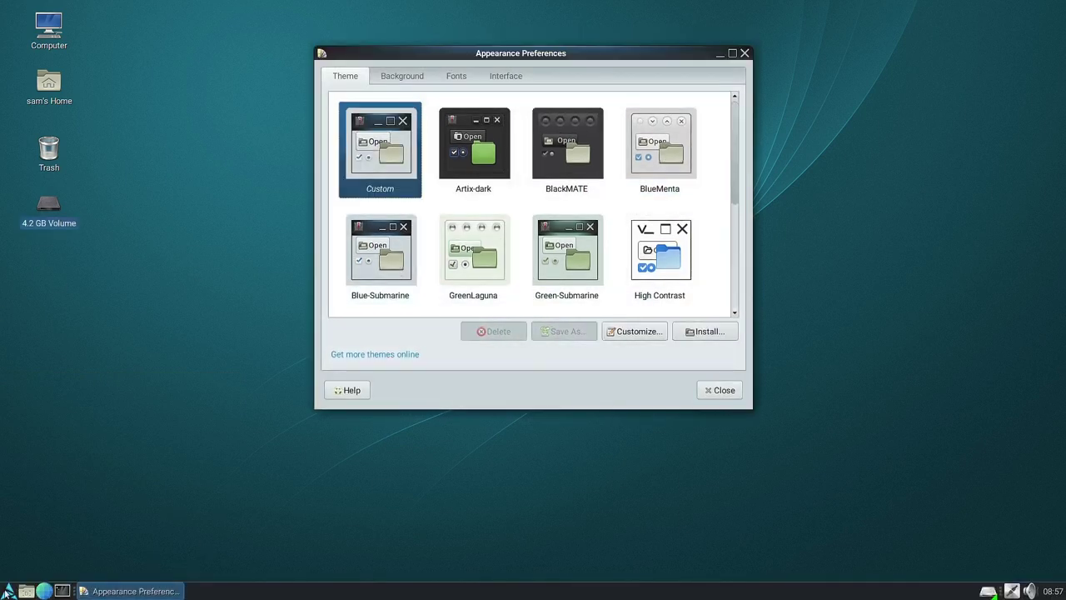
click(9, 592)
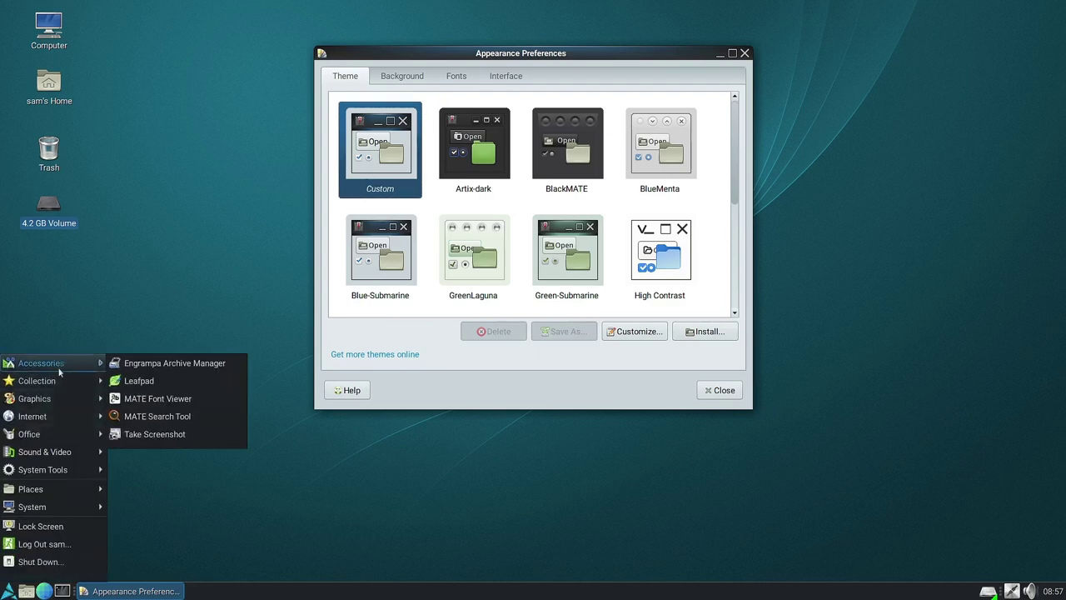
click(483, 268)
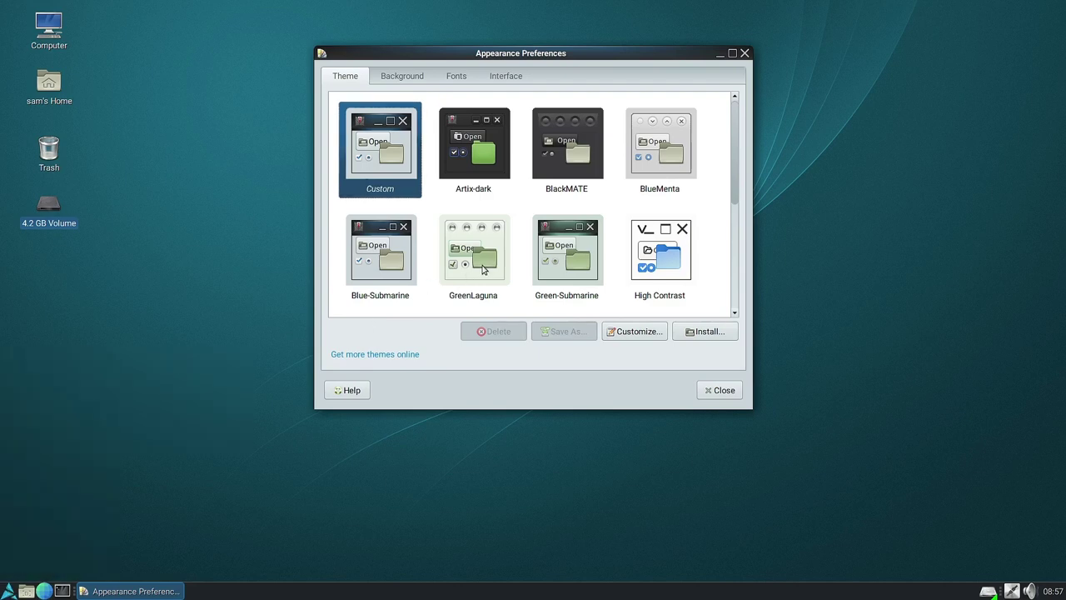
click(9, 591)
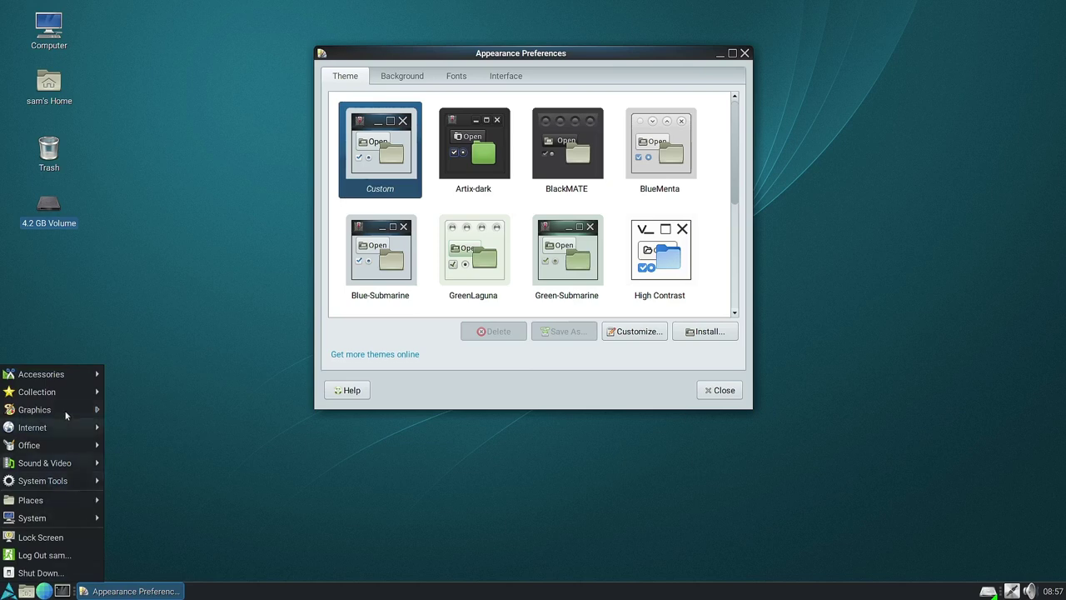
mouse_move(64, 392)
click(507, 258)
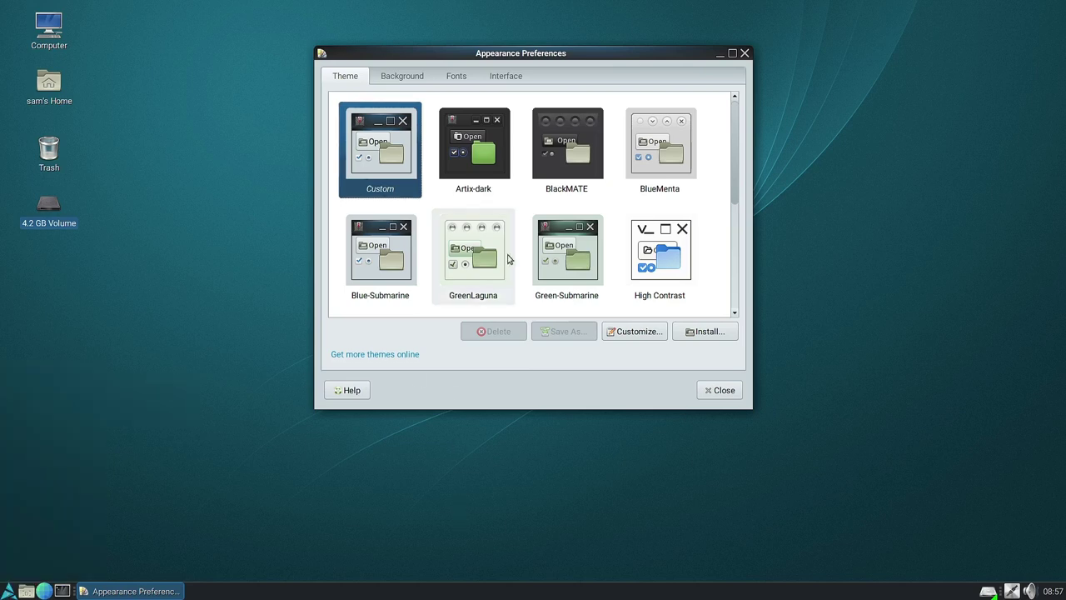
Try the GreenLaguna theme and the Green-Submarine theme in turn, checking the look of the main menu with each.
click(492, 267)
click(8, 591)
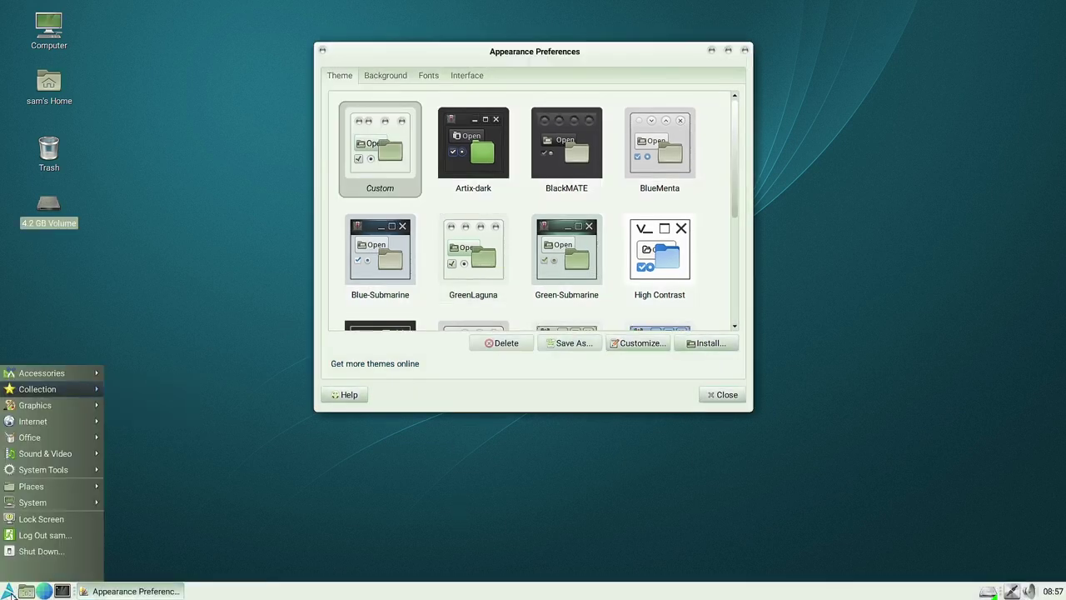
click(369, 535)
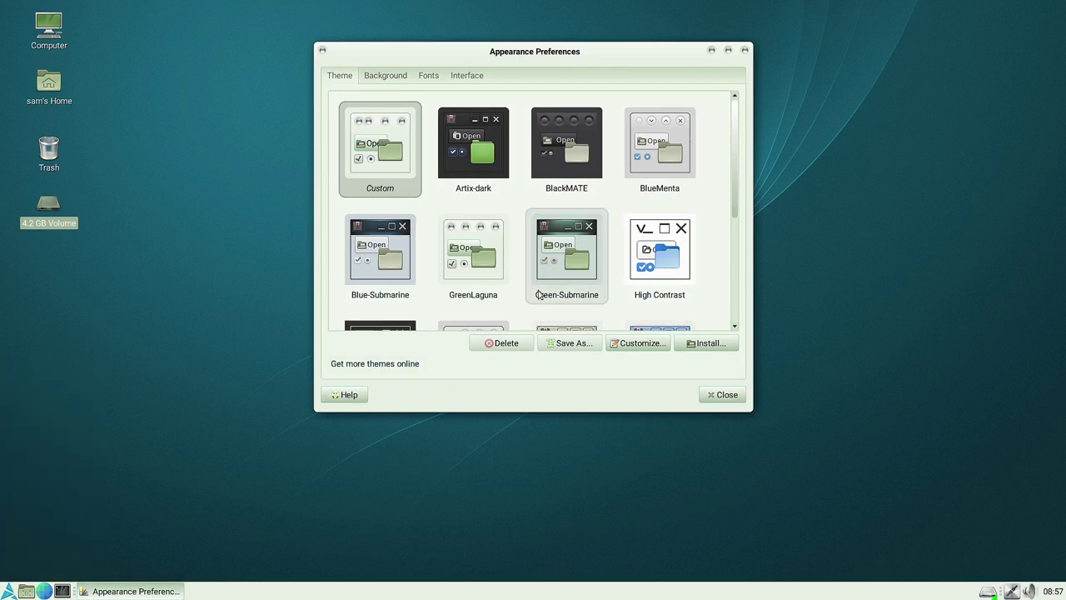
click(571, 266)
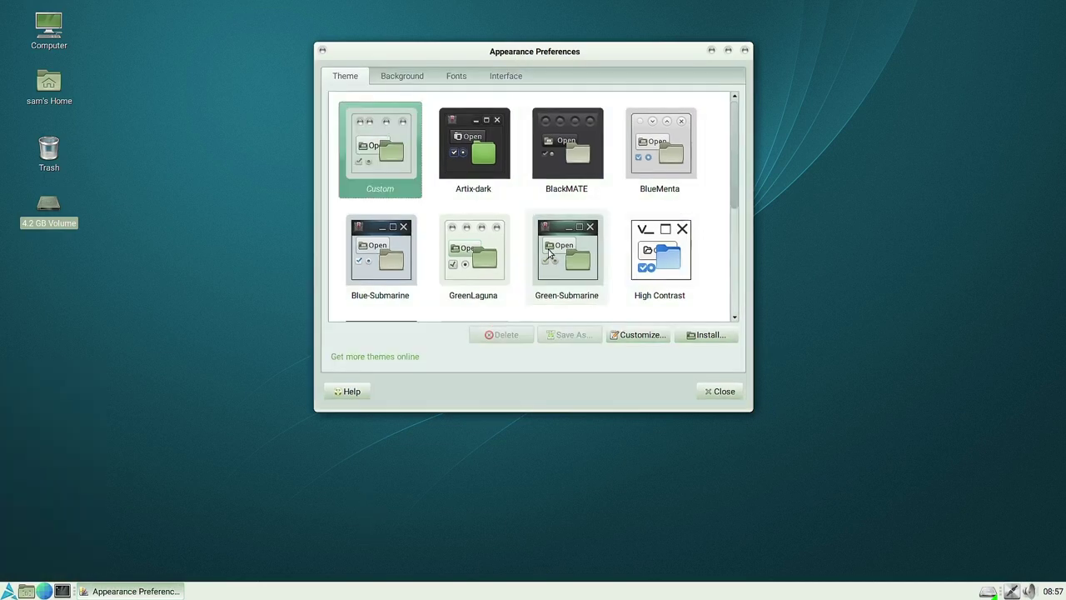
click(8, 590)
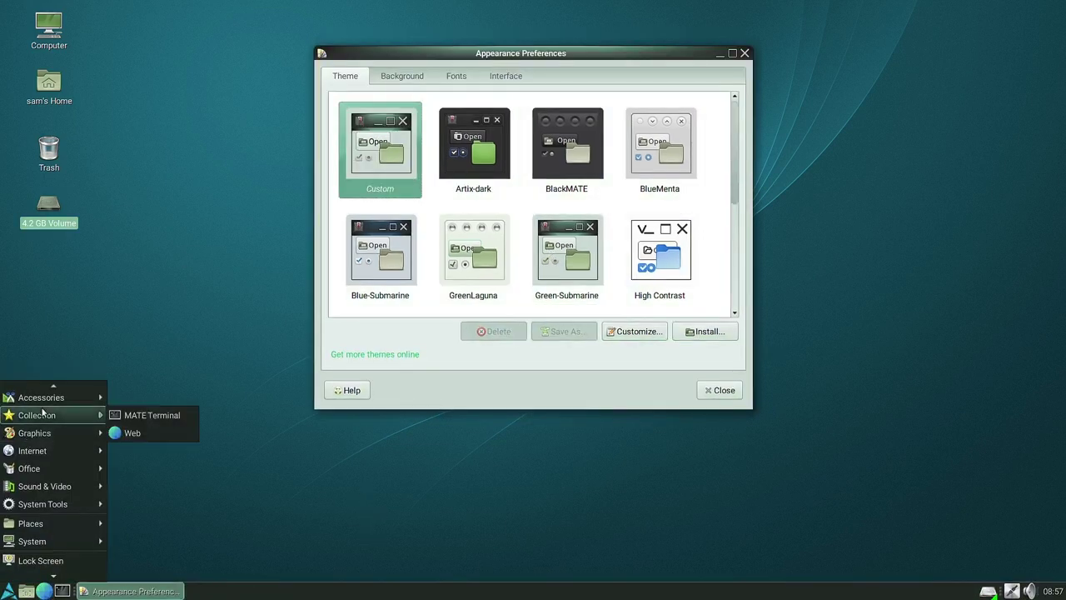
click(421, 507)
Apply the High Contrast theme and check how the main menu and its Collection submenu look with it.
click(654, 276)
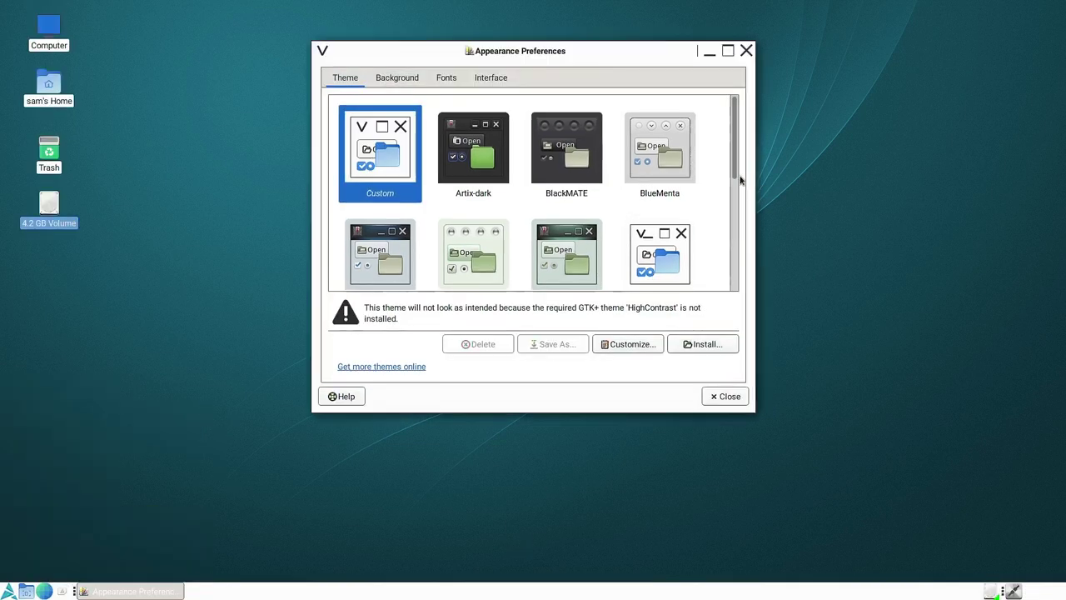
click(8, 590)
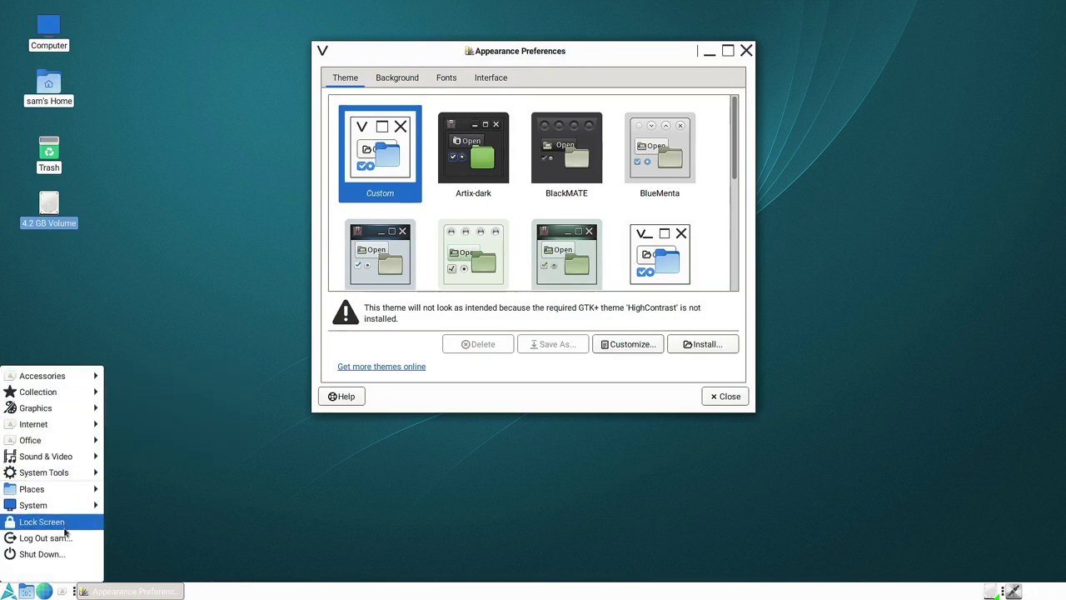
mouse_move(67, 399)
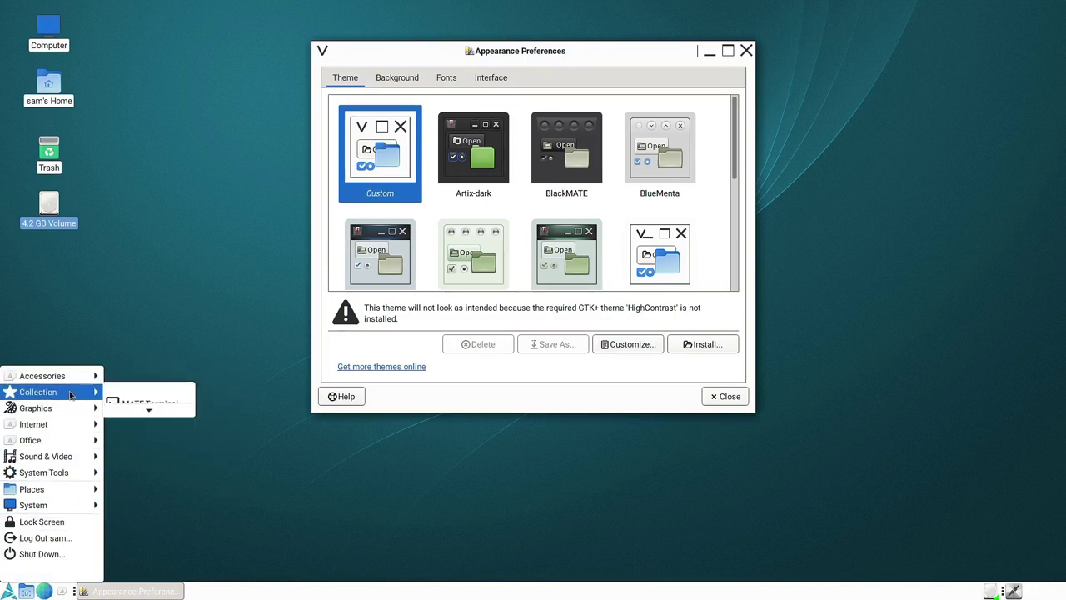
click(292, 519)
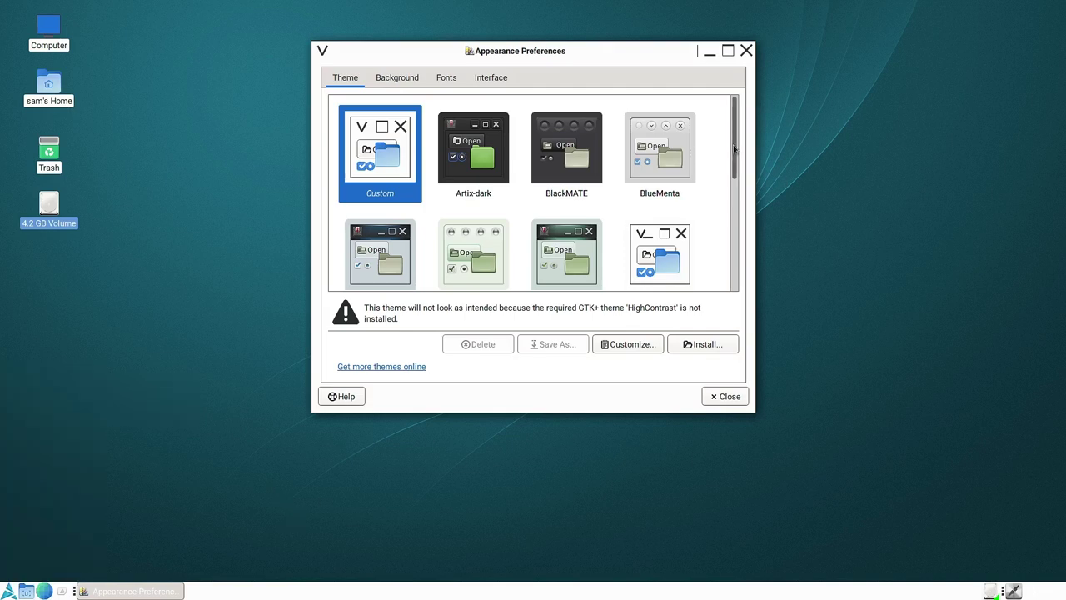
Apply the Menta theme and check how the main menu and its System submenu look with it.
scroll(736, 167, down, 2)
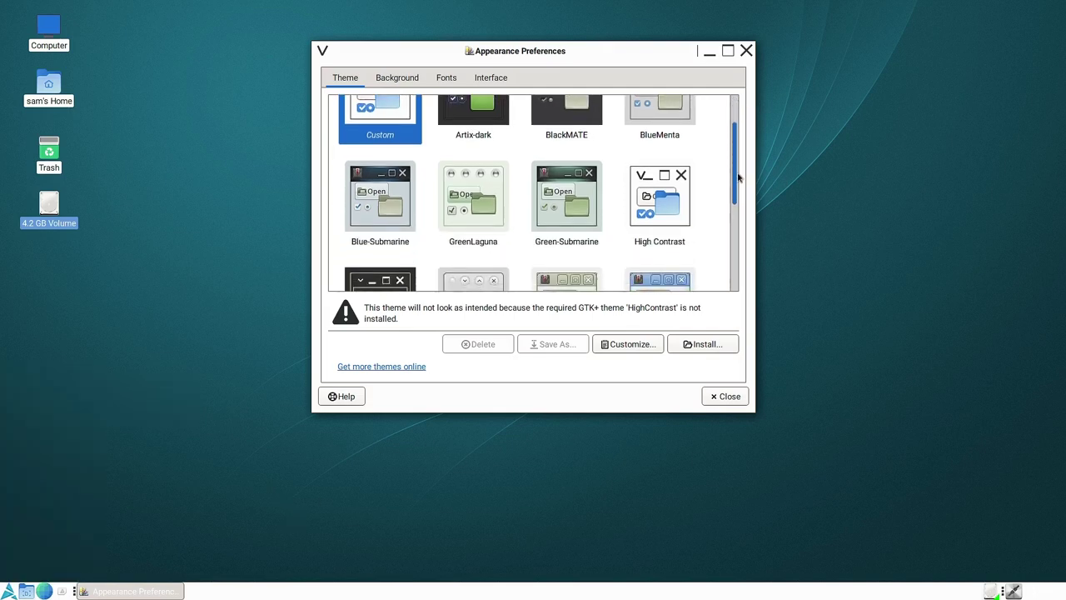
drag(738, 177, 738, 241)
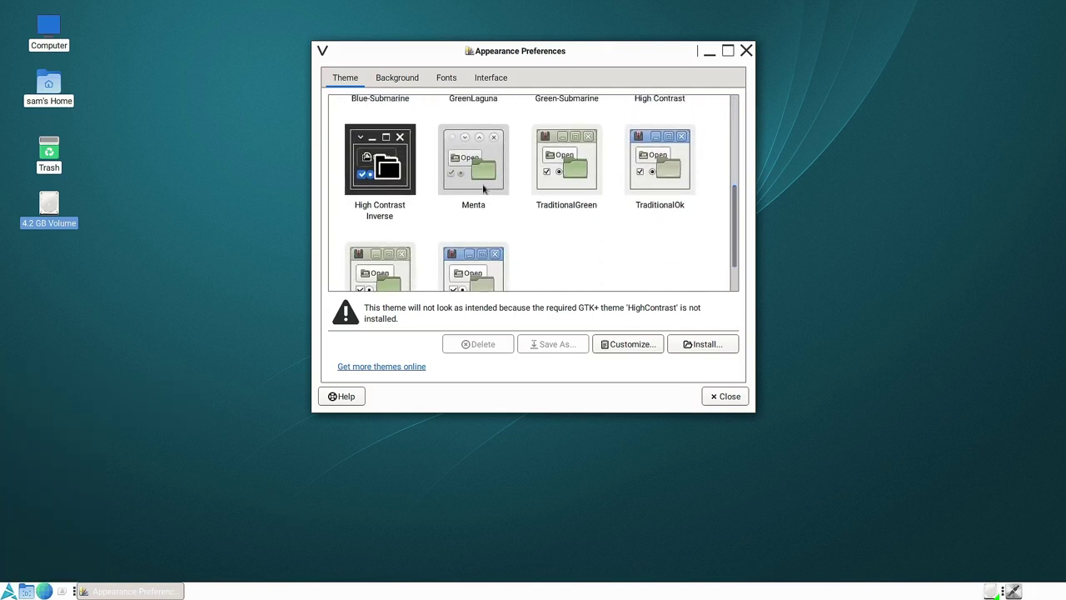
click(483, 190)
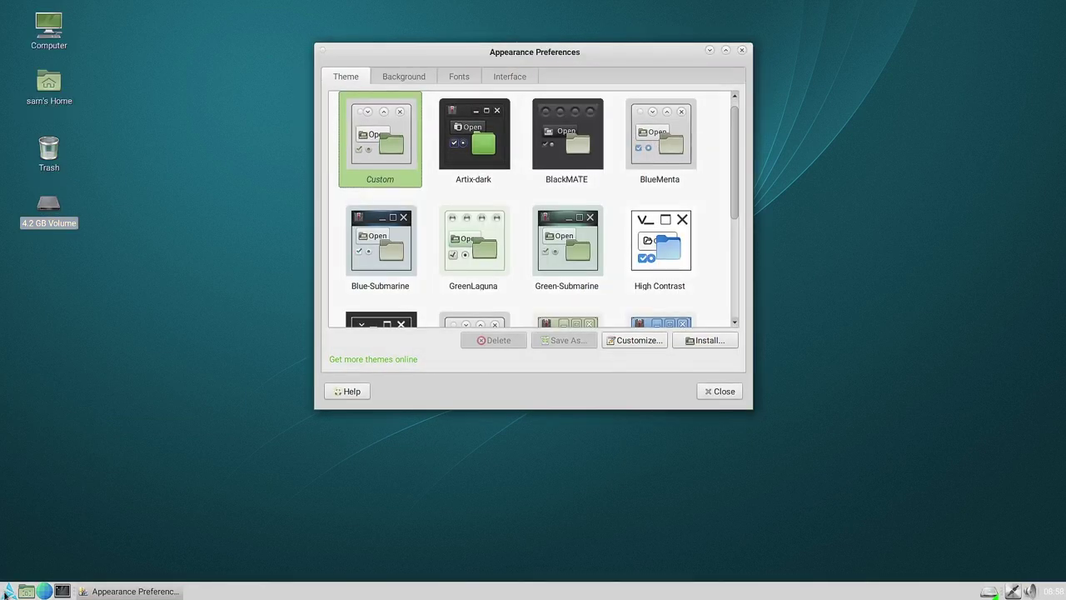
click(7, 591)
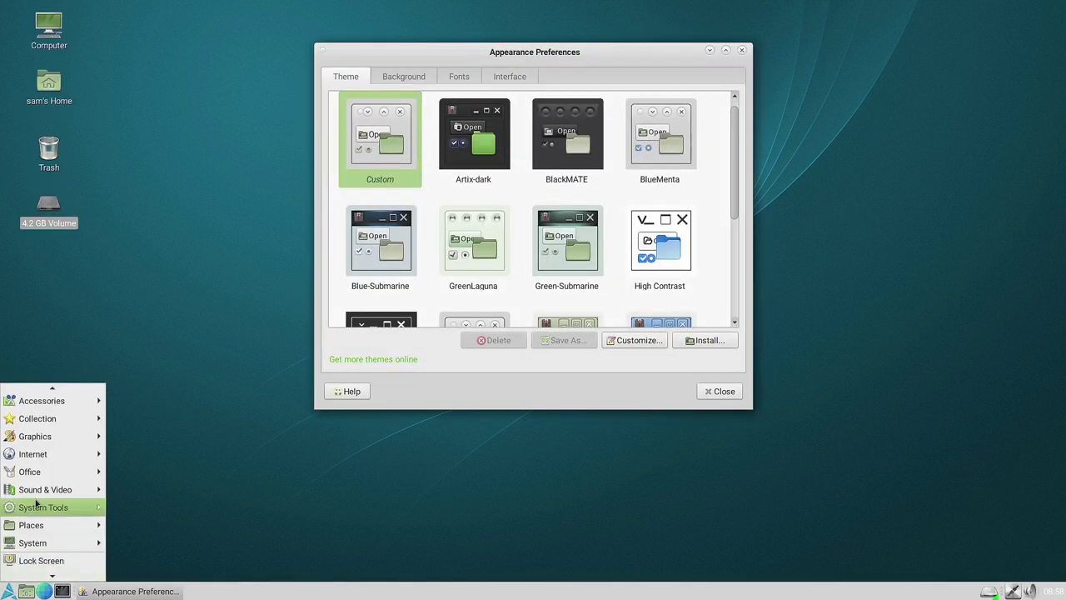
mouse_move(55, 399)
mouse_move(38, 548)
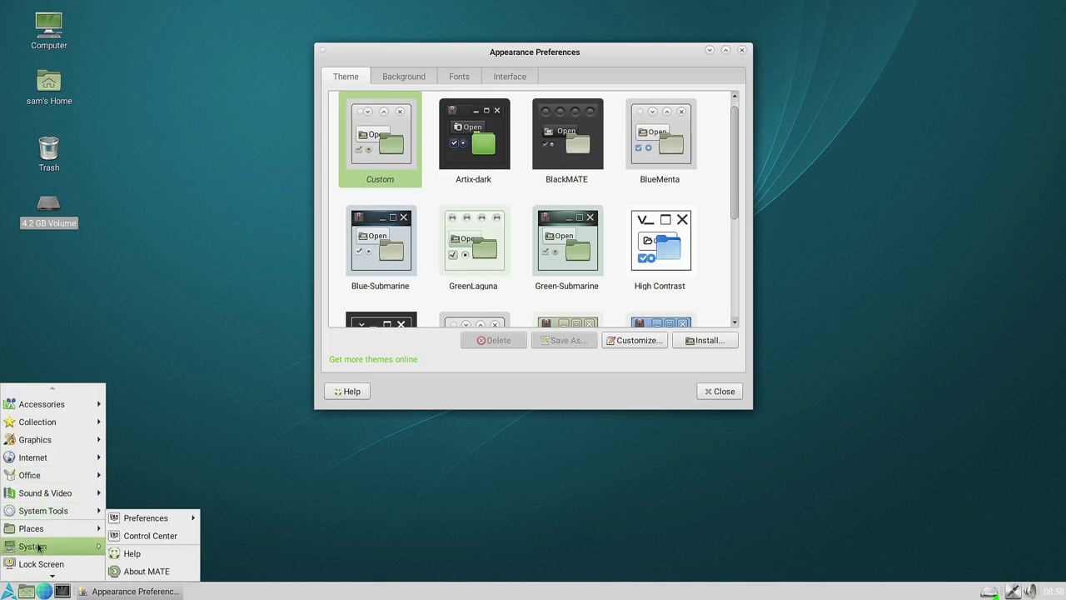
click(458, 340)
Apply the TraditionalGreen theme and check how the main menu and its System submenu look with it.
scroll(533, 290, down, 2)
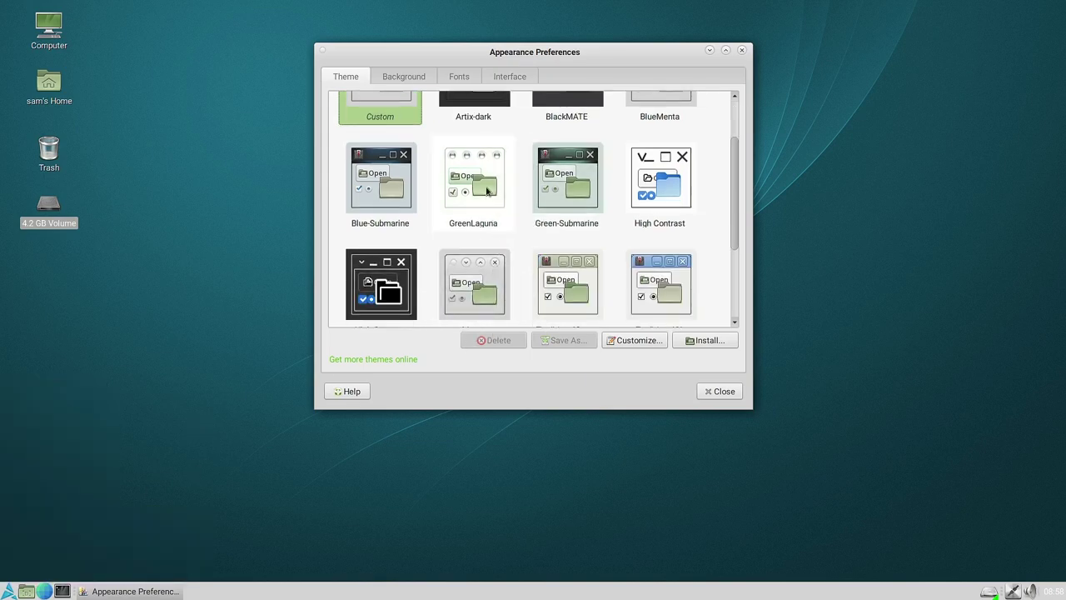
scroll(683, 209, down, 2)
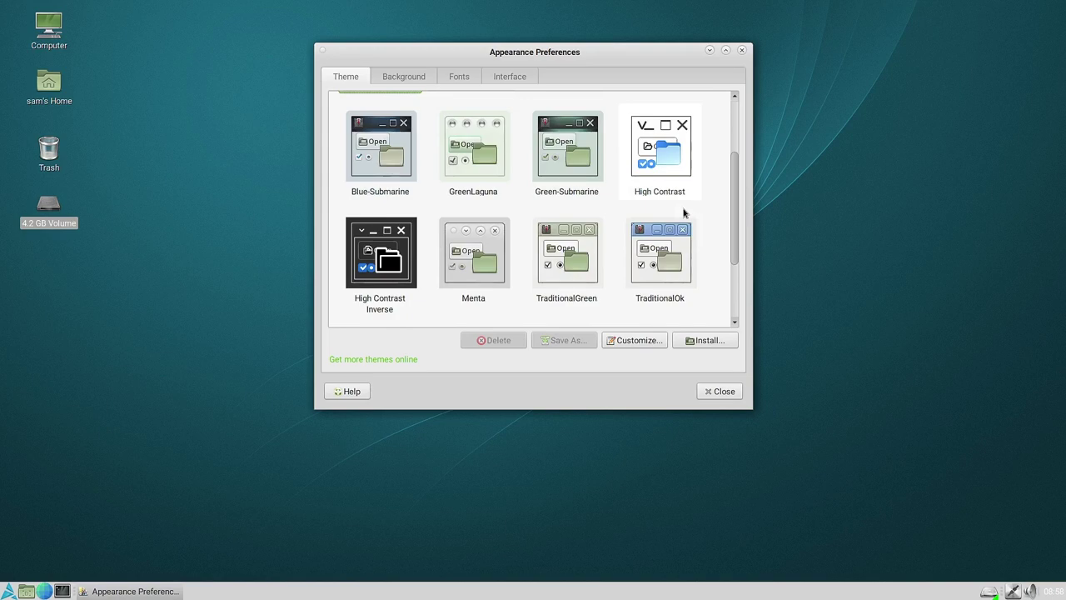
click(564, 233)
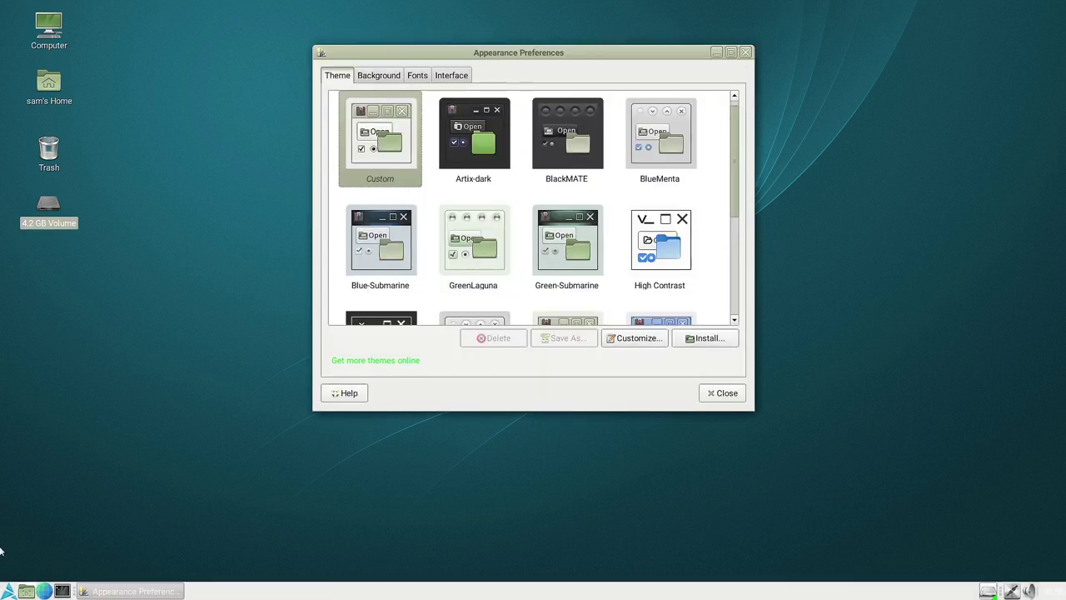
click(8, 591)
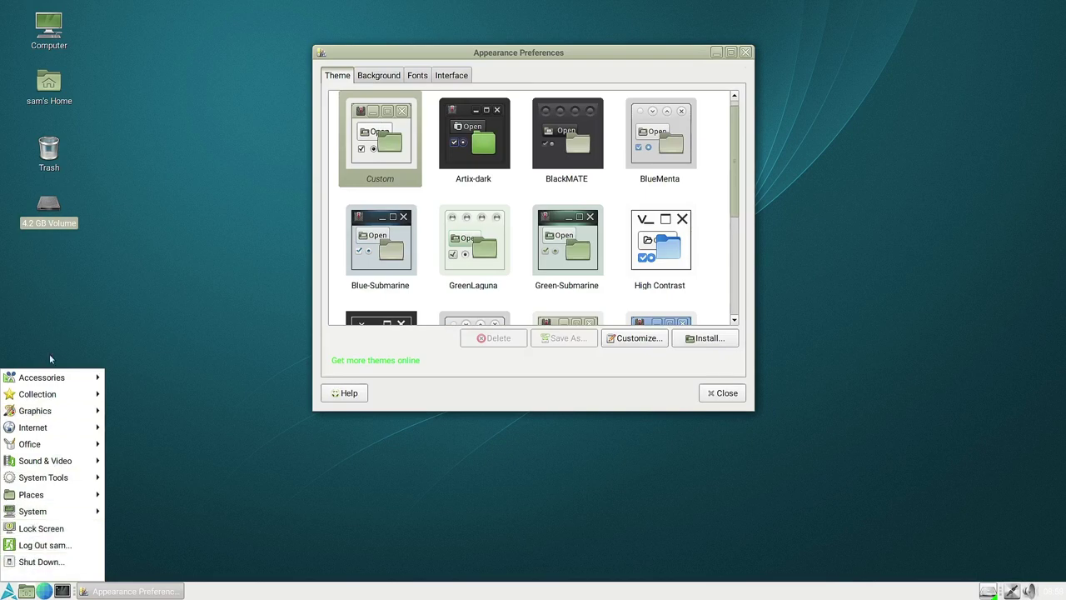
mouse_move(67, 399)
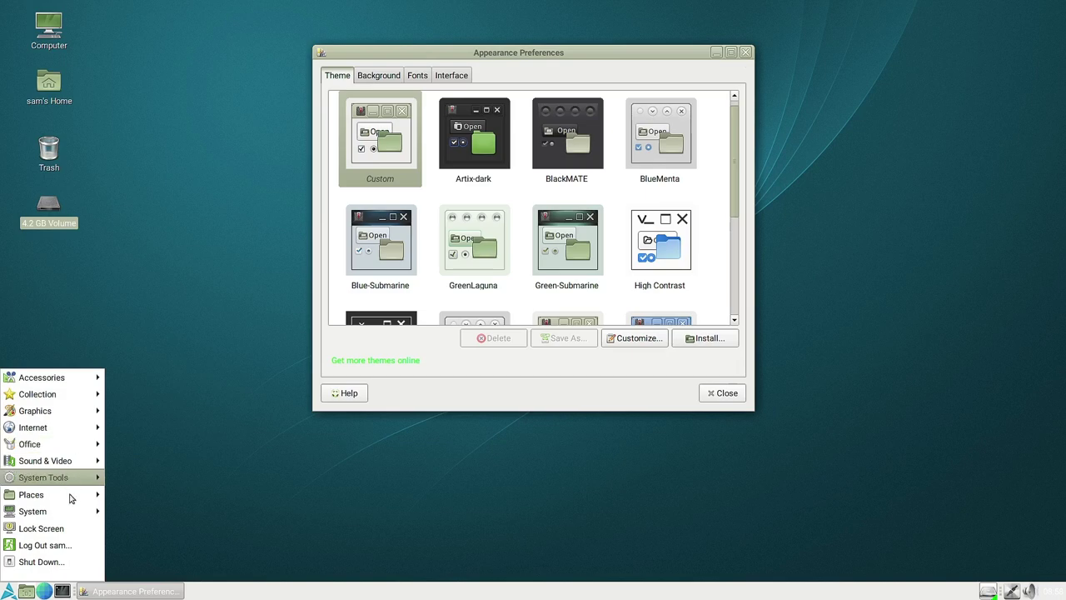
mouse_move(70, 508)
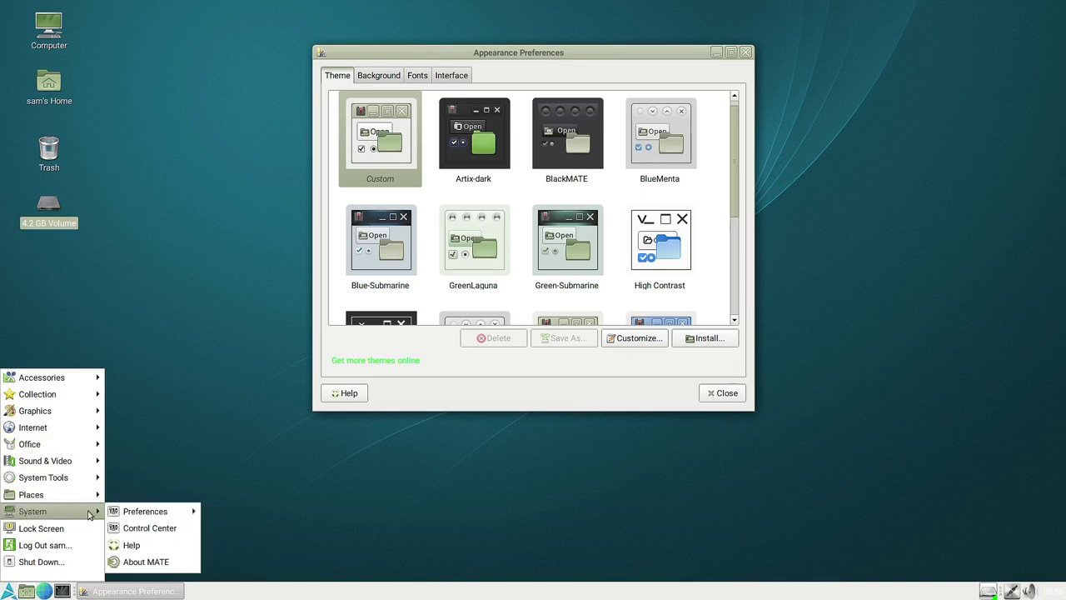
click(438, 525)
Apply the TraditionalOk theme to the desktop.
scroll(623, 241, down, 3)
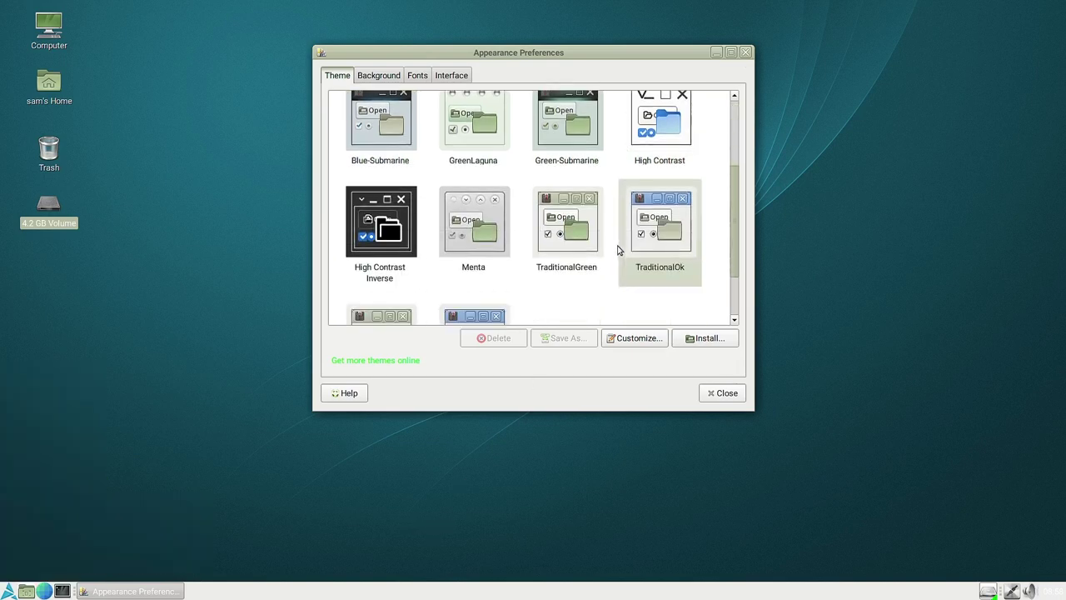
click(653, 264)
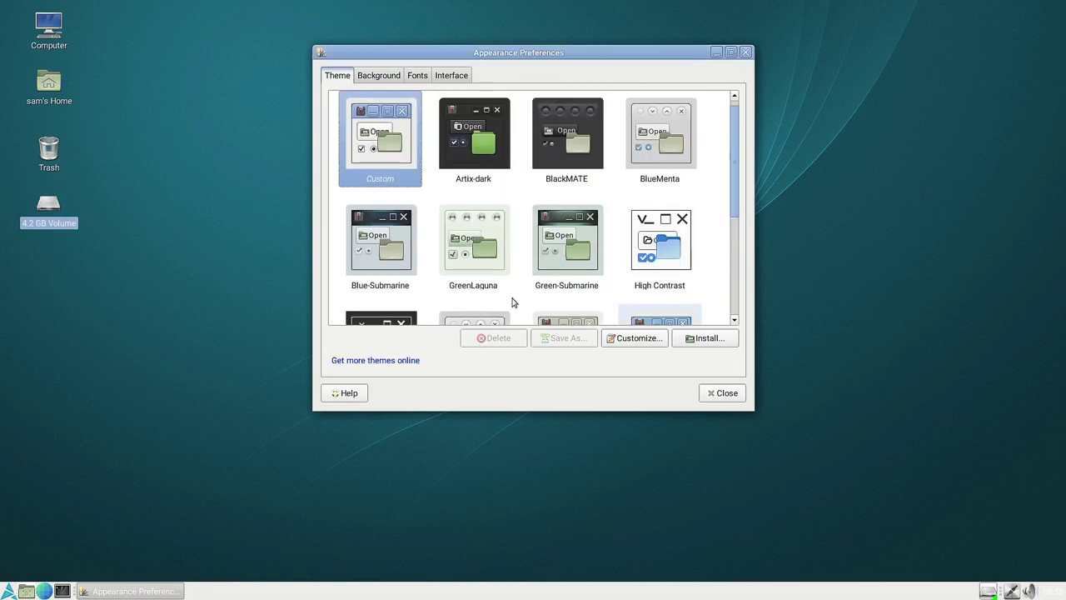
Check how the main menu looks with the TraditionalOk theme.
click(8, 591)
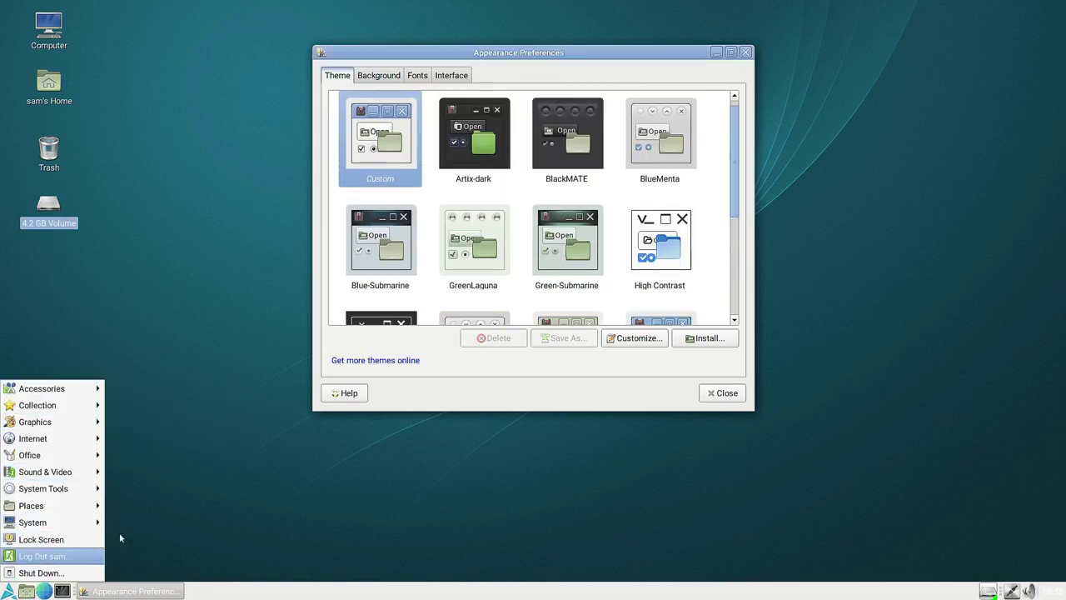
click(174, 533)
Apply the YaruGreen theme and check how the main menu looks with it.
scroll(704, 246, down, 5)
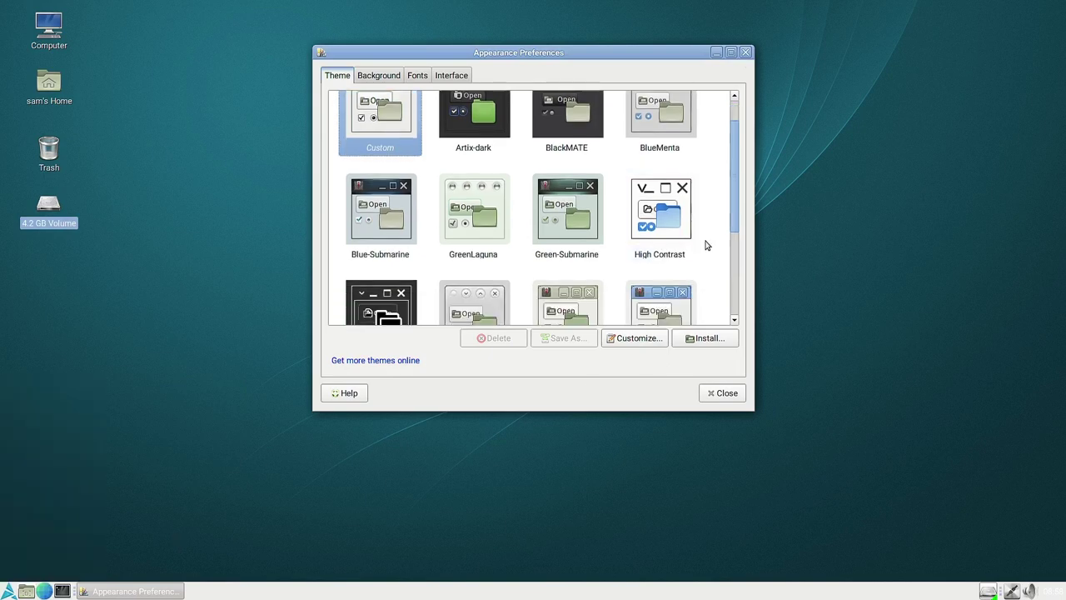
click(382, 281)
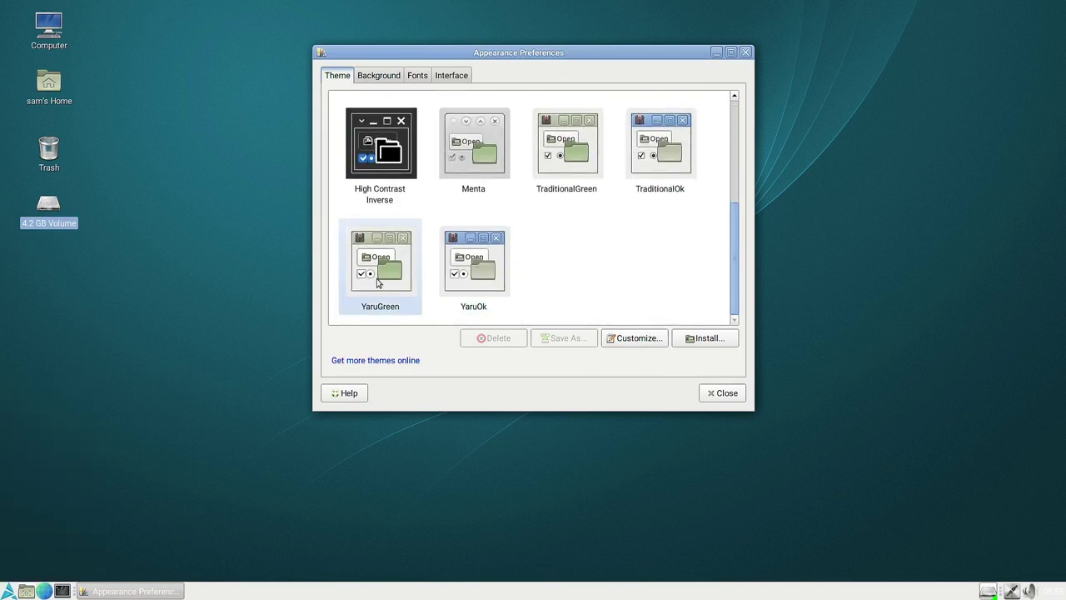
click(9, 592)
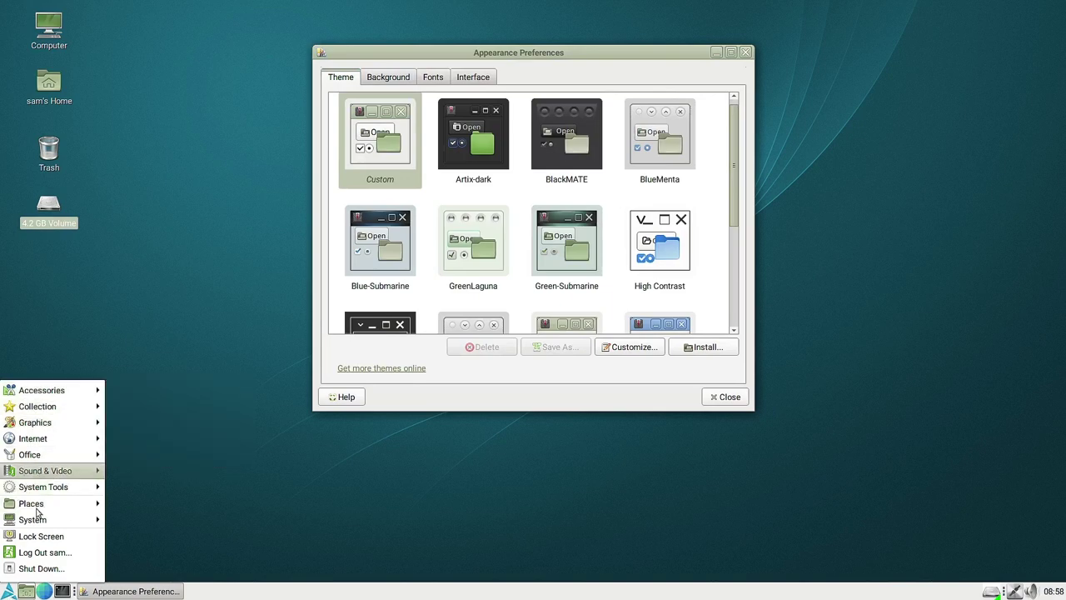
click(427, 299)
Apply the YaruOk theme and check how the main menu and its System Tools submenu look with it.
scroll(427, 299, down, 5)
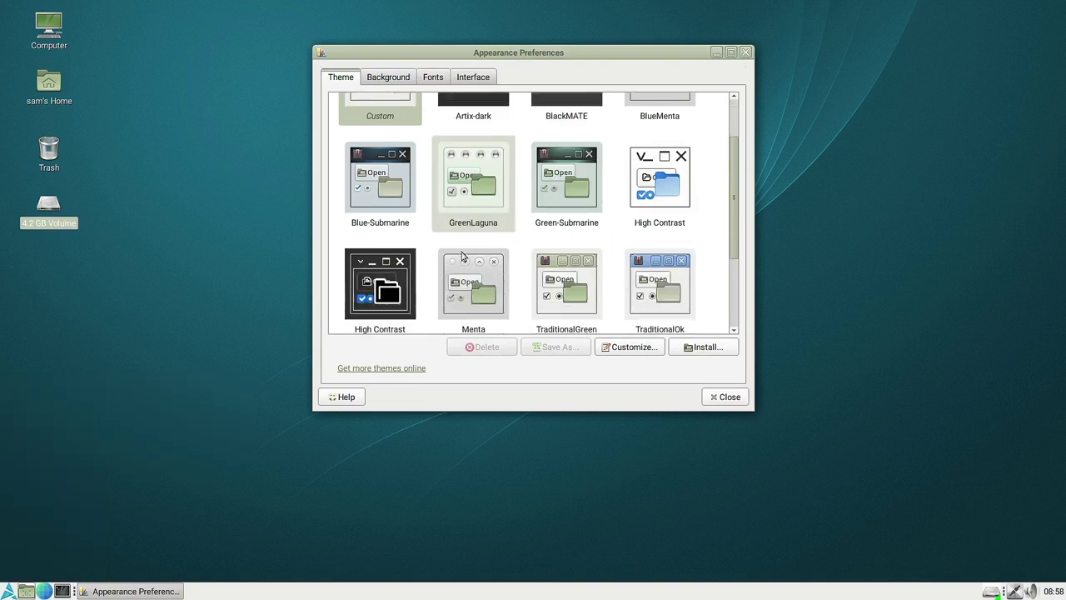
click(488, 315)
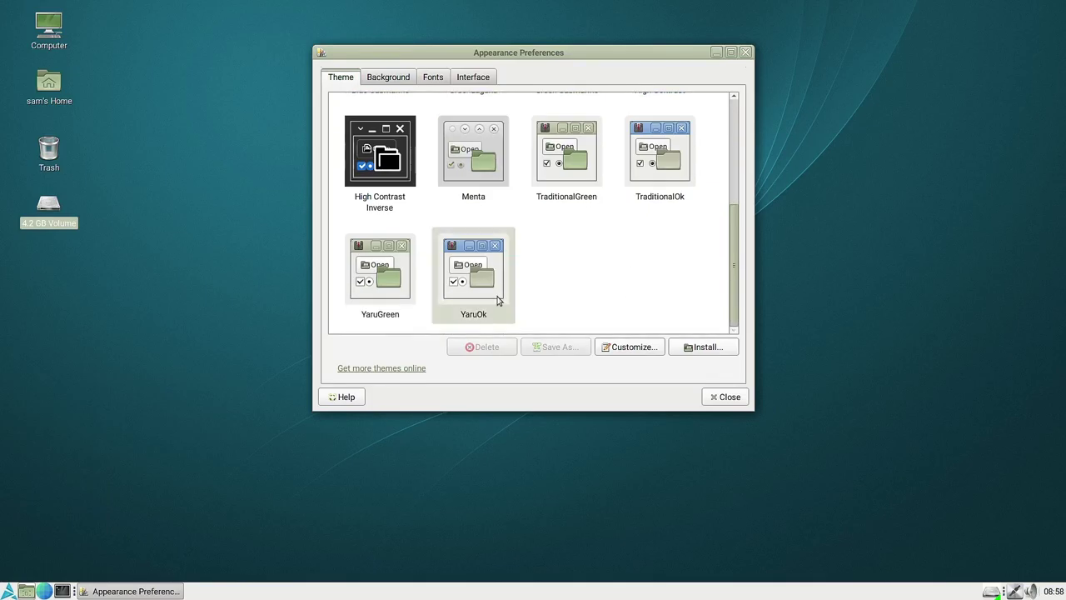
click(8, 592)
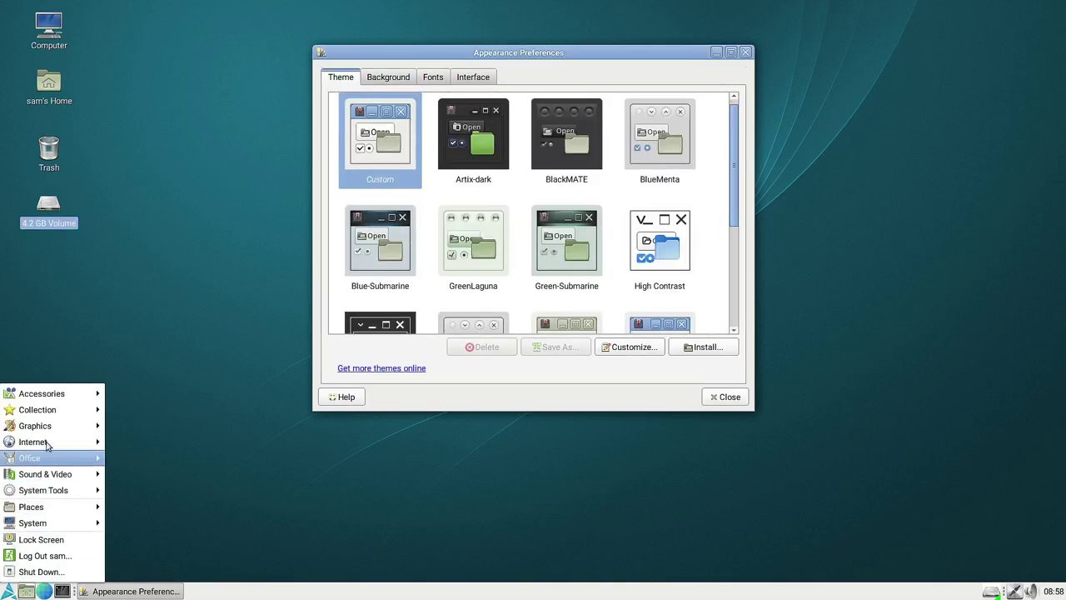
mouse_move(57, 398)
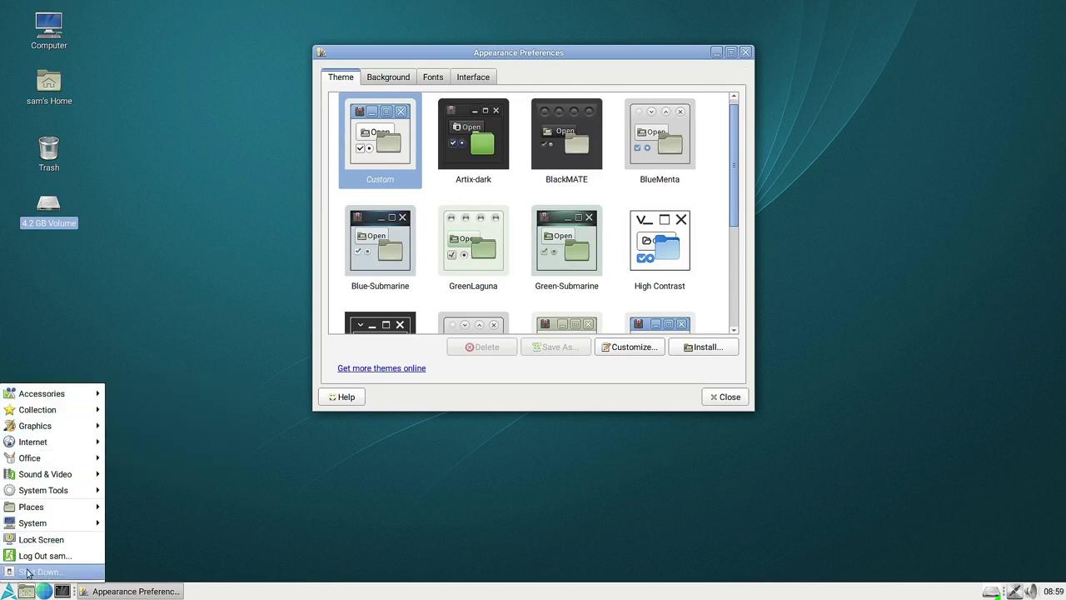
mouse_move(58, 493)
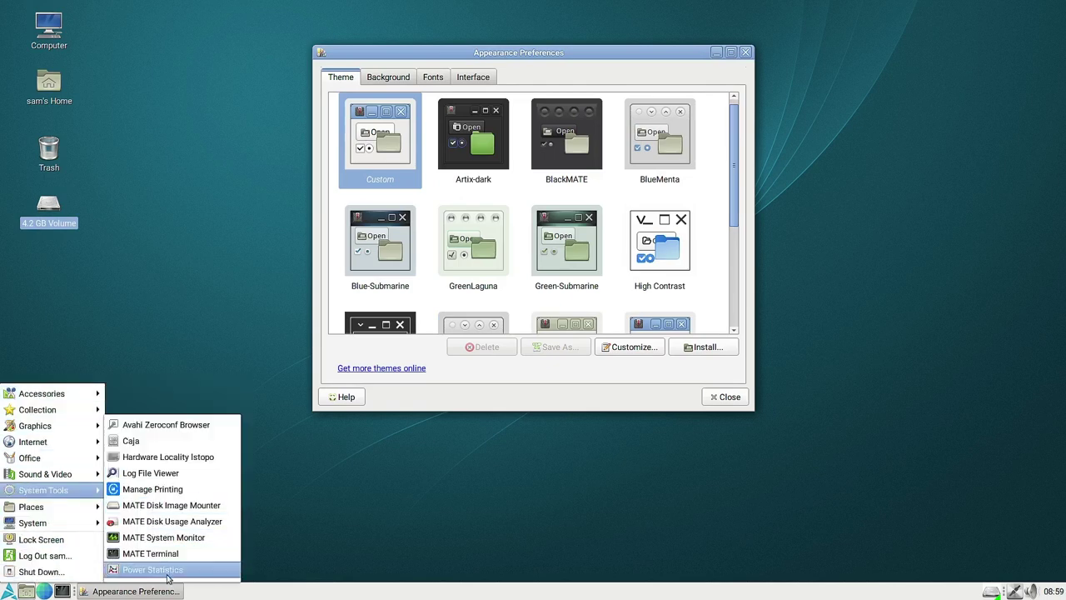
click(197, 327)
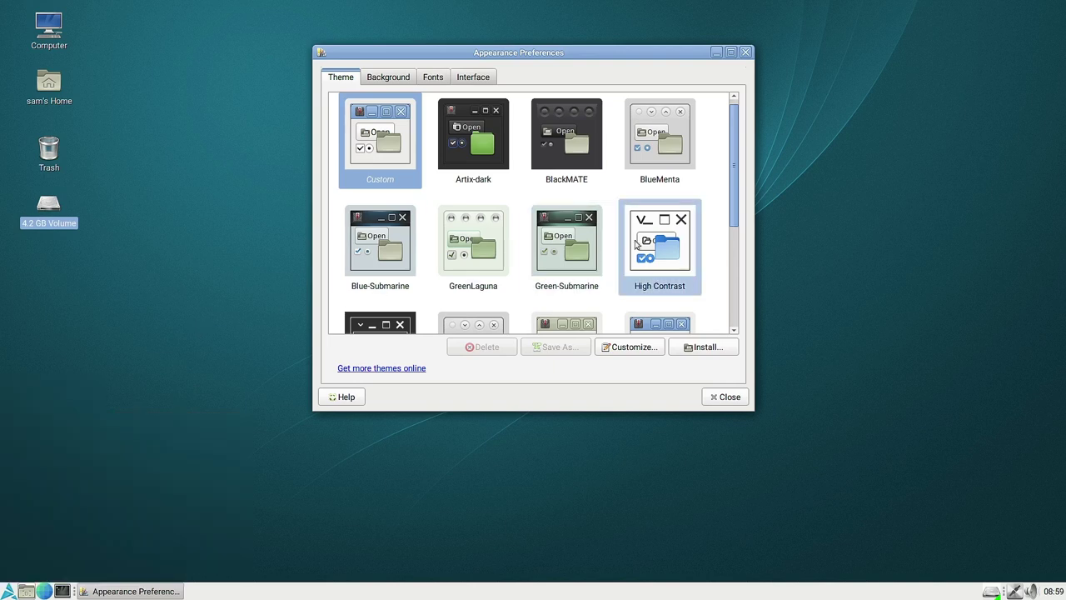
Set the red and yellow flower wallpaper as the desktop background and view it on the cleared desktop.
scroll(700, 212, down, 3)
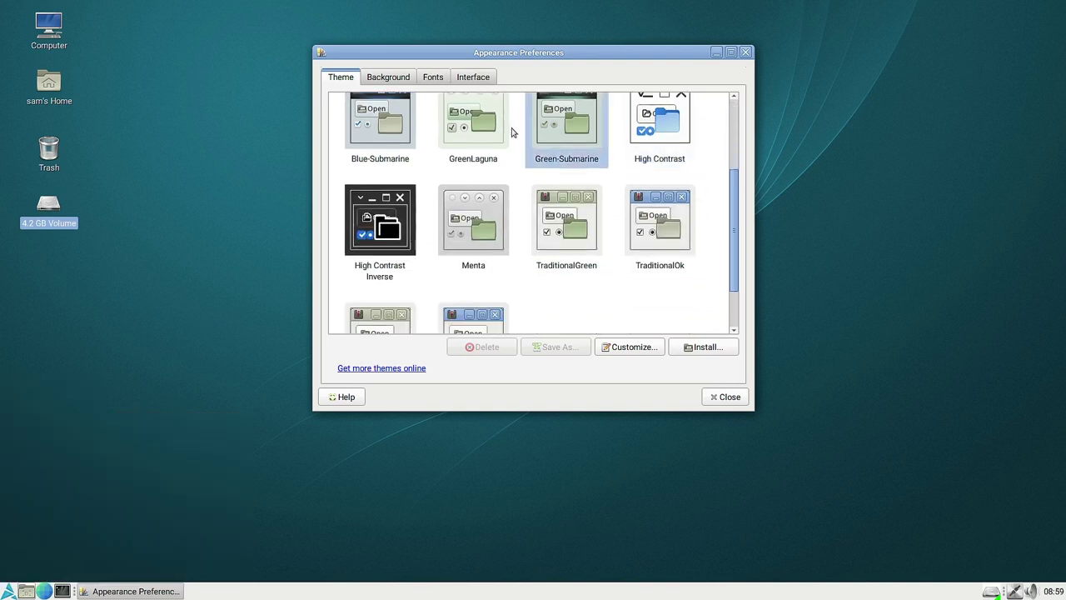
click(388, 77)
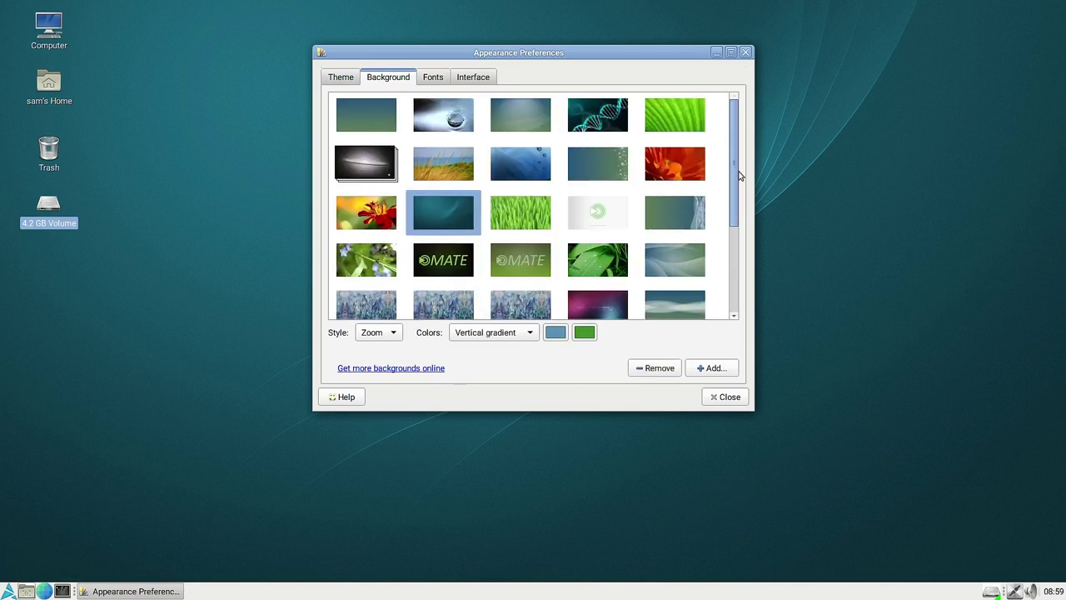
drag(734, 187, 744, 142)
click(367, 213)
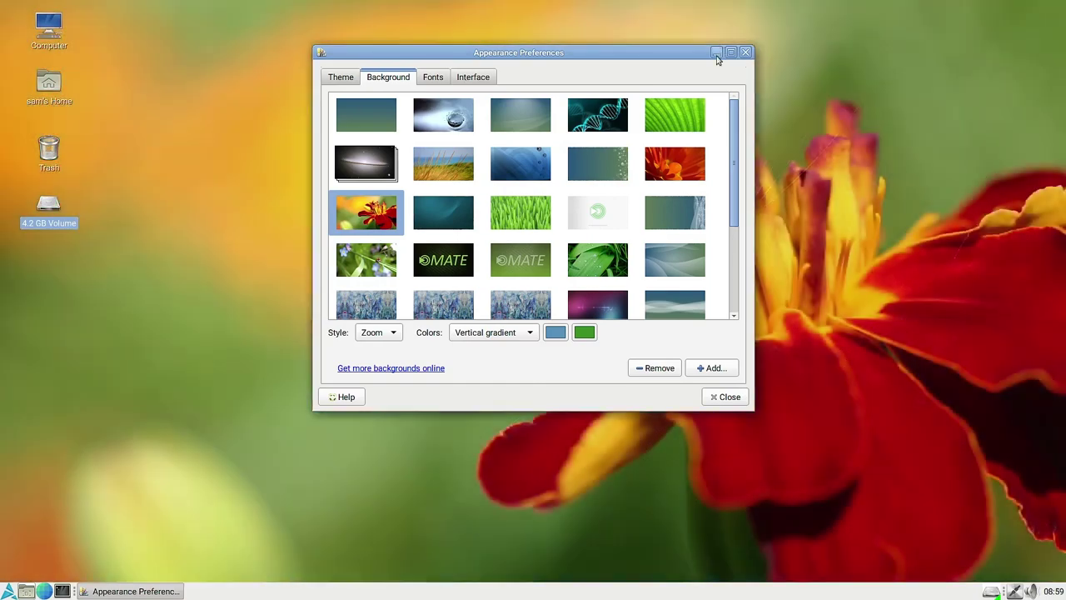
click(716, 53)
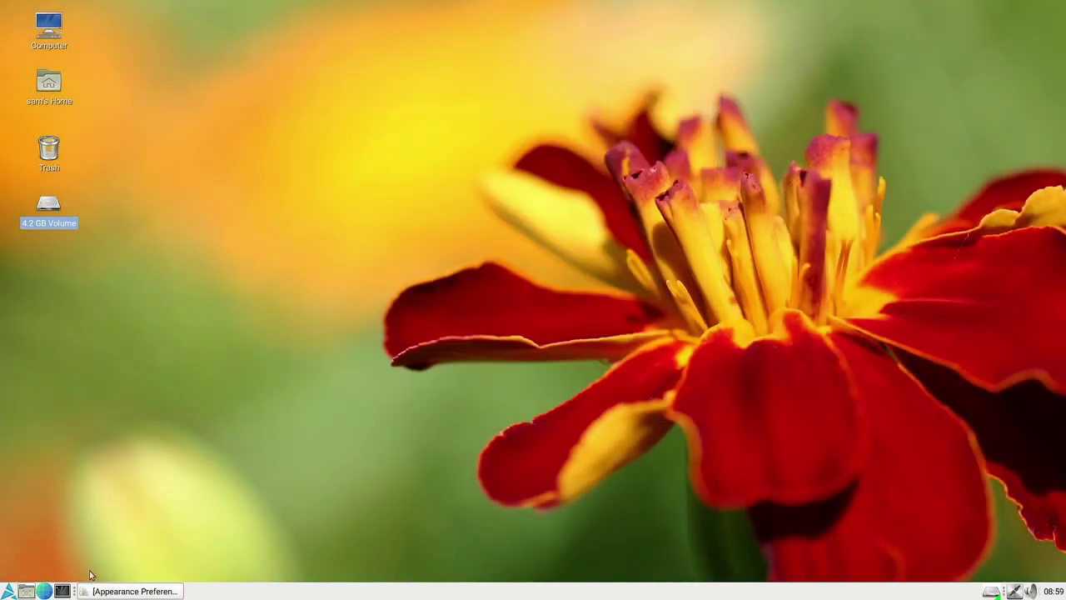
Set the galaxy wallpaper slideshow as the desktop background and view it on the cleared desktop.
click(111, 594)
click(367, 162)
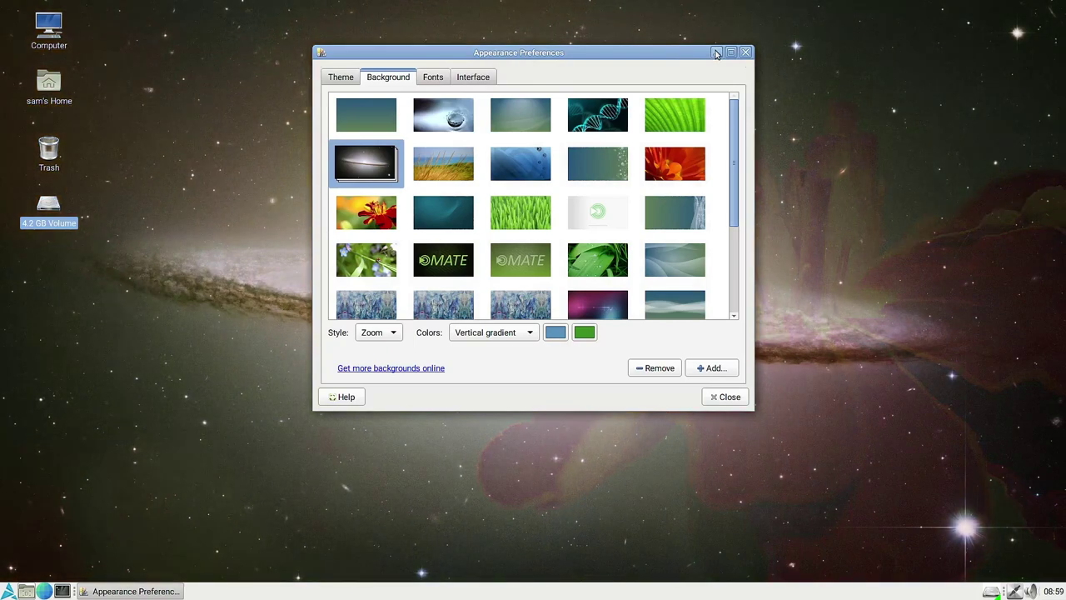
click(715, 53)
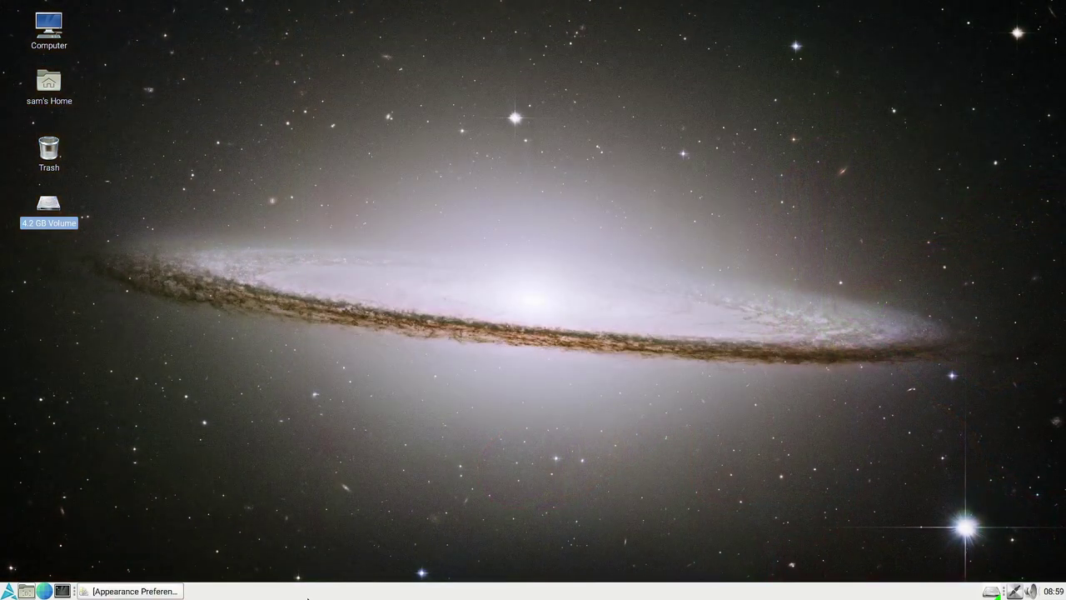
click(121, 591)
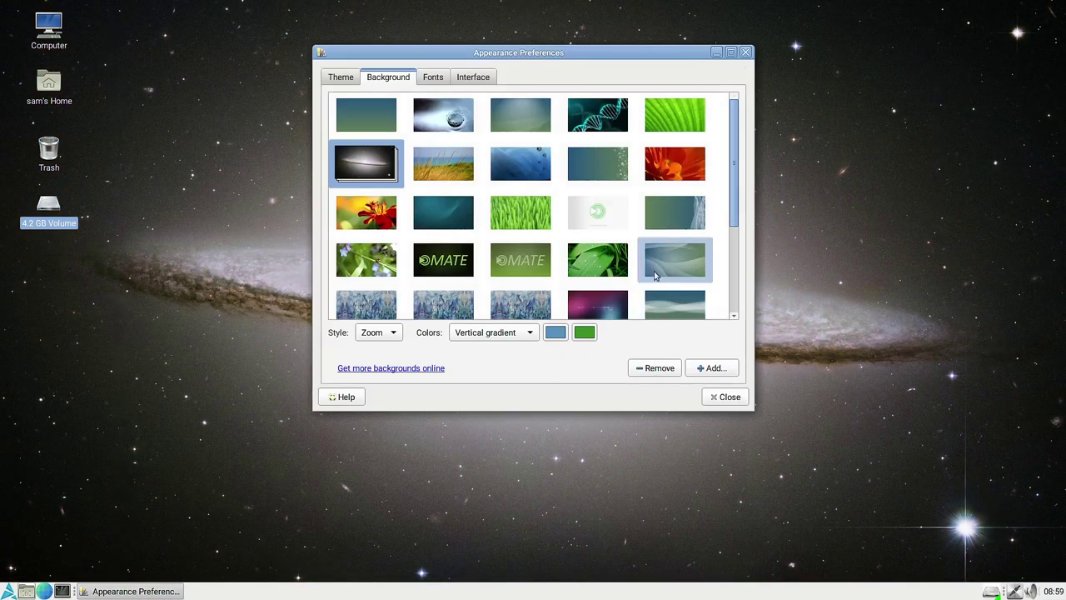
click(714, 53)
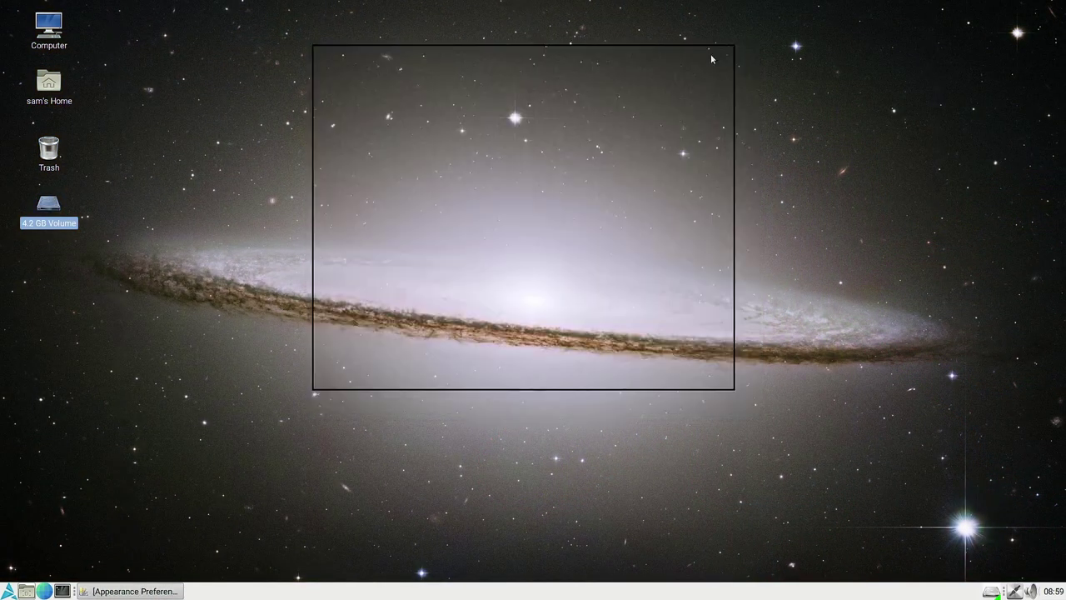
Set the middle of the three elephant painting wallpapers as the desktop background and view it without the preferences window.
click(94, 591)
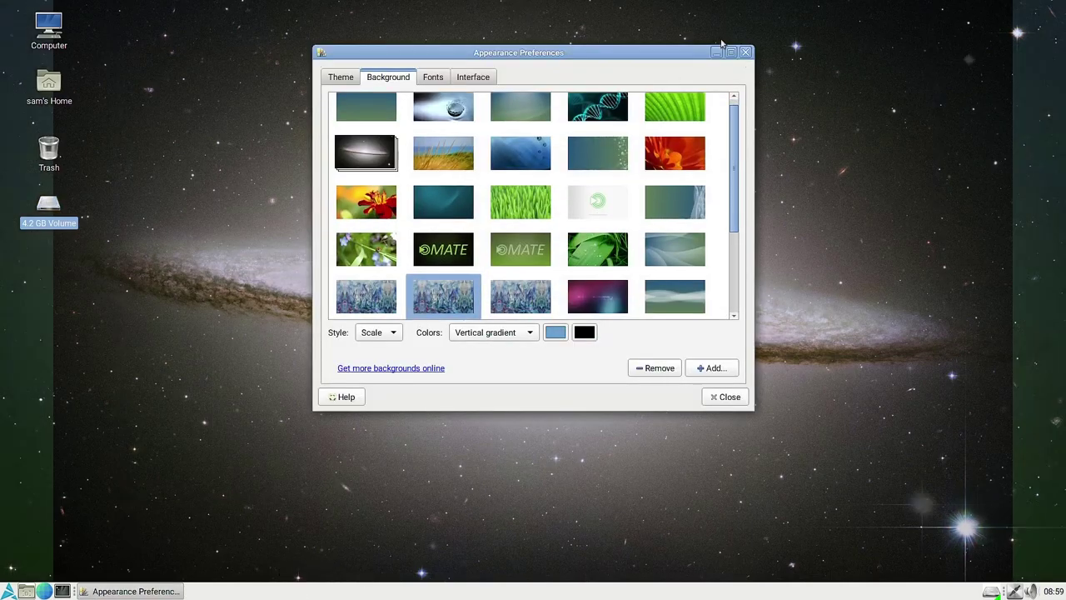
click(715, 52)
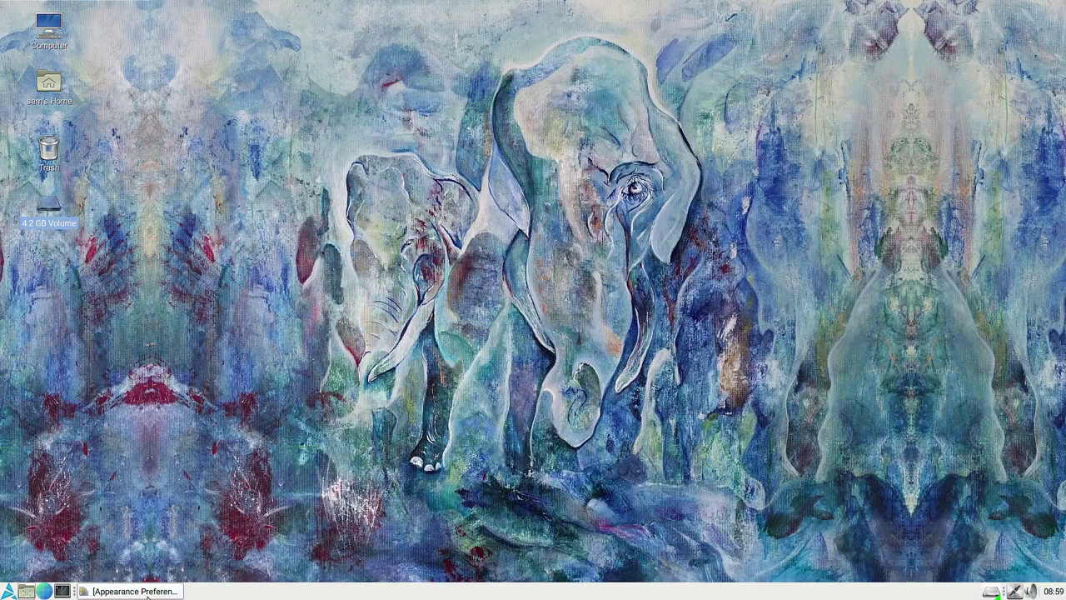
click(133, 592)
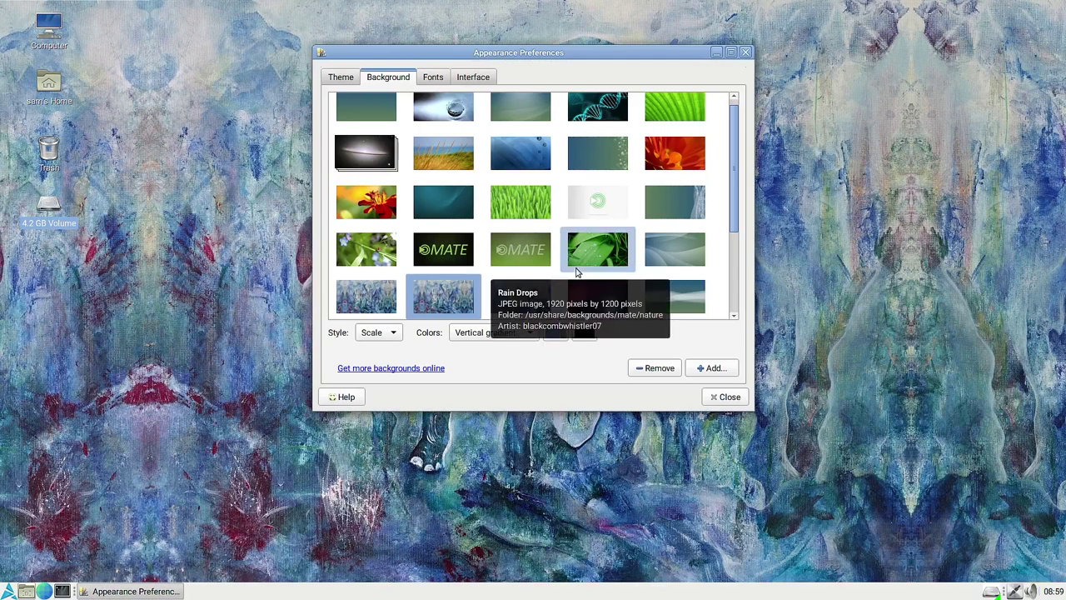
Set the pale green wood wallpaper as the desktop background and view it on the cleared desktop.
scroll(575, 272, down, 3)
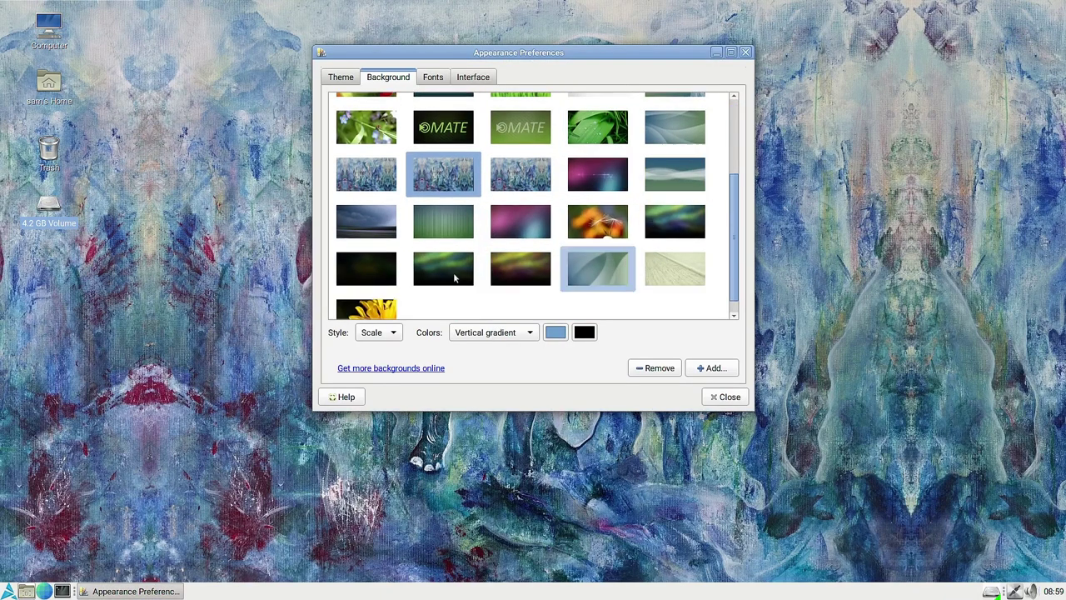
click(679, 269)
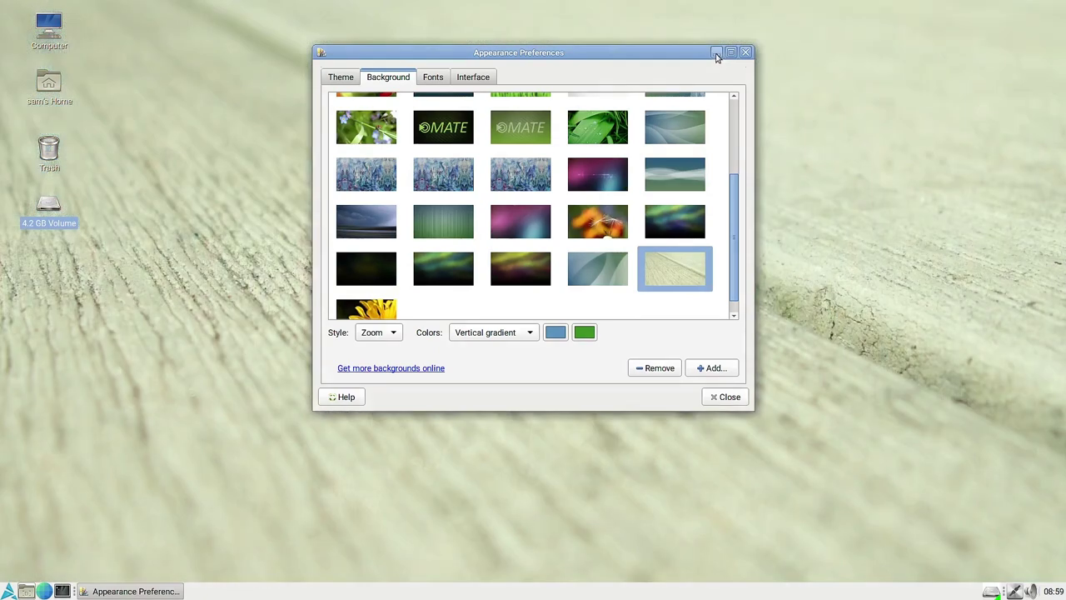
click(716, 52)
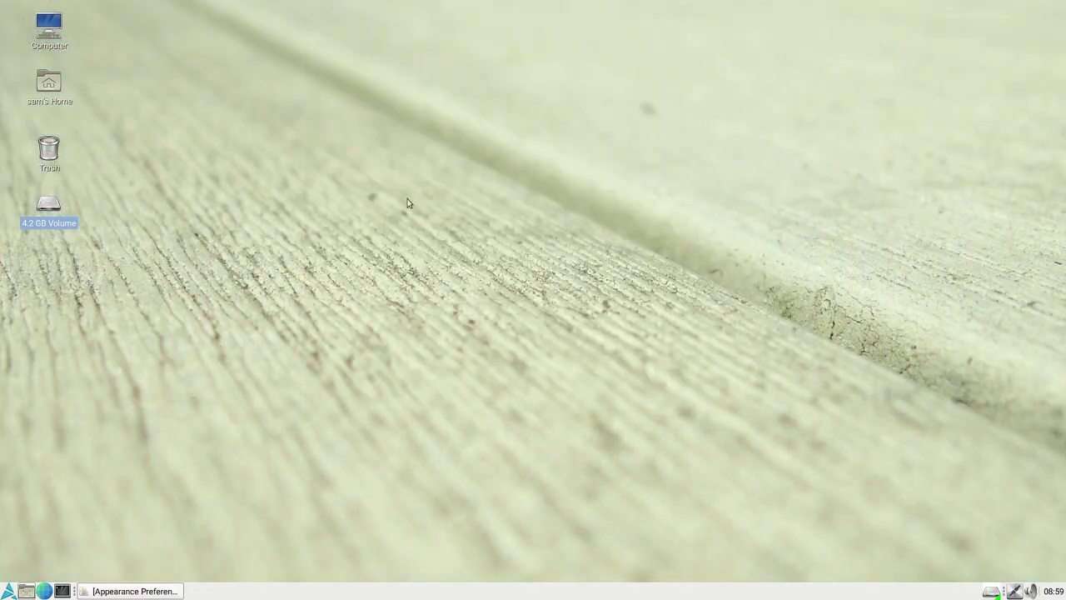
Set the abstract blue-green wallpaper with curved leaf shapes as the desktop background and view it on the cleared desktop.
click(167, 591)
click(603, 274)
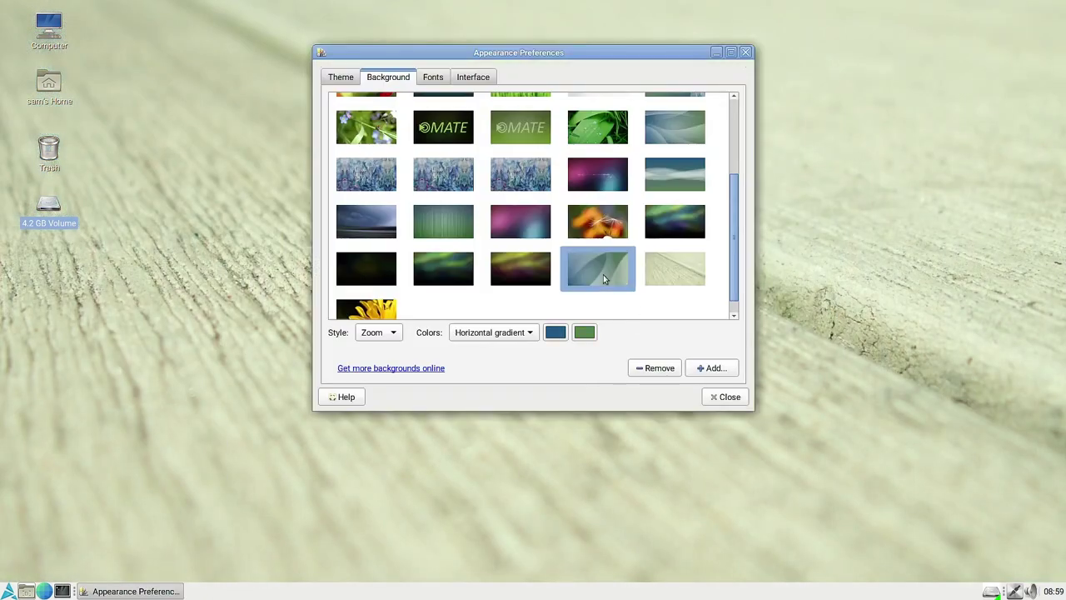
click(716, 51)
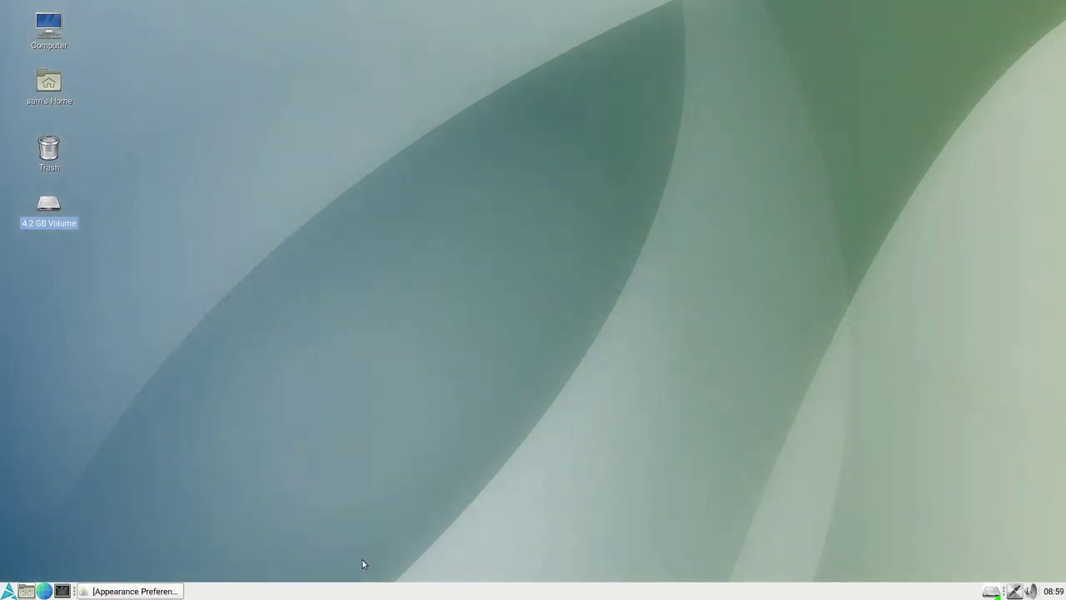
Set the orange-red flower petal close-up as the desktop background and view it on the cleared desktop.
click(152, 591)
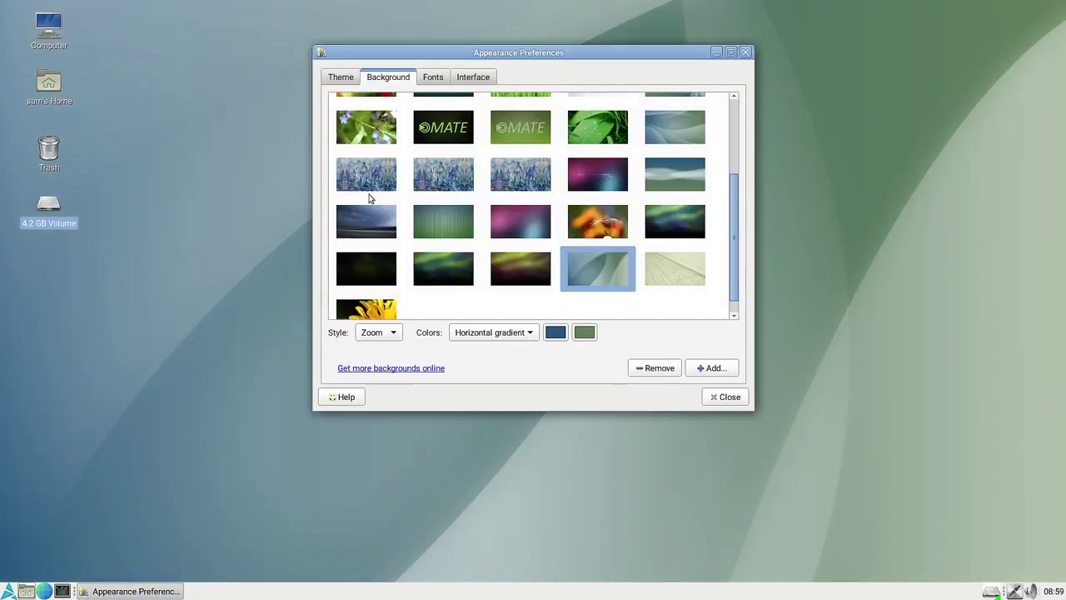
scroll(366, 234, down, 1)
scroll(365, 234, up, 4)
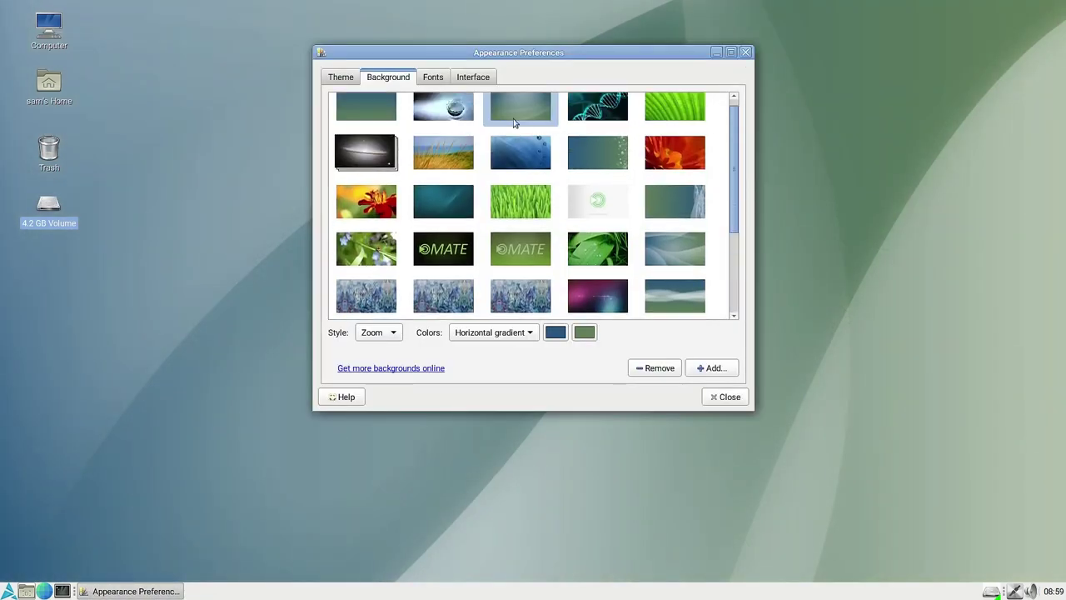
scroll(603, 158, up, 1)
click(674, 163)
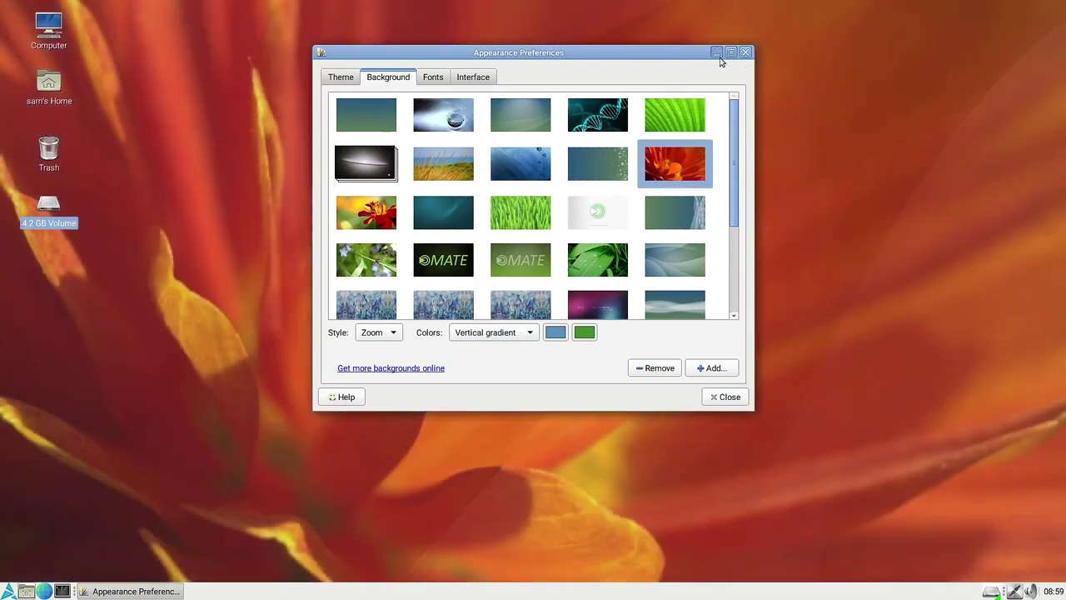
click(717, 54)
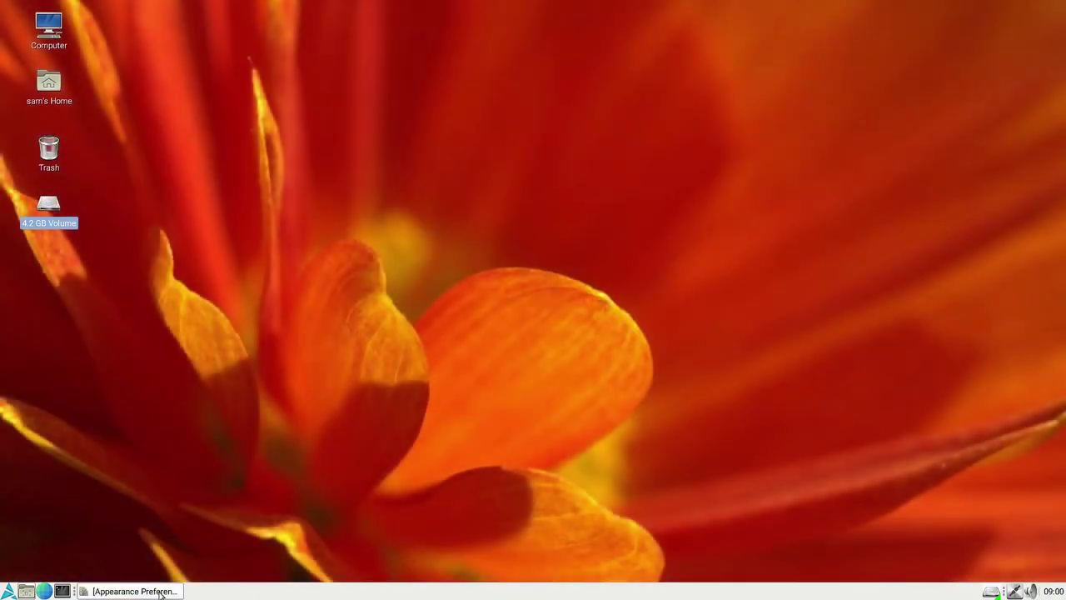
Set the wallpaper of golden grass by the sea as the desktop background and view it on the cleared desktop.
click(134, 591)
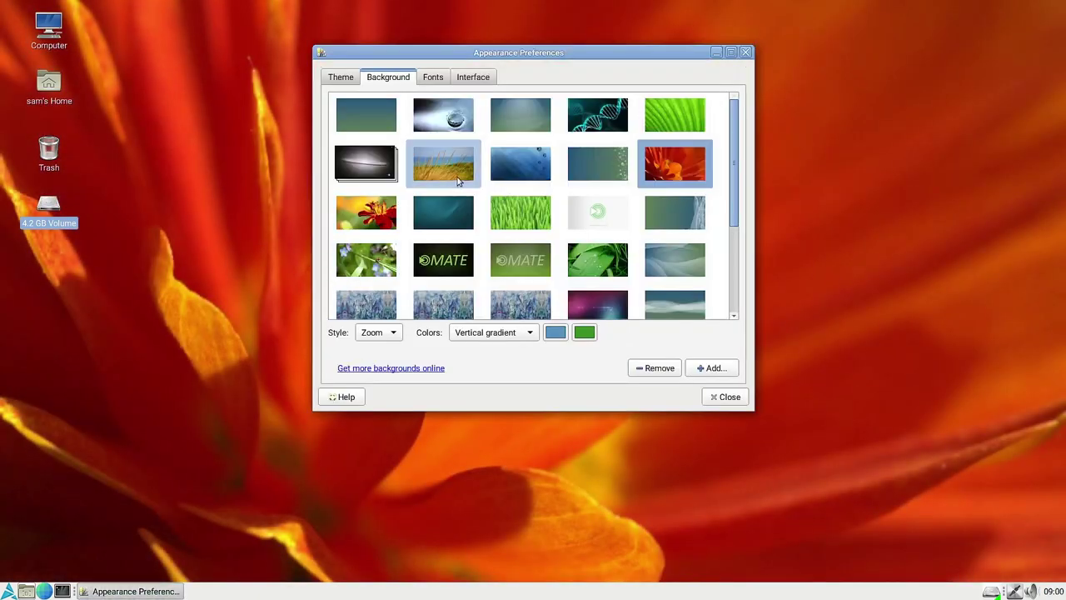
click(457, 181)
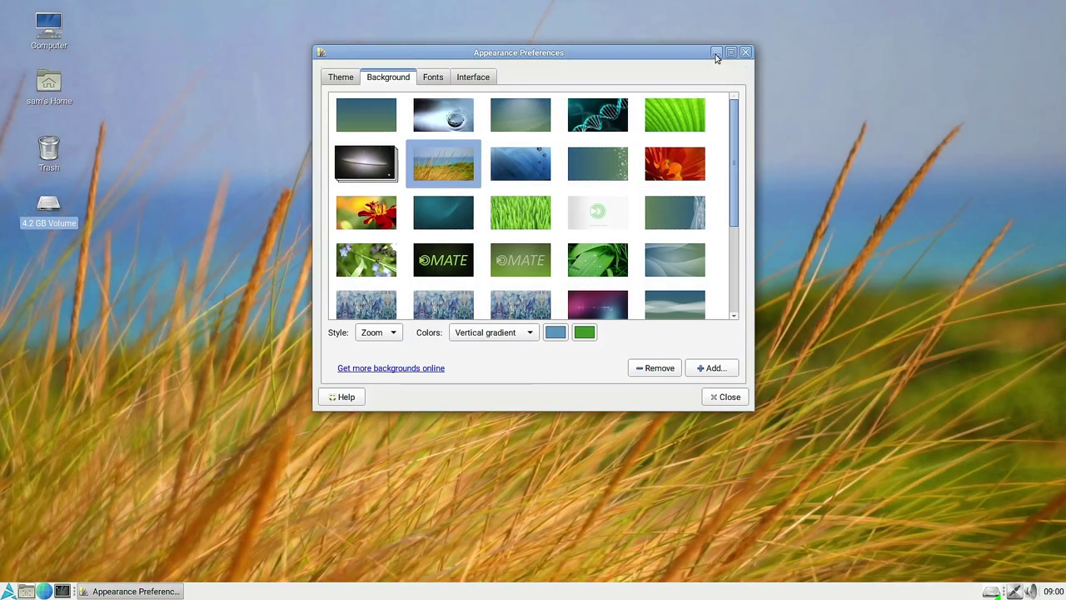
click(715, 53)
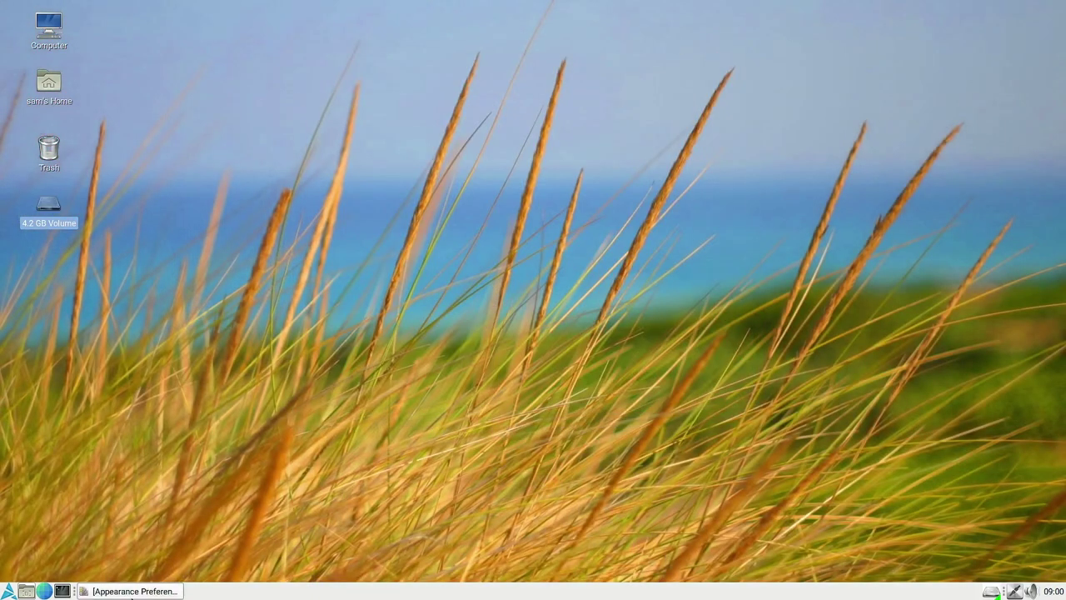
Set the blue underwater wallpaper with the MATE logos as the desktop background and view it on the cleared desktop.
click(132, 592)
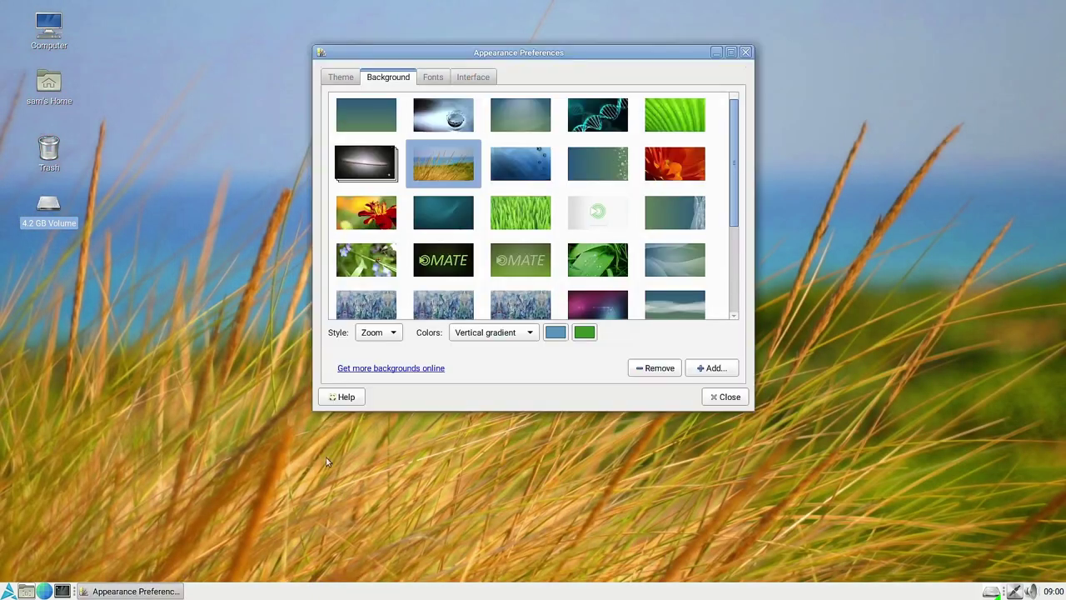
click(716, 52)
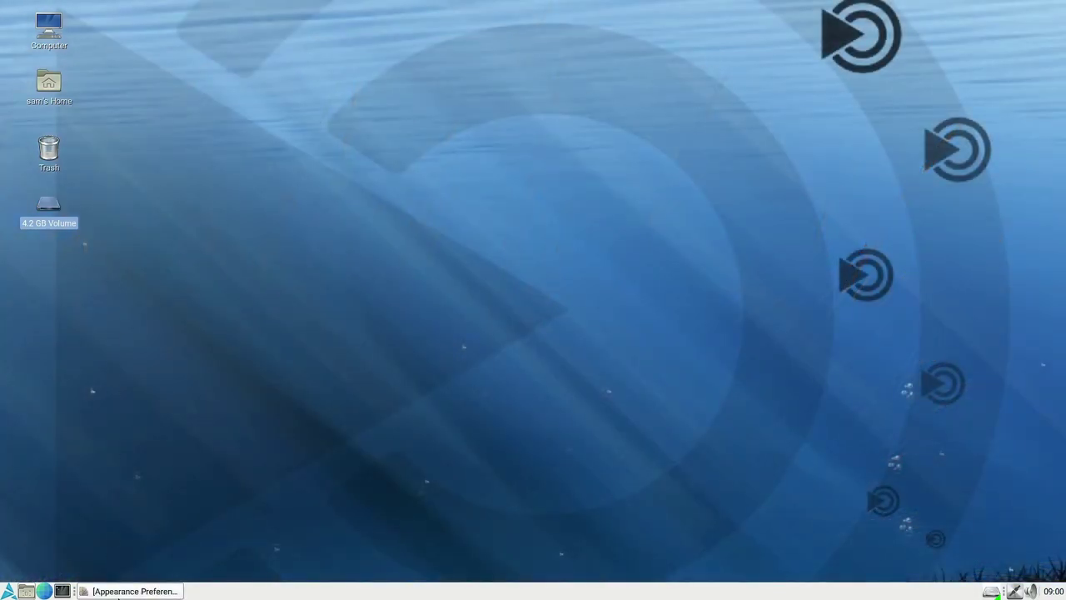
Set the teal DNA helix wallpaper as the desktop background and view it on the cleared desktop.
click(132, 591)
click(613, 119)
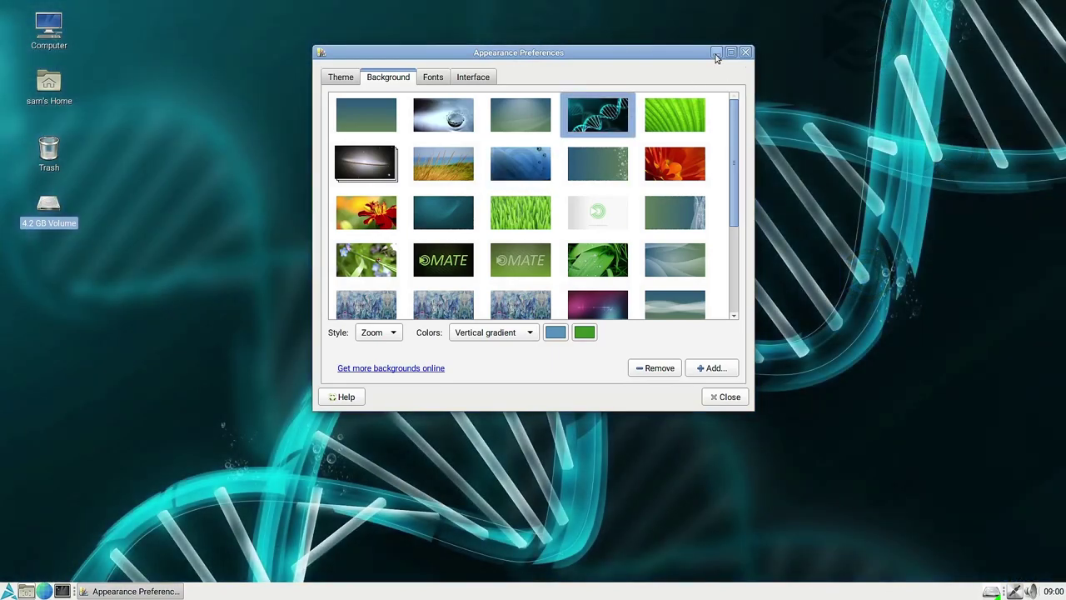
click(716, 52)
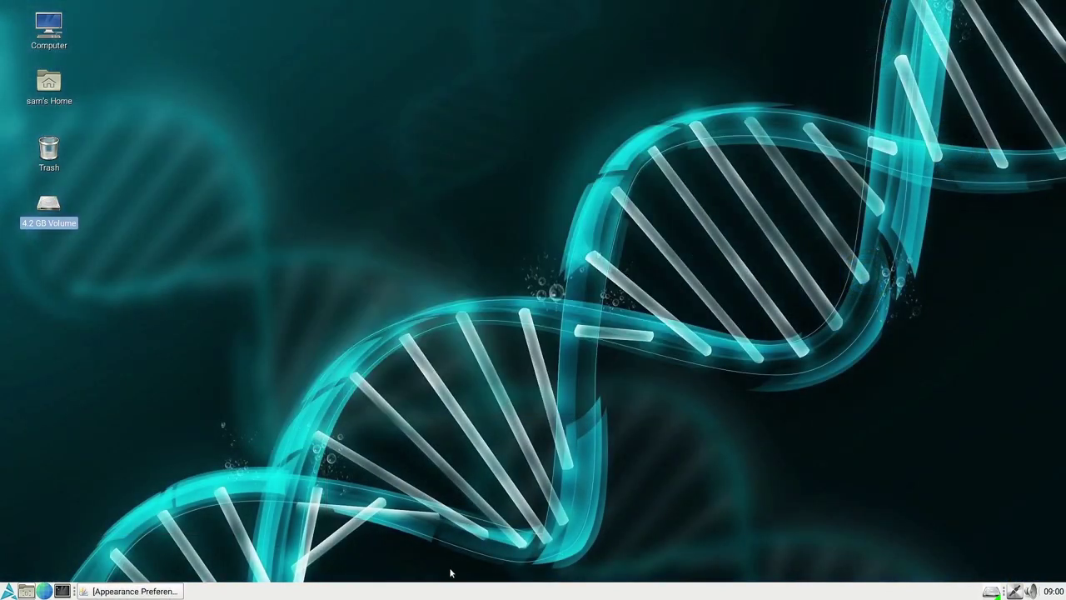
Set the water droplet splash wallpaper as the desktop background and view it on the cleared desktop.
click(115, 591)
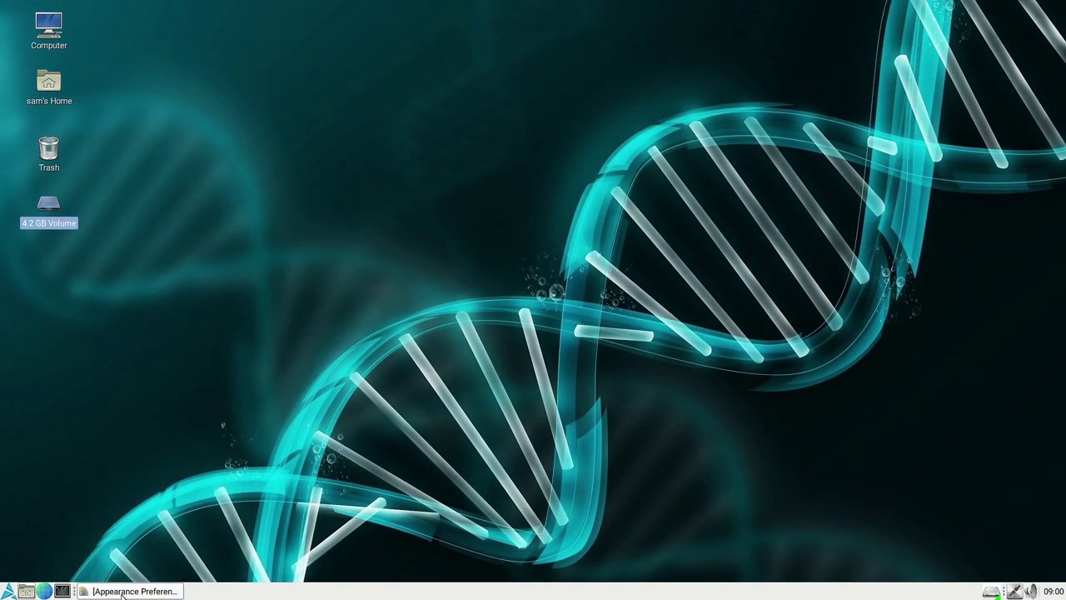
click(441, 123)
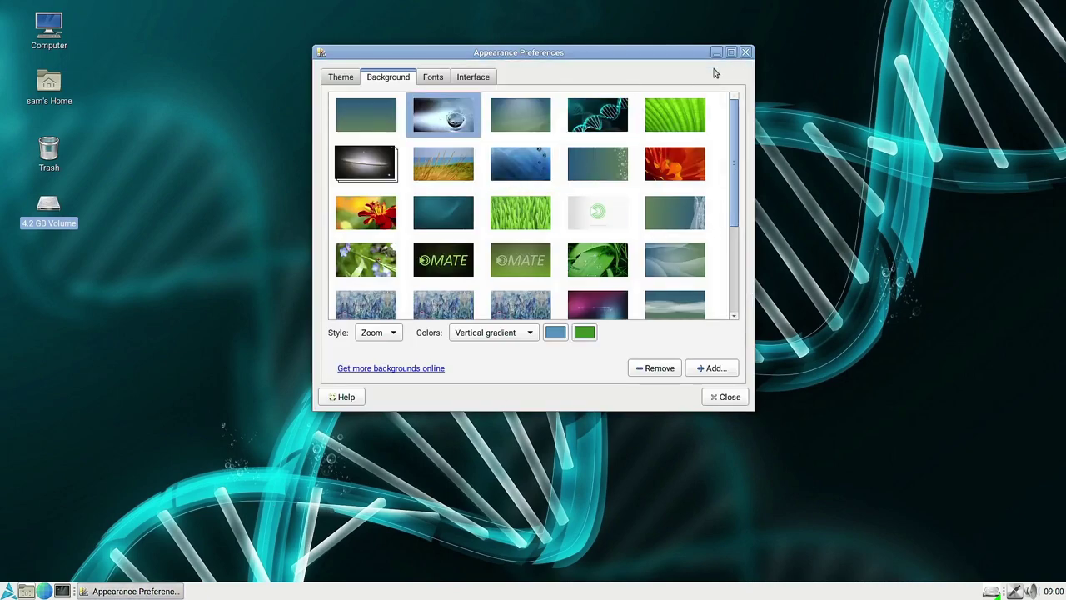
click(716, 53)
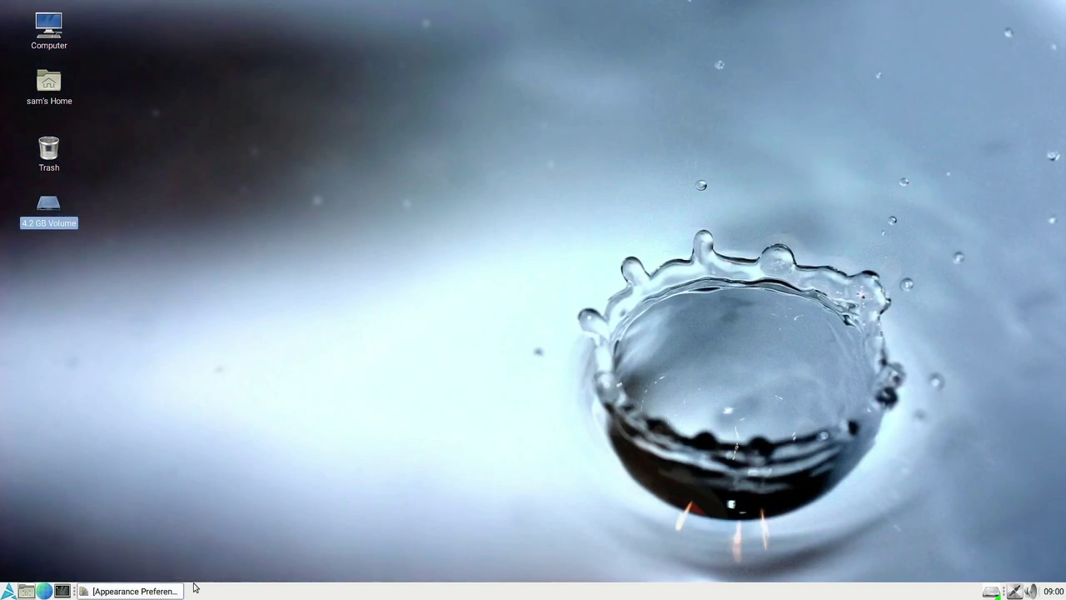
Set the green-to-blue gradient wallpaper with white waves and bubbles as the desktop background and view it on the cleared desktop.
click(157, 593)
scroll(647, 282, down, 1)
scroll(666, 275, up, 1)
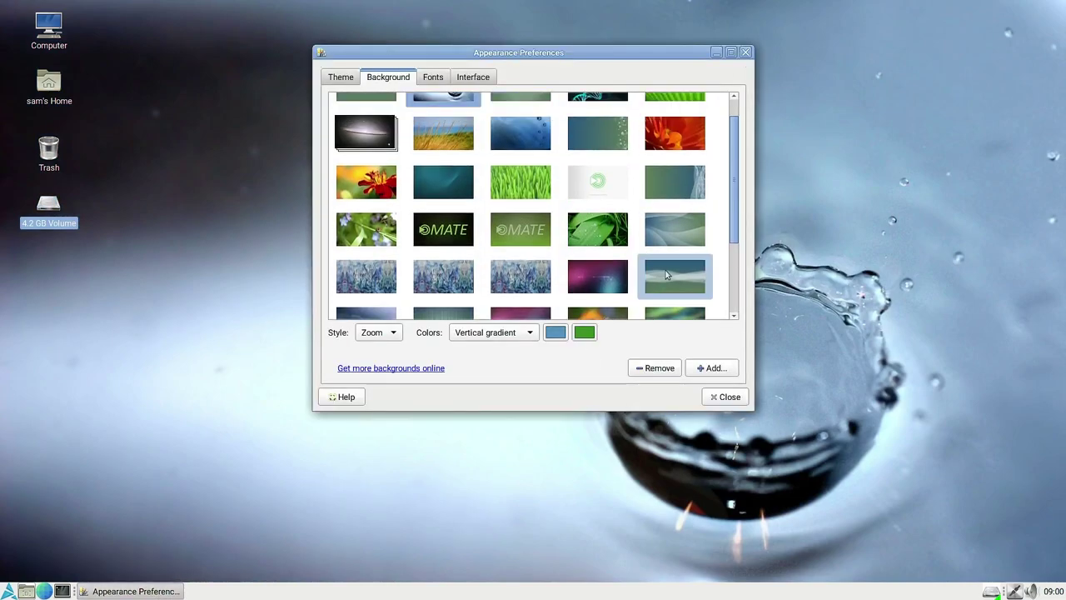
click(697, 190)
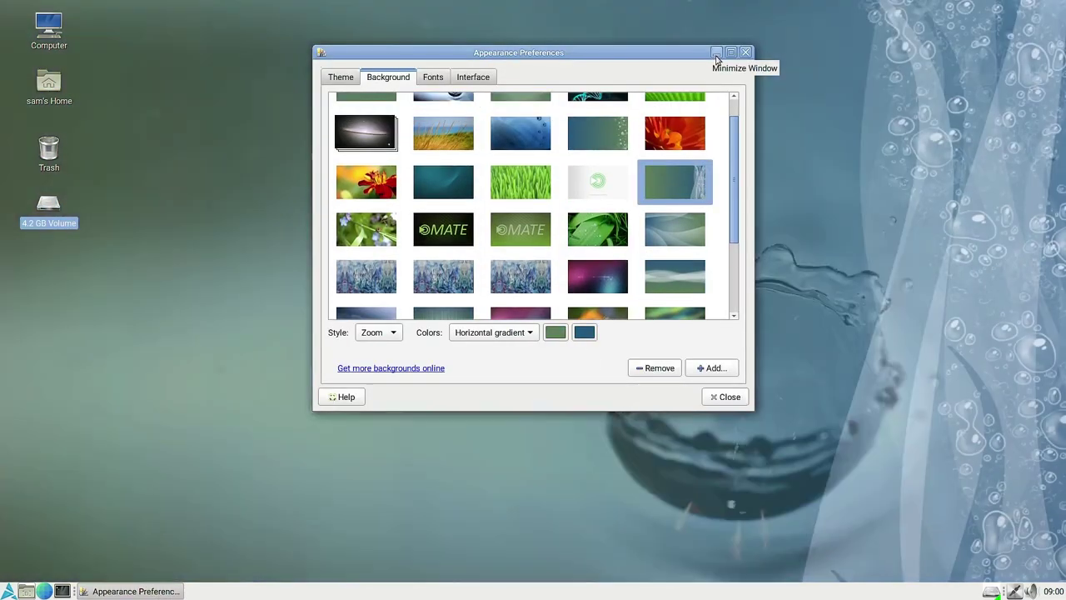
click(716, 53)
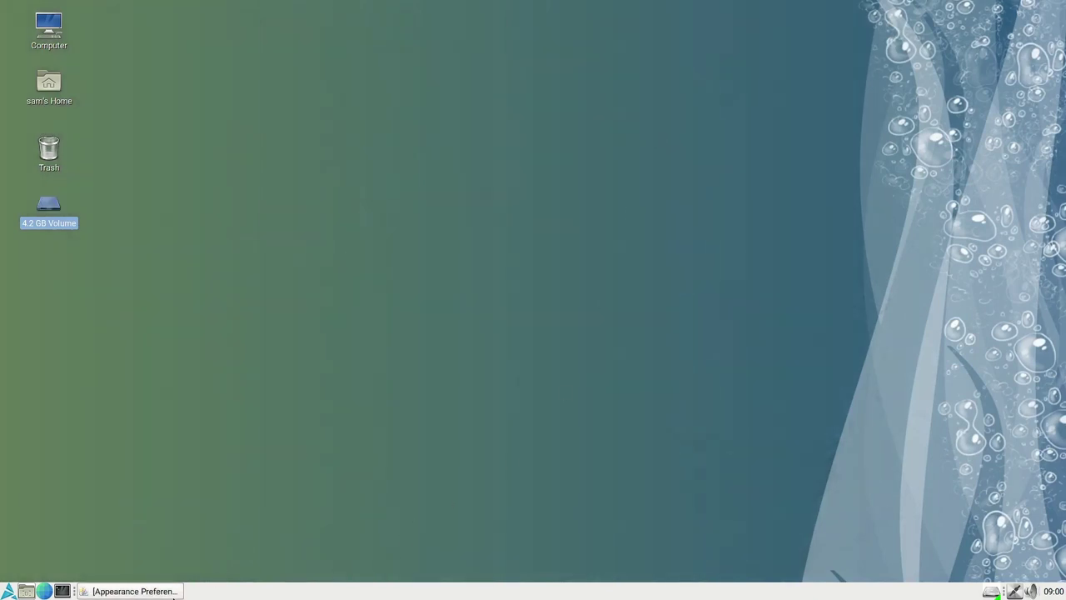
Set the black striped wallpaper with the bright green MATE lettering as the desktop background and view it on the cleared desktop.
click(155, 592)
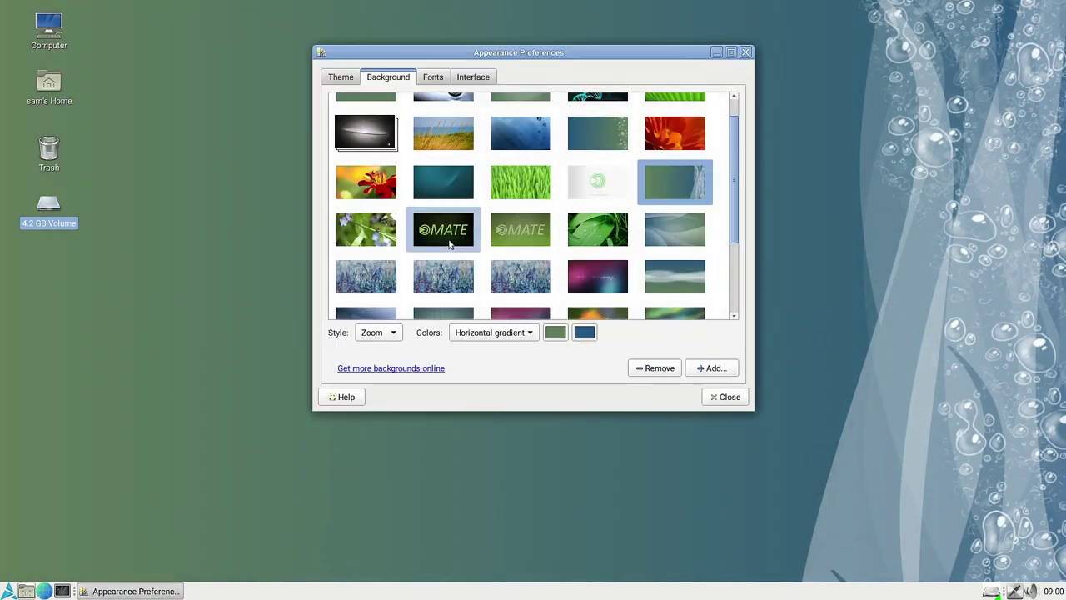
click(424, 232)
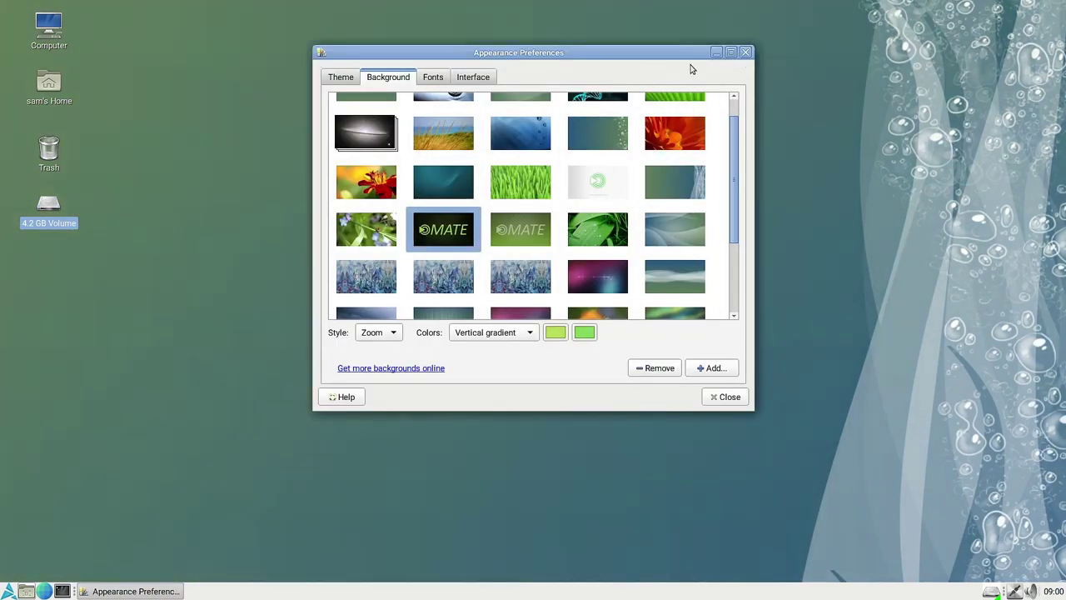
click(716, 52)
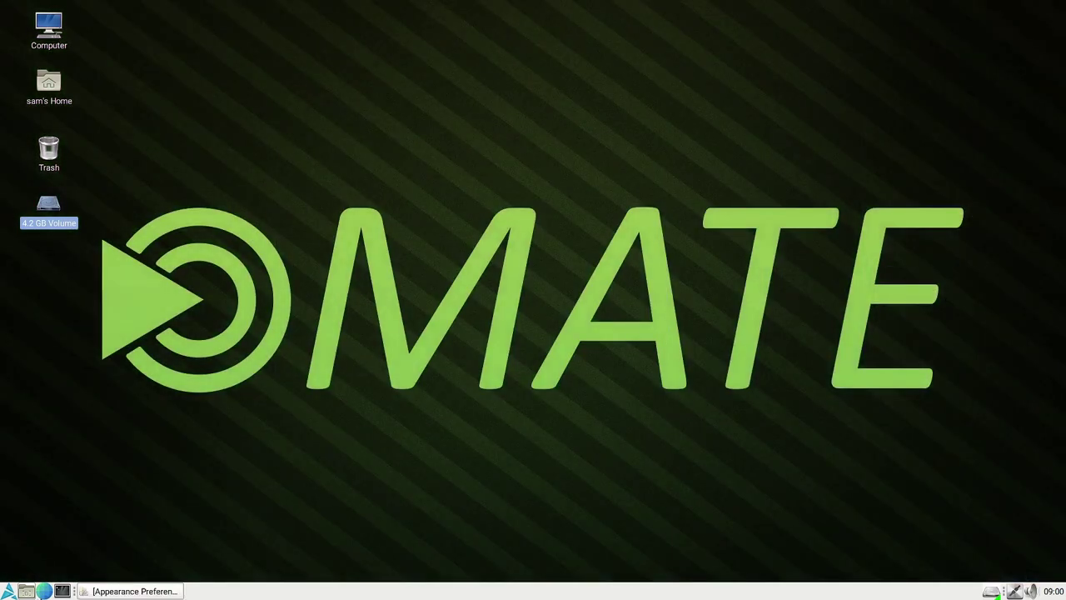
Set the green striped wallpaper with the pale MATE lettering as the desktop background and view it on the cleared desktop.
click(150, 592)
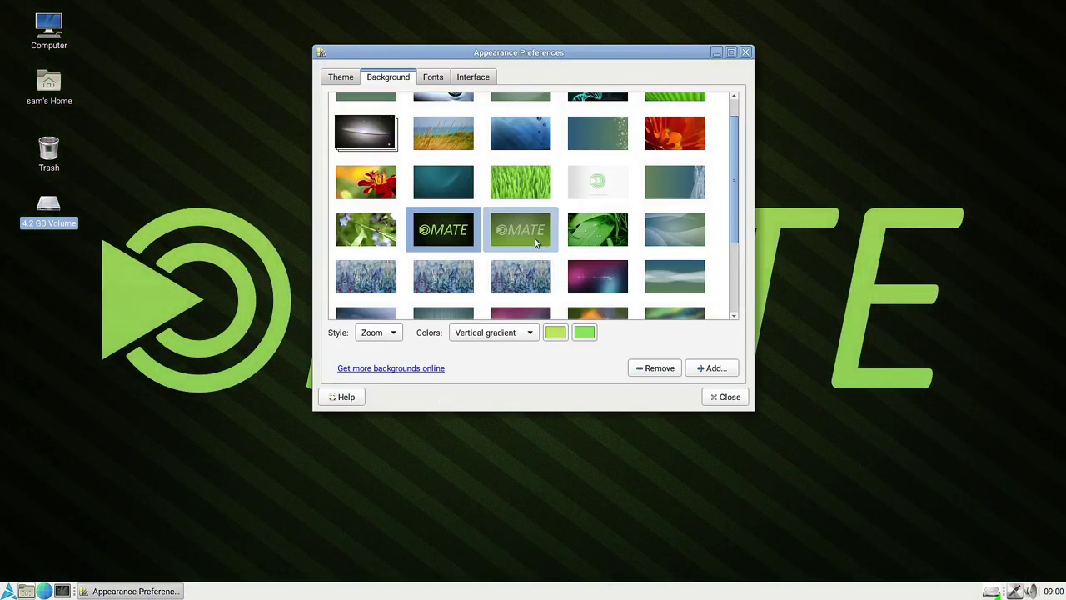
click(535, 238)
click(714, 52)
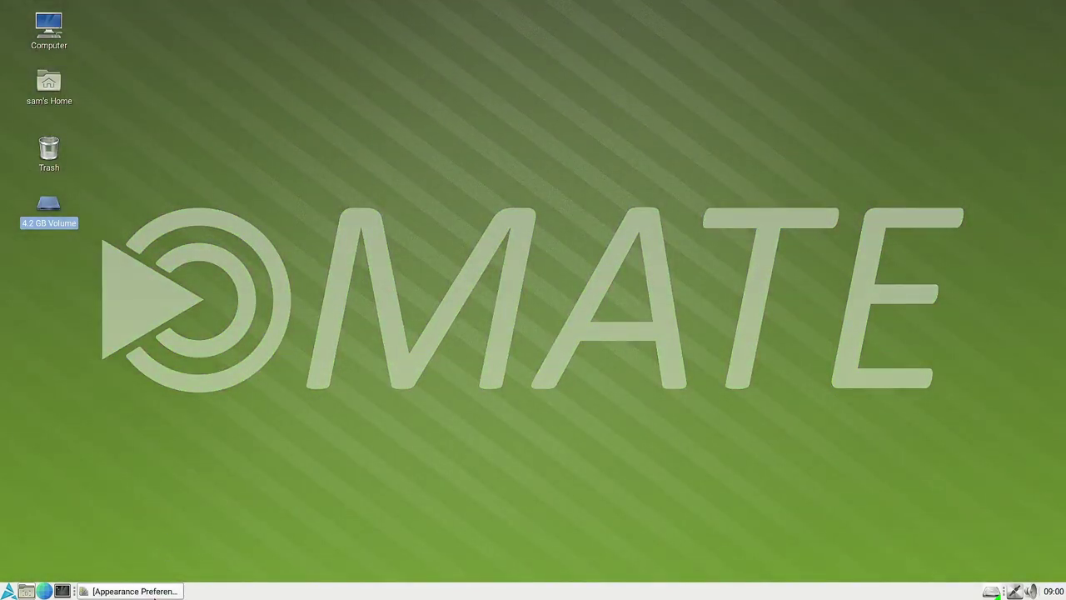
Set the wallpaper of a ladybug on a stem with blue flowers as the desktop background and close the appearance settings.
click(156, 591)
scroll(640, 264, down, 3)
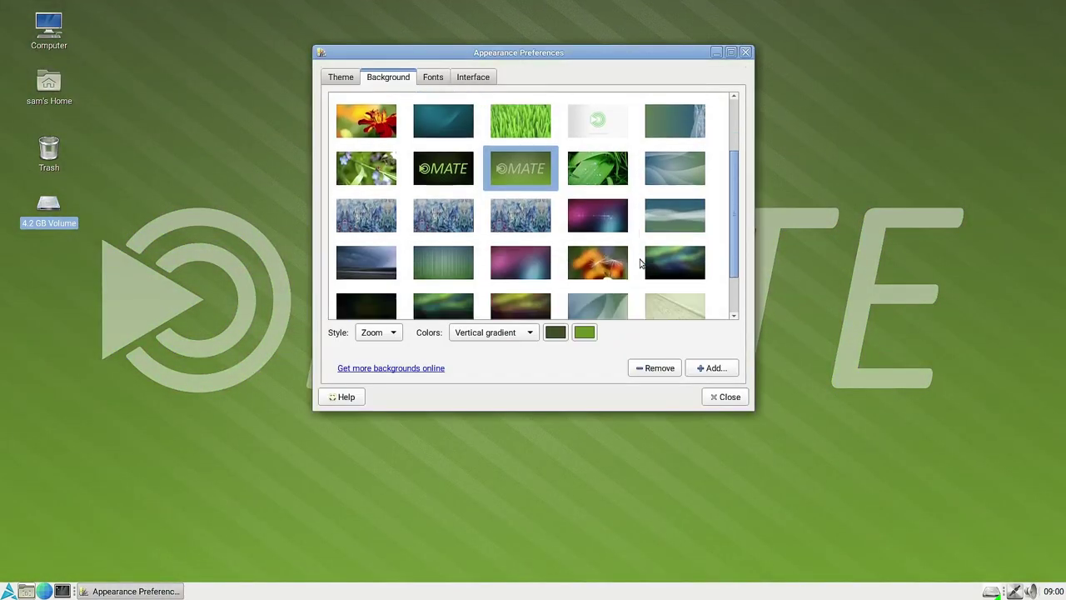
scroll(641, 264, down, 1)
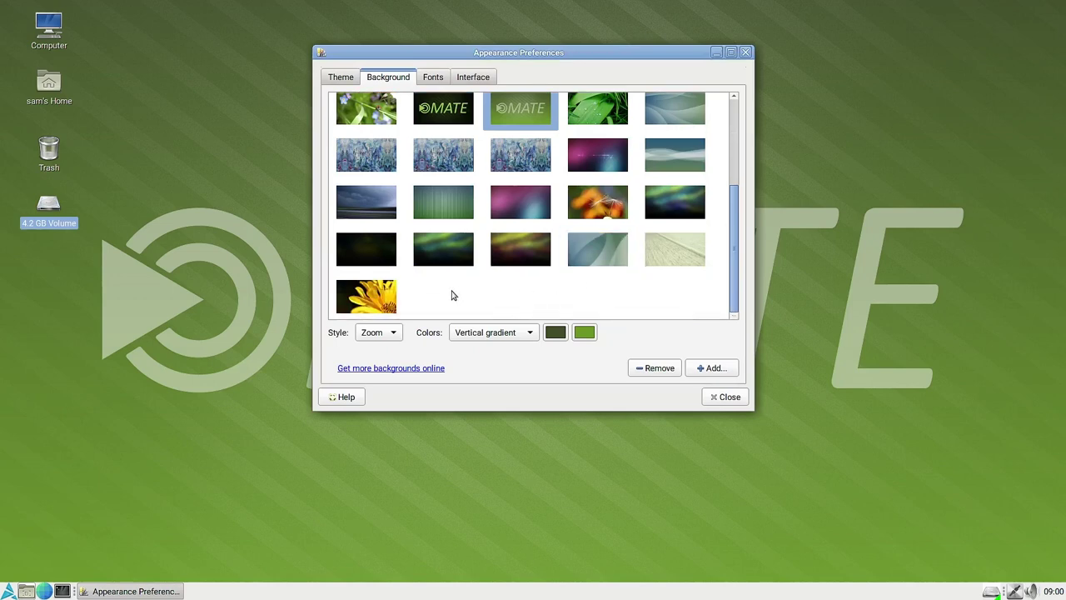
scroll(453, 295, up, 3)
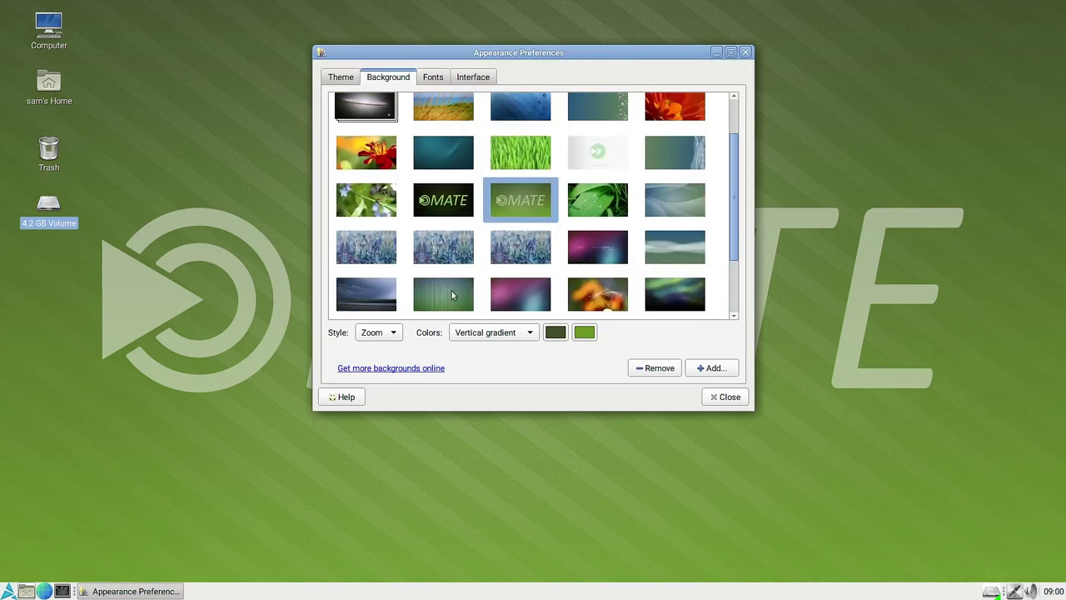
scroll(451, 296, up, 2)
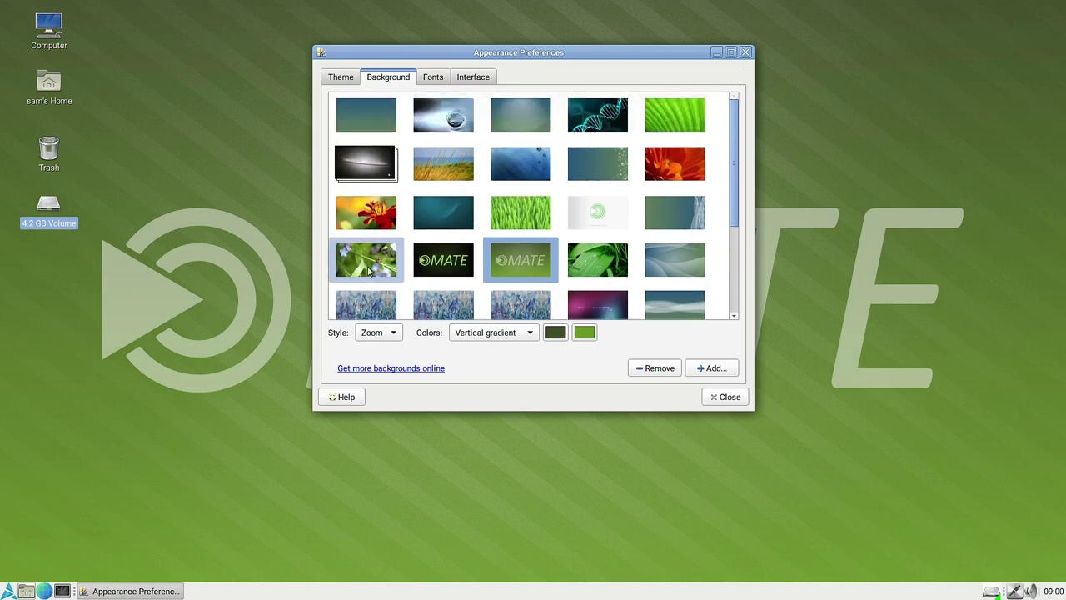
click(354, 275)
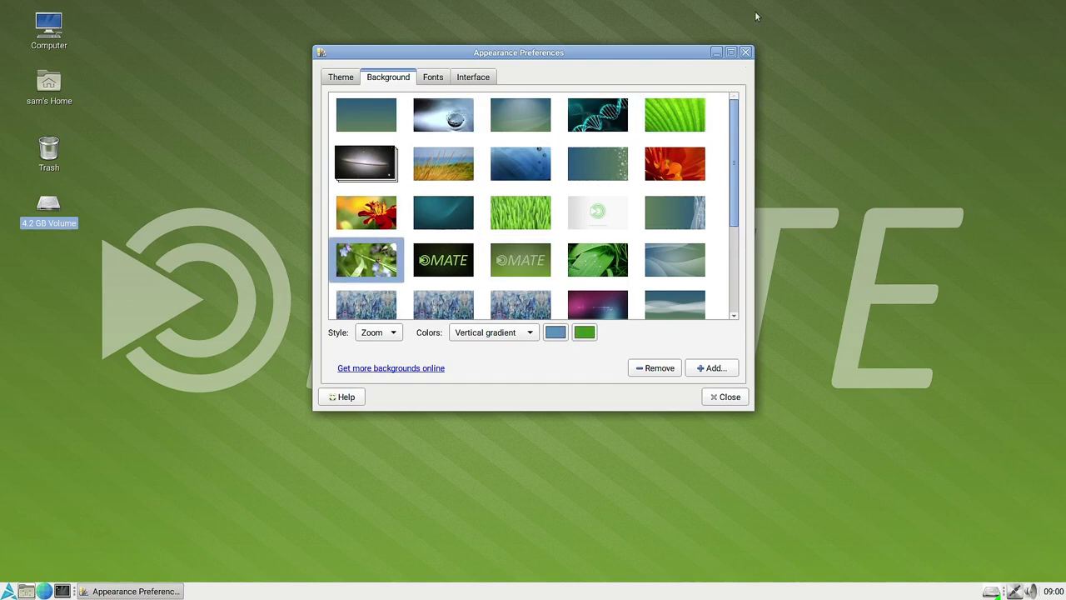
click(716, 52)
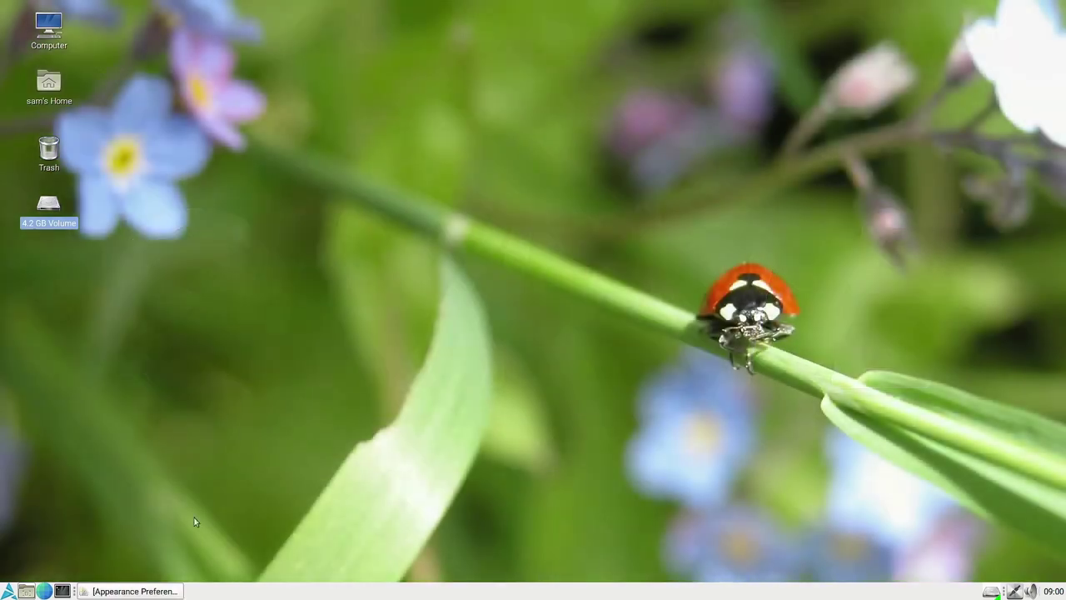
click(150, 591)
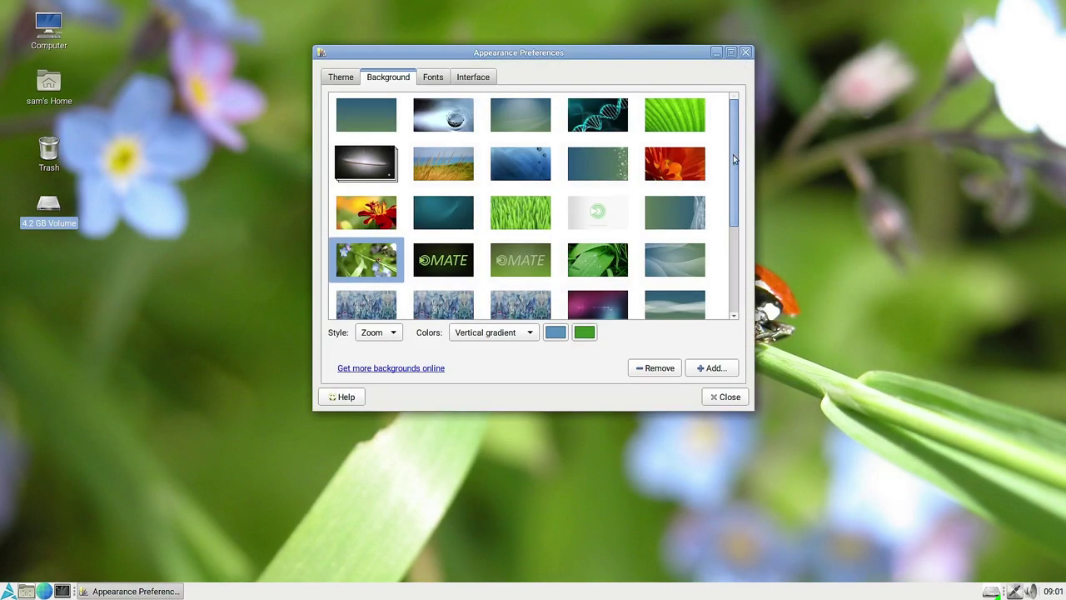
mouse_move(733, 154)
mouse_down()
mouse_move(731, 308)
mouse_move(733, 159)
mouse_up()
click(746, 53)
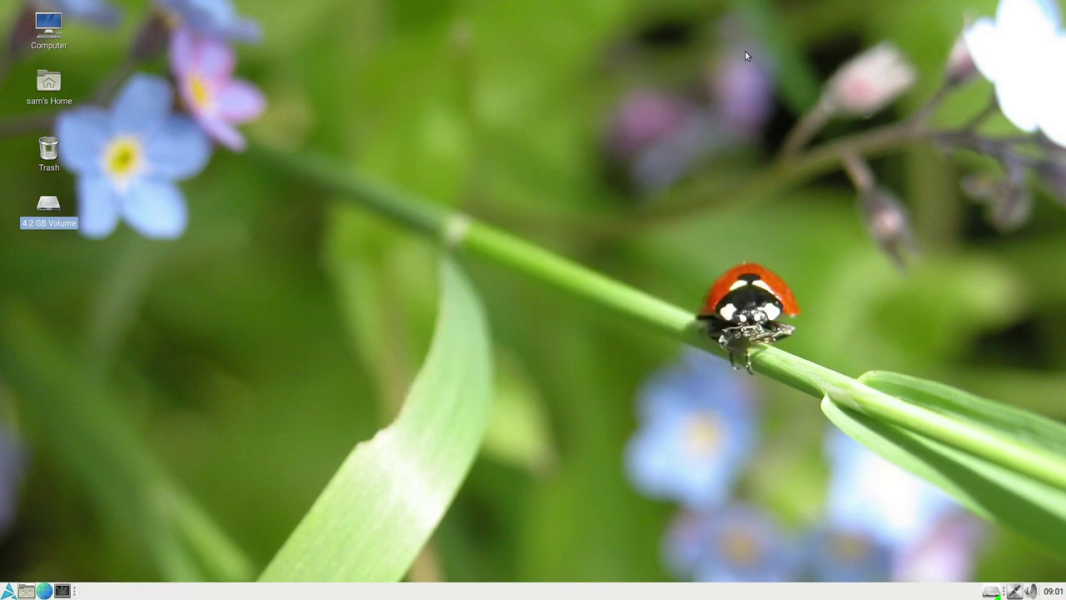
Open the Control Center and view the user account details in About Me, closing them again.
click(8, 591)
mouse_move(71, 527)
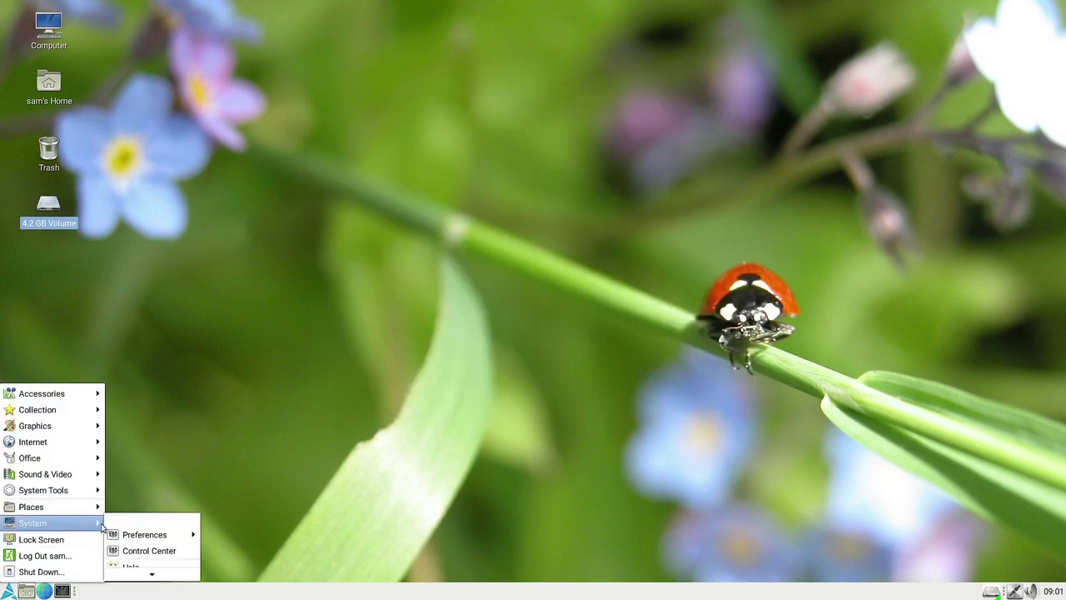
click(164, 550)
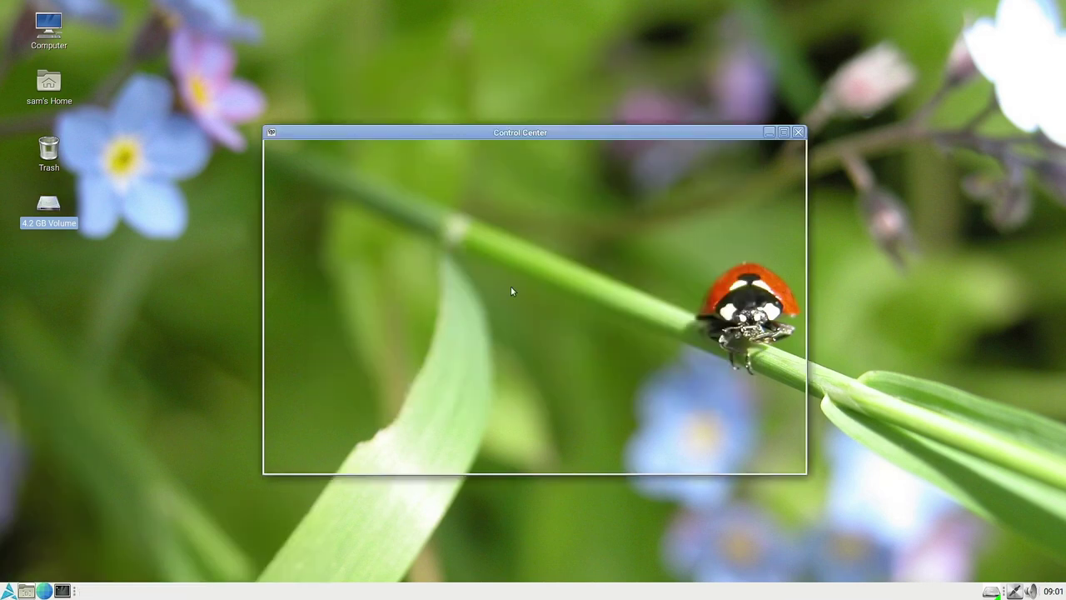
scroll(718, 351, down, 1)
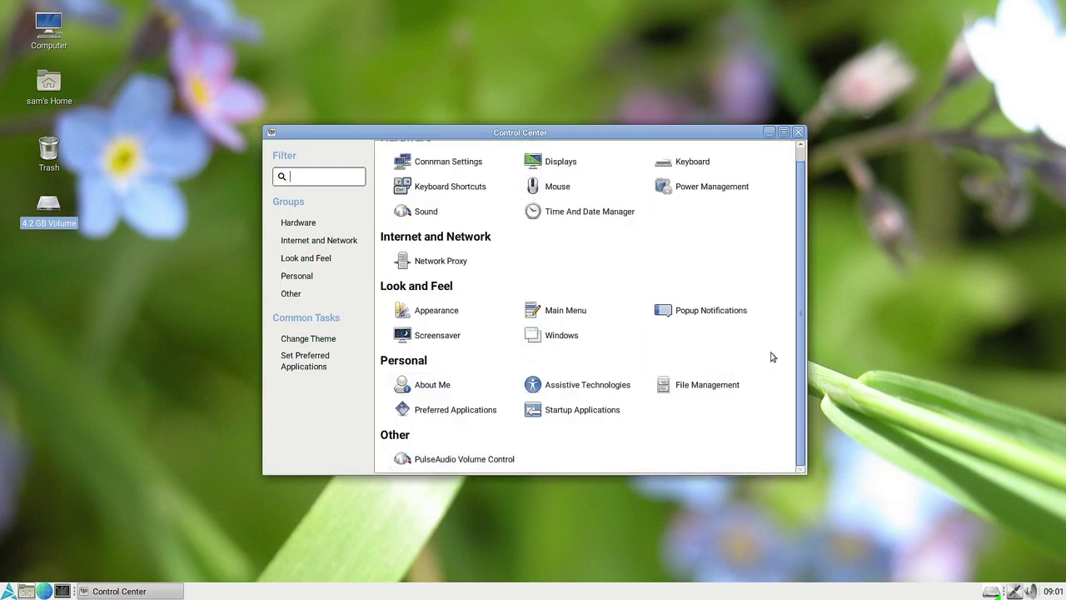
click(444, 386)
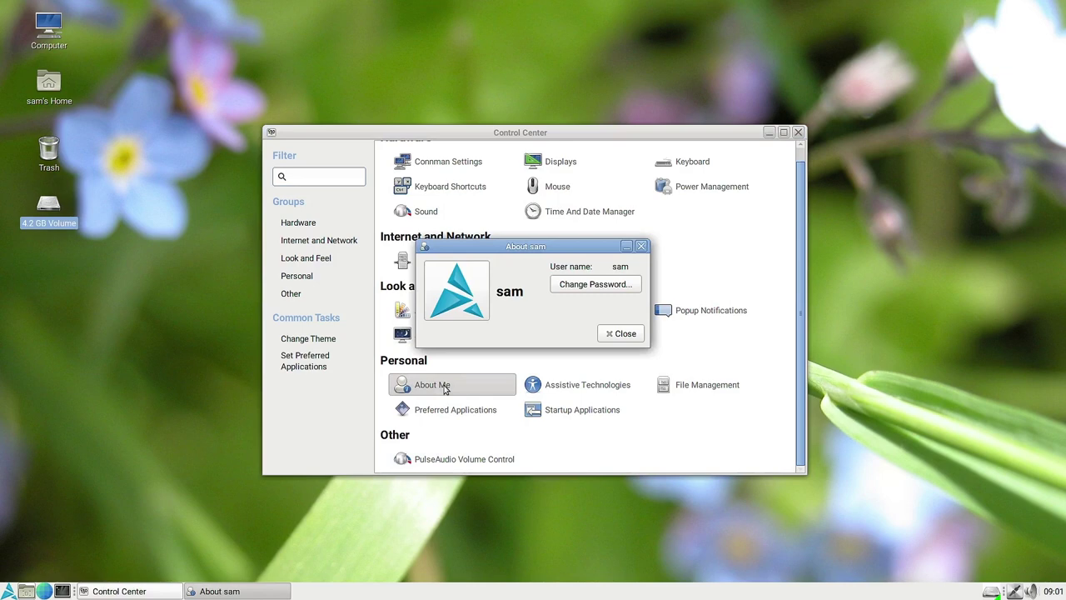
click(641, 247)
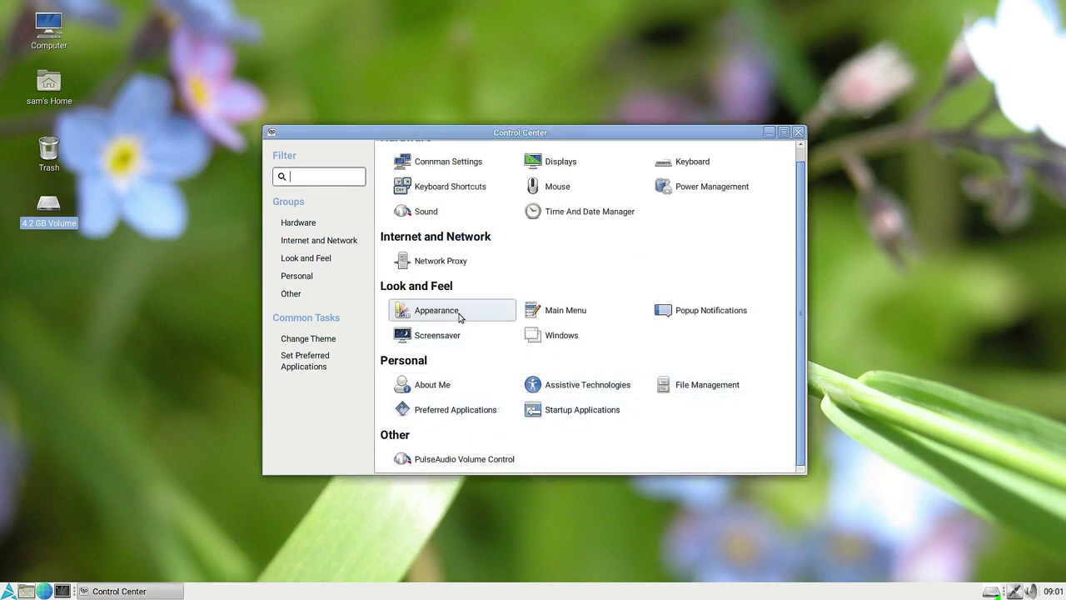
Look over the Control Center's settings from Hardware to Other and close it.
scroll(547, 265, up, 1)
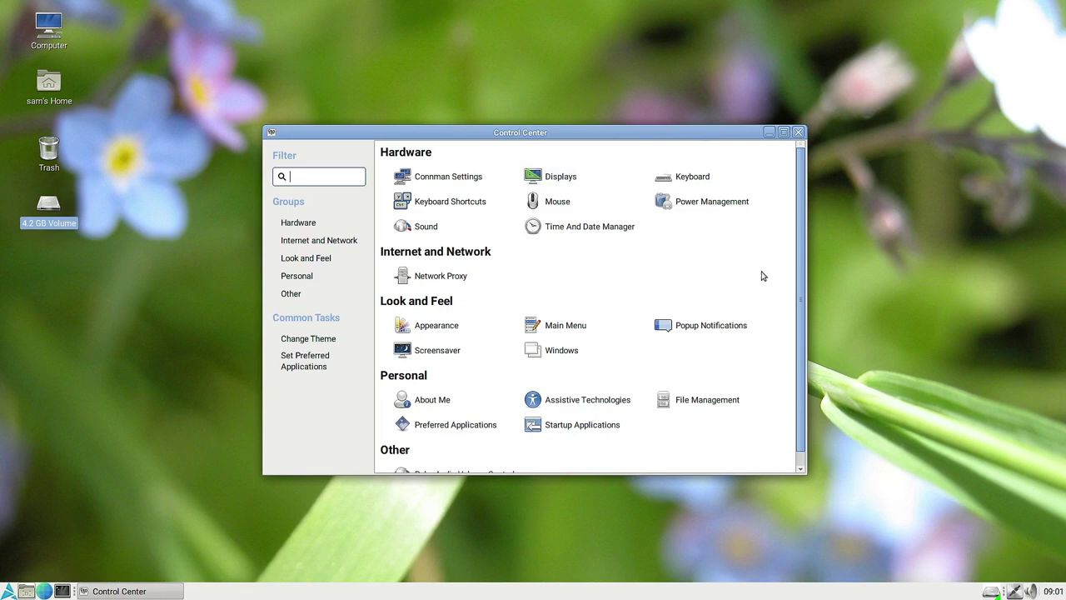
drag(802, 299, 798, 366)
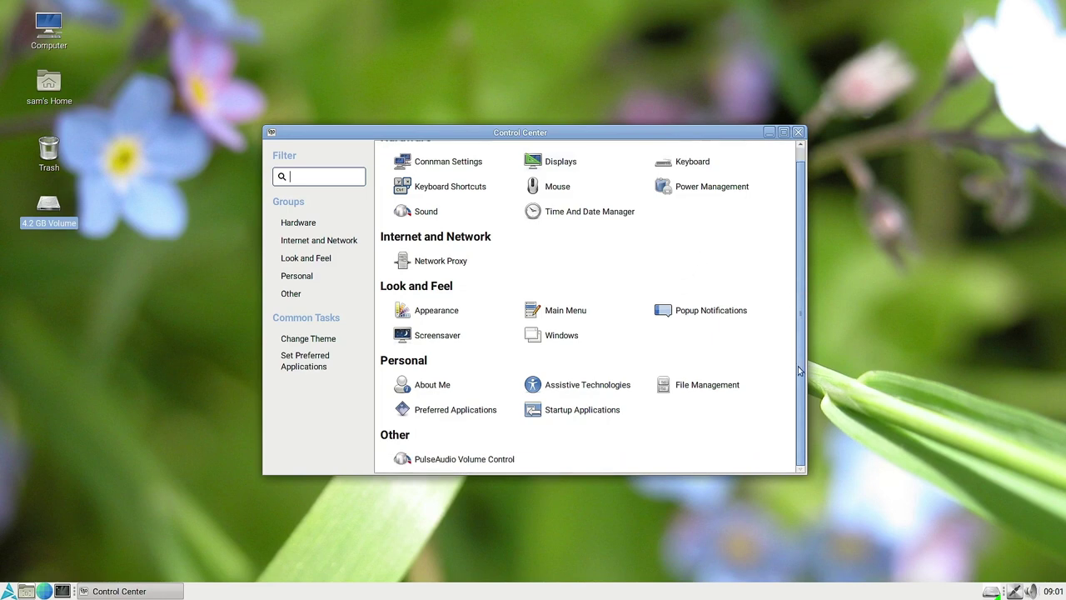
click(797, 132)
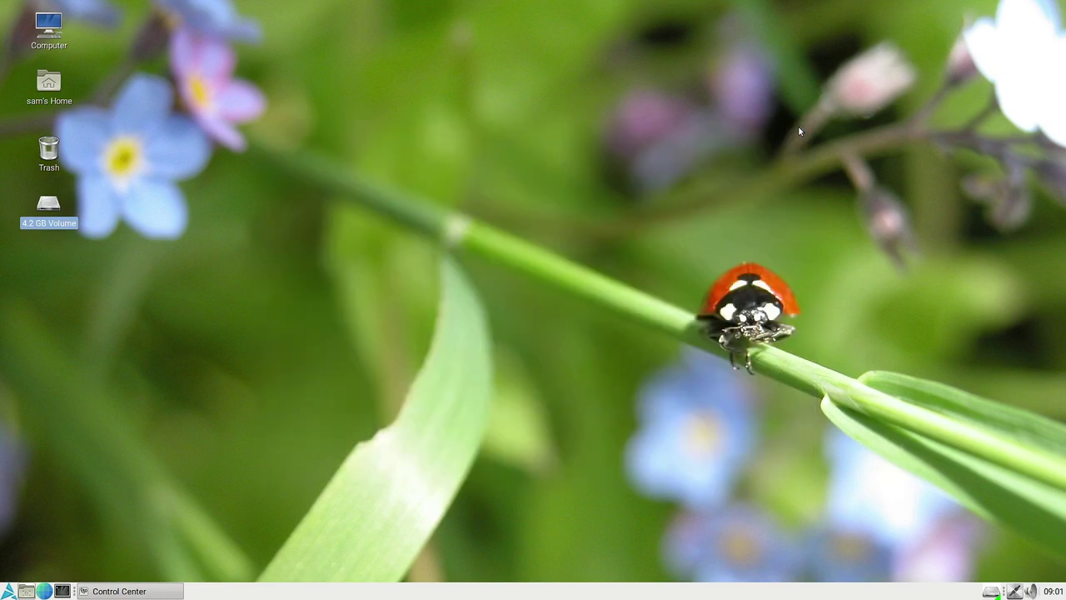
Open a terminal and display the kernel and system information with uname -a.
click(62, 592)
text(una)
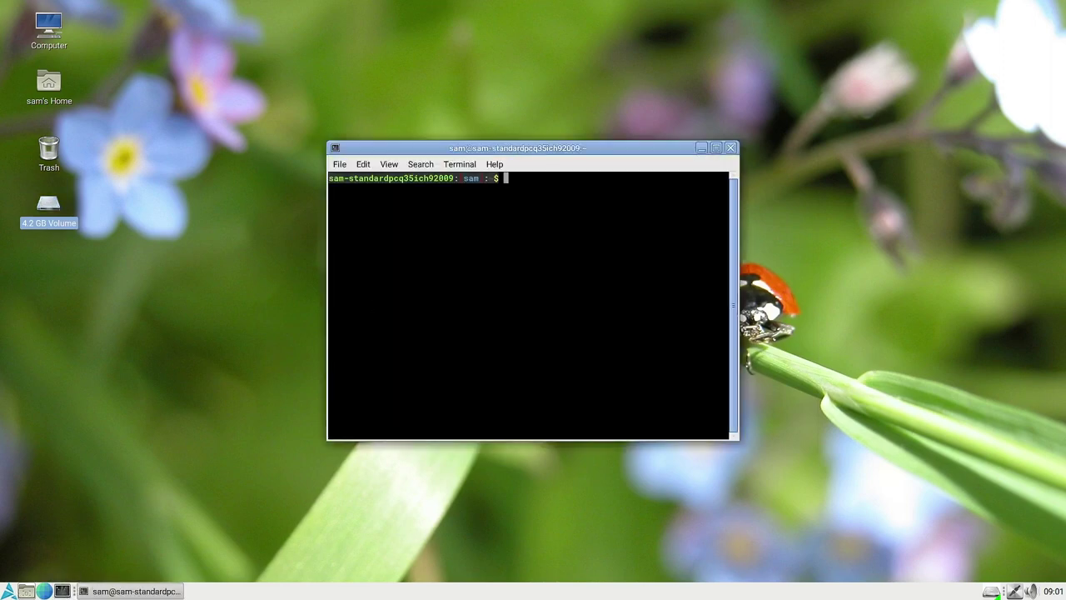
text(me -)
text(a)
key(Return)
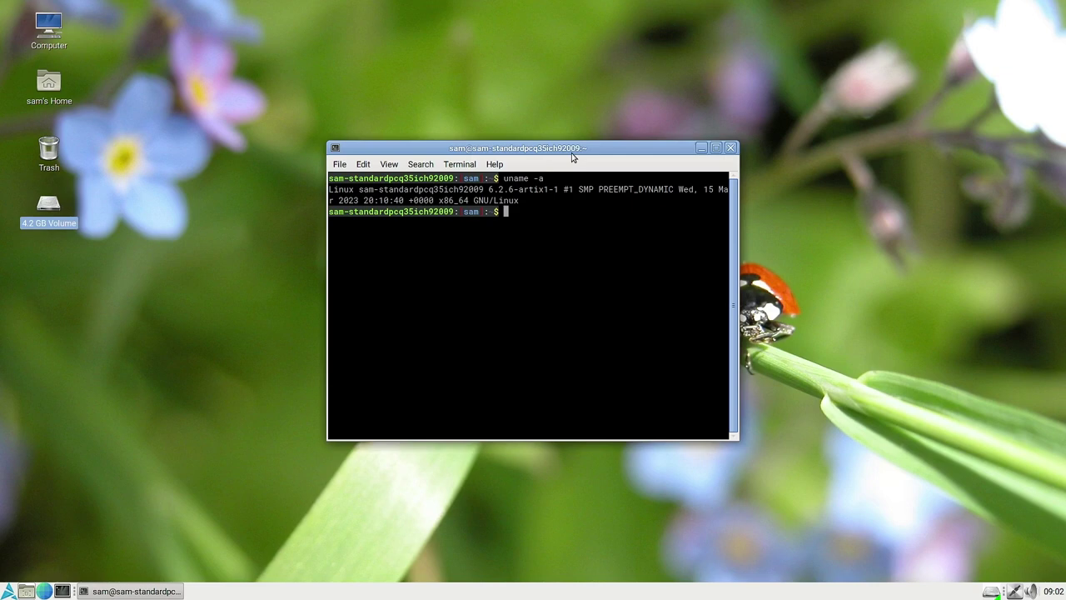
Start a full system upgrade with sudo pacman -Syu and enter the sudo password.
text(sudo pacman -Syu)
key(Return)
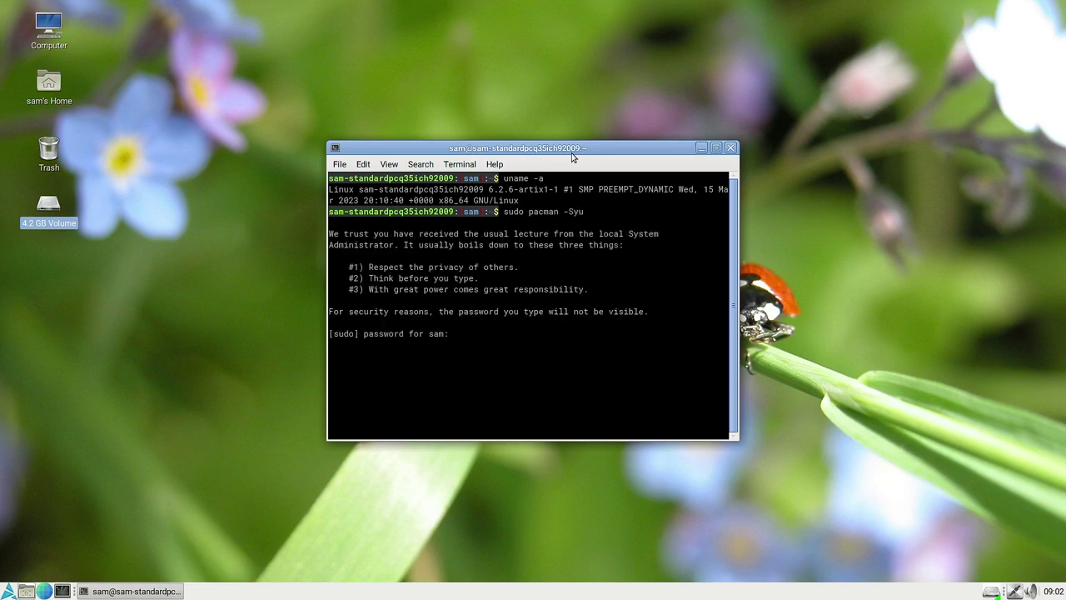
key(Return)
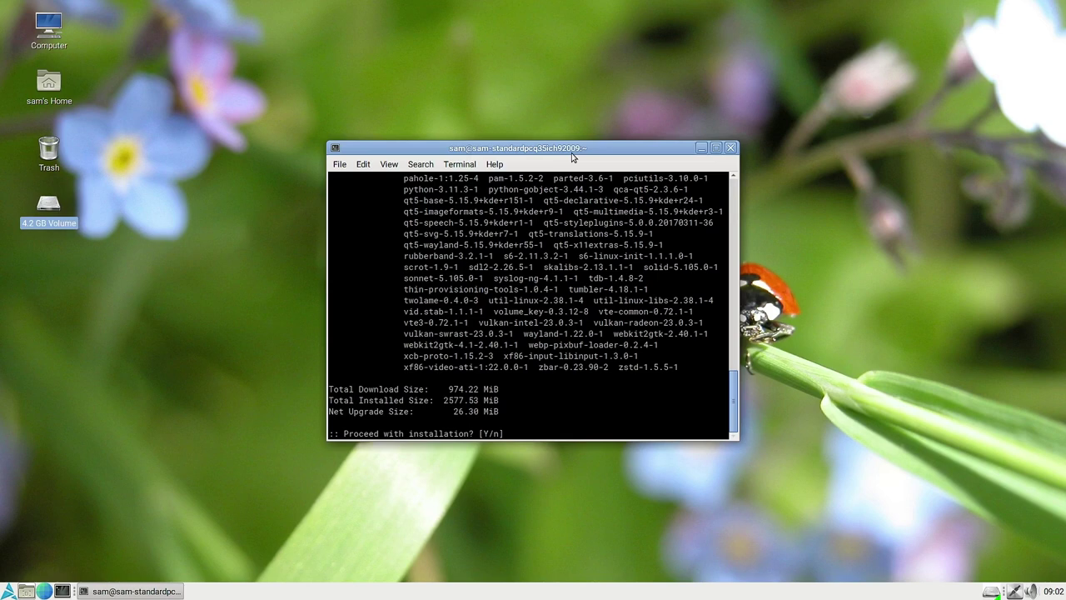
Accept the package installation with y and review the list of packages being upgraded.
text(y)
key(Return)
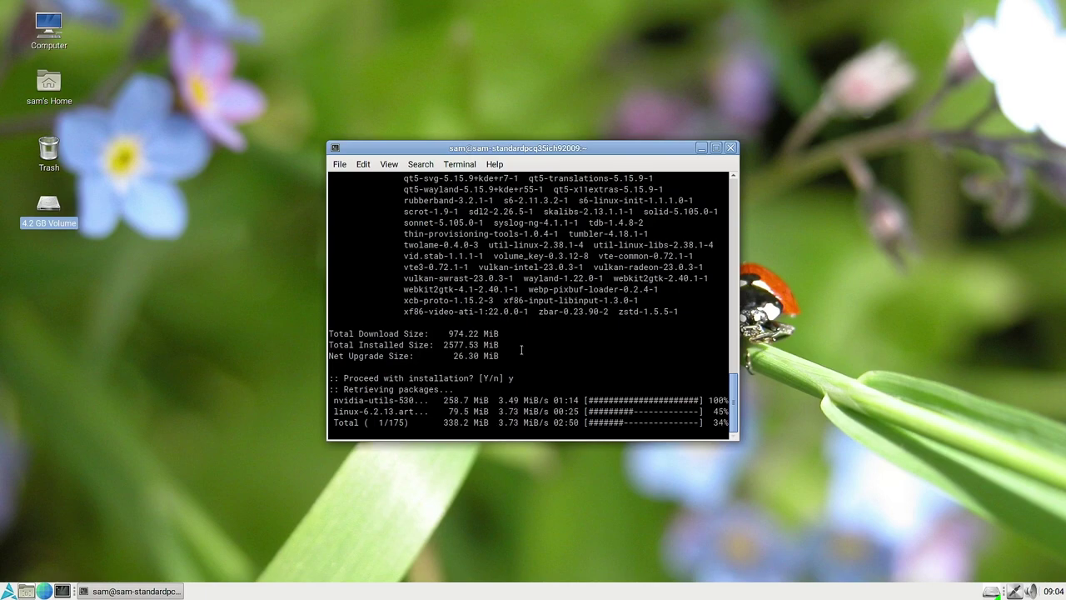
scroll(521, 350, up, 12)
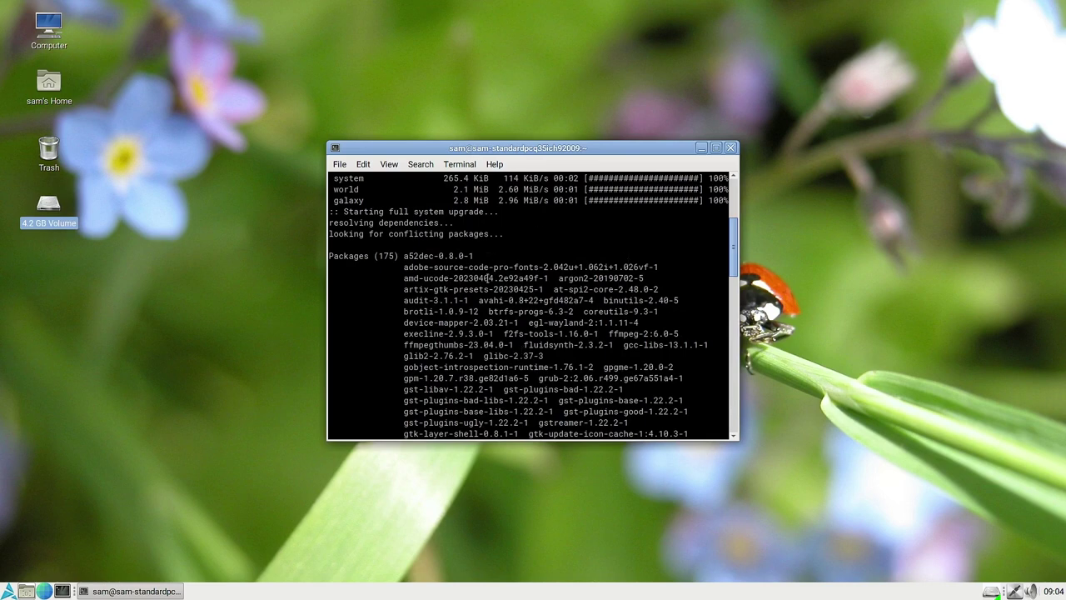
Confirm the full system upgrade with y and highlight the nvidia-utils entry in the package downloads.
scroll(508, 273, up, 3)
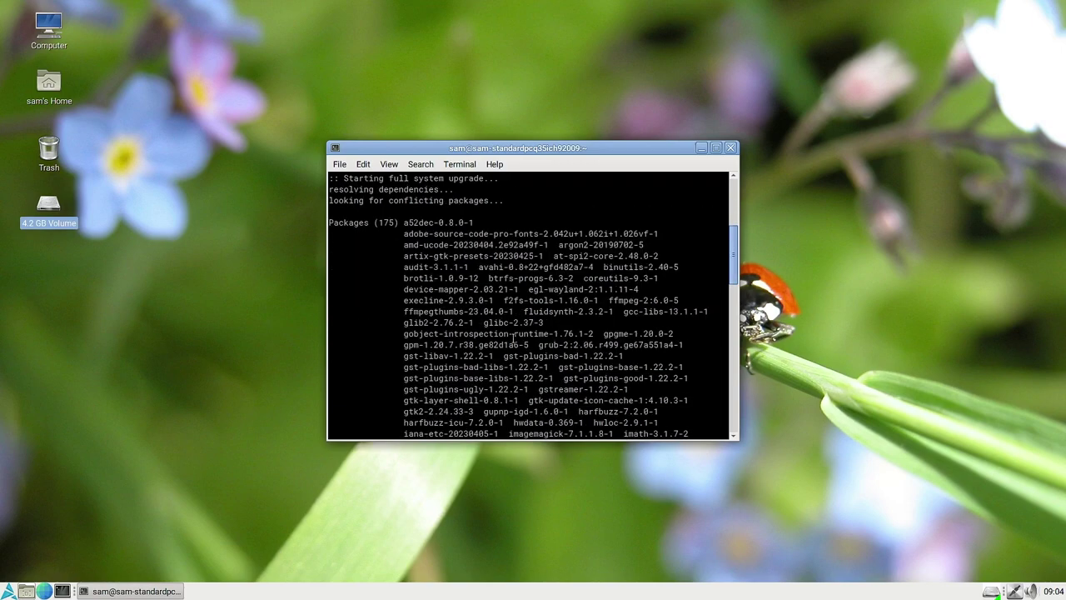
text(y)
key(Return)
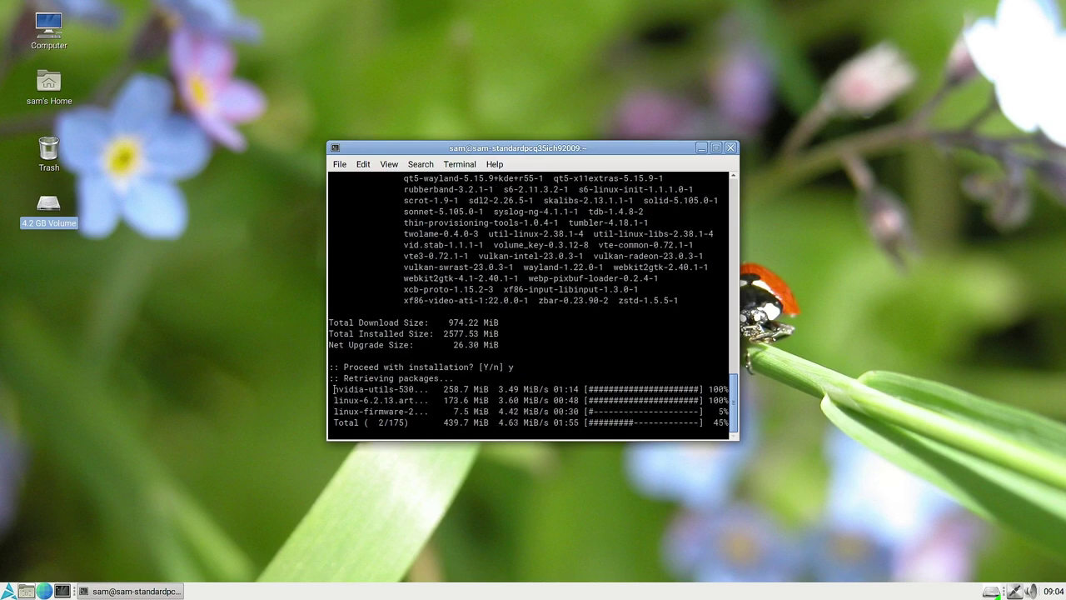
drag(333, 389, 416, 389)
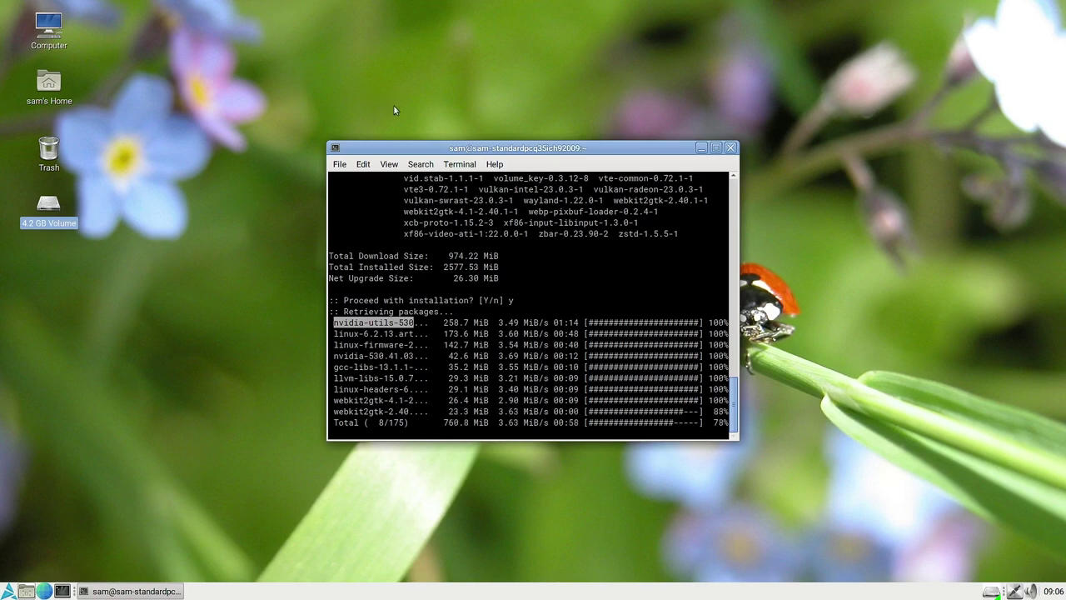
Maximize the terminal and review the upgrade output, from the package list to the individual package upgrades.
double_click(464, 155)
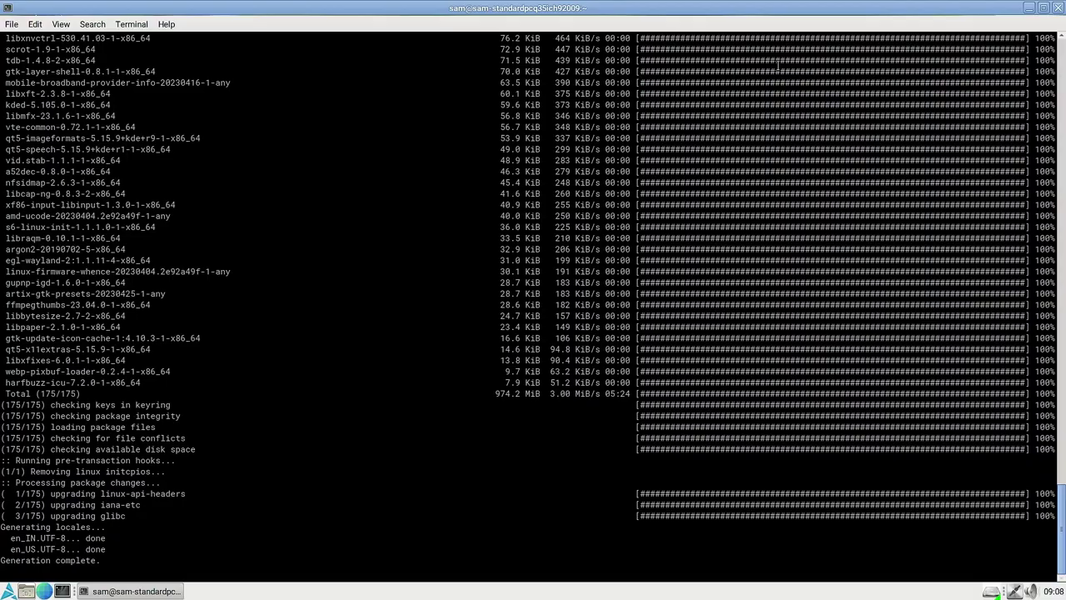
scroll(1051, 327, up, 20)
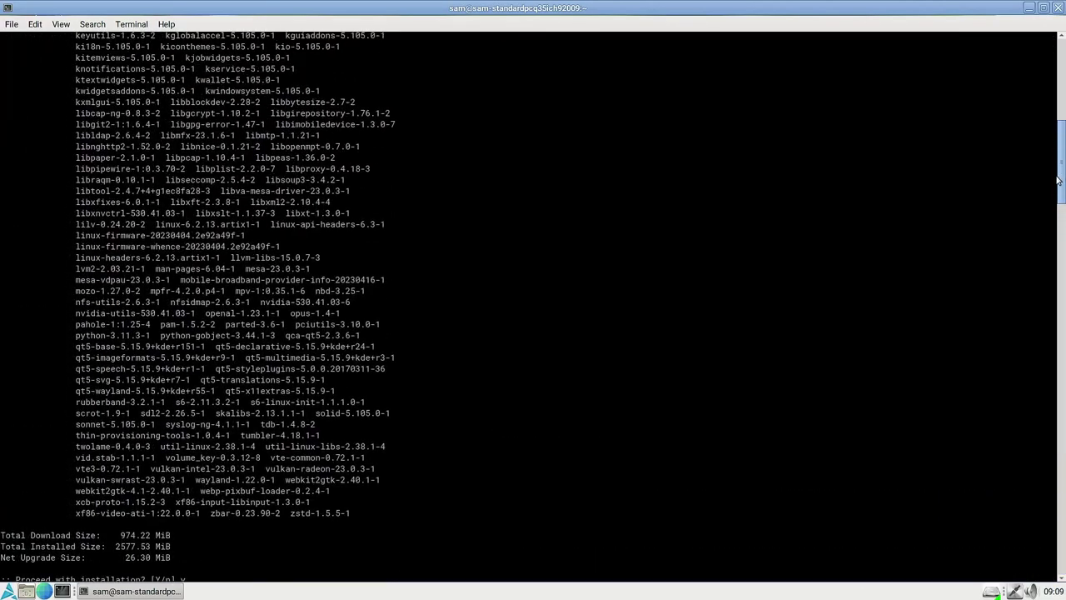
scroll(1051, 328, down, 20)
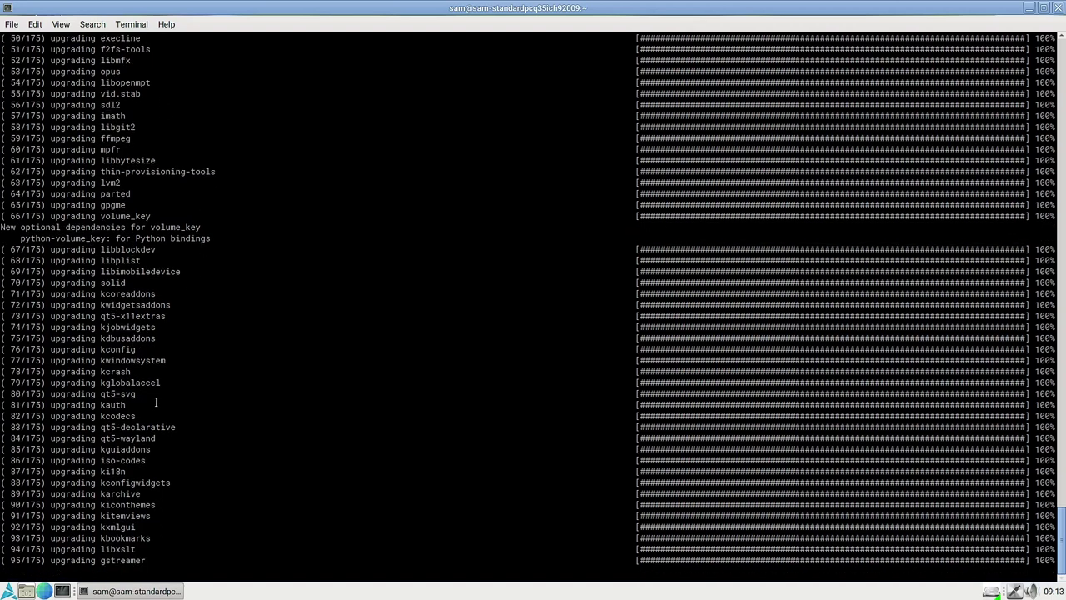
scroll(142, 373, up, 10)
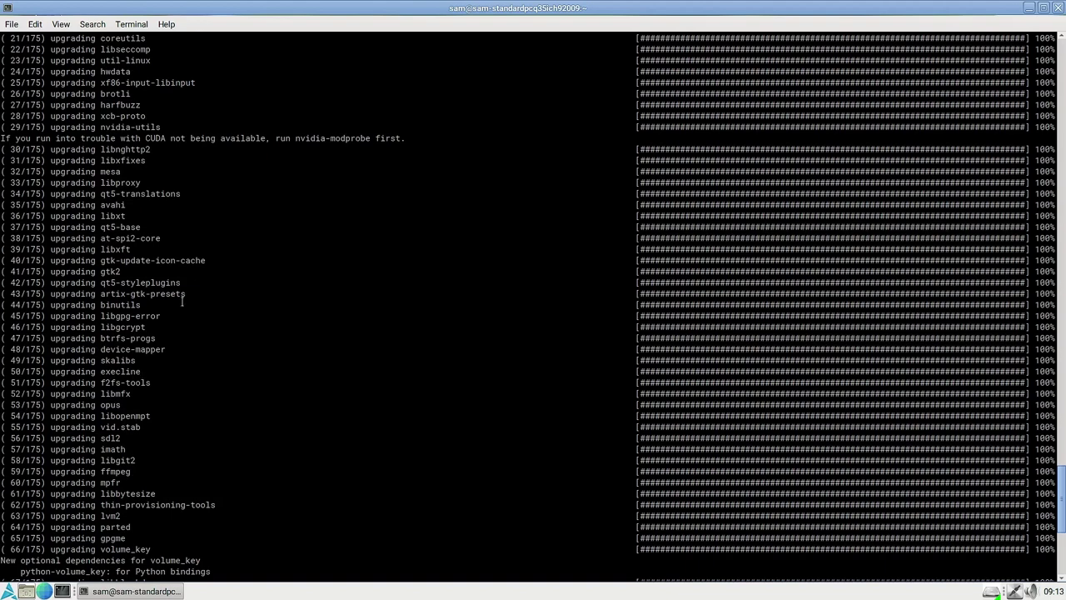
scroll(152, 393, down, 8)
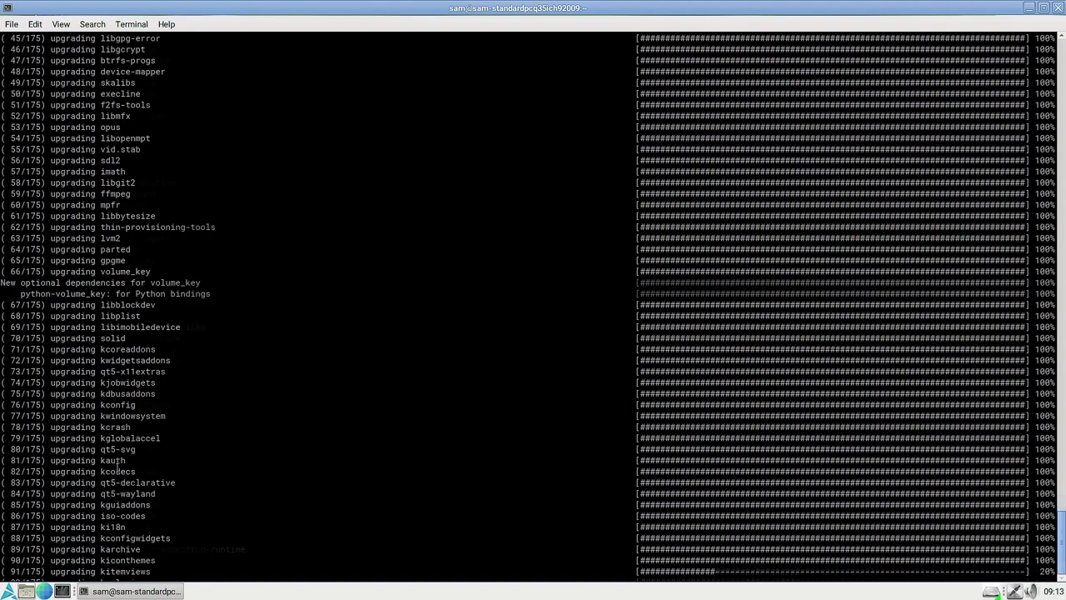
scroll(150, 408, down, 9)
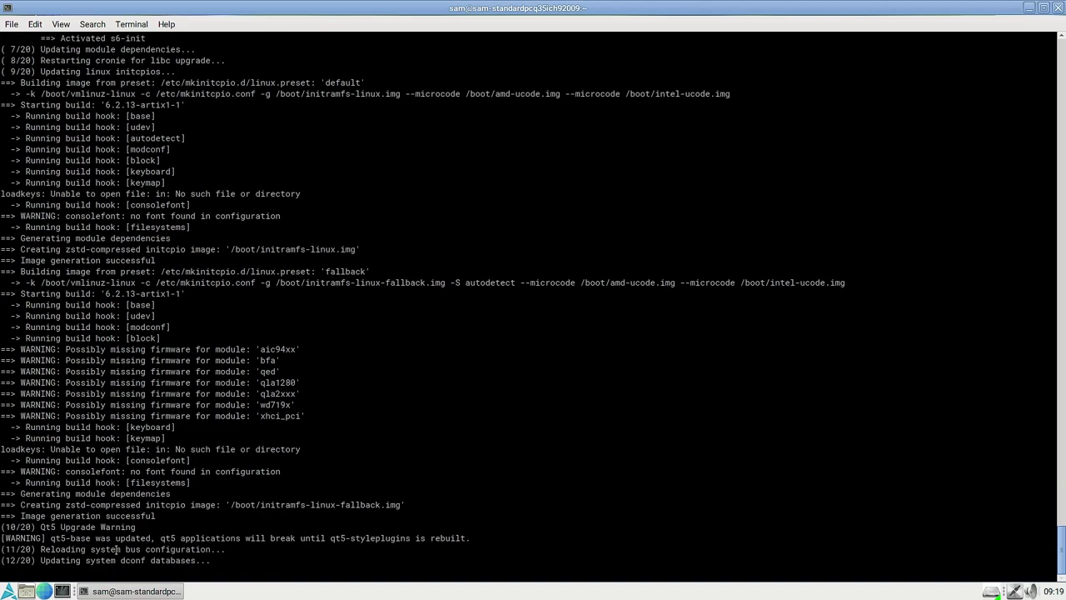
key(super+d)
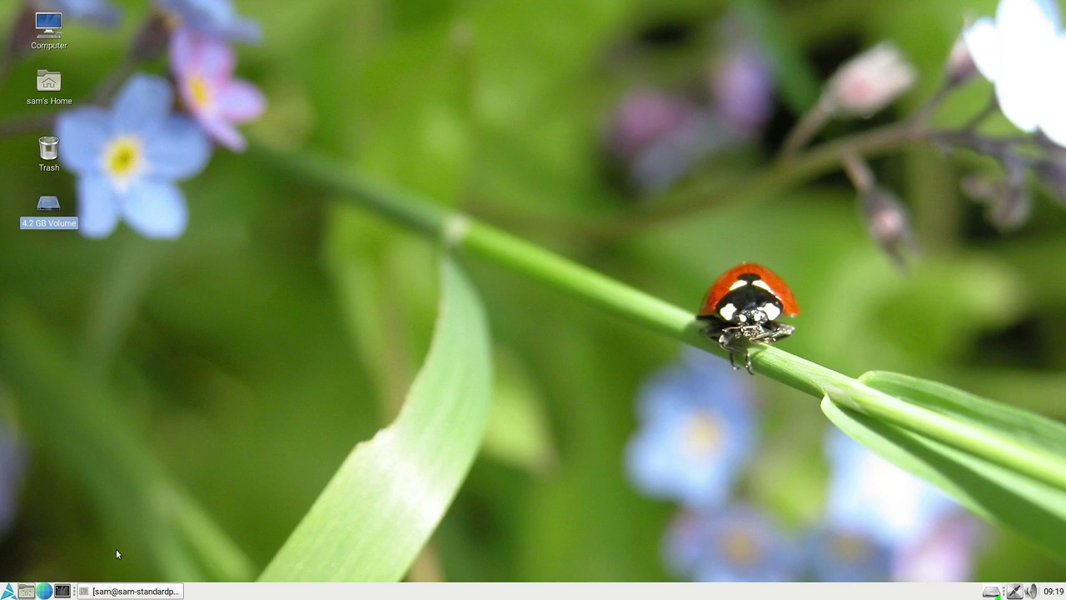
click(139, 591)
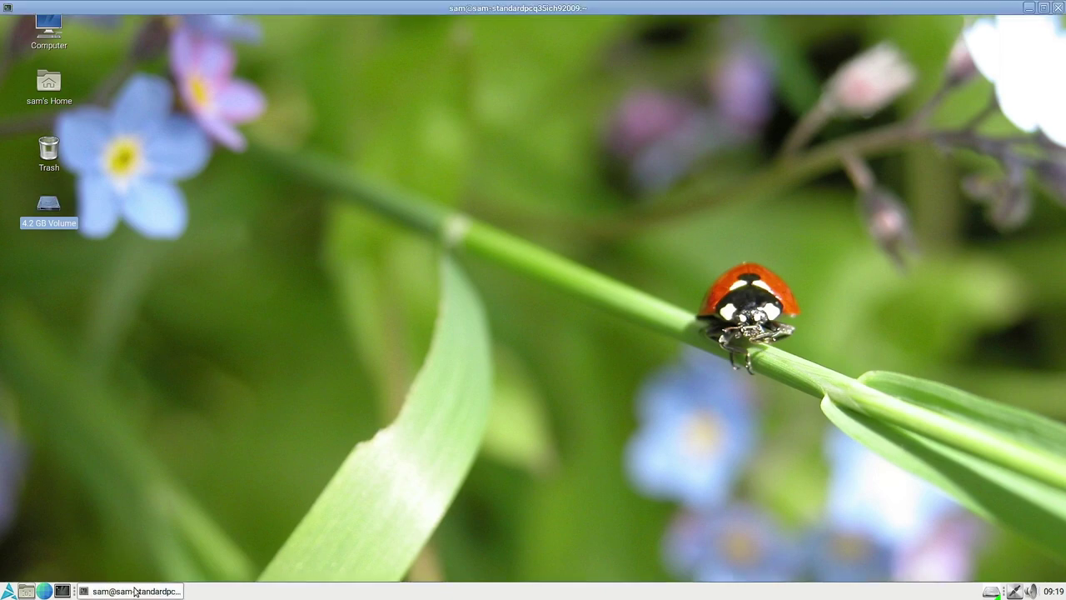
click(145, 591)
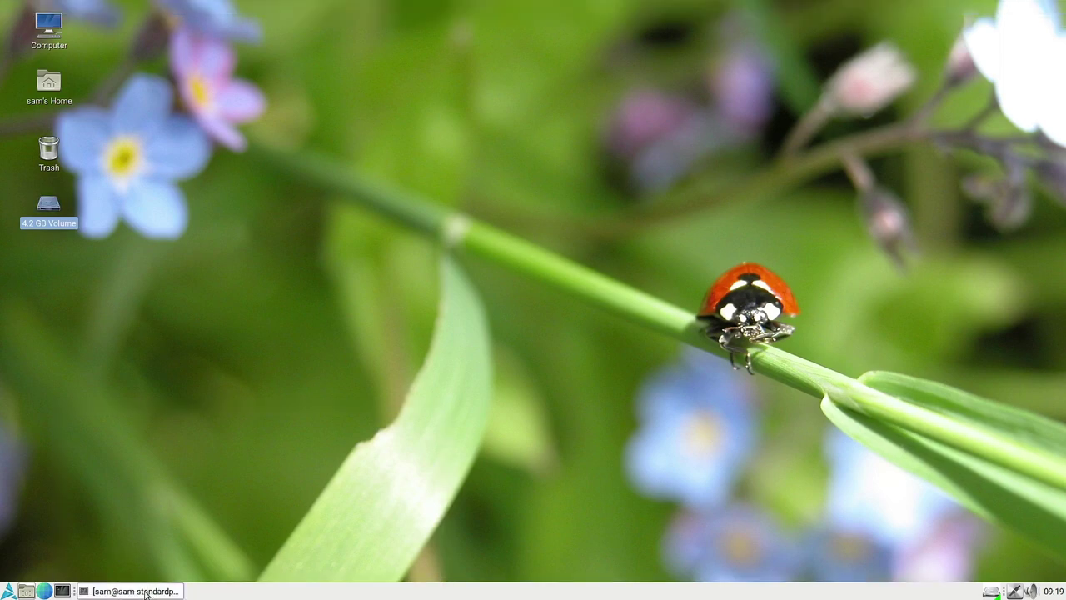
click(145, 591)
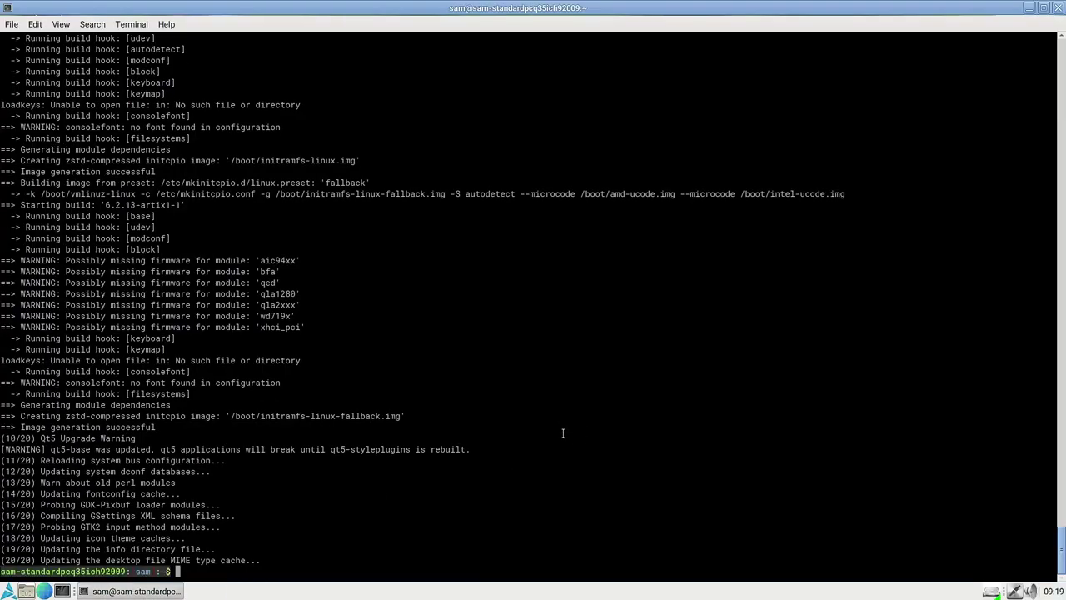
Close the terminal after the upgrade and call up the computer's Shut Down options.
click(1056, 8)
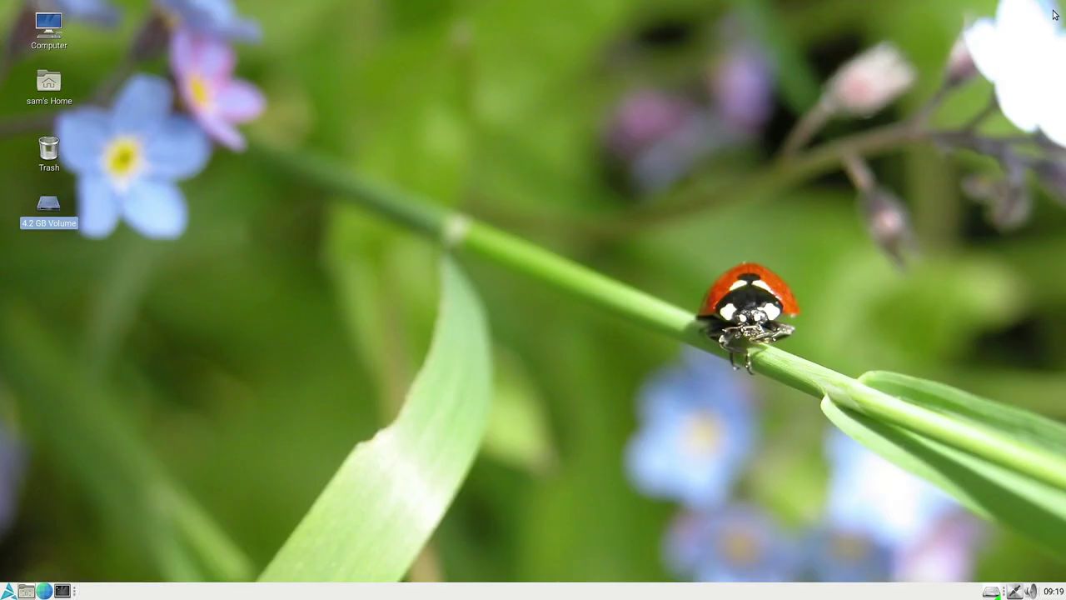
click(8, 590)
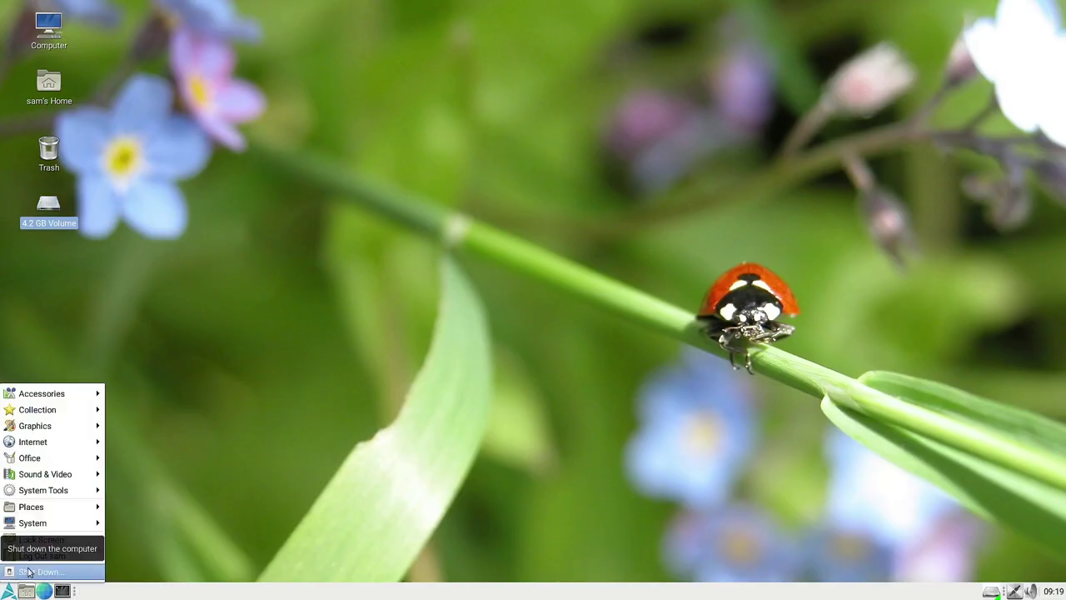
click(27, 573)
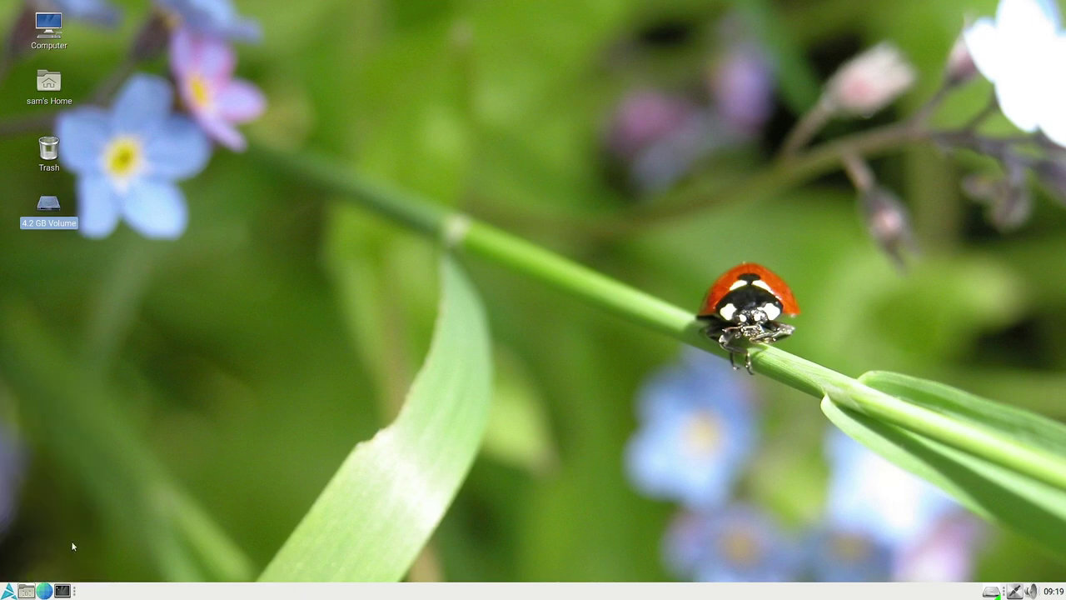
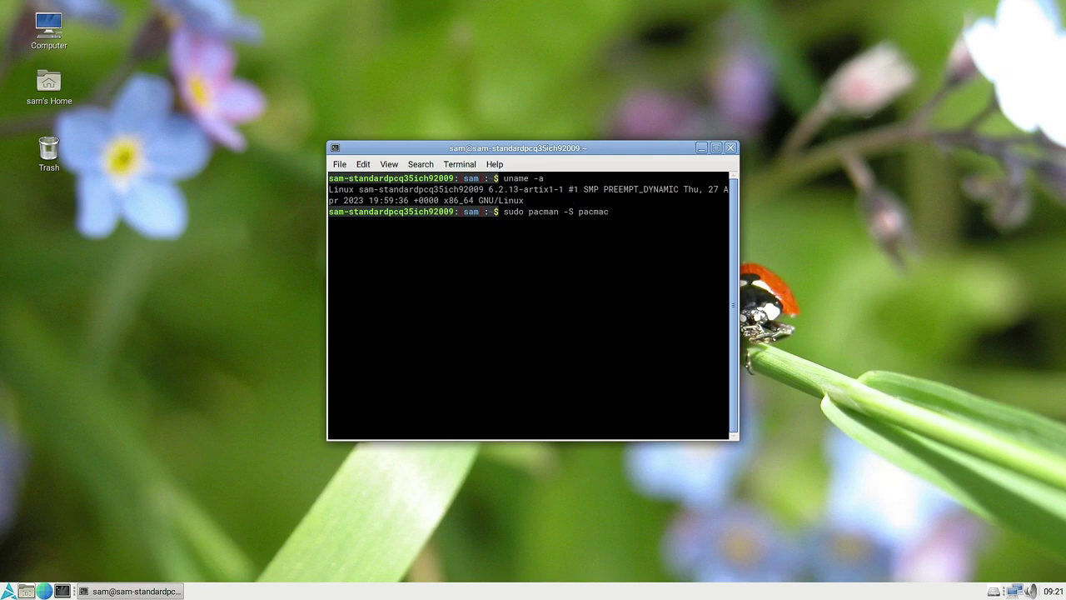
Try to install Pamac with sudo pacman -S pacmac, entering the sudo password, and retry with the package name pamac.
key(Return)
key(Return)
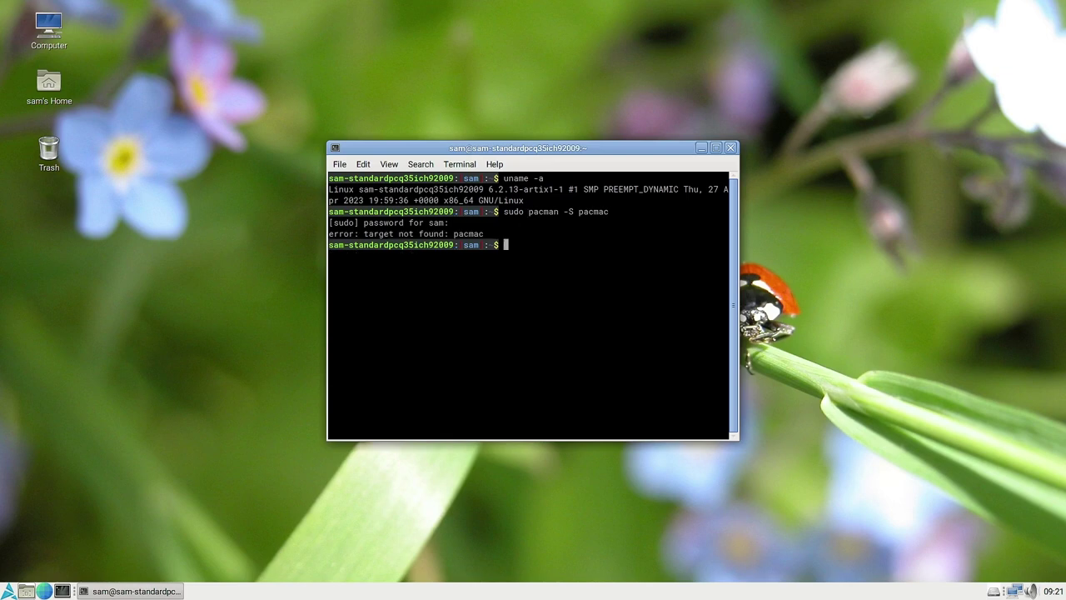
key(Up)
key(BackSpace)
key(BackSpace)
key(BackSpace)
key(BackSpace)
key(BackSpace)
text(amac)
key(Return)
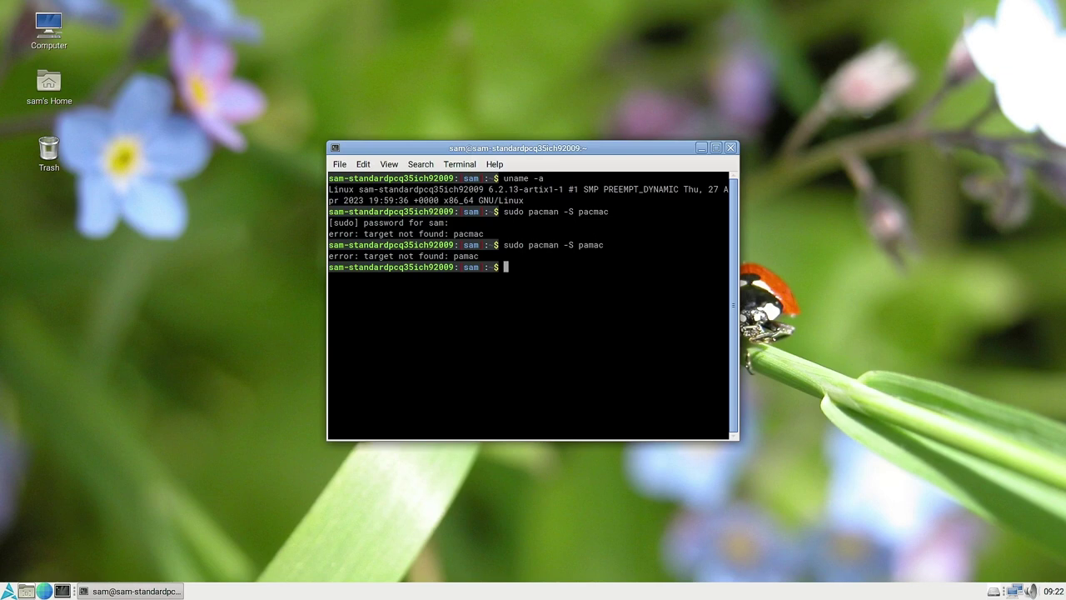
Open the web browser, move the terminal window aside and switch to the Artix Linux Gitea tab.
click(43, 590)
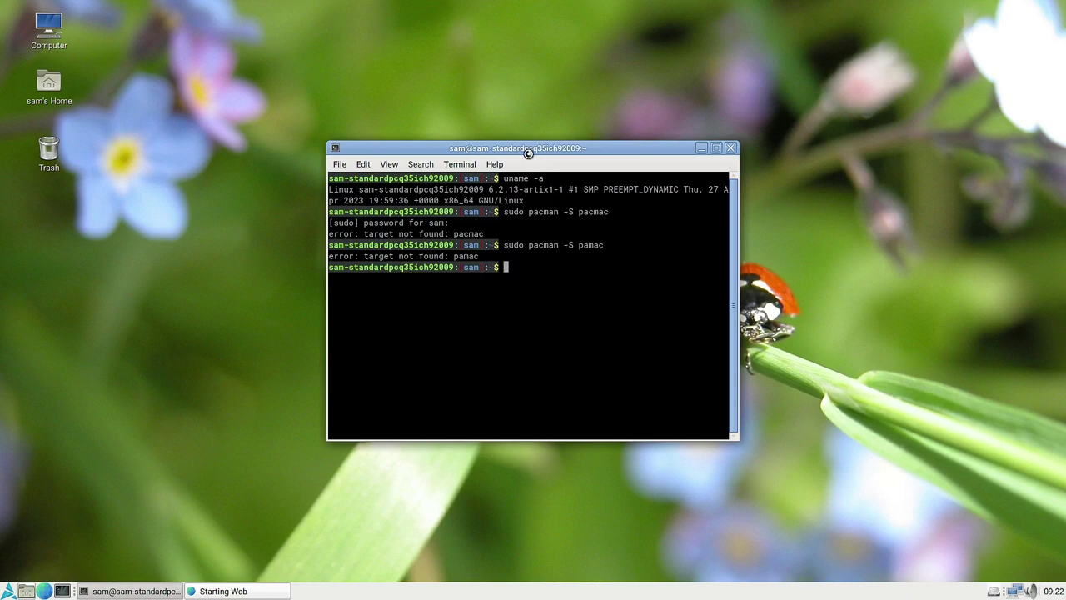
drag(533, 150, 843, 255)
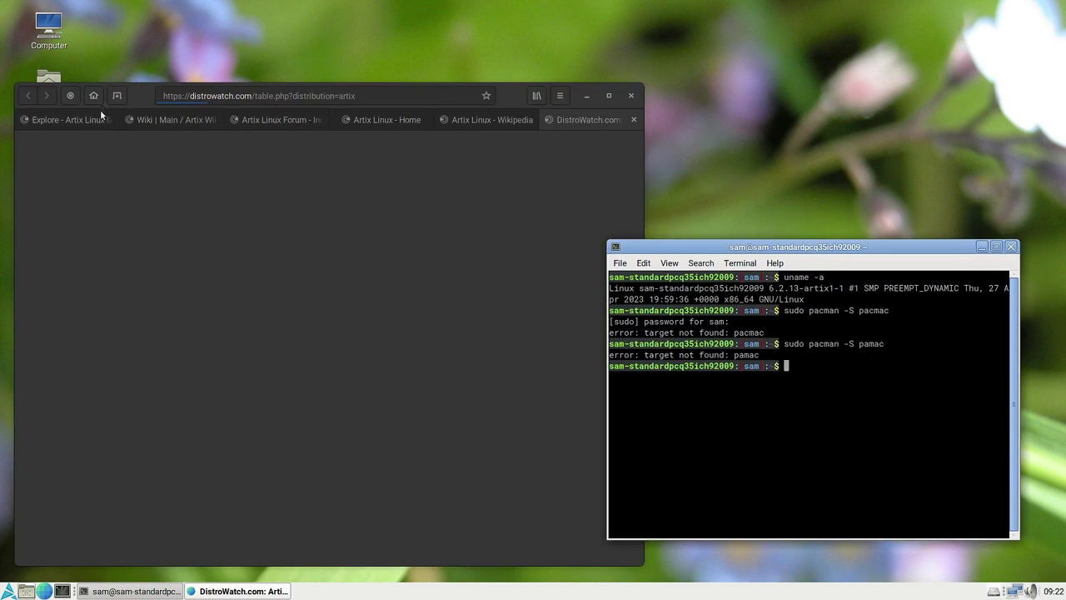
click(66, 119)
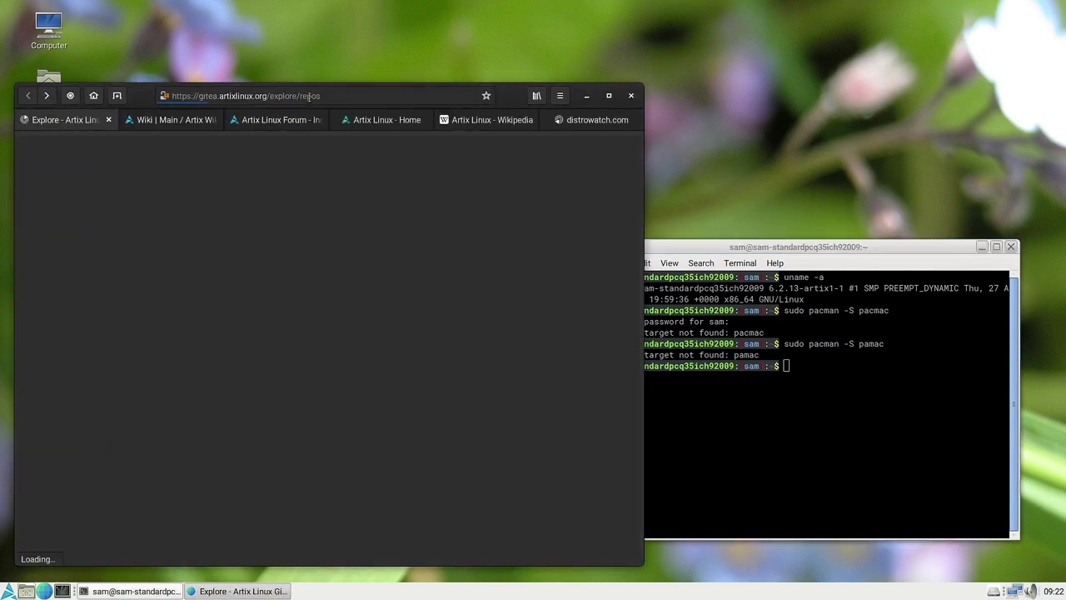
Search the web for pamac and maximize the browser window.
click(171, 95)
text(pacmac)
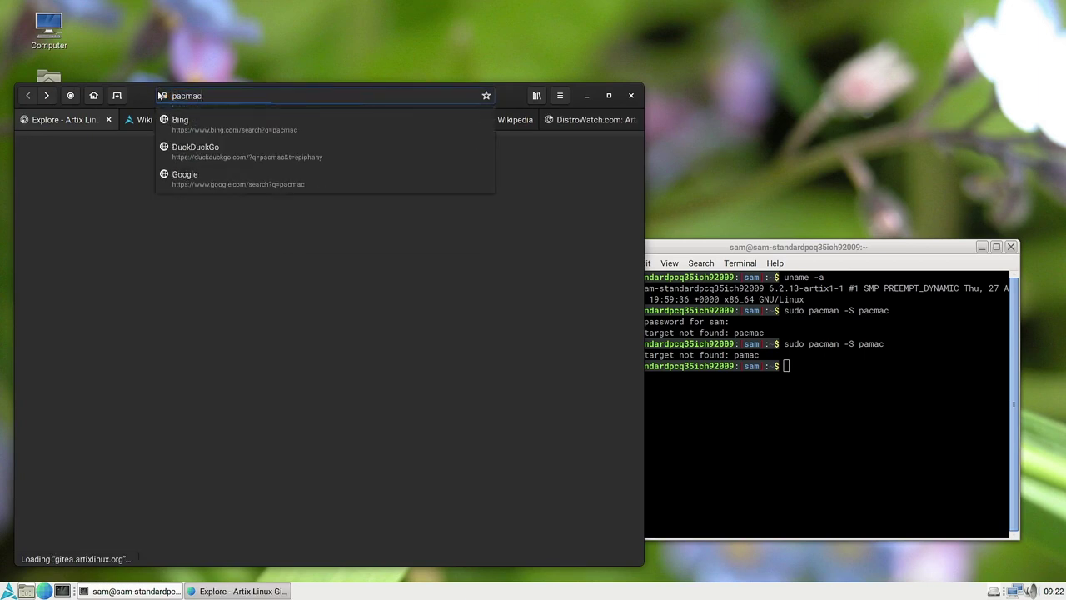
key(BackSpace)
key(BackSpace)
key(BackSpace)
key(BackSpace)
key(BackSpace)
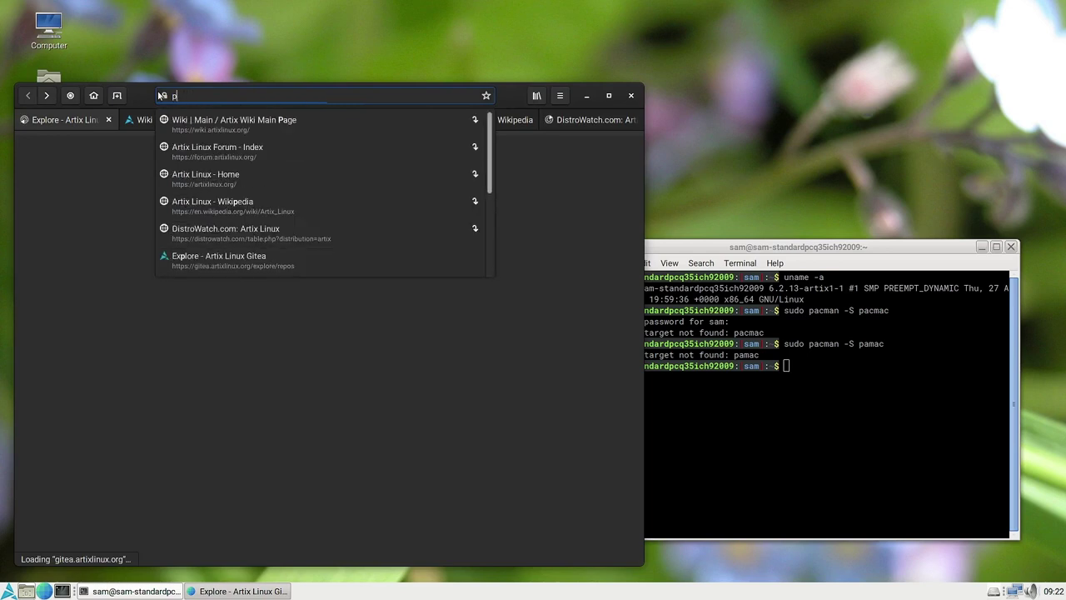
text(amac)
key(Return)
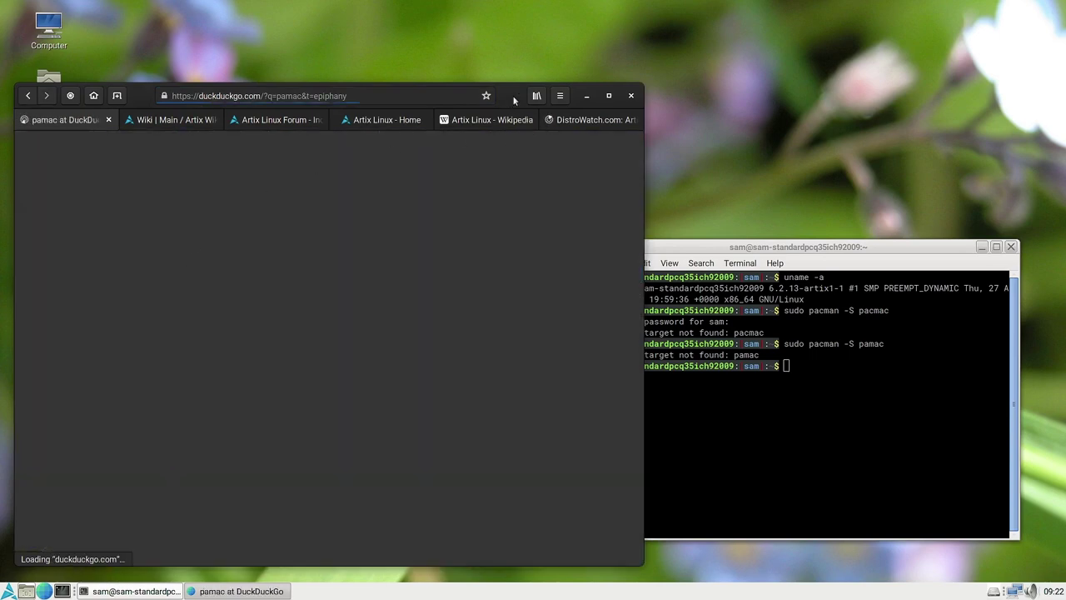
drag(513, 100, 500, 16)
click(594, 12)
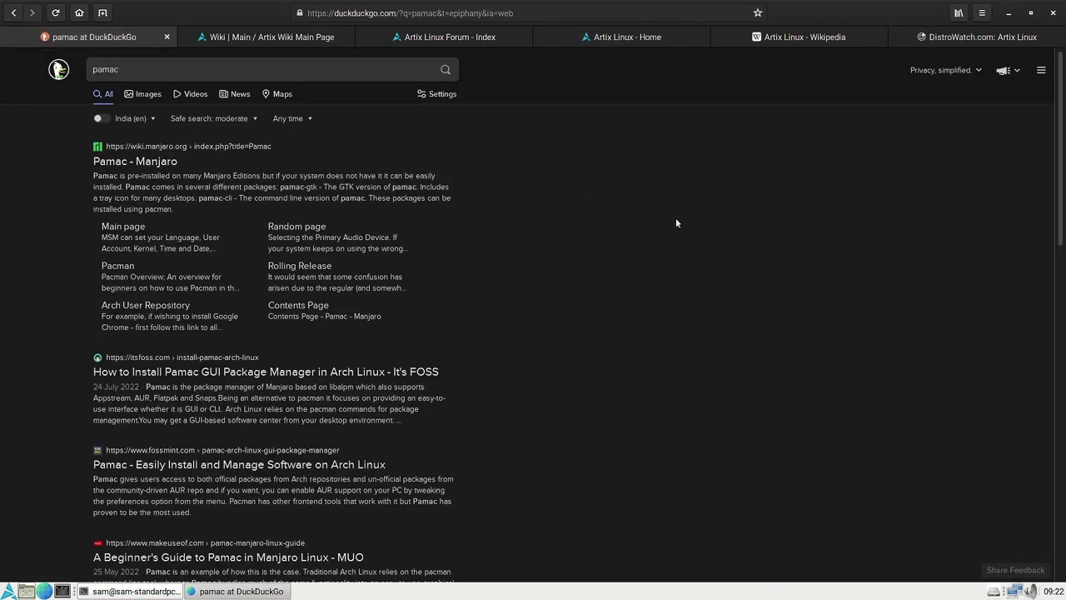
Open the It's FOSS article on installing Pamac in Arch Linux and read the AUR installation method.
click(244, 376)
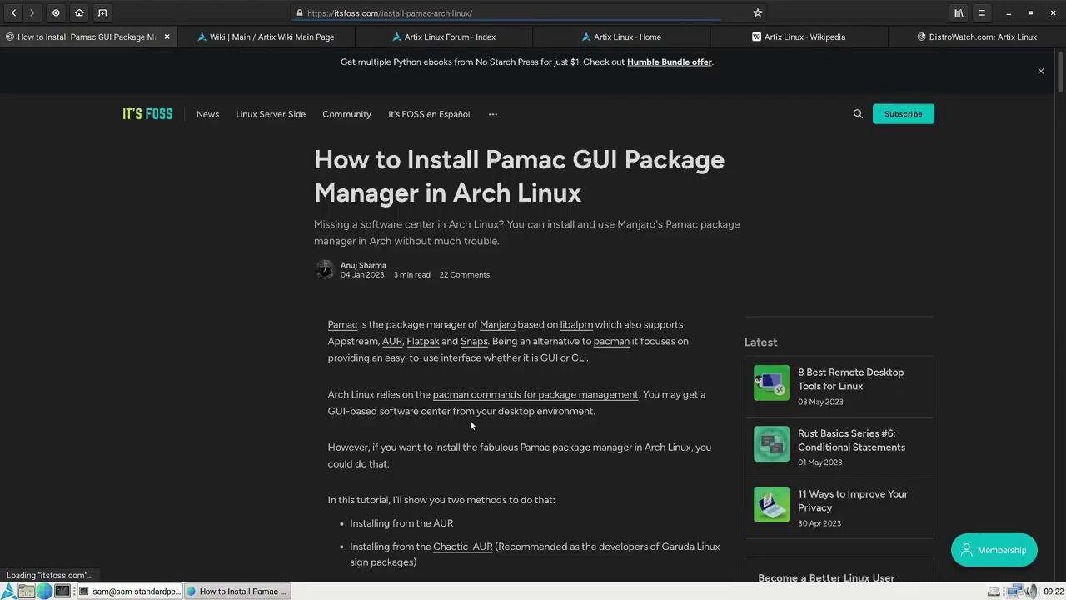
scroll(471, 423, down, 2)
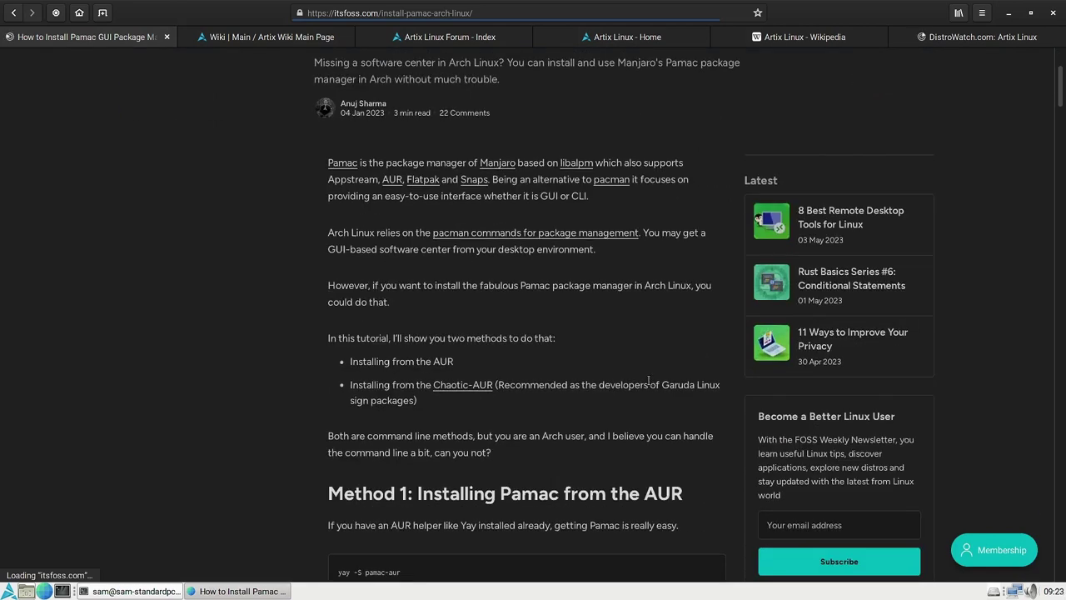
scroll(649, 380, down, 1)
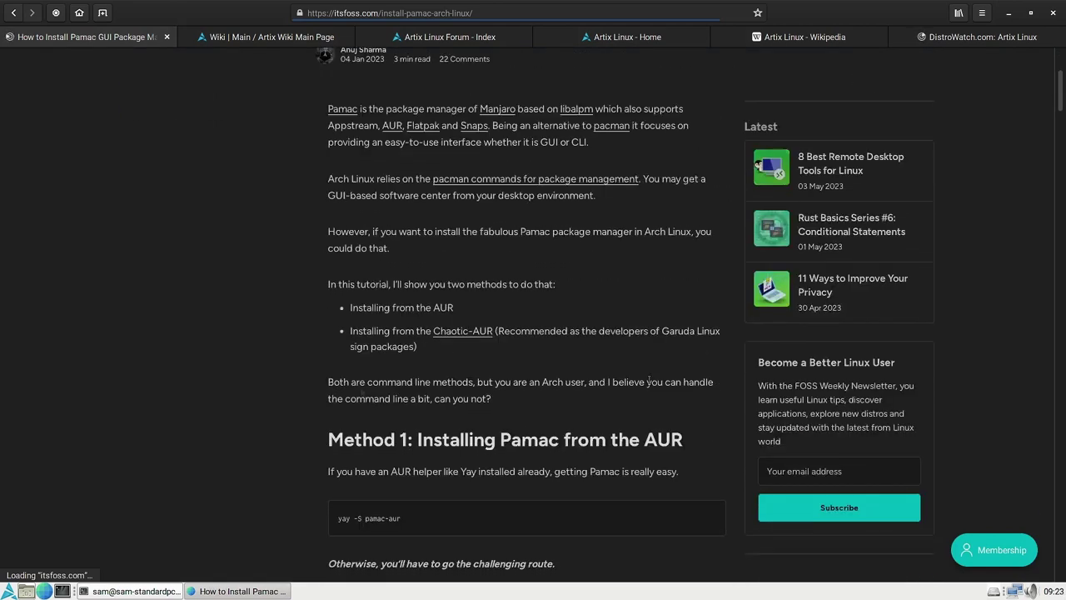
scroll(460, 405, down, 4)
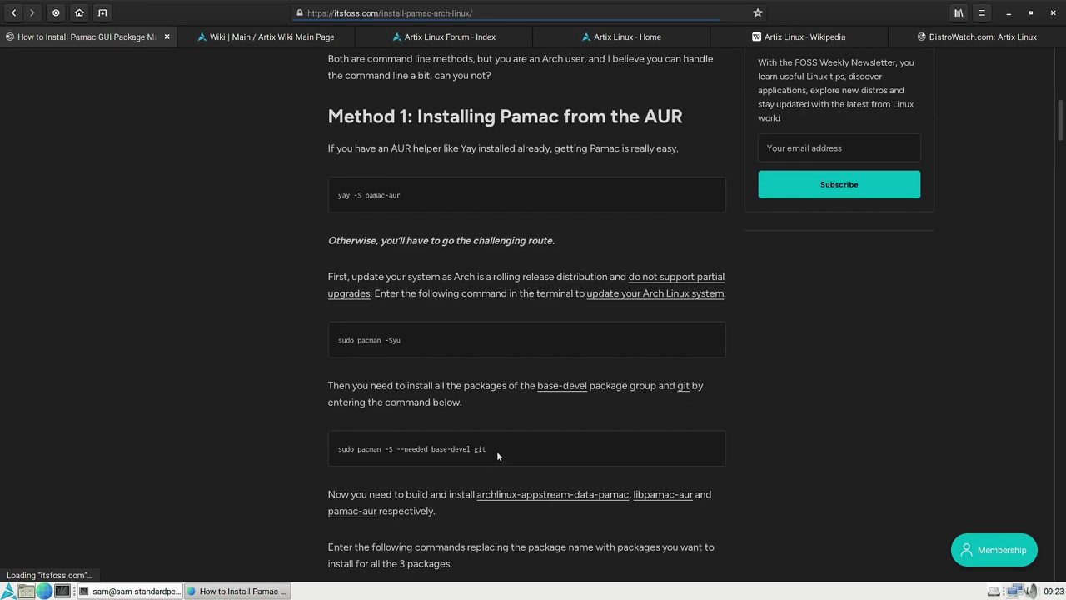
scroll(506, 438, down, 2)
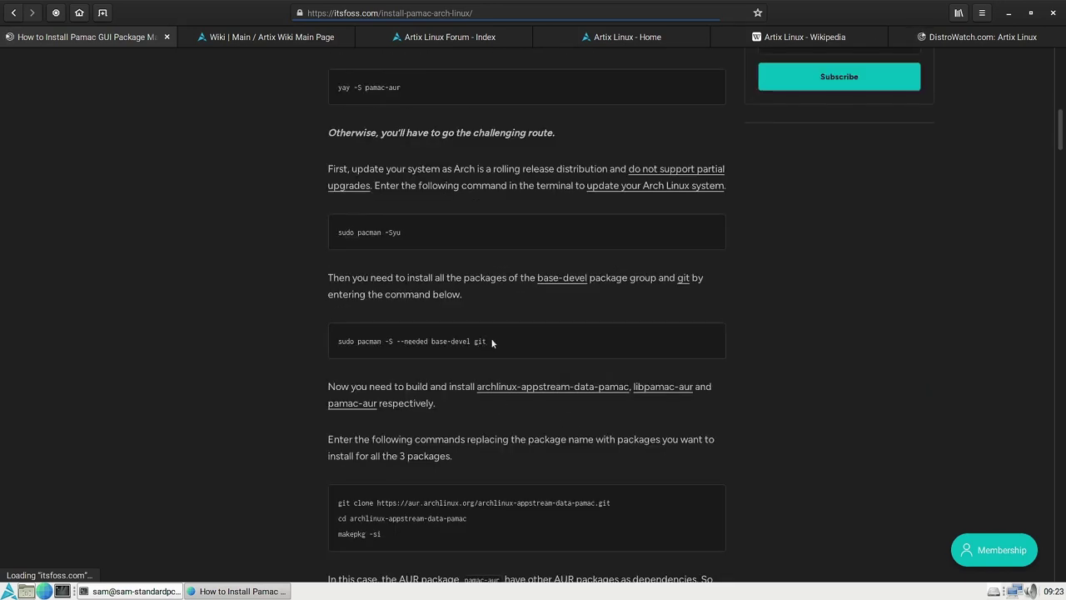
Copy the command sudo pacman -S --needed base-devel git from the article and run it in the terminal.
drag(357, 341, 503, 345)
drag(407, 345, 338, 342)
drag(488, 342, 332, 344)
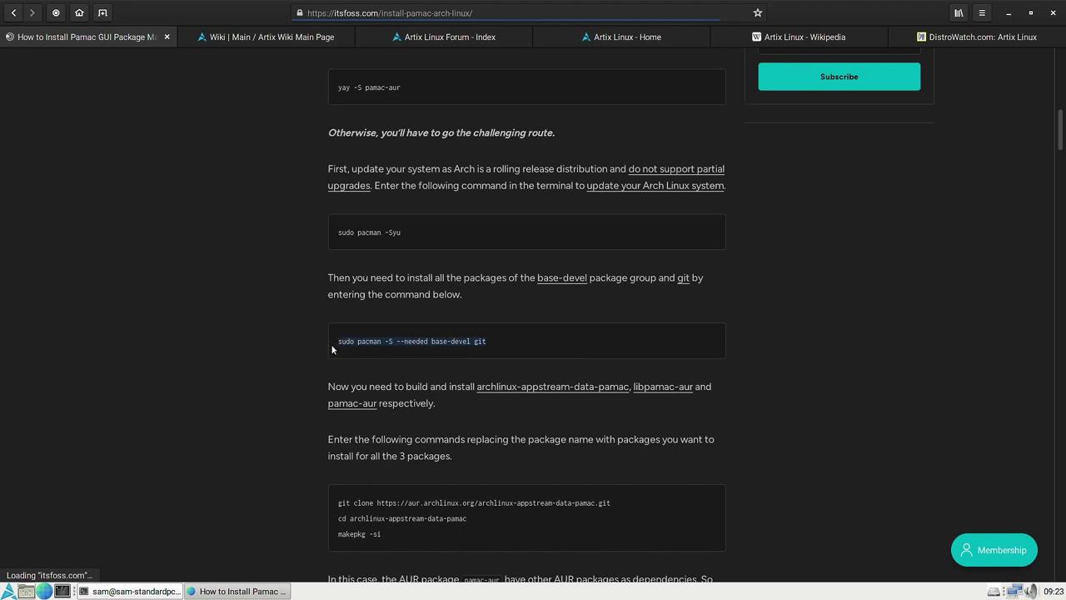
click(158, 591)
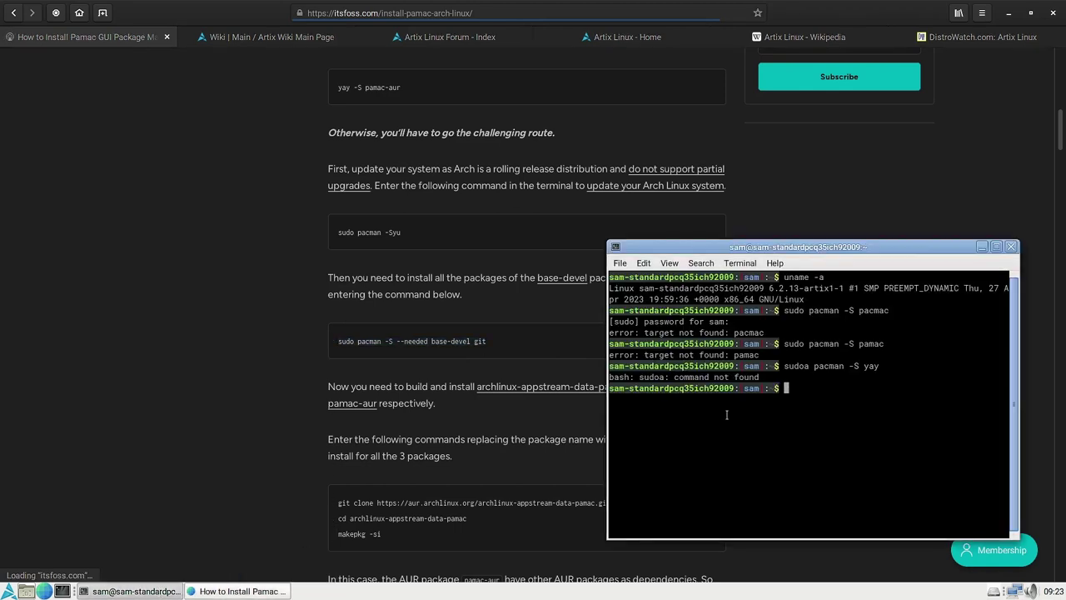
right_click(806, 392)
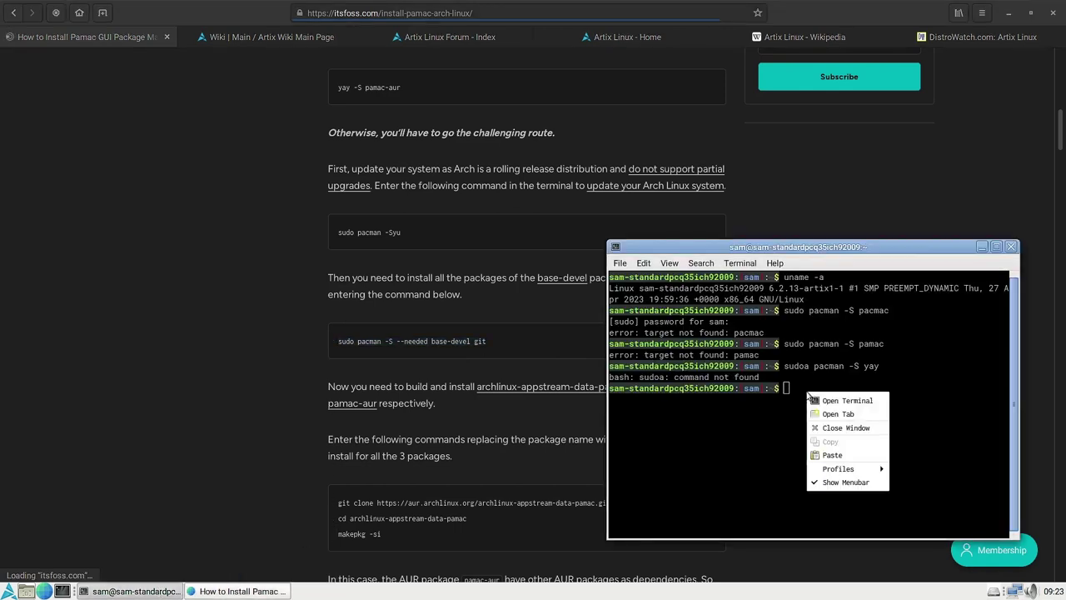
click(833, 455)
key(Return)
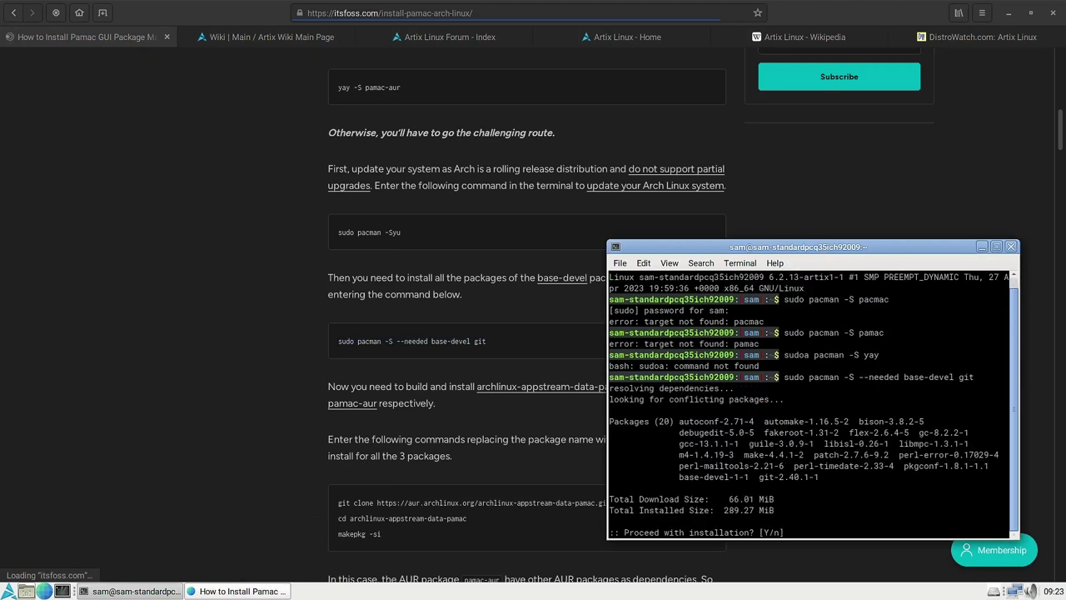
Confirm the base-devel and git installation, and copy the git clone command for archlinux-appstream-data-pamac from the article.
text(y)
key(Return)
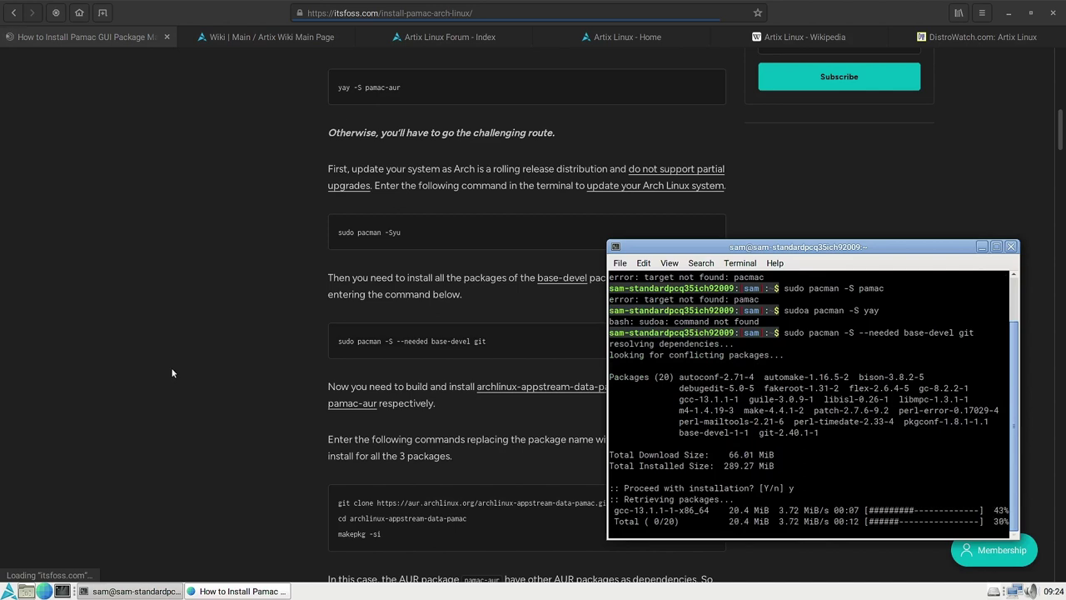
click(172, 372)
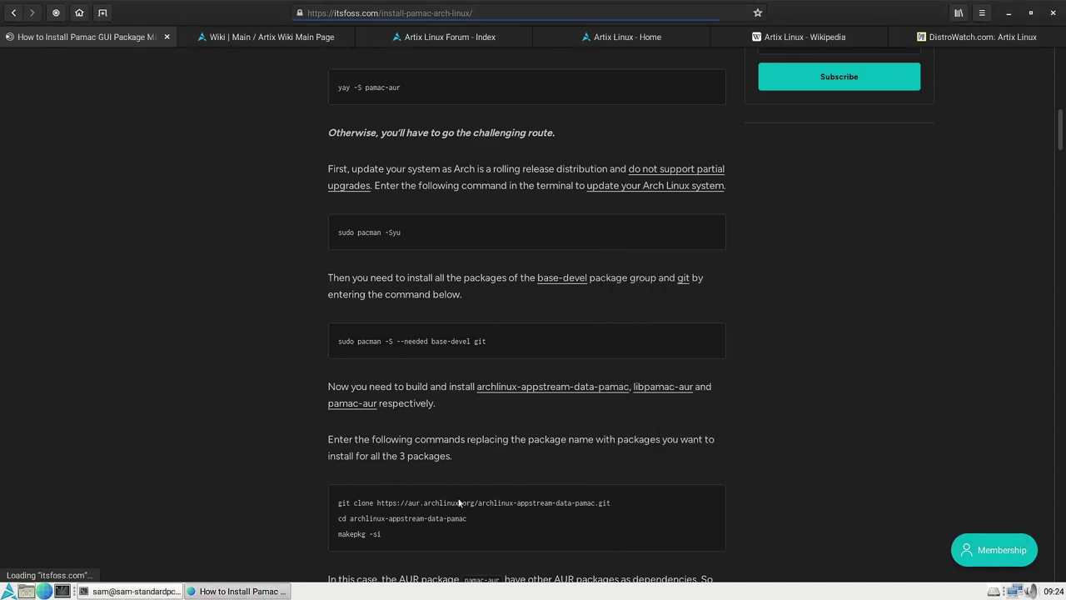
drag(615, 507, 314, 502)
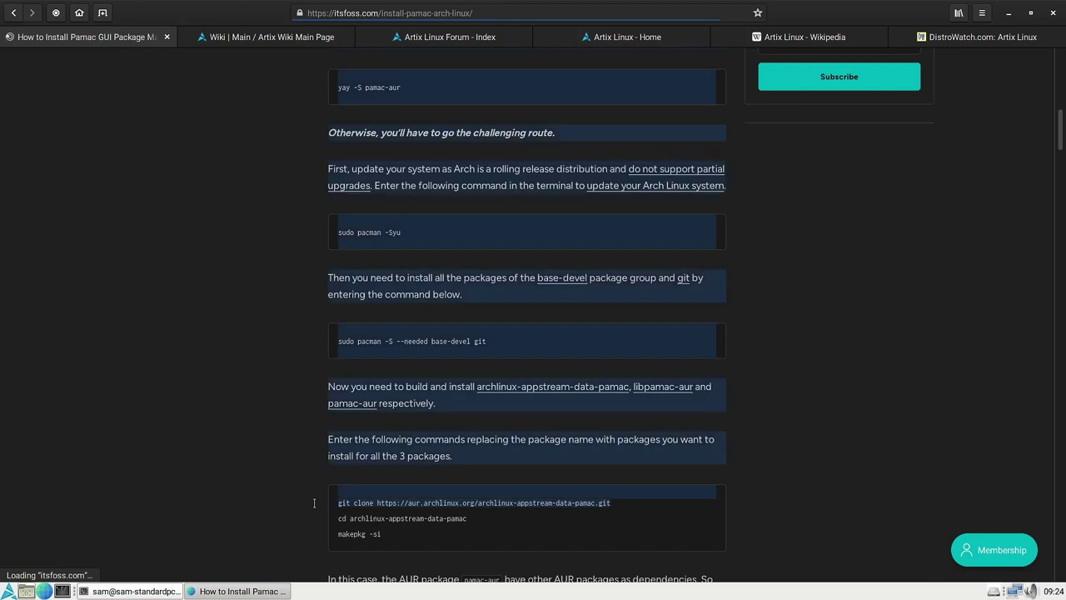
click(339, 503)
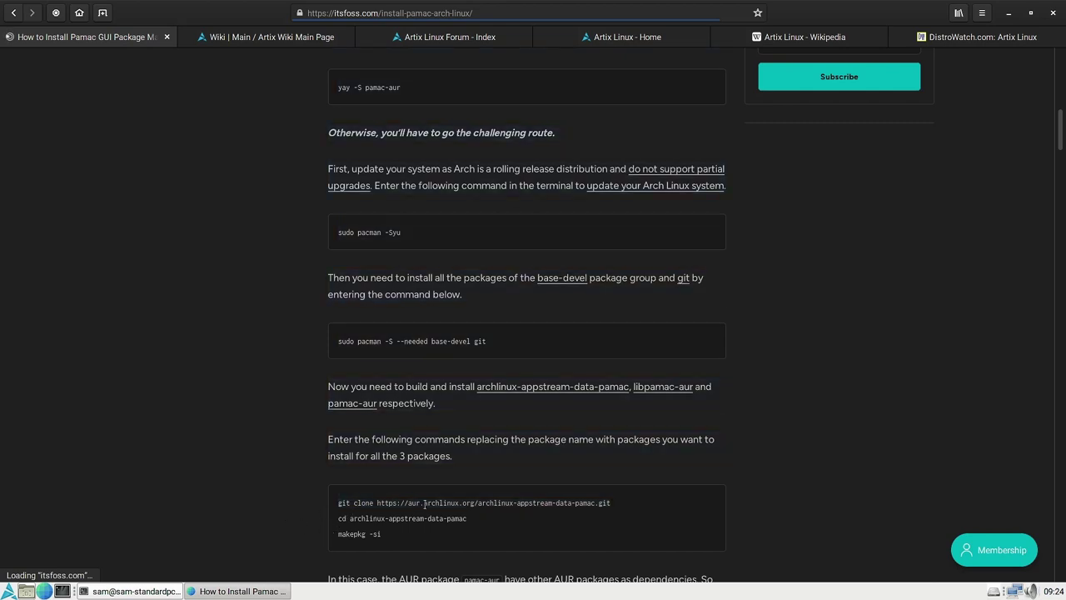
drag(384, 503, 646, 505)
key(ctrl+c)
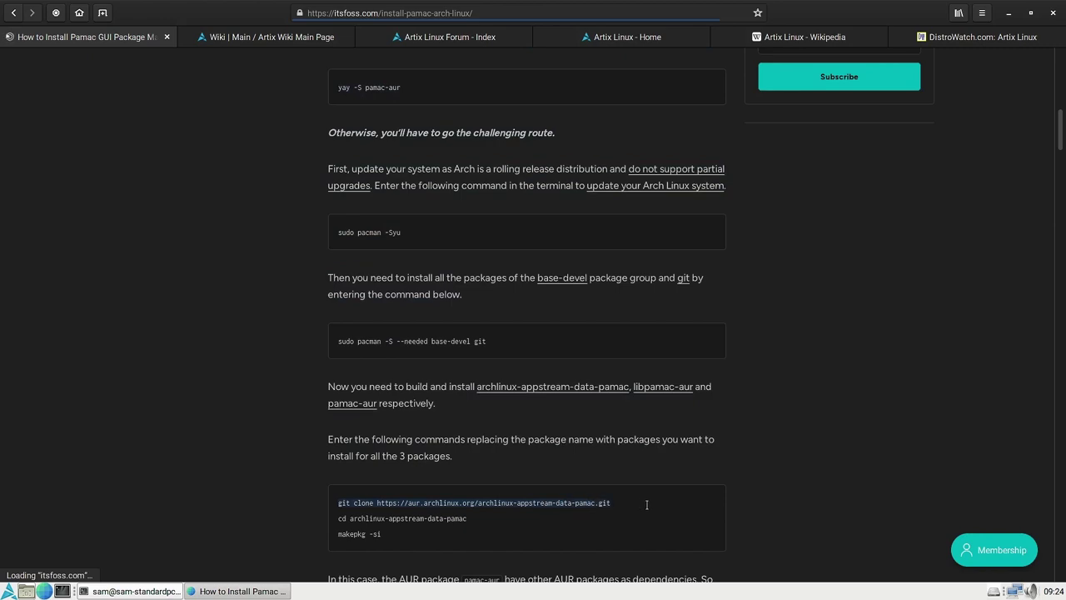
Check the package installation output in the terminal and read the article's notes on AUR packages and the Chaotic-AUR method.
scroll(646, 503, down, 3)
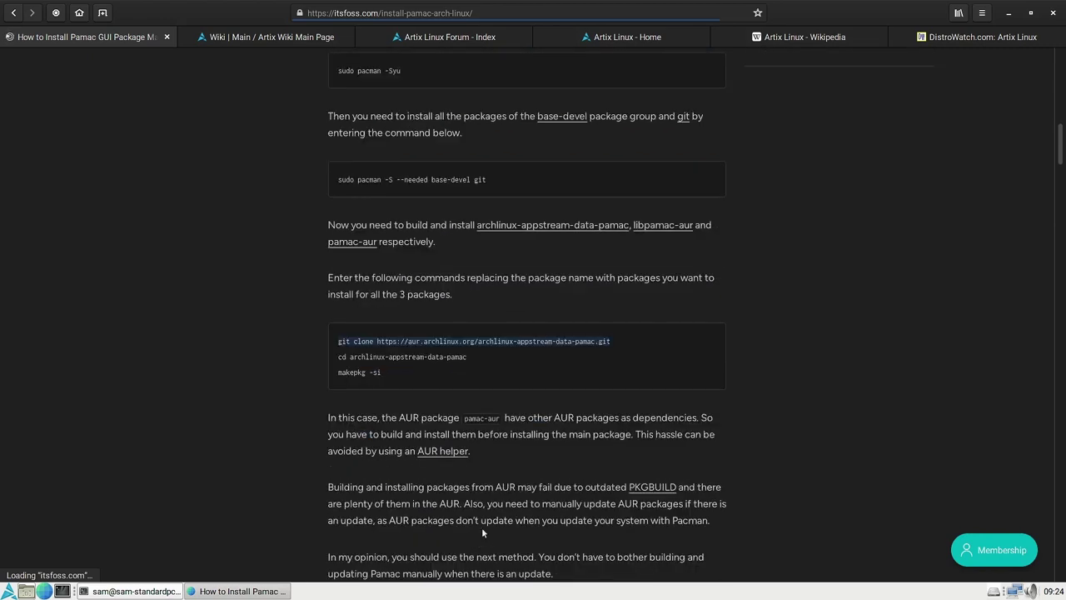
click(157, 596)
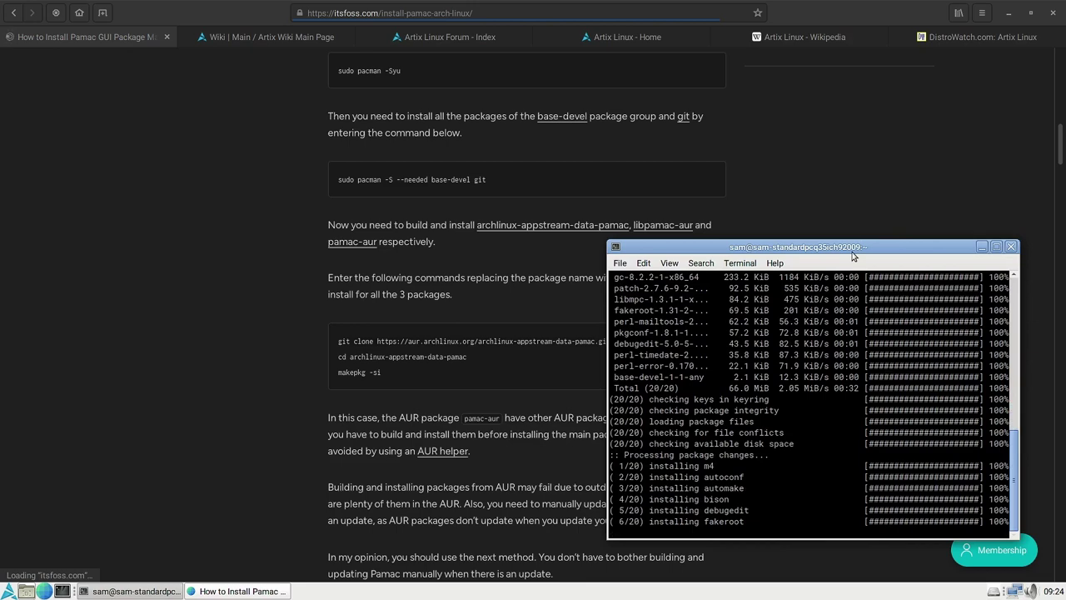
scroll(776, 440, up, 8)
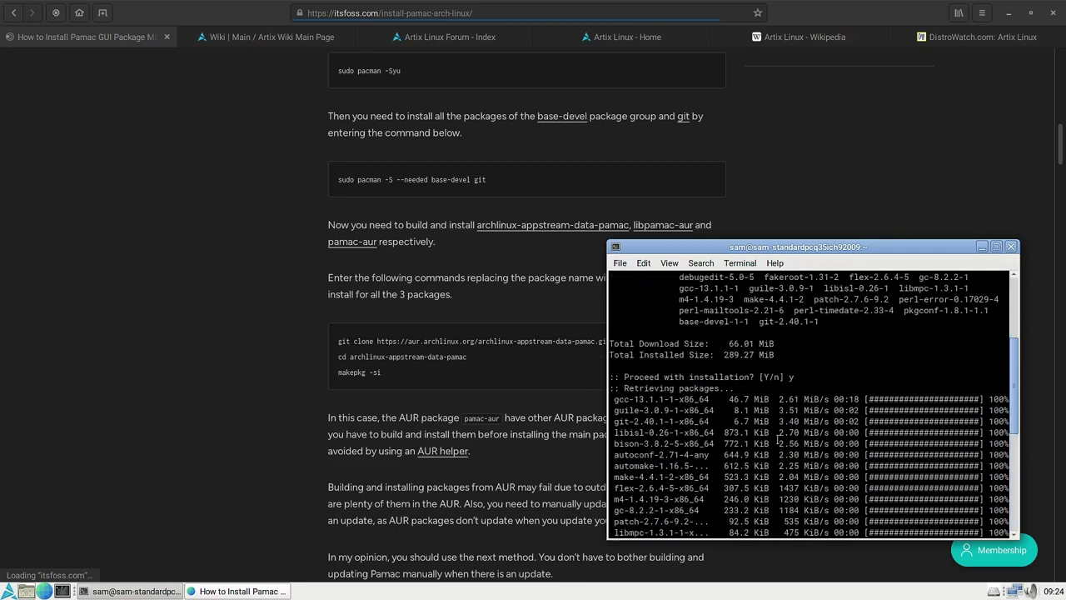
scroll(777, 440, up, 4)
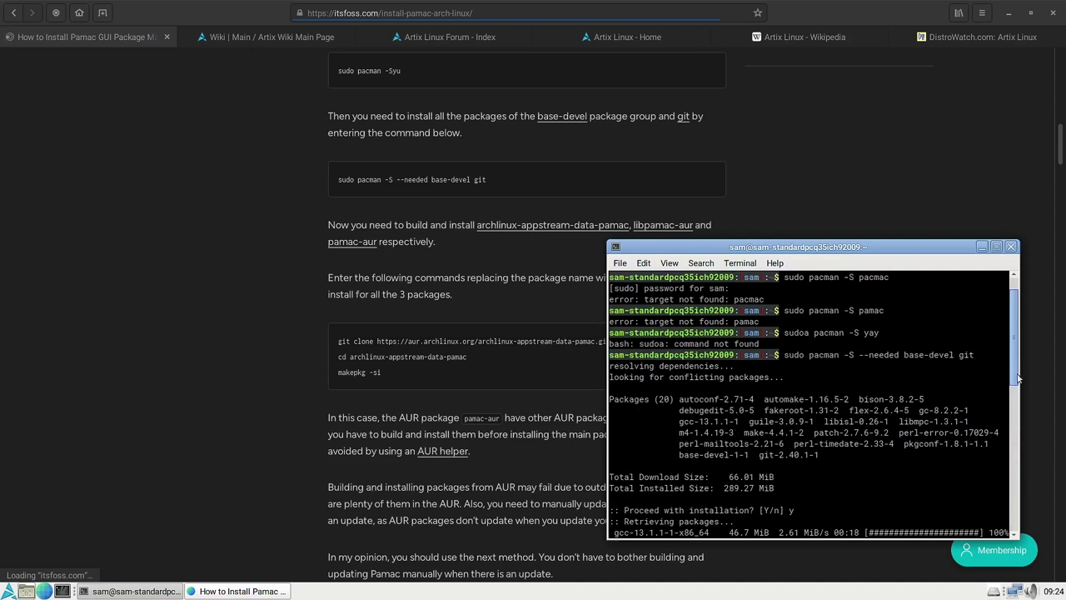
drag(1015, 367, 1012, 428)
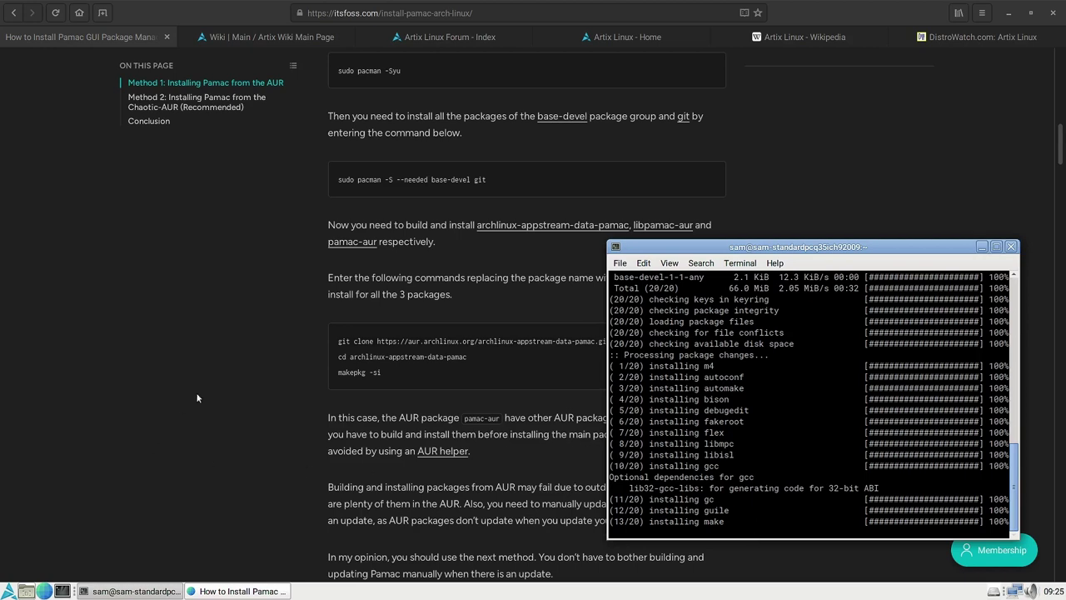
click(1062, 148)
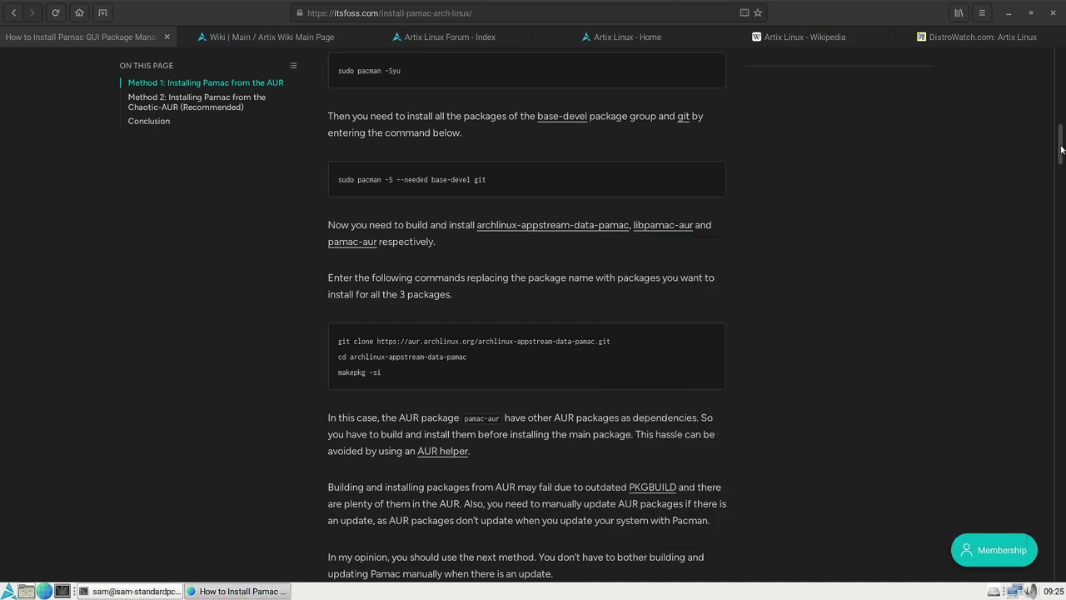
scroll(1062, 143, down, 2)
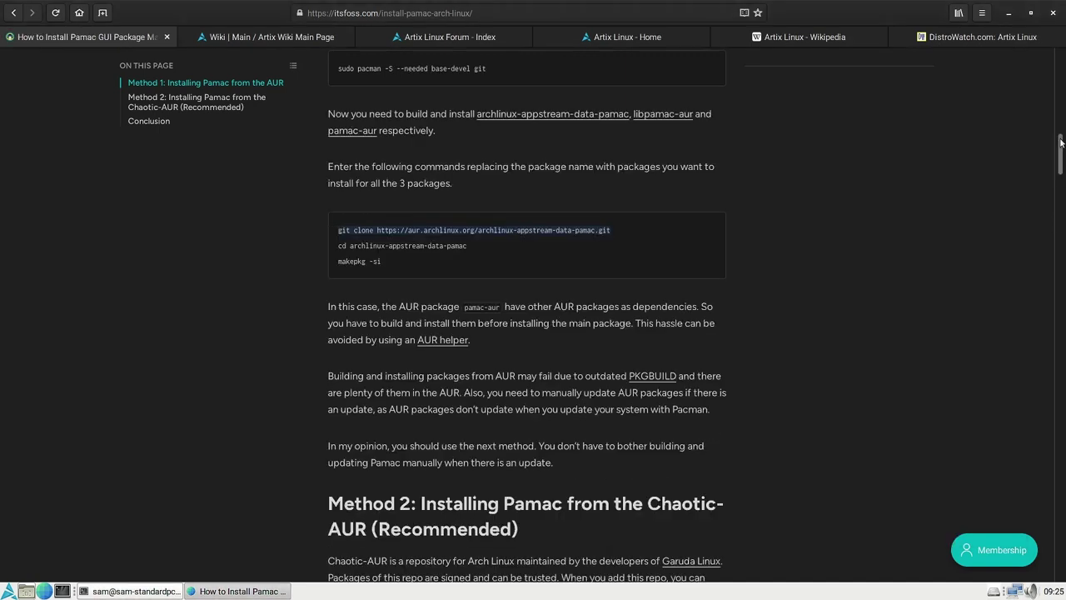
scroll(1062, 143, down, 2)
scroll(1061, 178, up, 3)
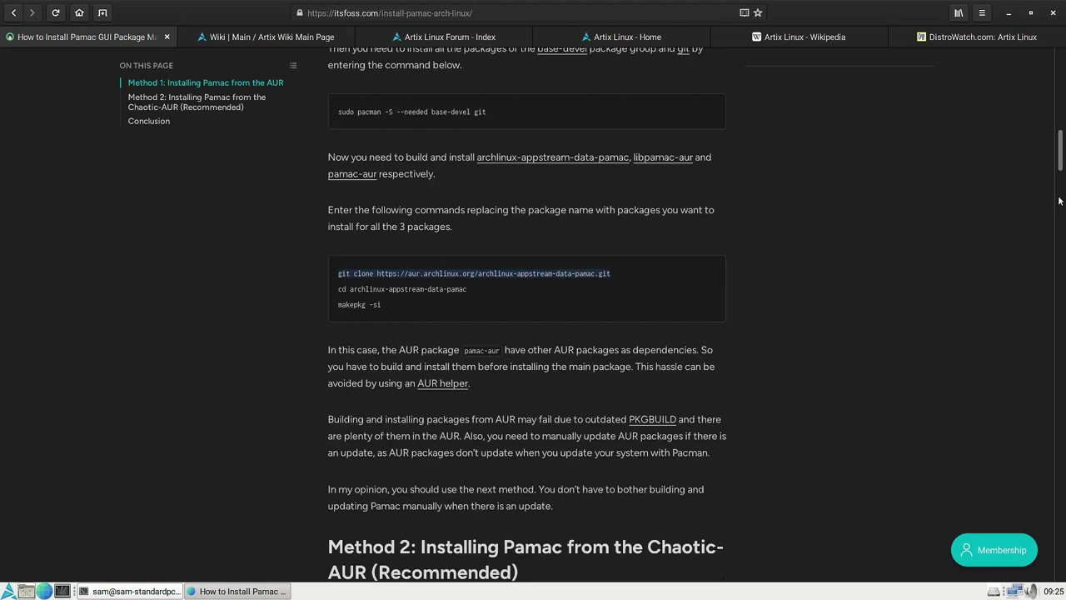
scroll(839, 372, down, 6)
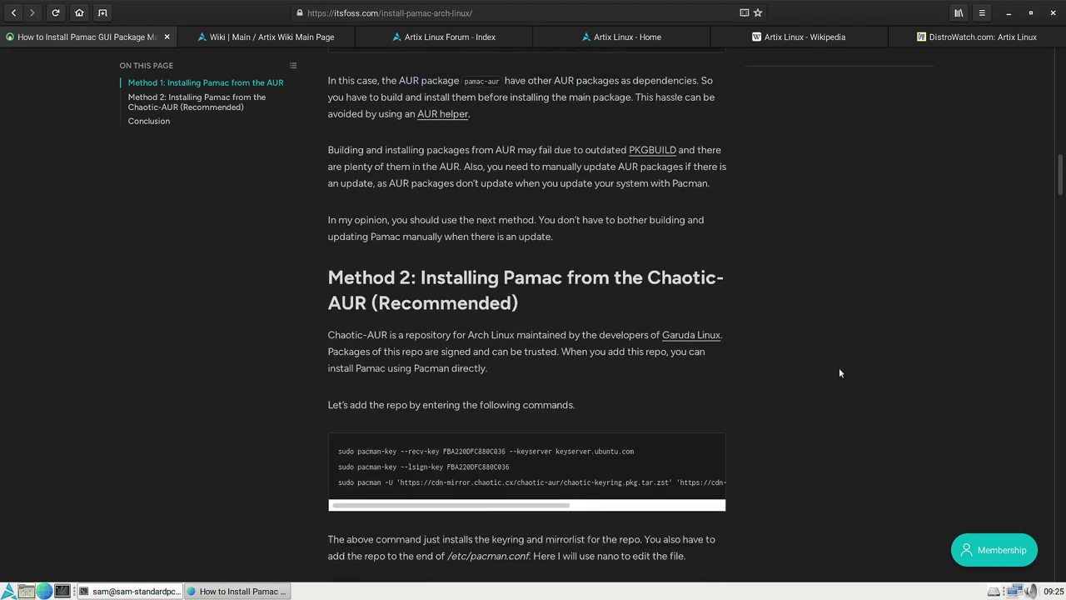
scroll(839, 372, up, 6)
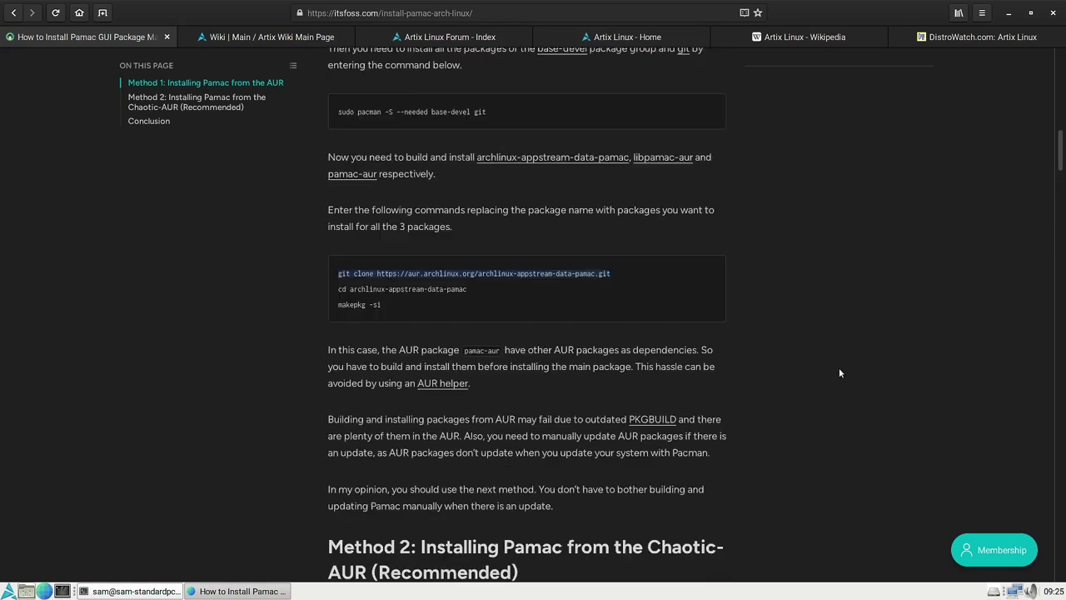
click(146, 593)
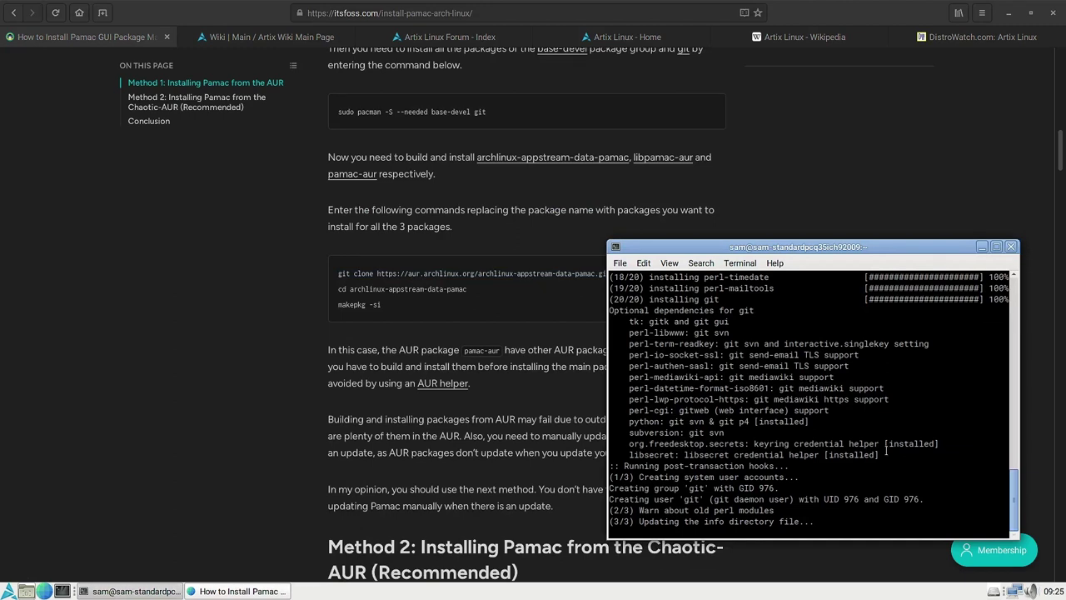
right_click(802, 531)
click(835, 493)
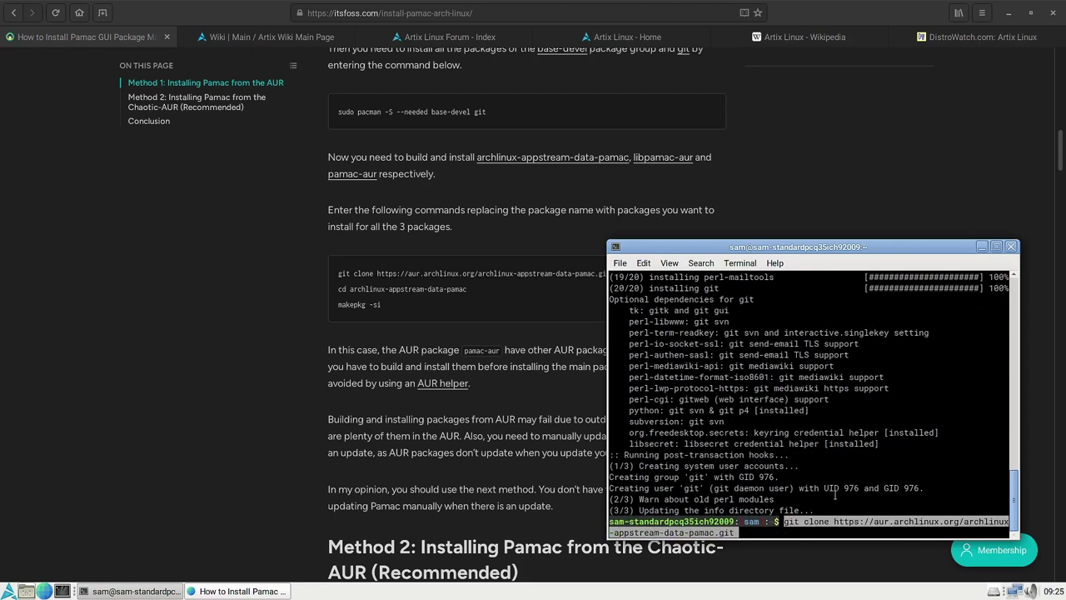
key(Return)
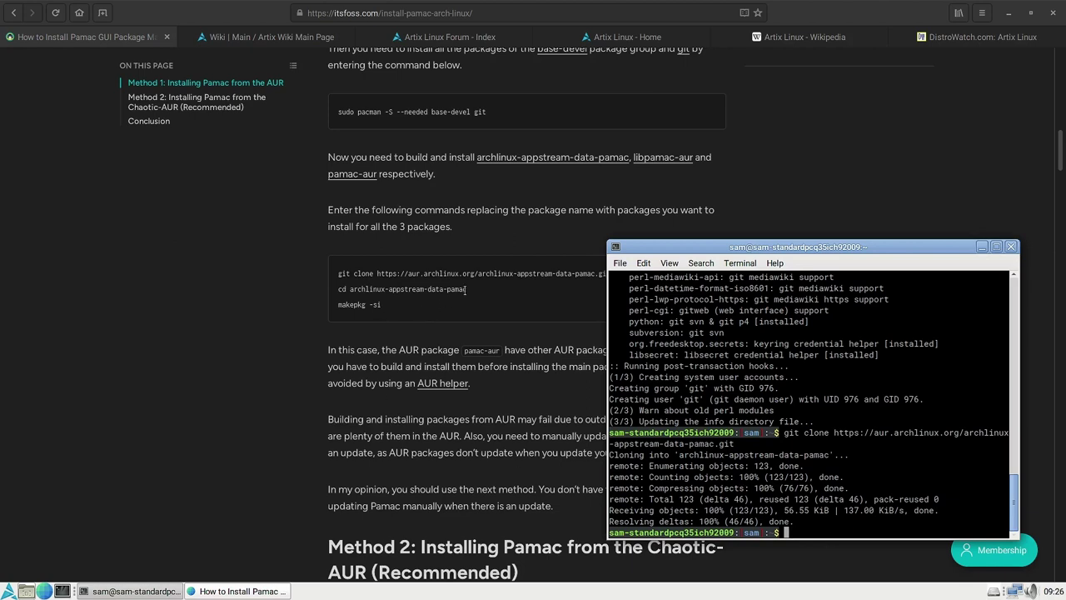
Copy cd archlinux-appstream-data-pamac from the article and run it in the terminal to enter the cloned folder.
drag(467, 288, 335, 288)
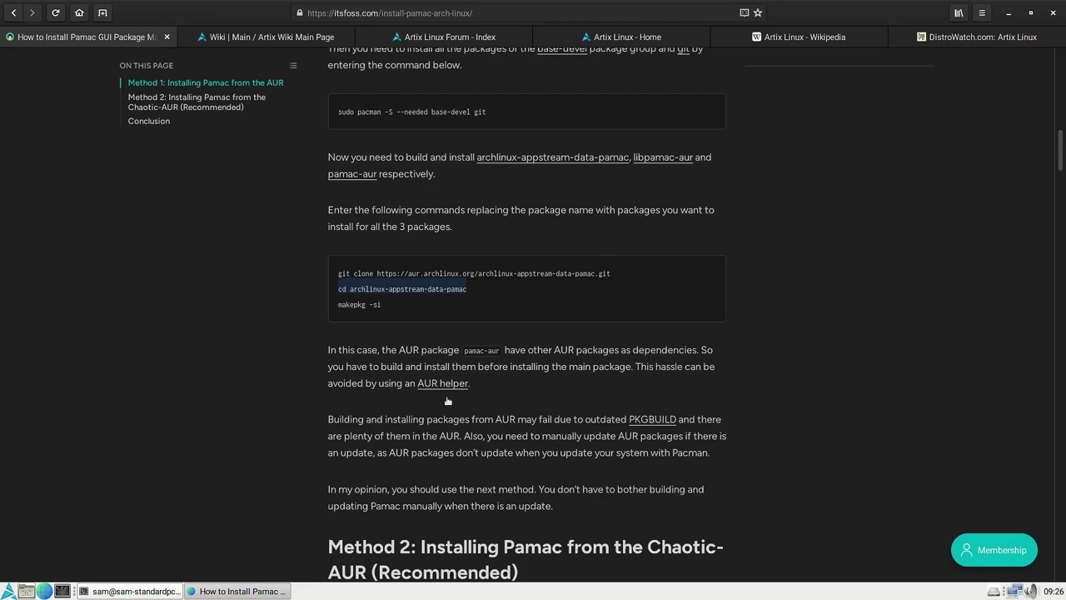
click(122, 591)
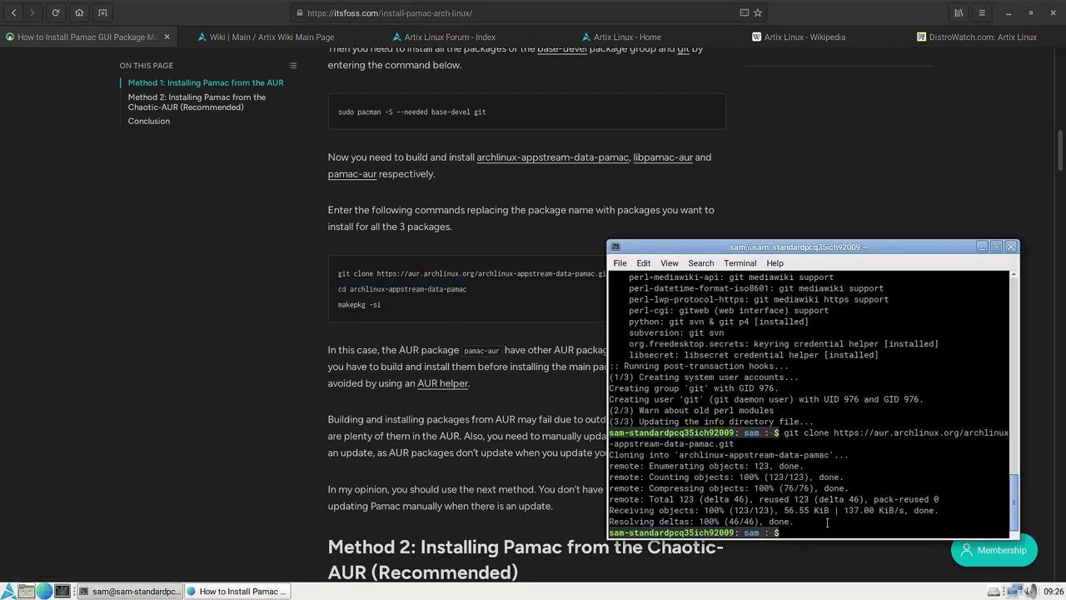
right_click(791, 531)
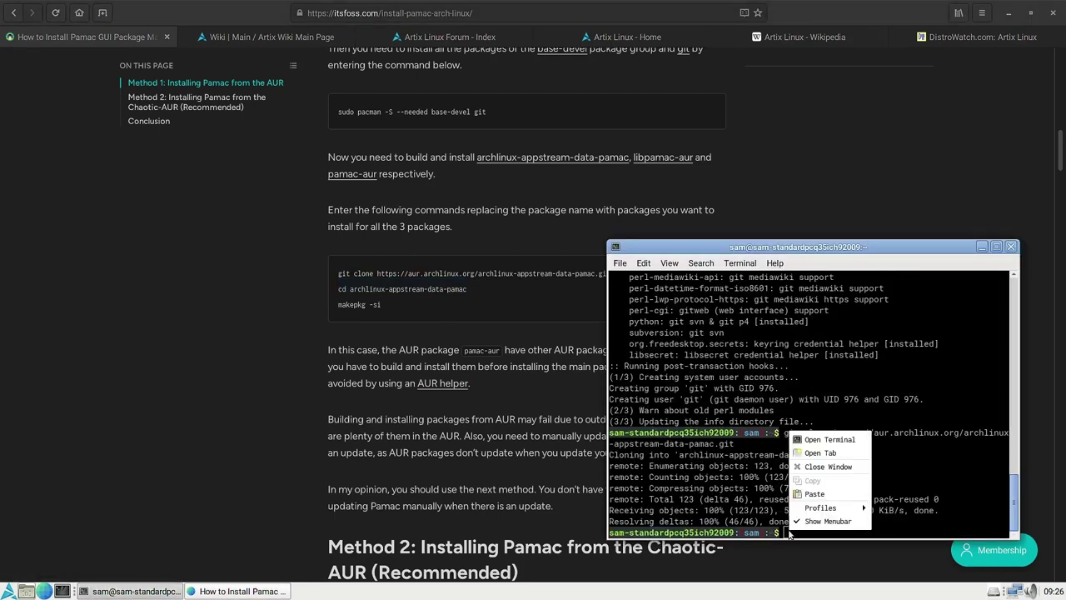
click(820, 494)
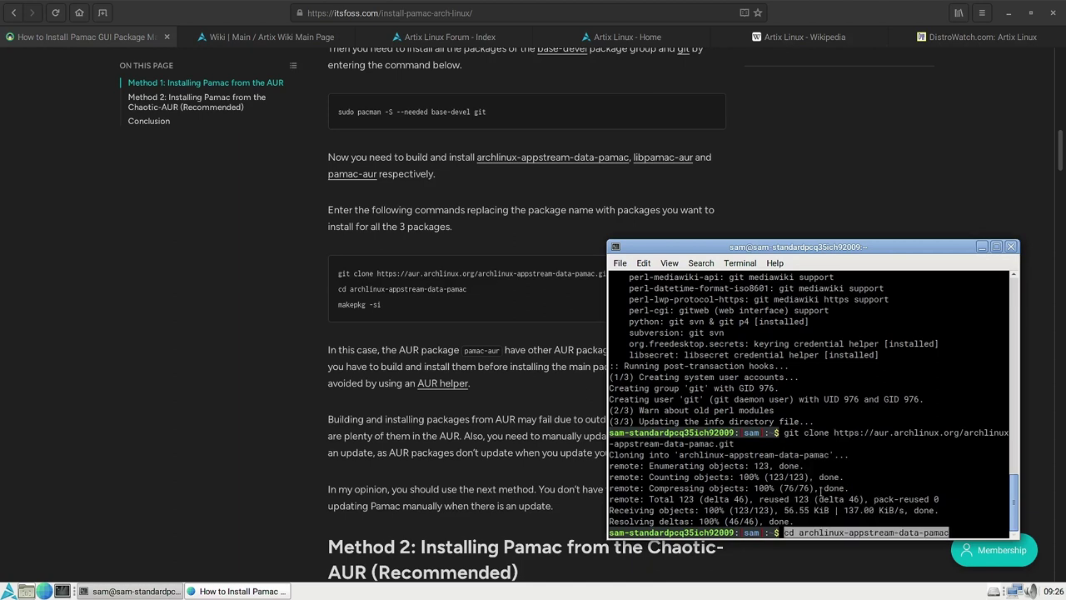
key(Return)
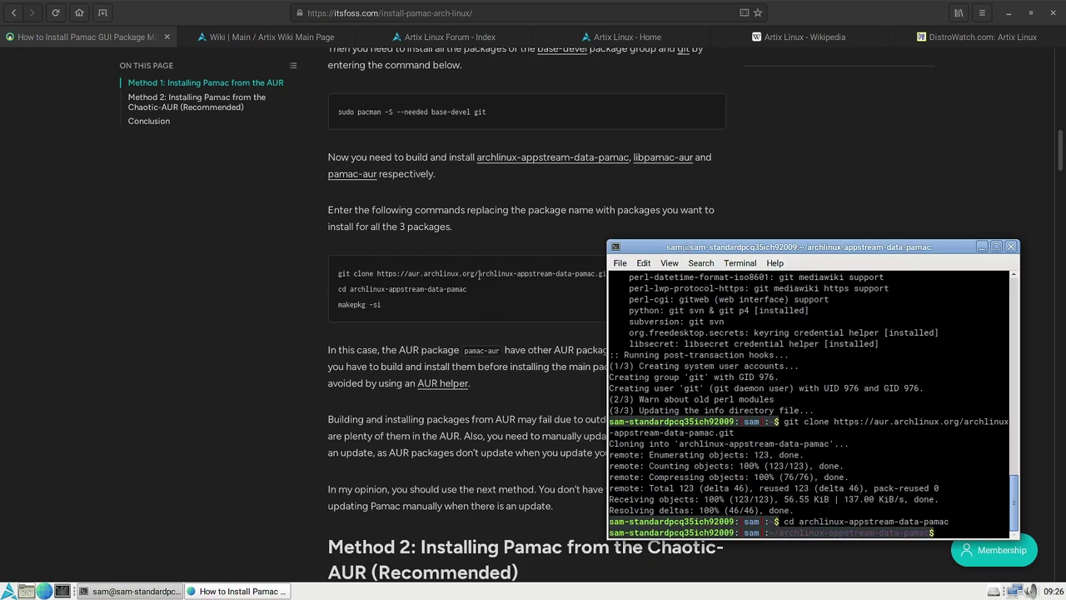
Copy makepkg -si from the article and run it in the terminal to build the package.
click(382, 304)
drag(381, 304, 337, 304)
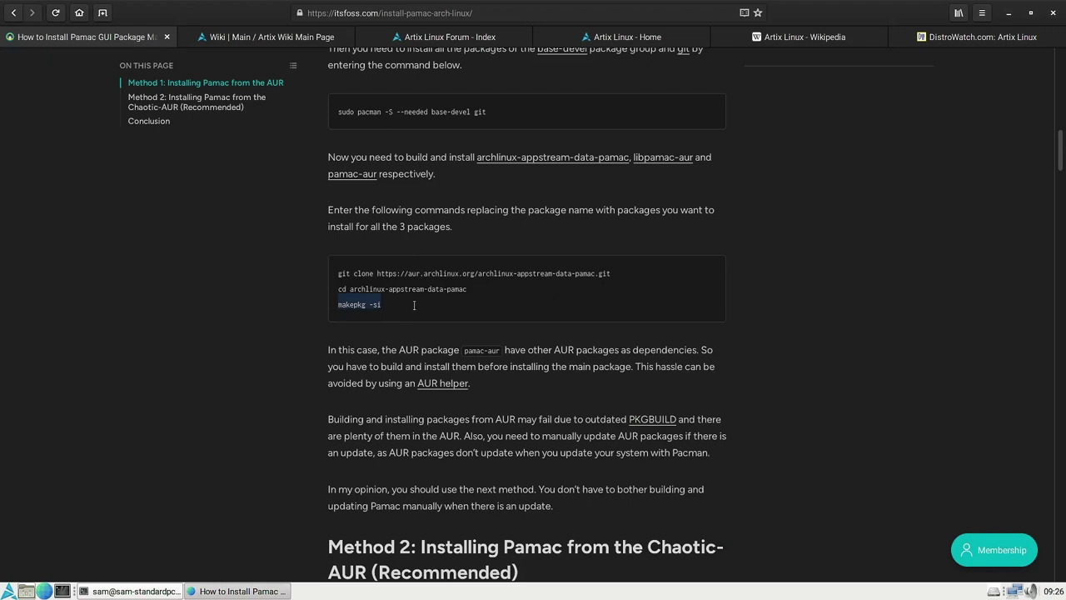
click(158, 590)
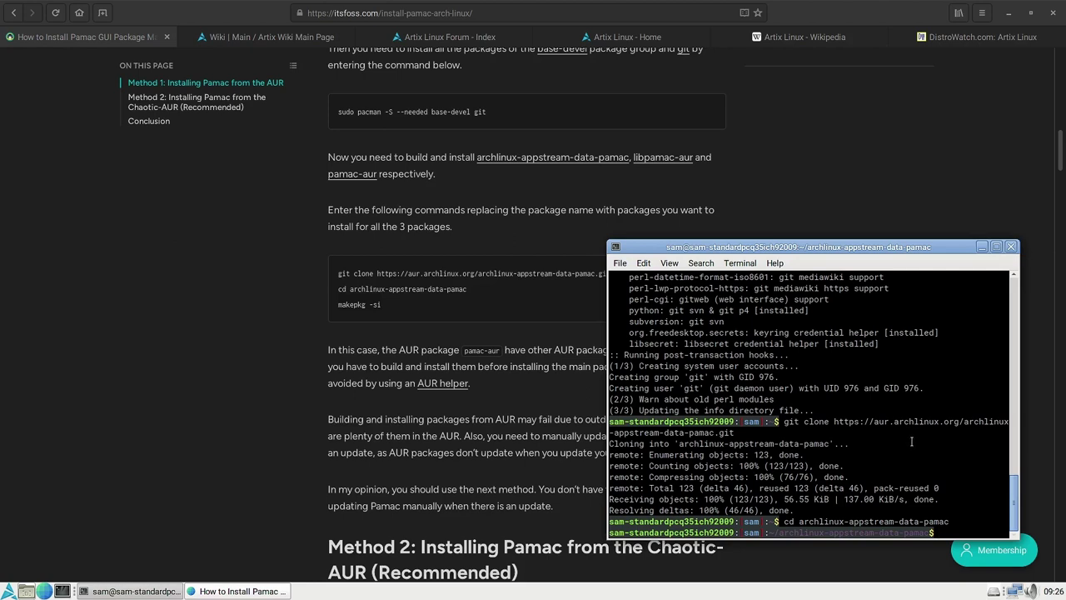
right_click(941, 533)
click(970, 500)
key(Return)
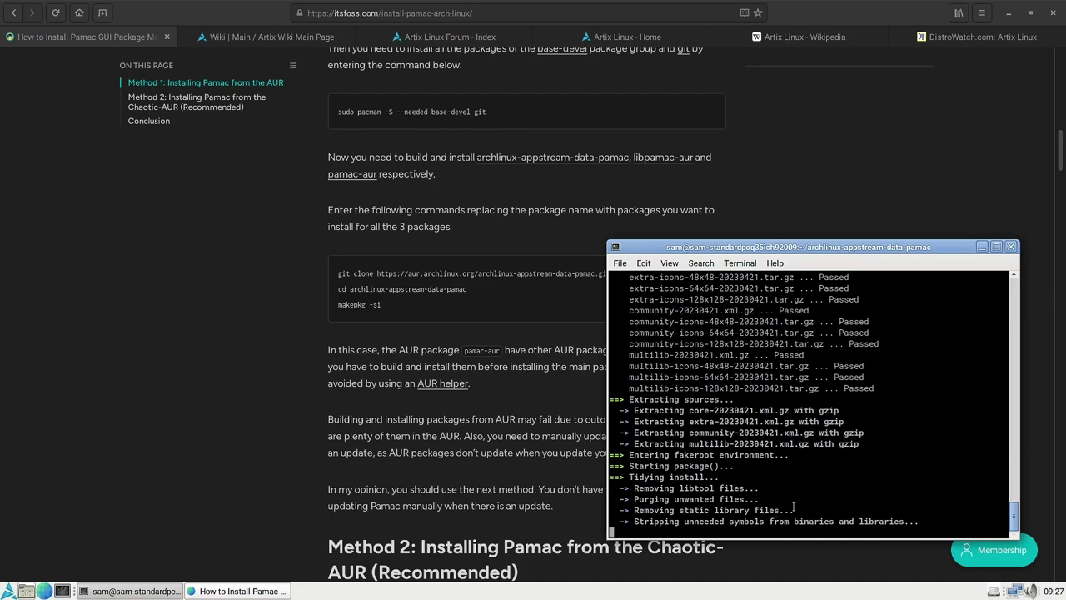
Review the build output in the terminal and confirm the installation of archlinux-appstream-data-pamac.
scroll(903, 462, up, 15)
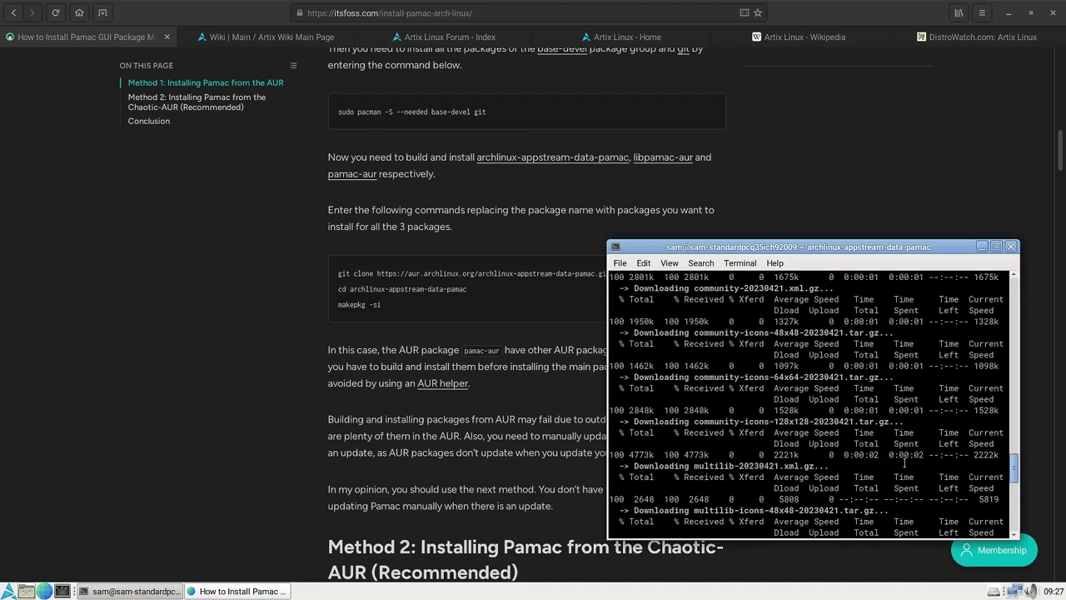
scroll(904, 462, down, 15)
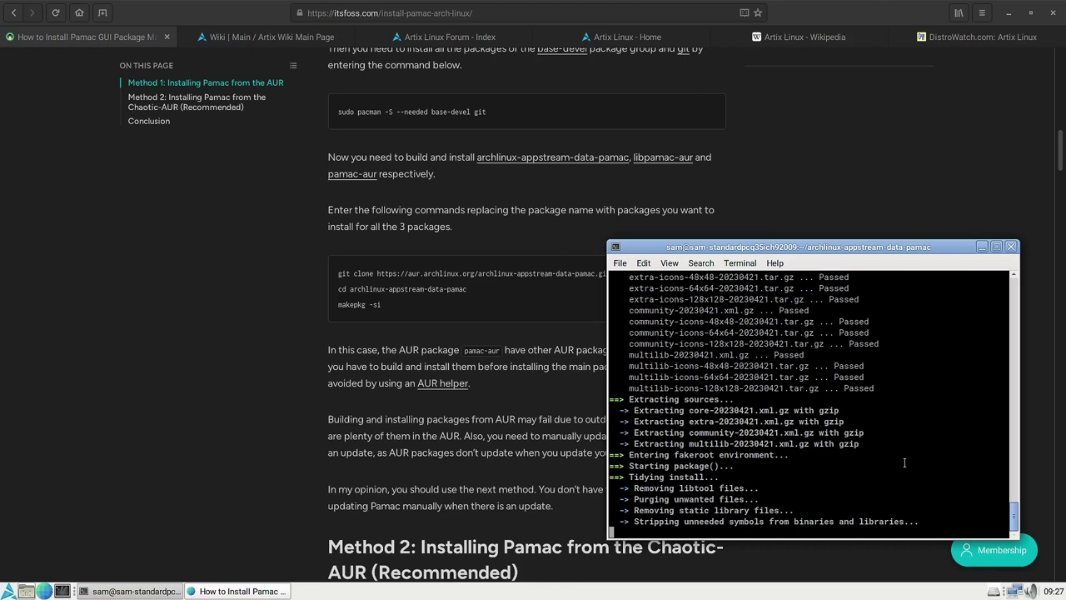
click(9, 591)
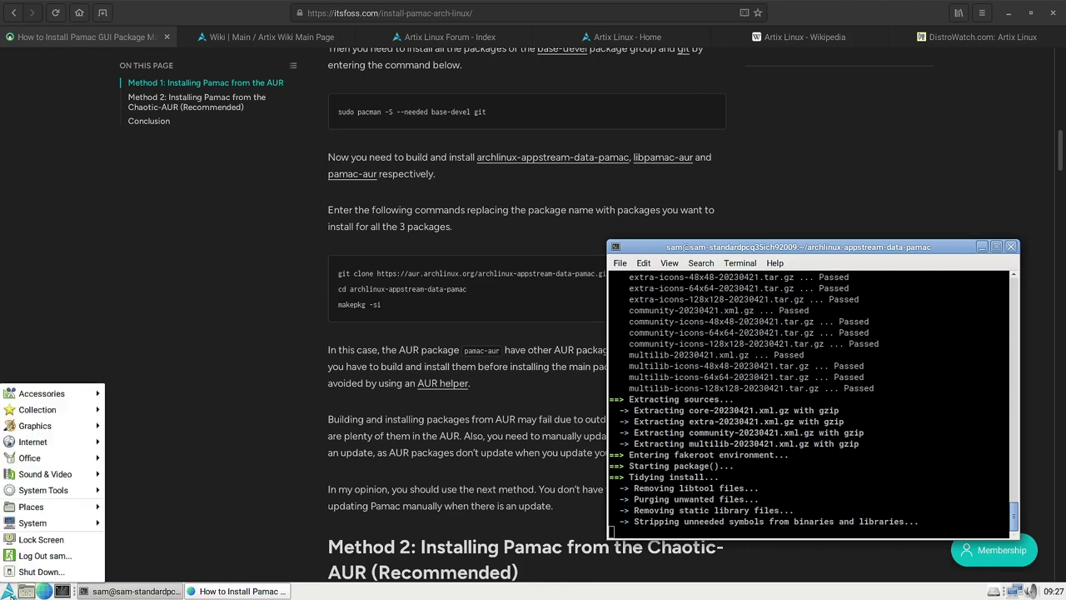
mouse_move(51, 393)
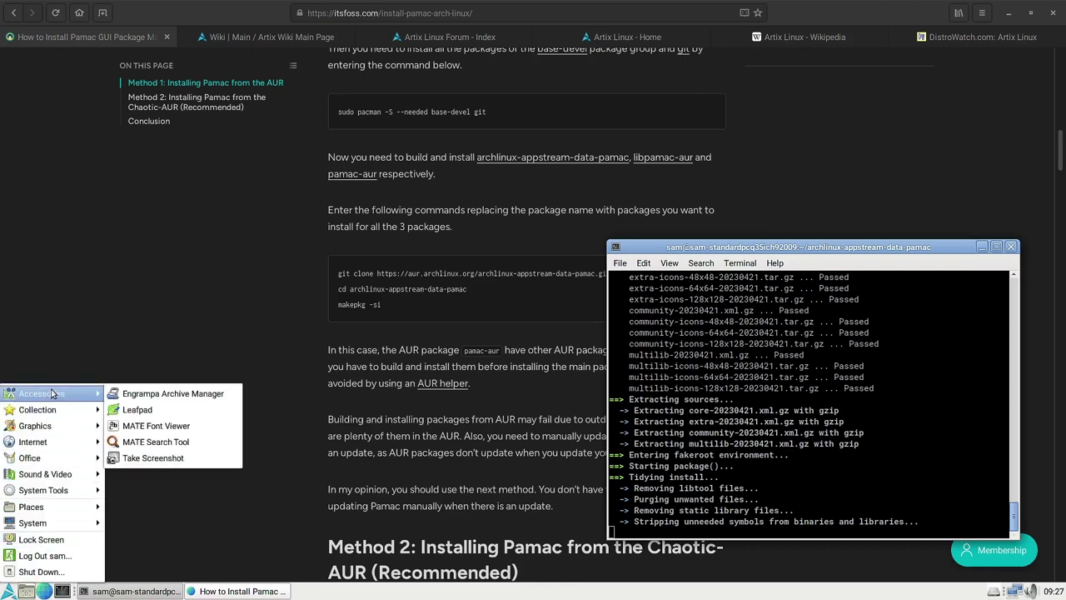
mouse_move(46, 460)
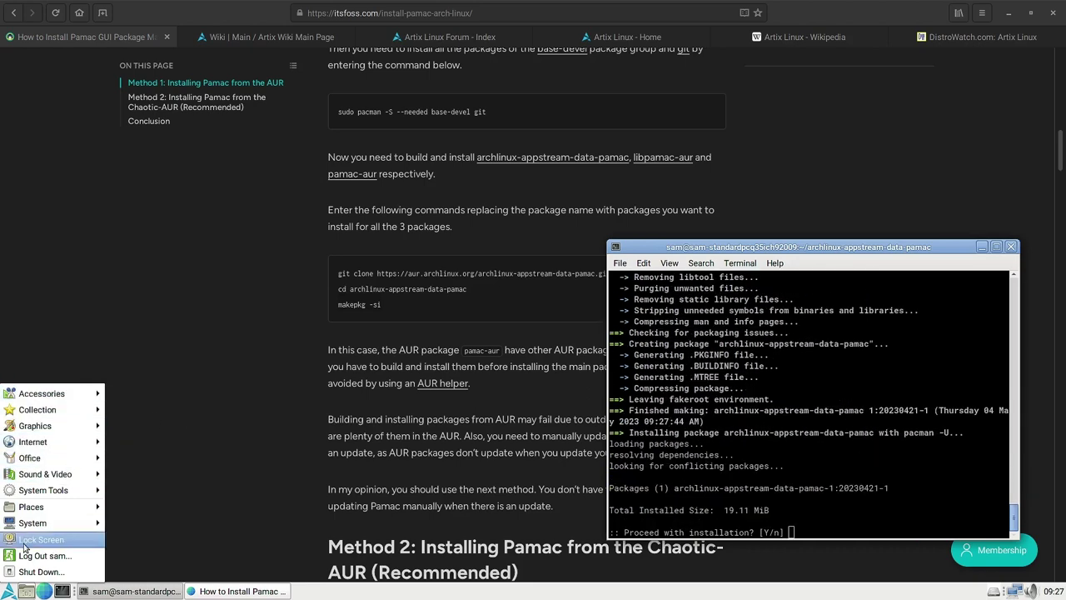
click(699, 416)
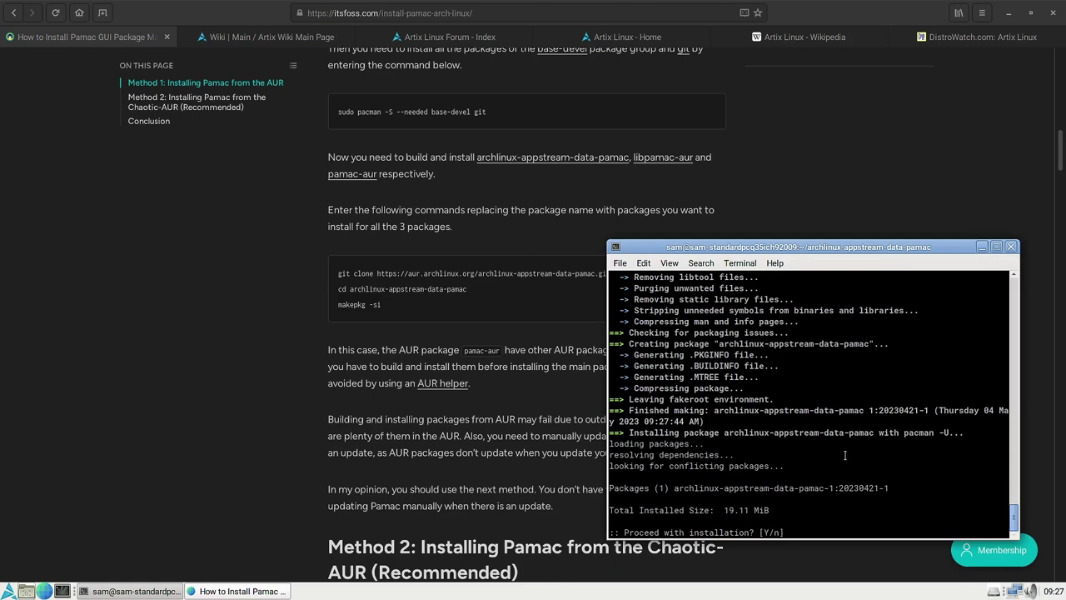
text(y)
key(Return)
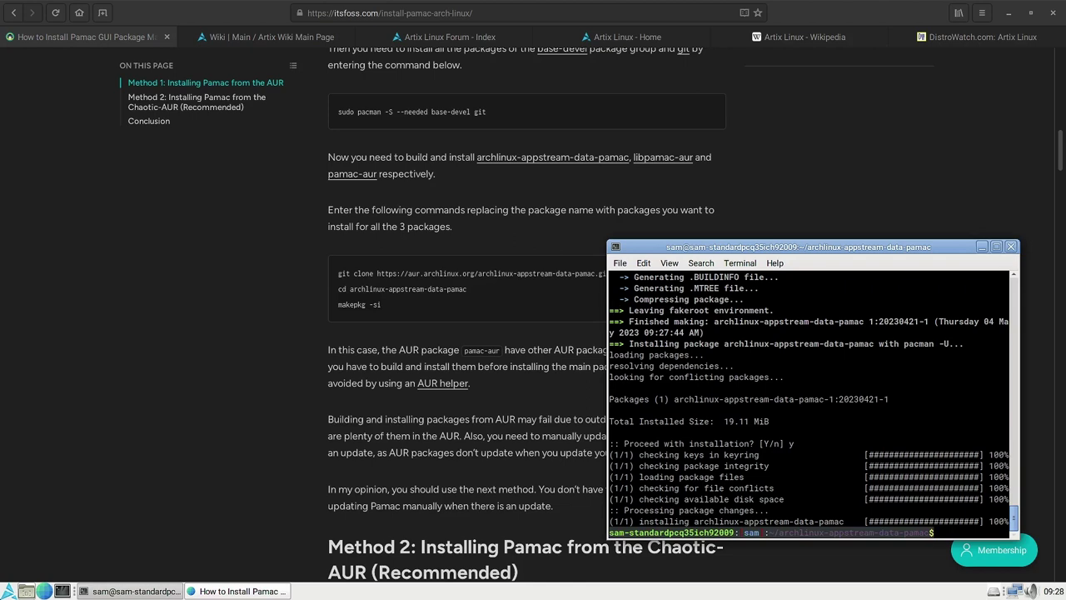
Look through the installed application categories, from System to Accessories, for a Pamac entry.
click(8, 590)
mouse_move(58, 524)
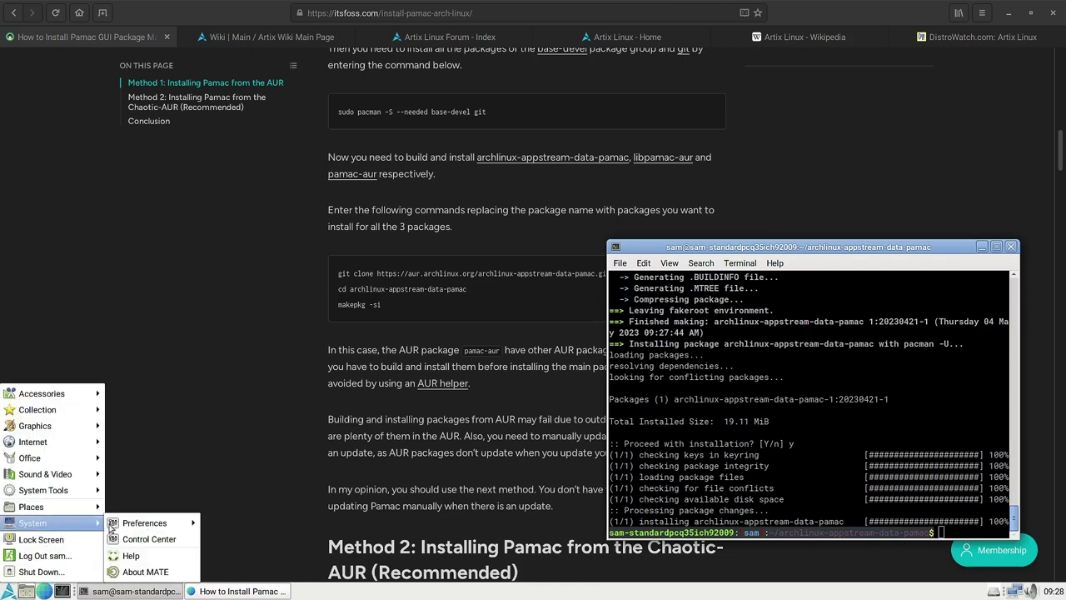
mouse_move(152, 522)
mouse_move(67, 496)
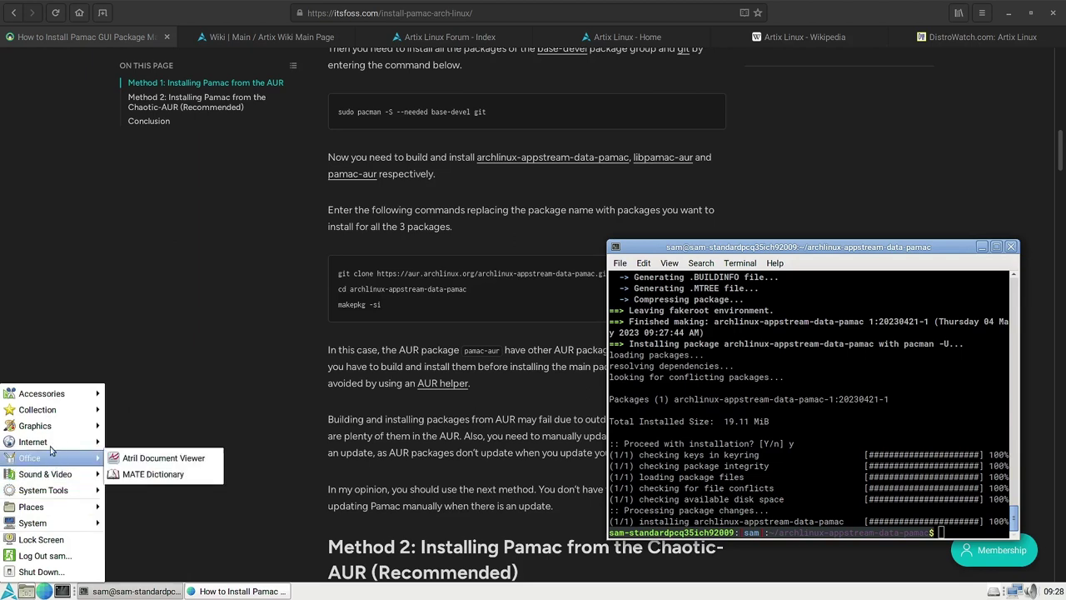
mouse_move(50, 444)
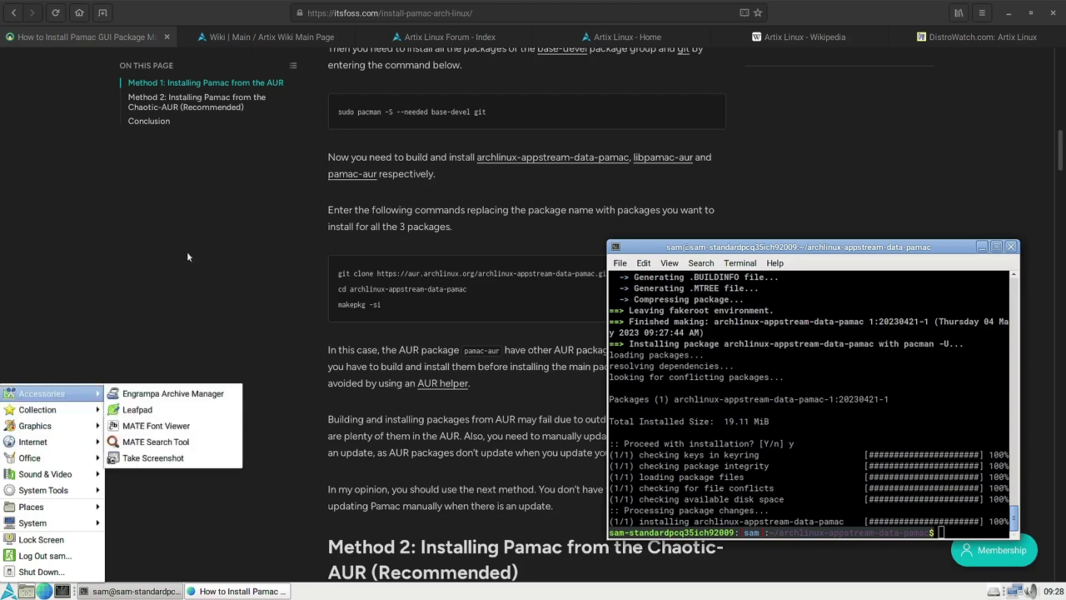
click(869, 171)
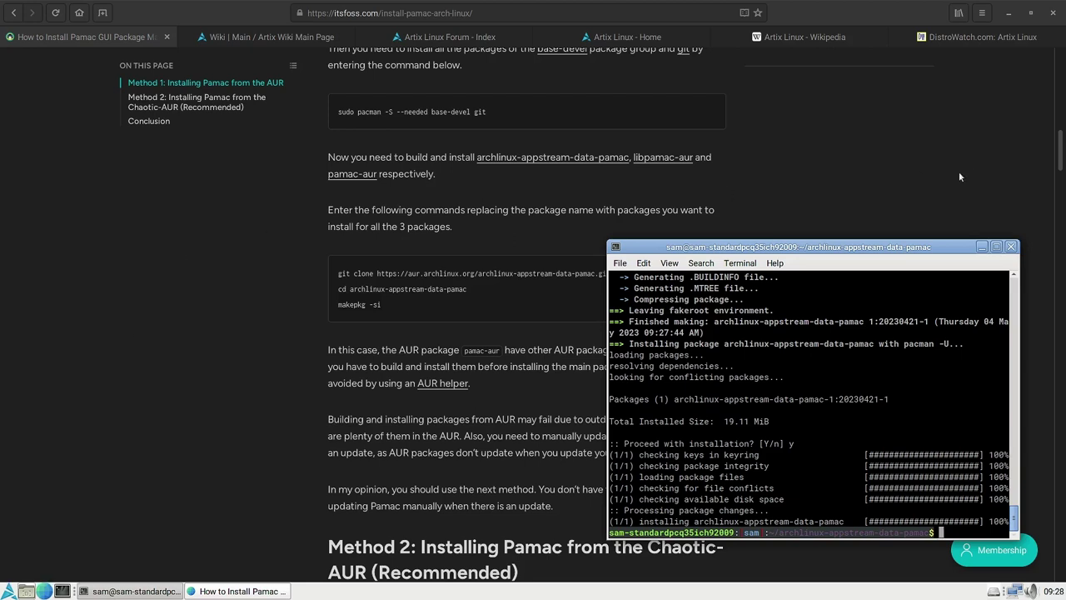
Close the terminal and the web browser, and restart the system.
click(1011, 246)
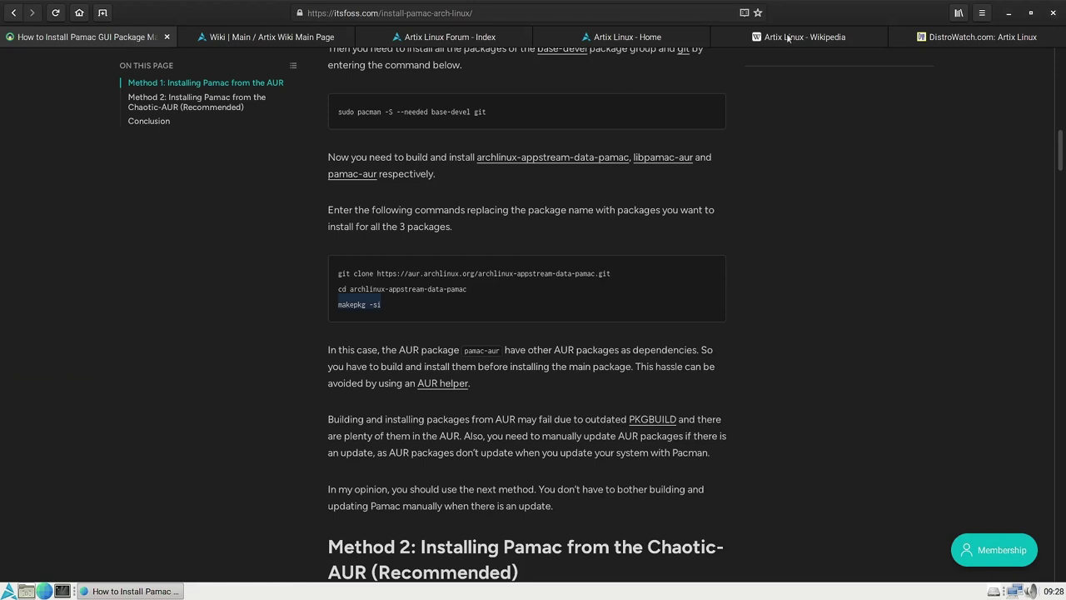
click(1053, 14)
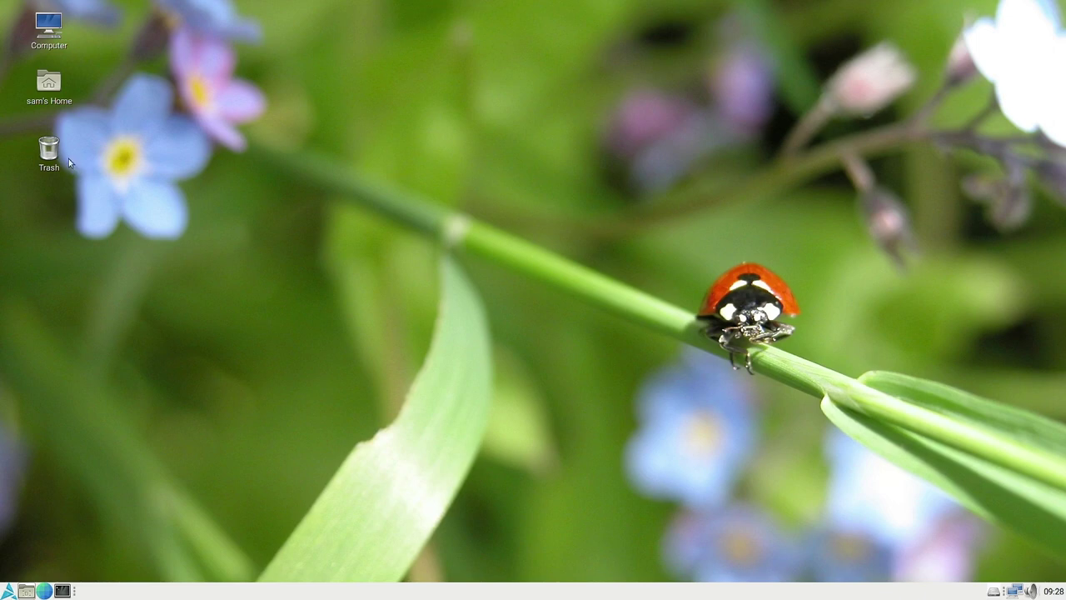
click(7, 590)
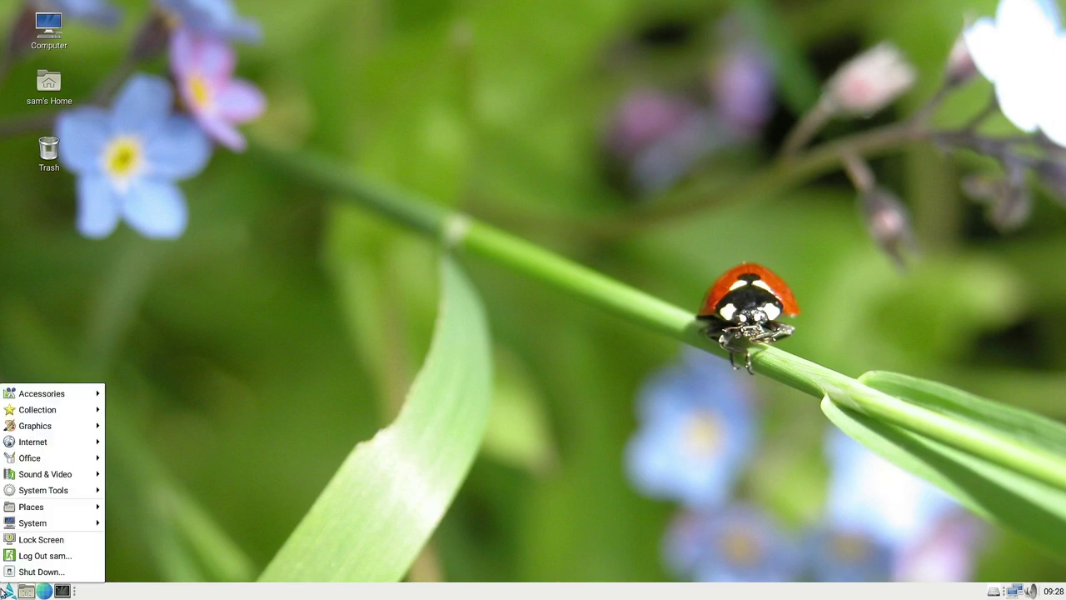
click(31, 573)
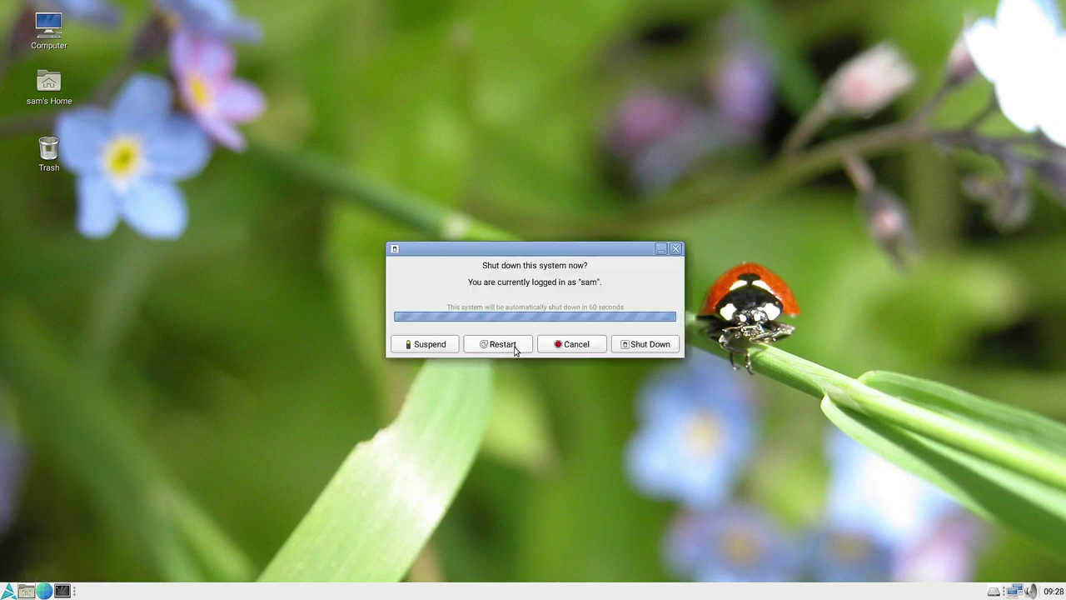
click(513, 350)
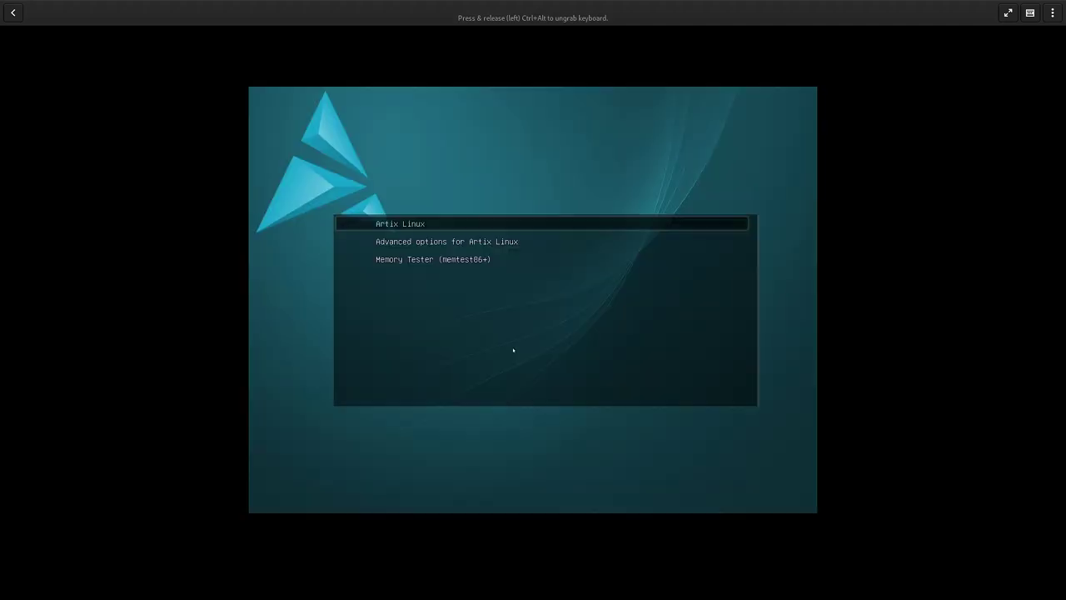
Boot the Artix Linux entry and log in to the desktop with the account password.
key(Return)
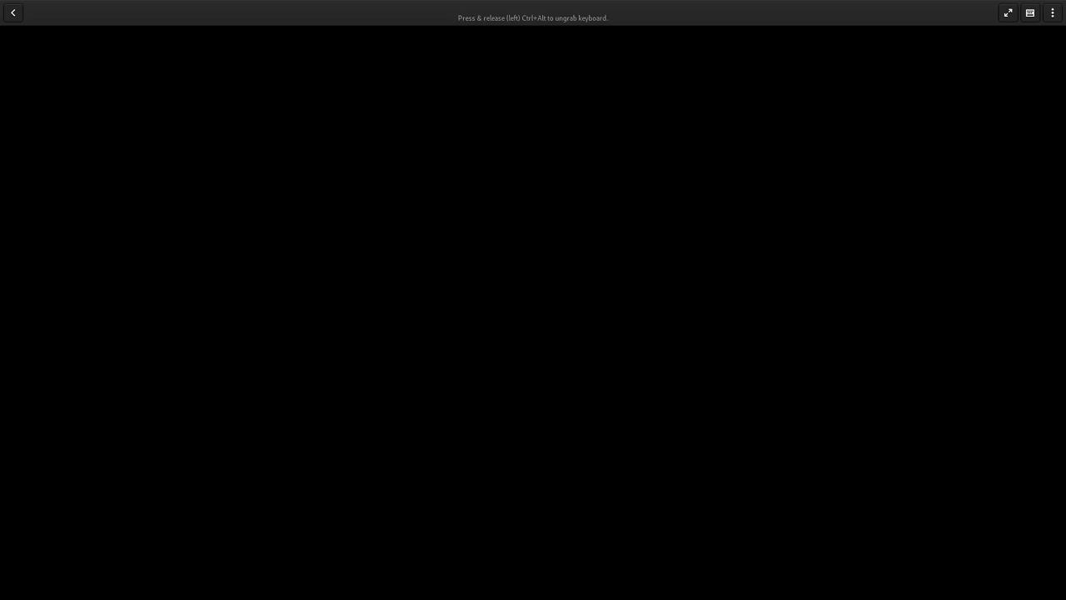
text(••••••)
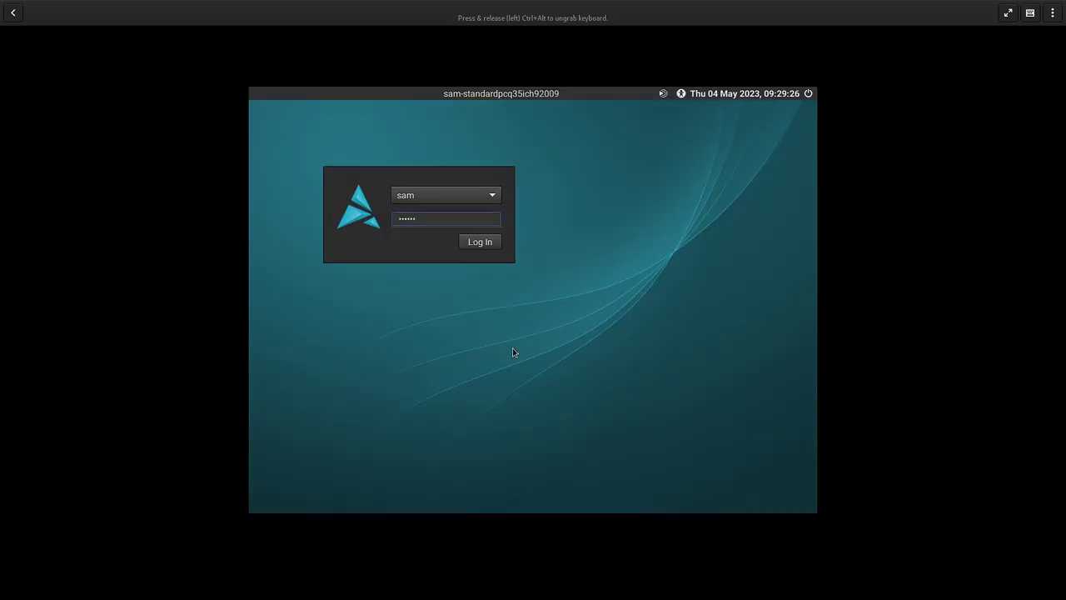
key(Return)
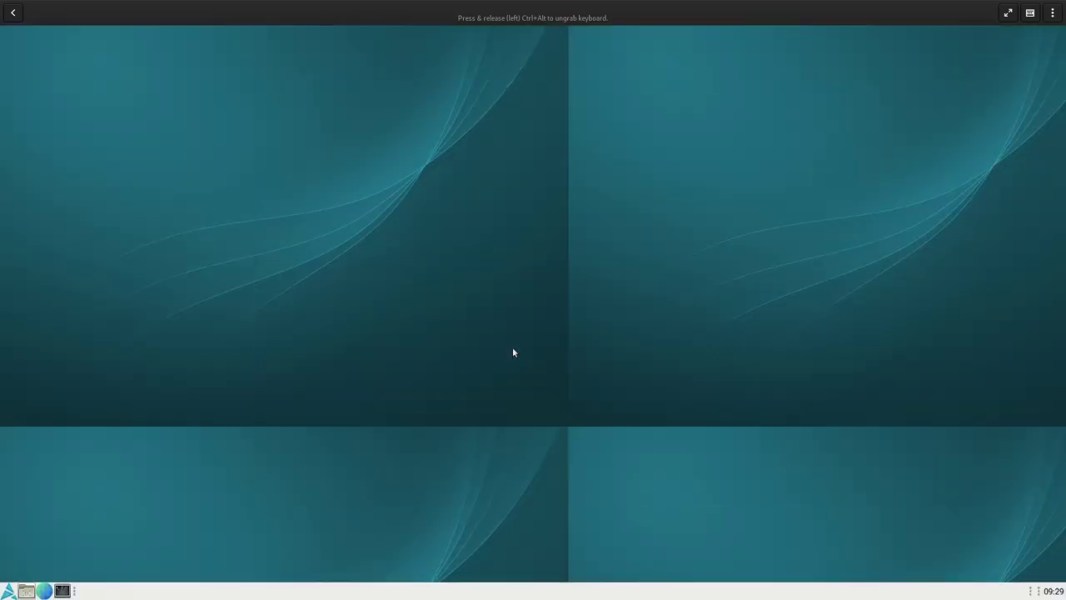
Check the application categories, System Tools and the system preferences for Pamac after the restart.
click(10, 592)
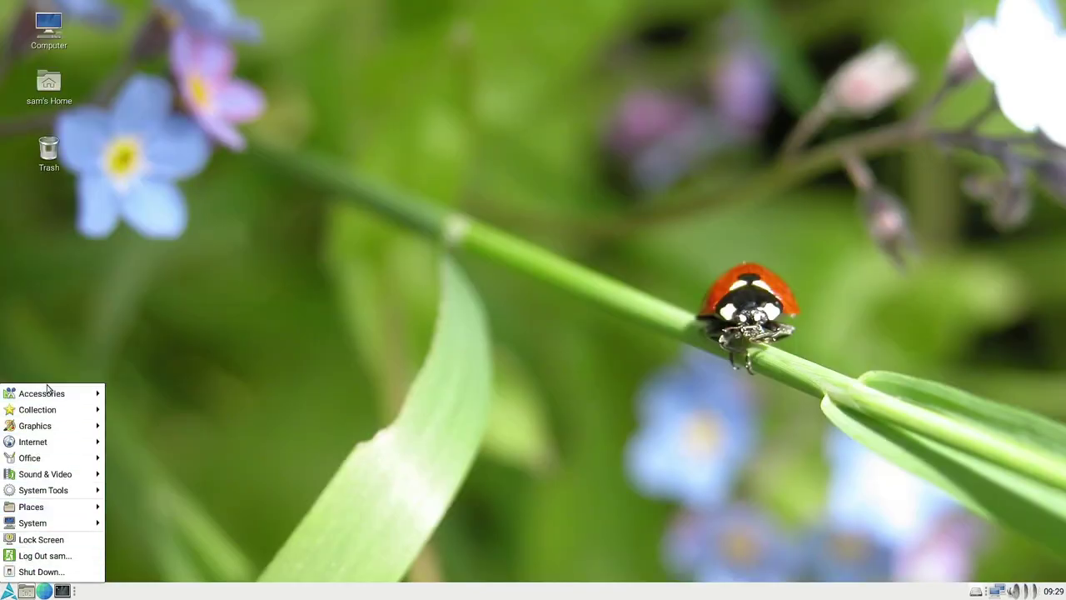
mouse_move(48, 393)
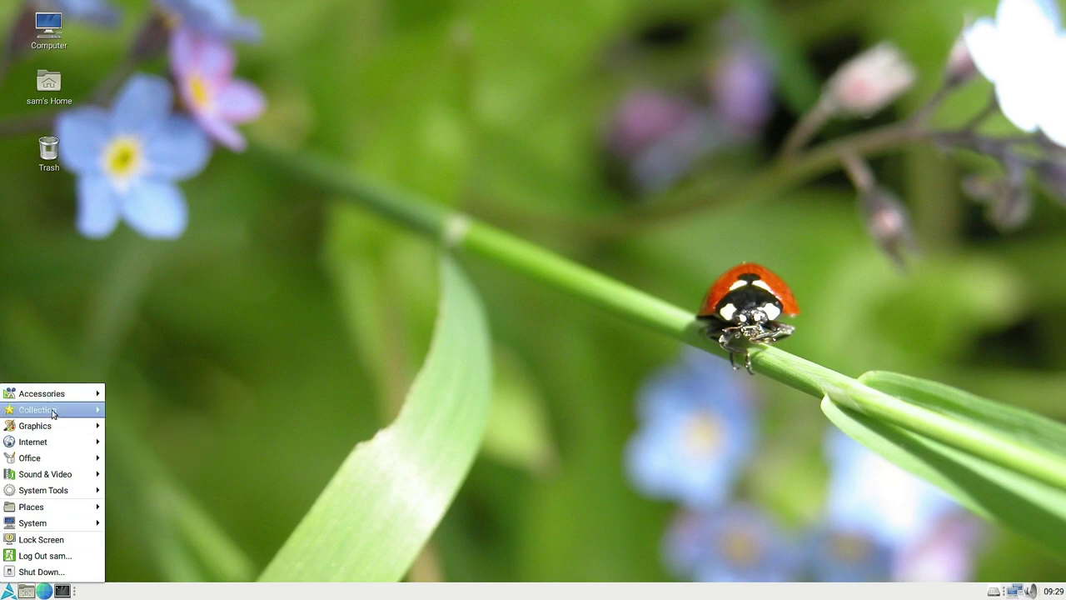
mouse_move(48, 426)
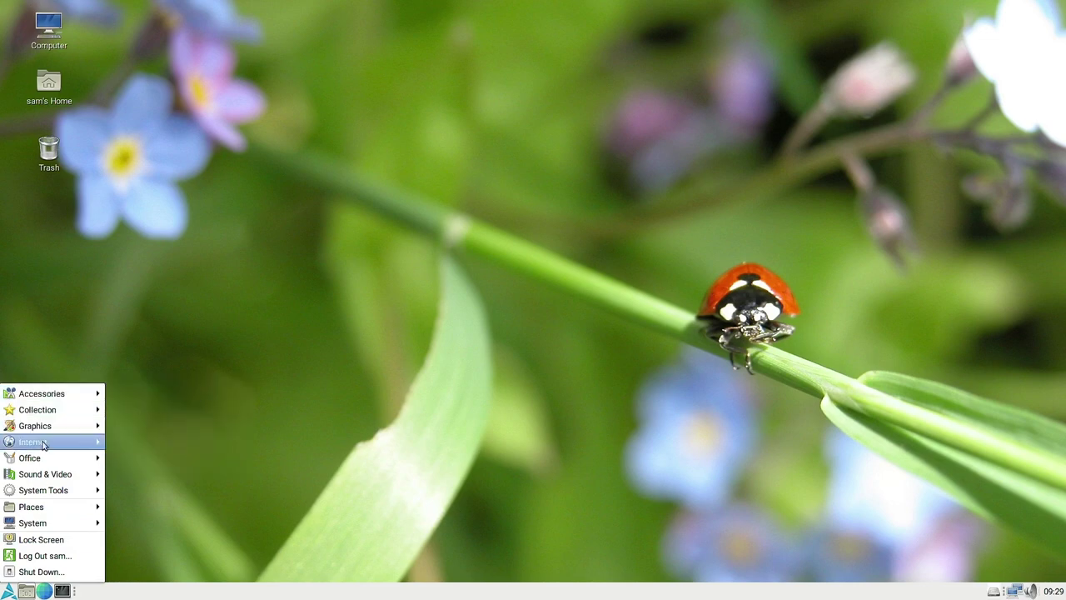
mouse_move(41, 463)
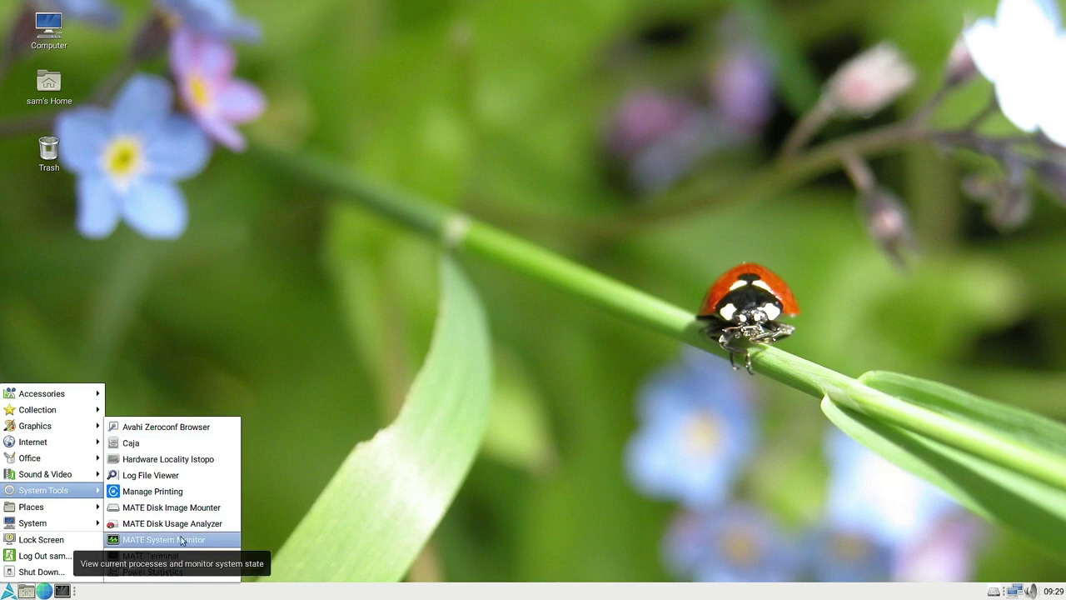
mouse_move(47, 512)
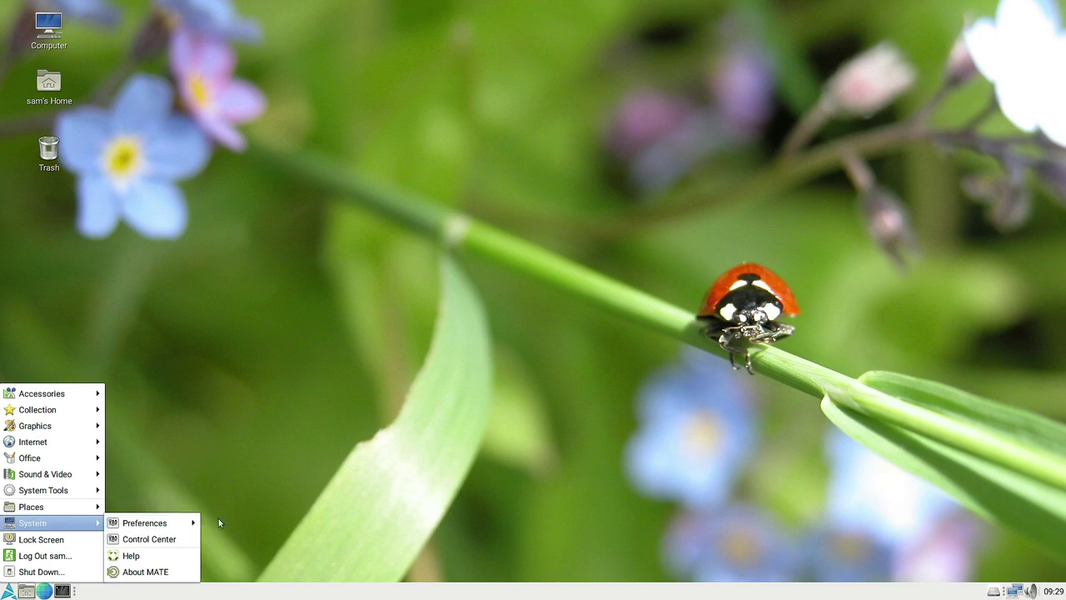
mouse_move(147, 520)
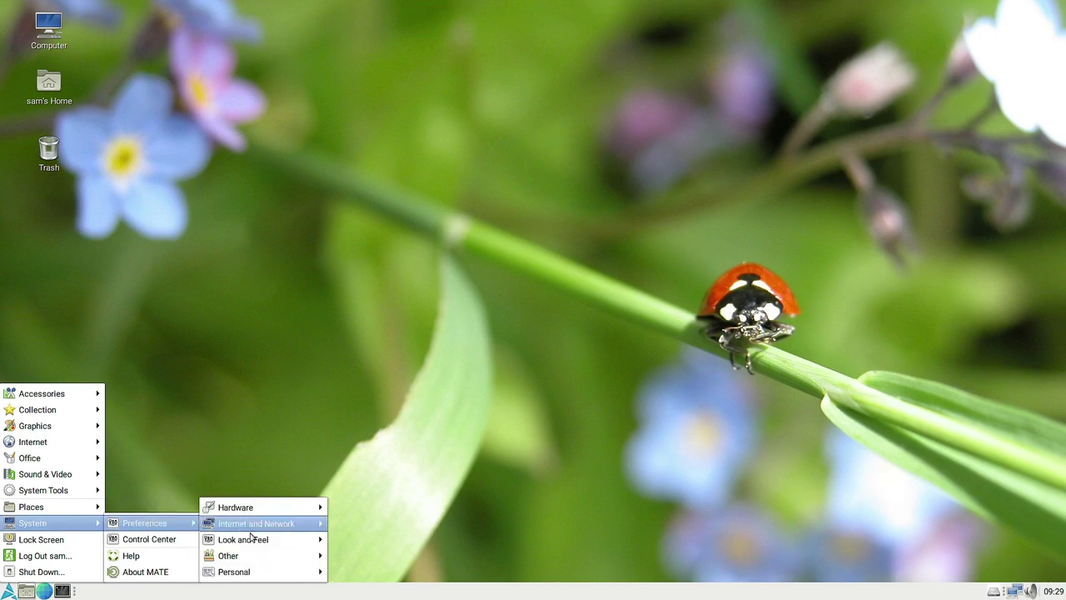
mouse_move(241, 572)
mouse_move(246, 506)
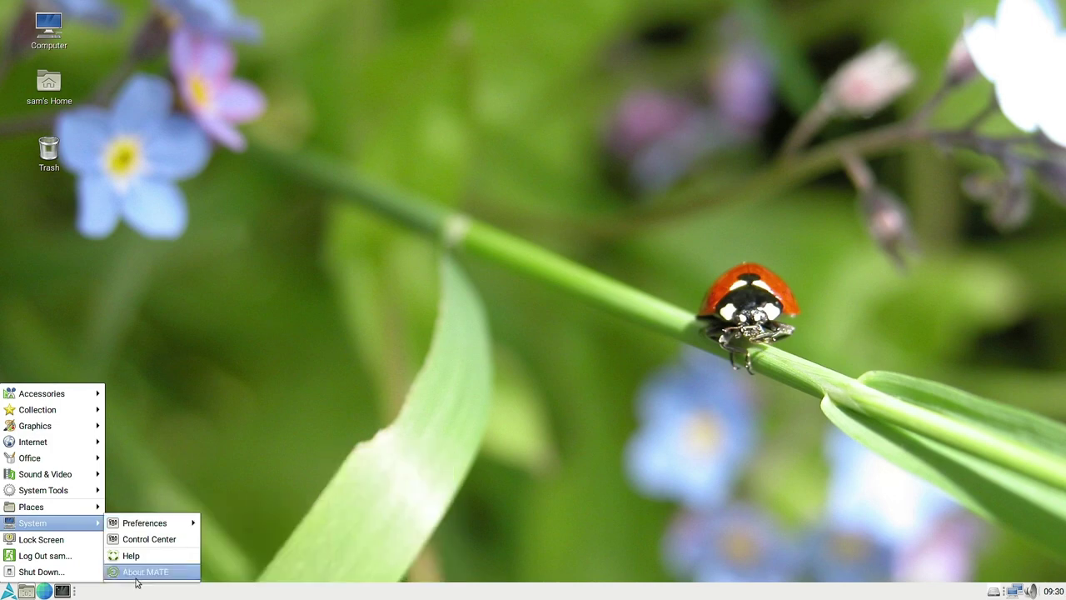
click(416, 324)
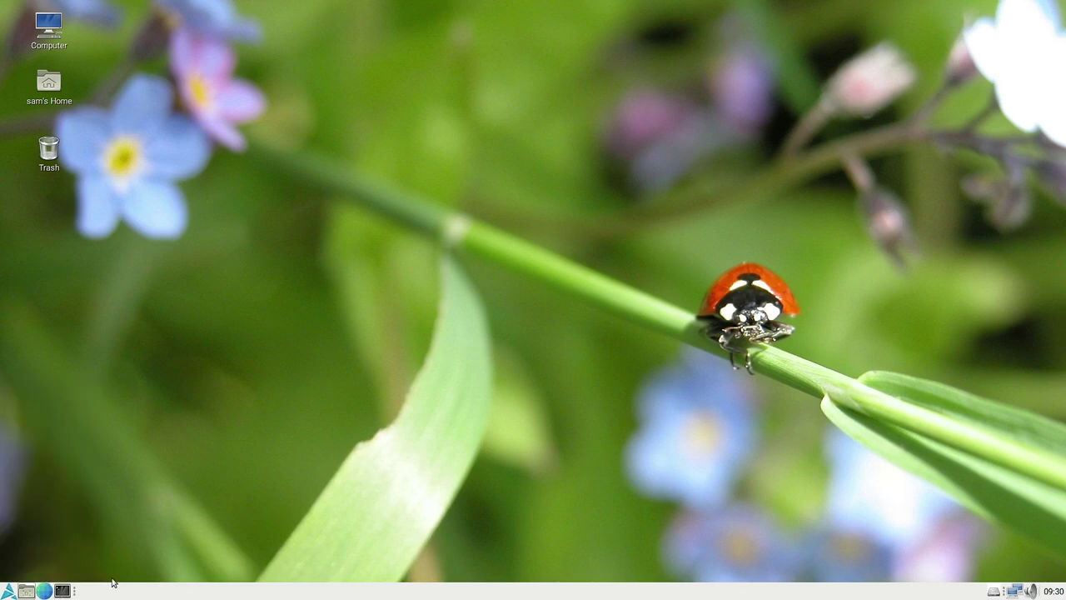
Try to start Pamac by running pamac in a new terminal window, and close the terminal.
click(63, 593)
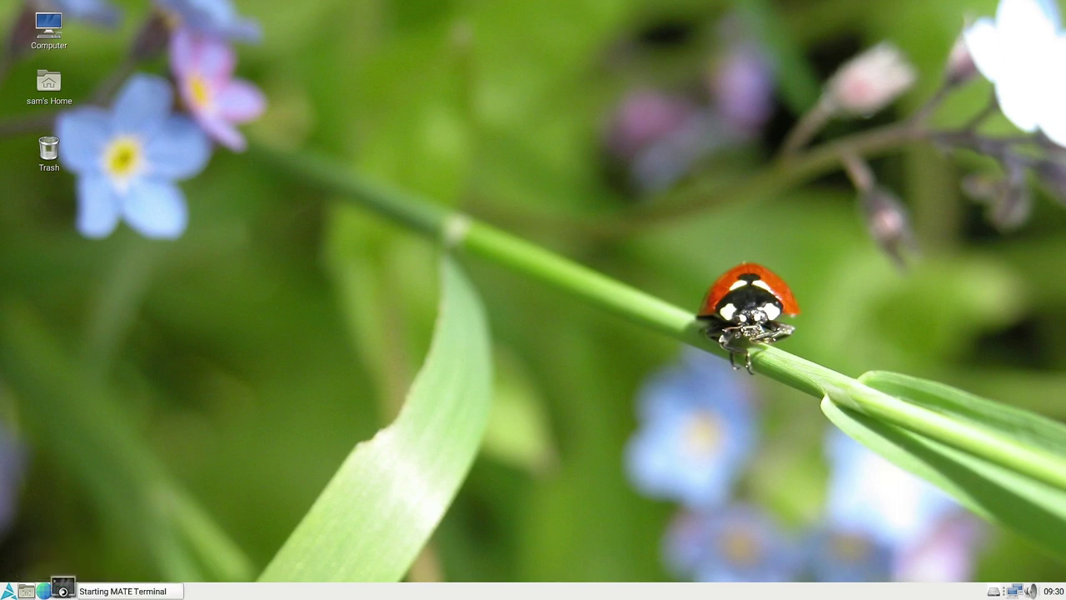
text(p)
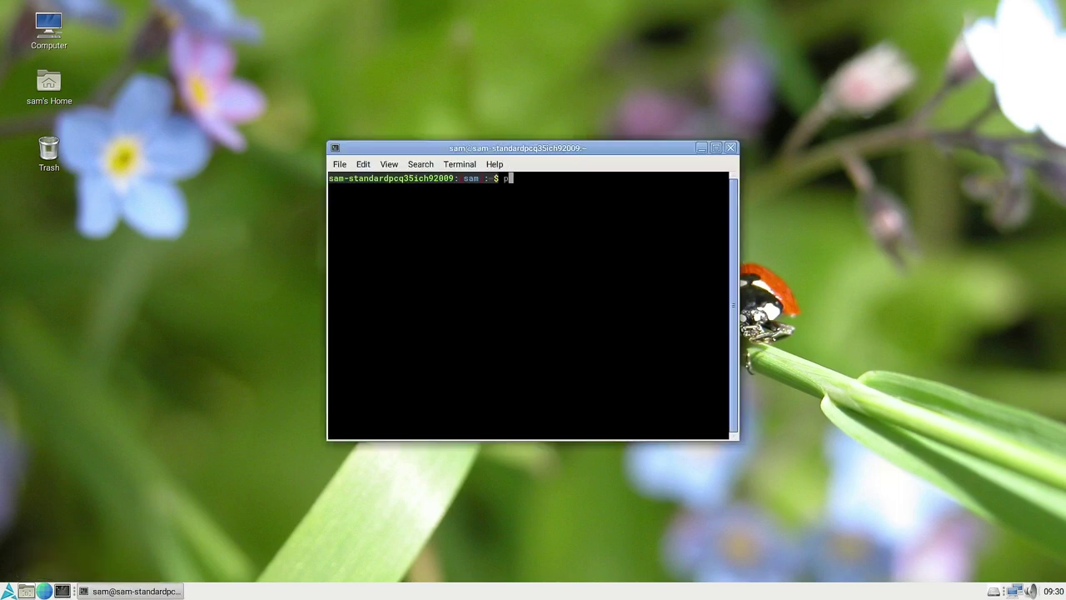
text(amac)
key(Return)
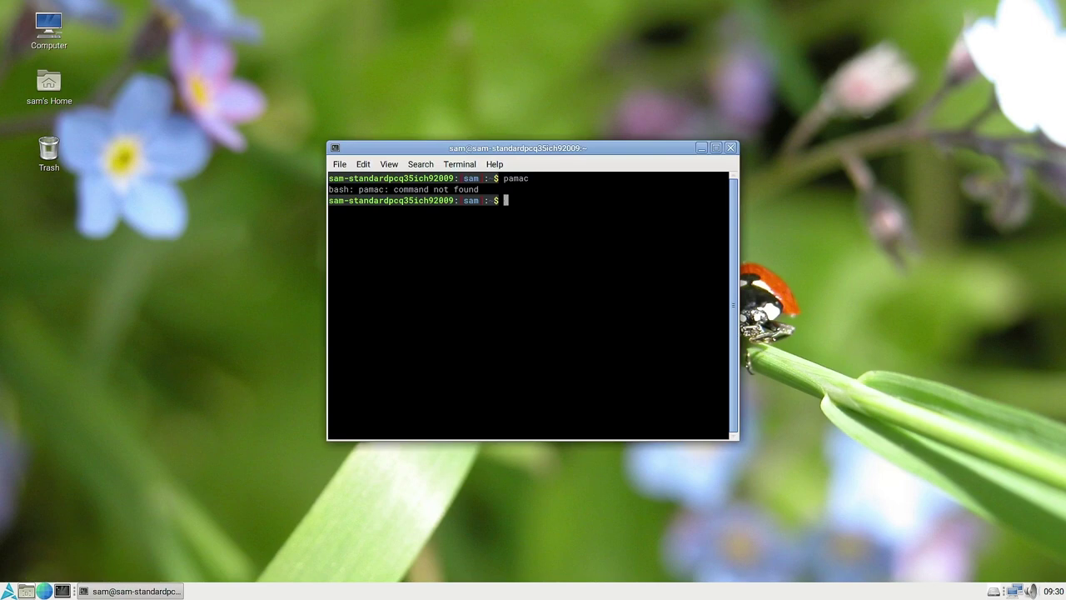
click(730, 149)
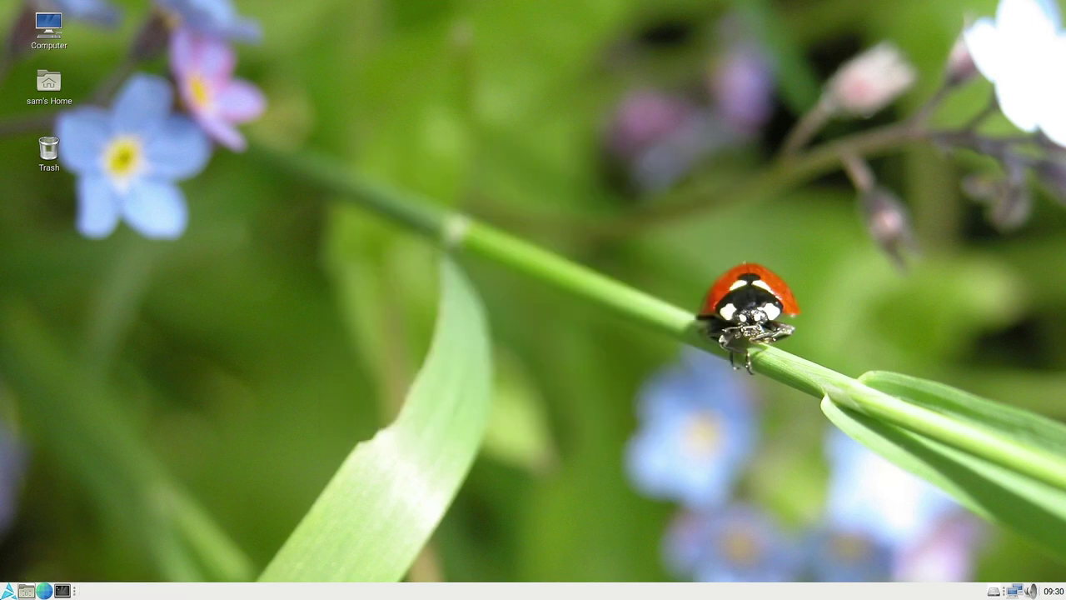
Search the home folder for files named pamac with MATE Search Tool and inspect the matching package archive entry.
click(8, 591)
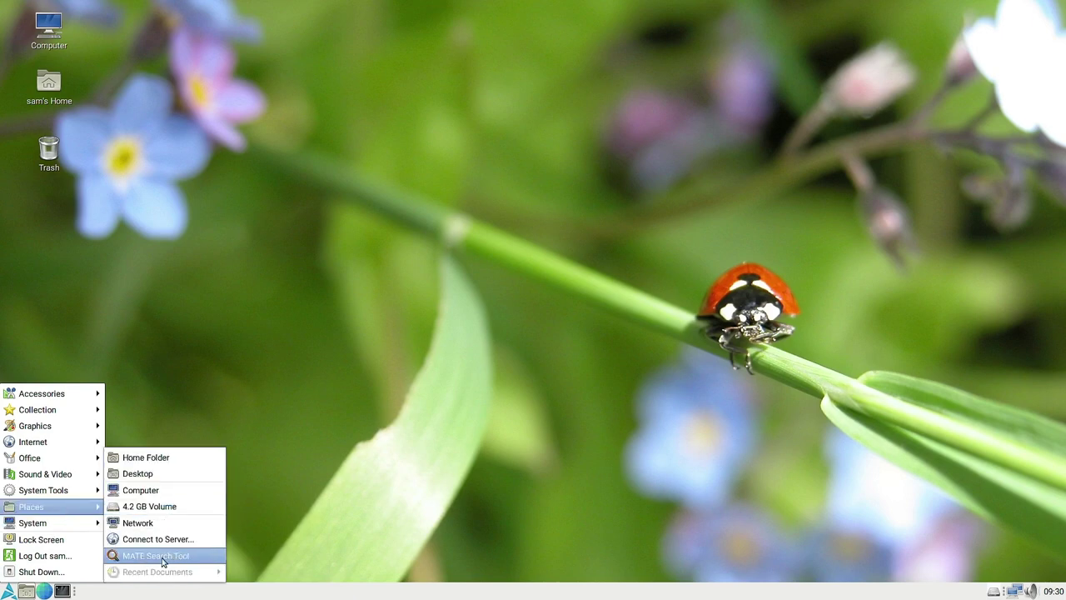
click(166, 558)
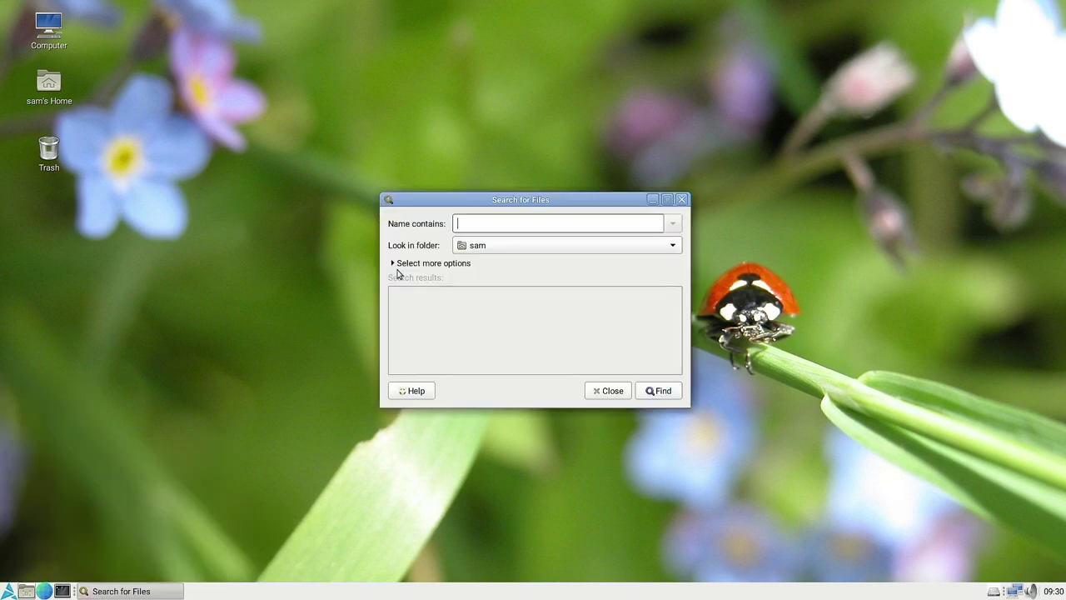
text(pamac)
key(Return)
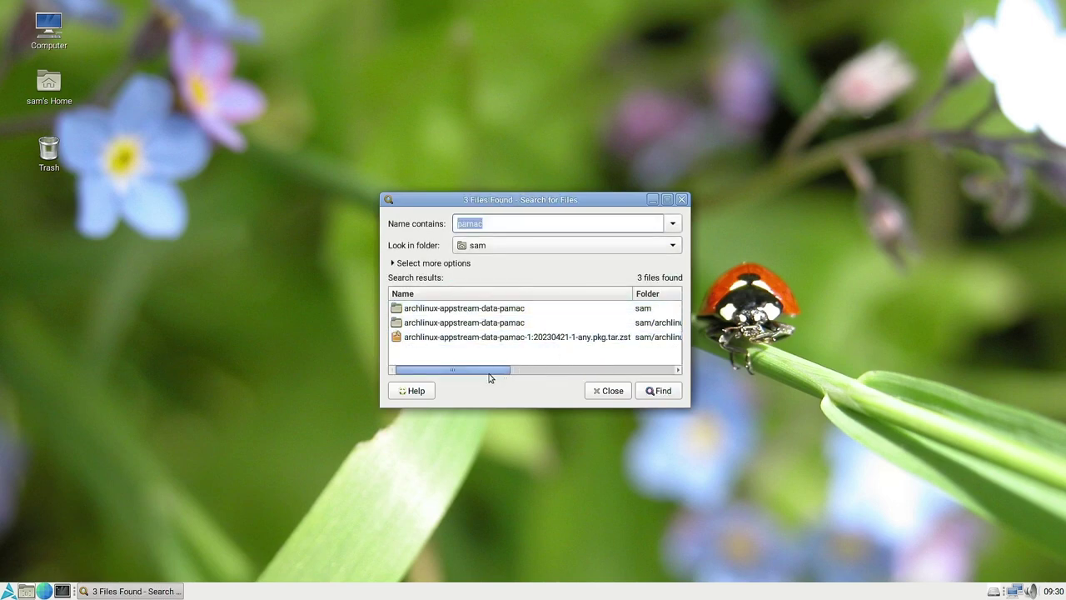
drag(491, 376, 440, 375)
click(467, 336)
click(481, 328)
click(479, 340)
Check the application categories, Places and the Hardware, Look and Feel and Personal preferences for a Pamac entry.
click(8, 591)
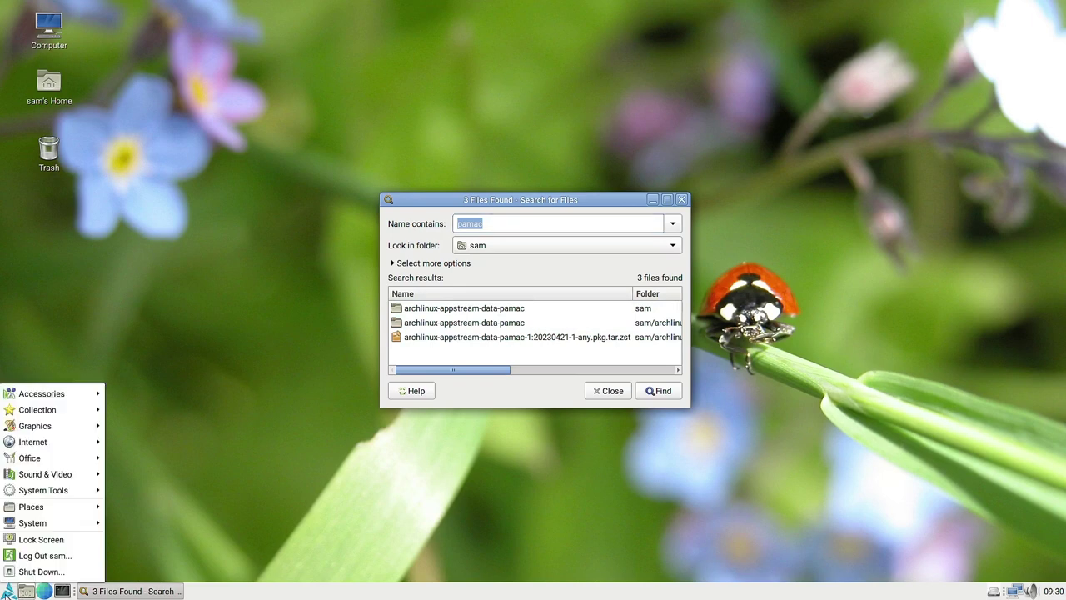
mouse_move(56, 448)
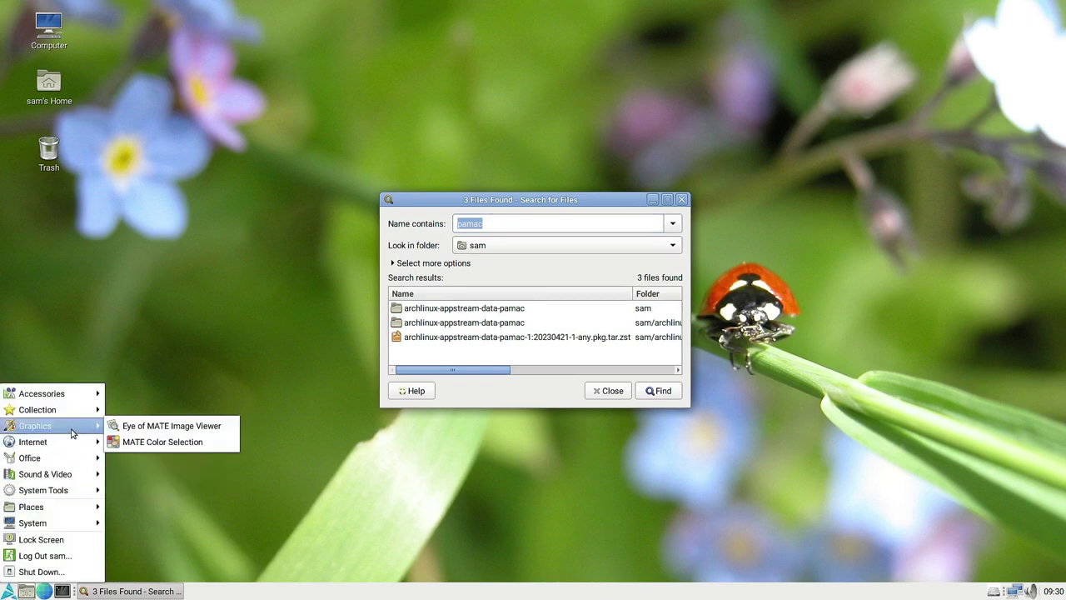
mouse_move(61, 398)
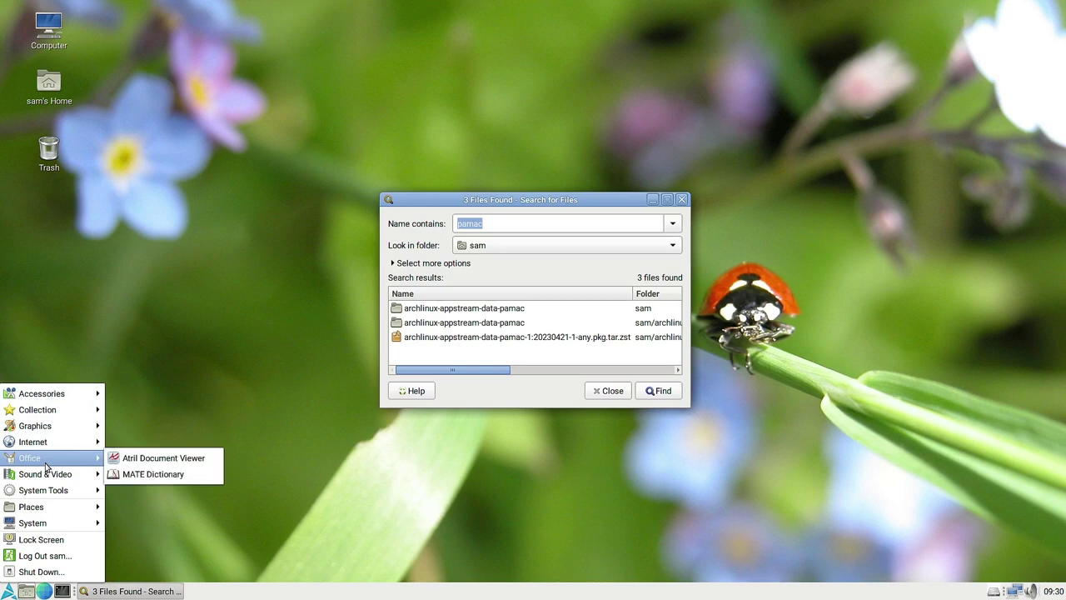
mouse_move(51, 478)
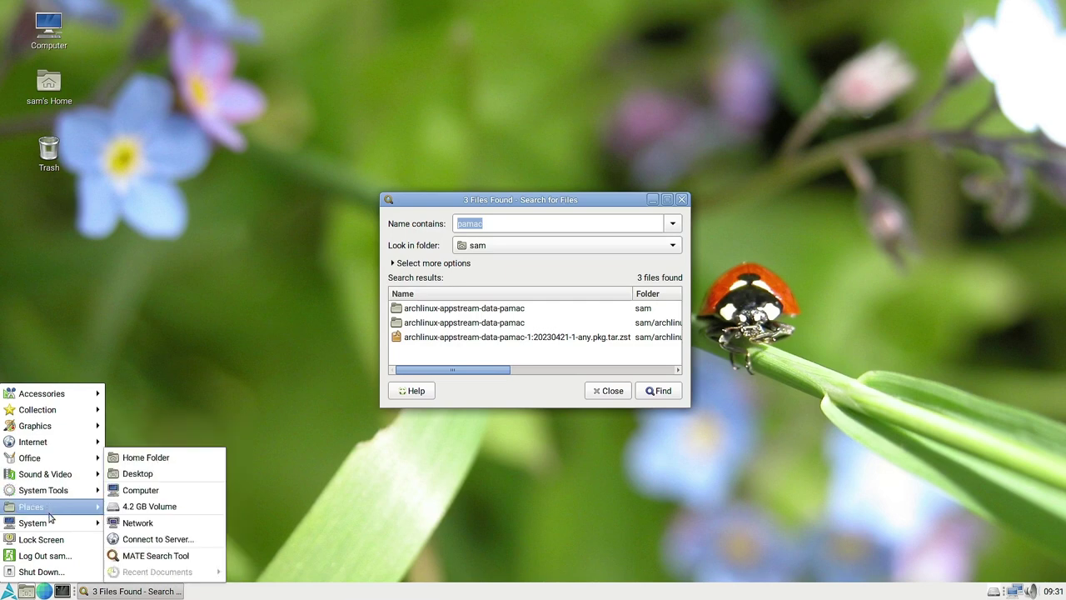
mouse_move(192, 524)
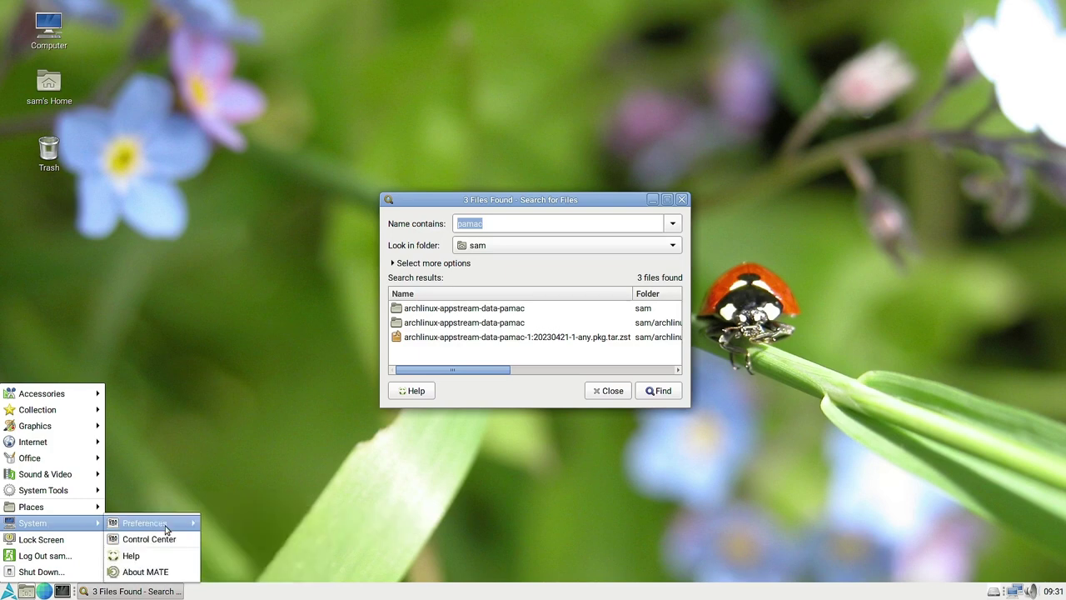
mouse_move(286, 510)
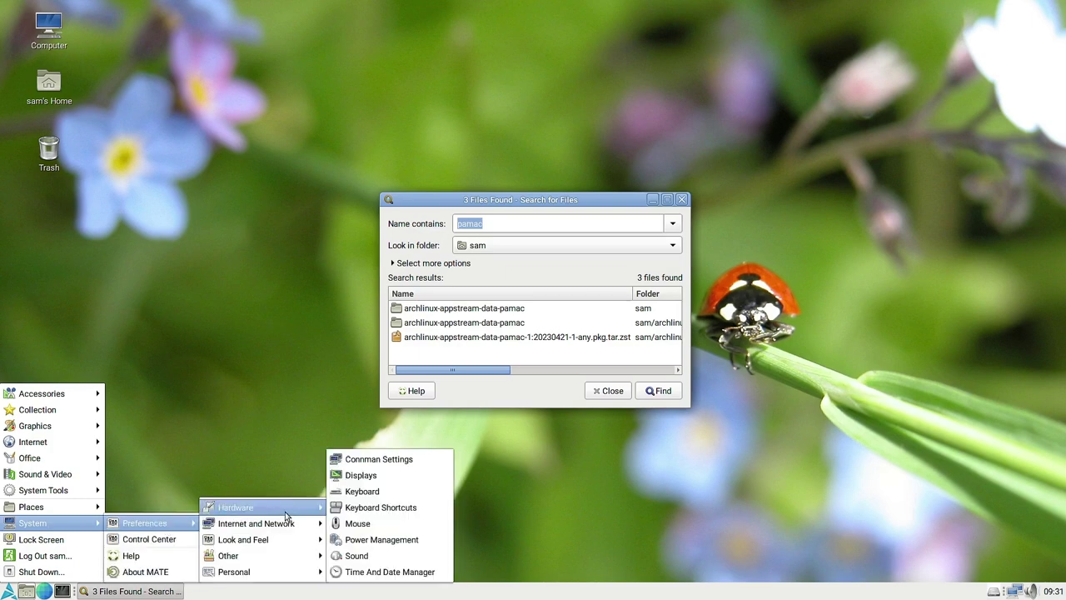
mouse_move(291, 546)
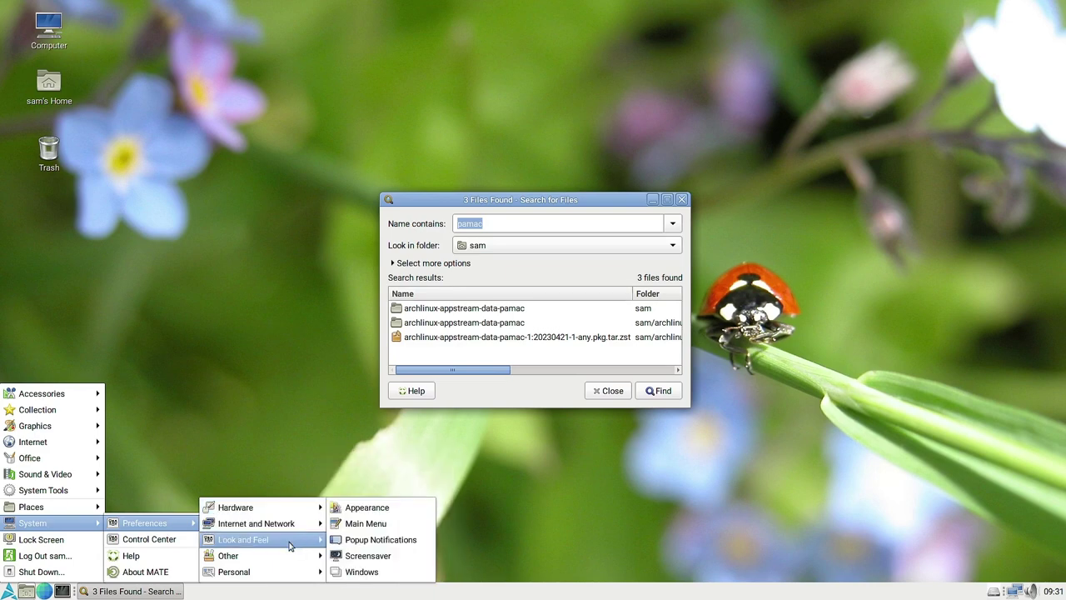
mouse_move(283, 575)
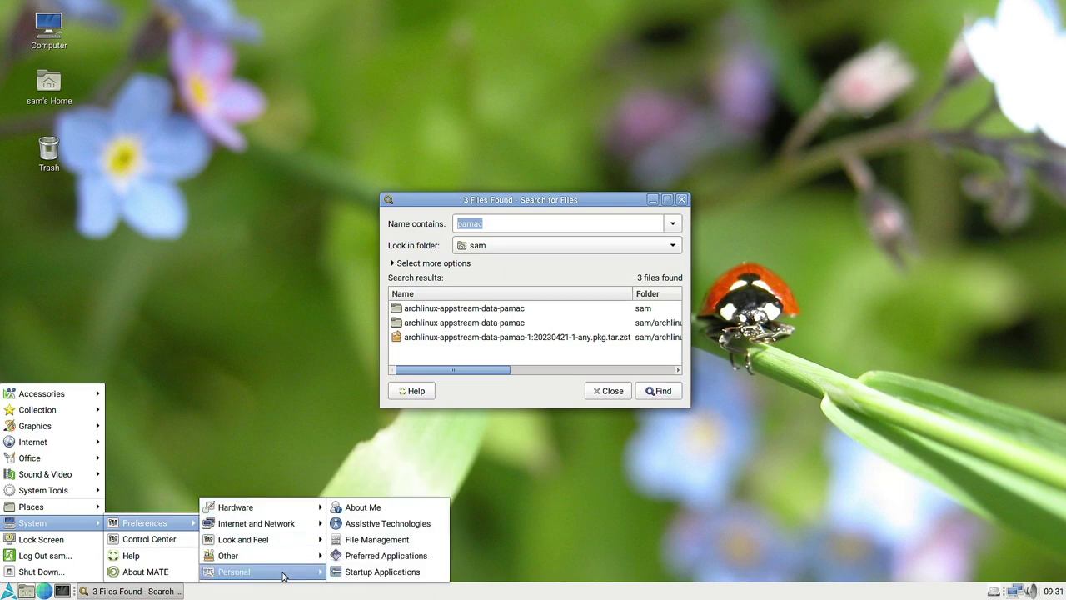
Review the Internet, System, Office and Accessibility defaults in Preferred Applications, and close it along with the file search window.
click(386, 556)
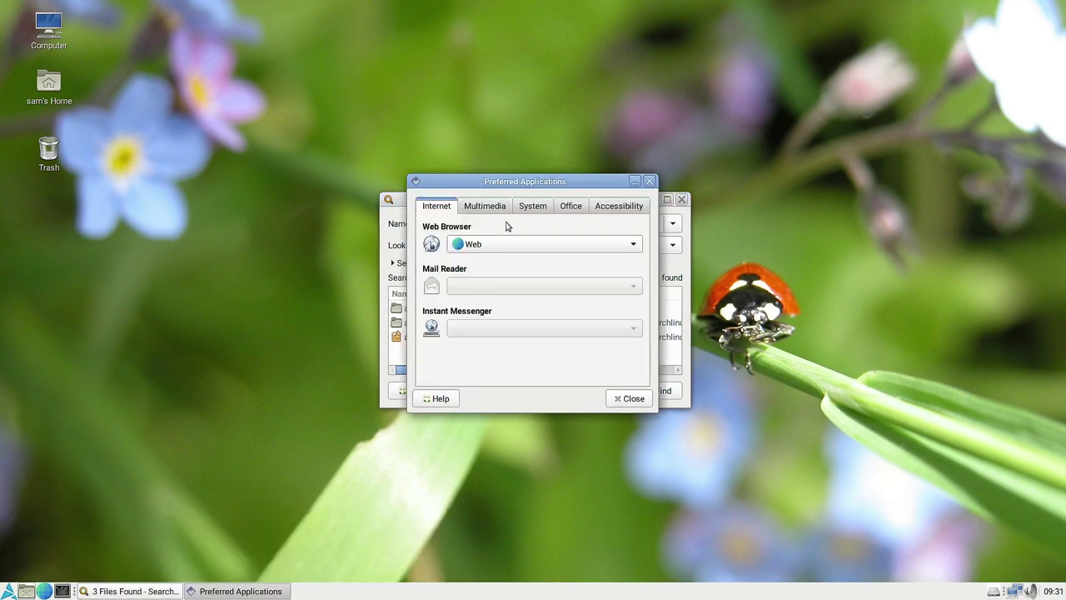
click(584, 210)
click(538, 210)
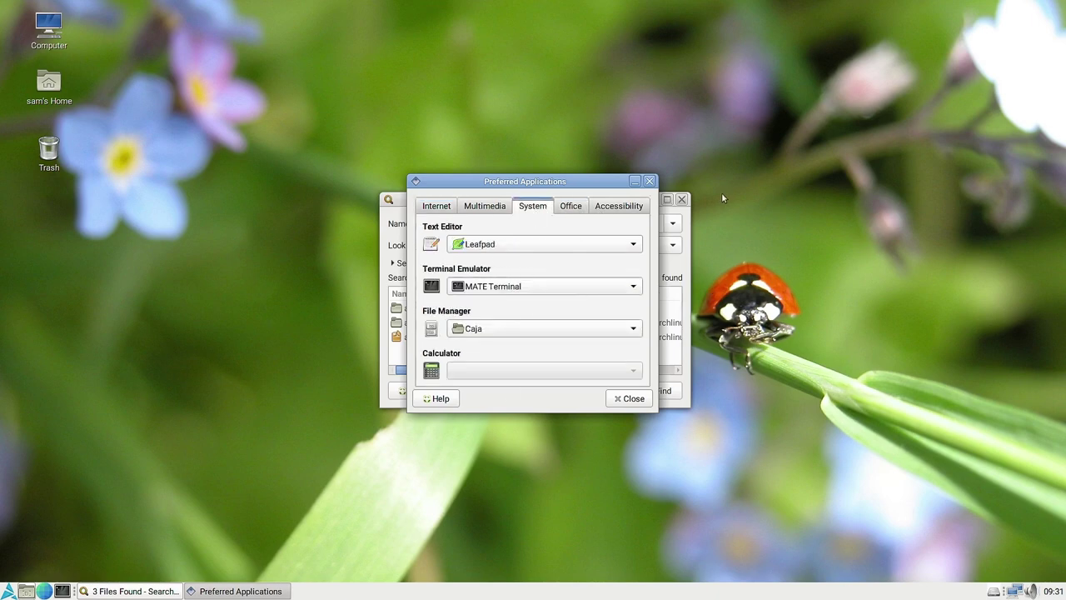
click(630, 207)
click(573, 208)
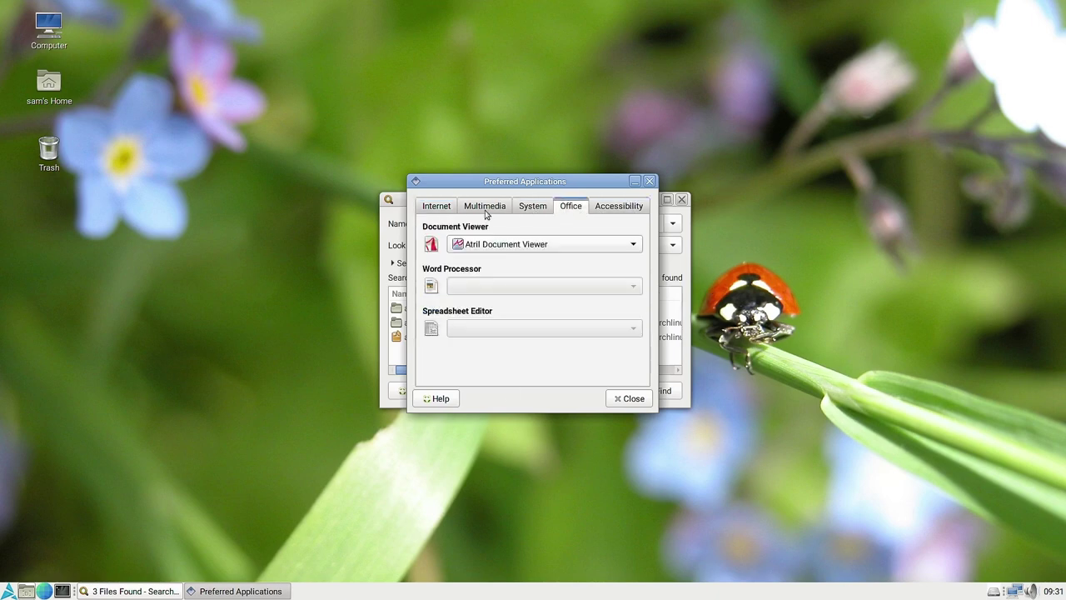
click(438, 211)
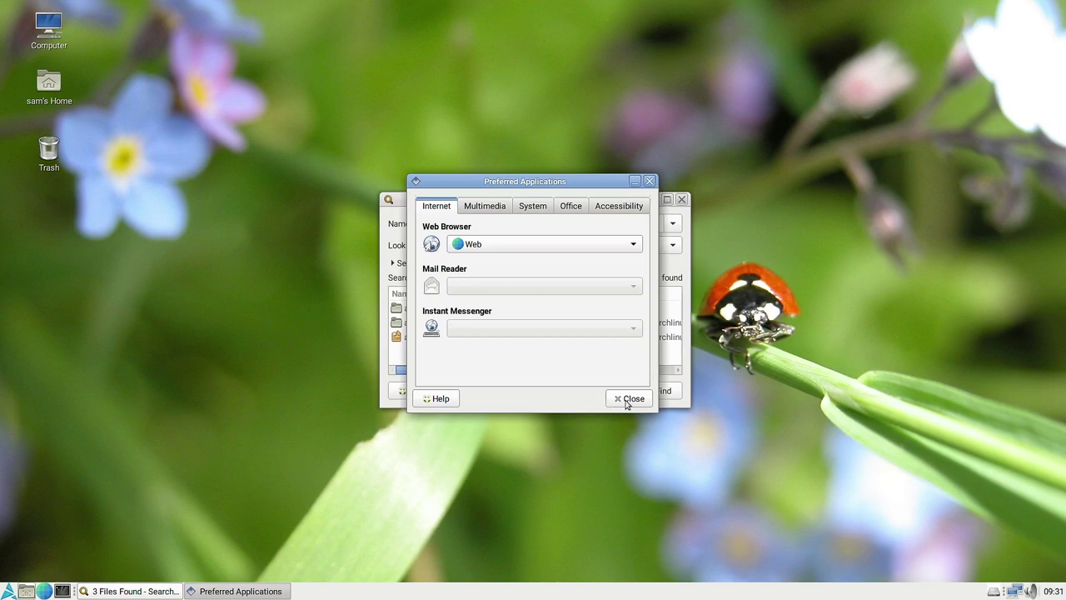
click(649, 181)
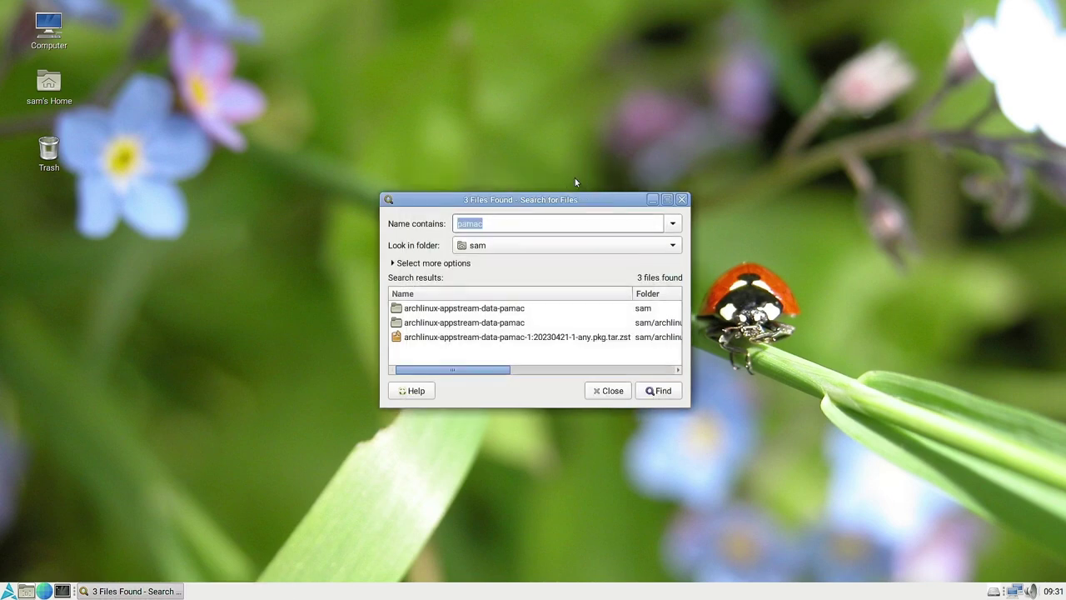
click(681, 200)
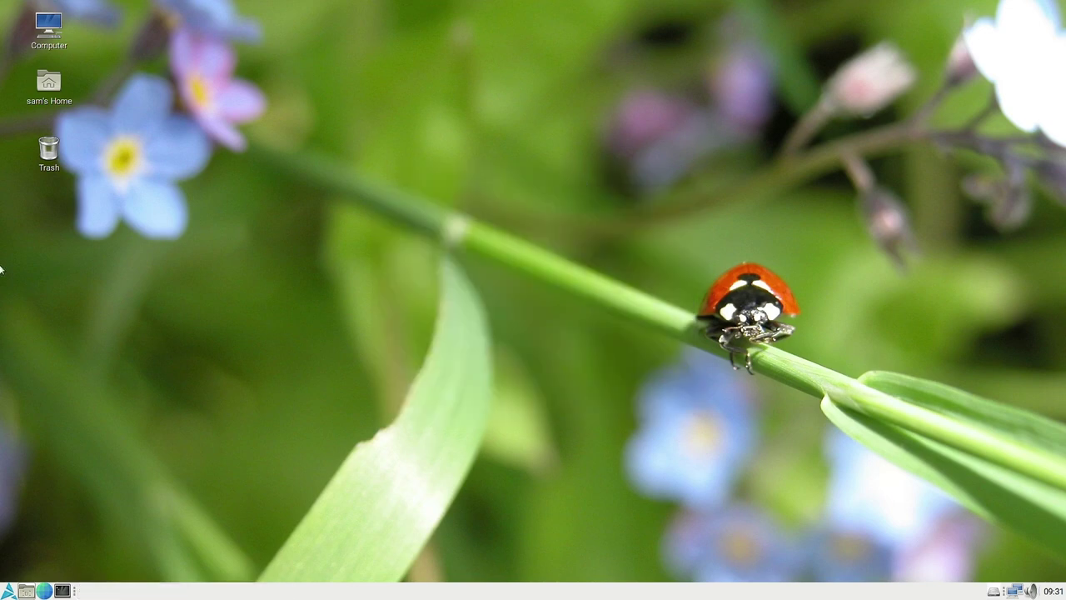
Switch to the web browser and read the It's FOSS guide's Chaotic-AUR method through to its Pamac GUI and CLI examples.
click(43, 591)
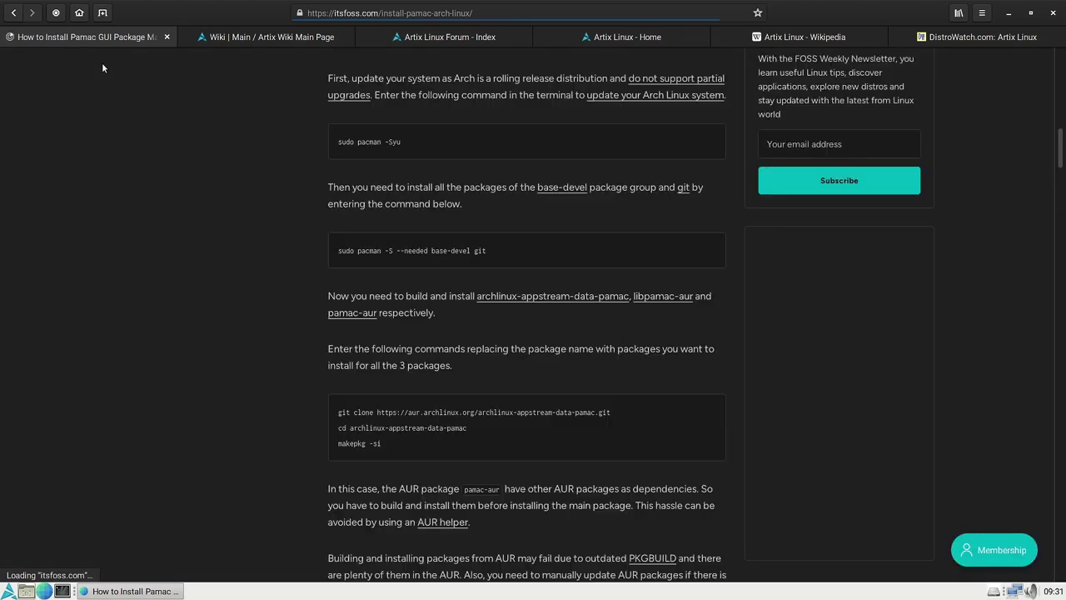
scroll(460, 458, down, 5)
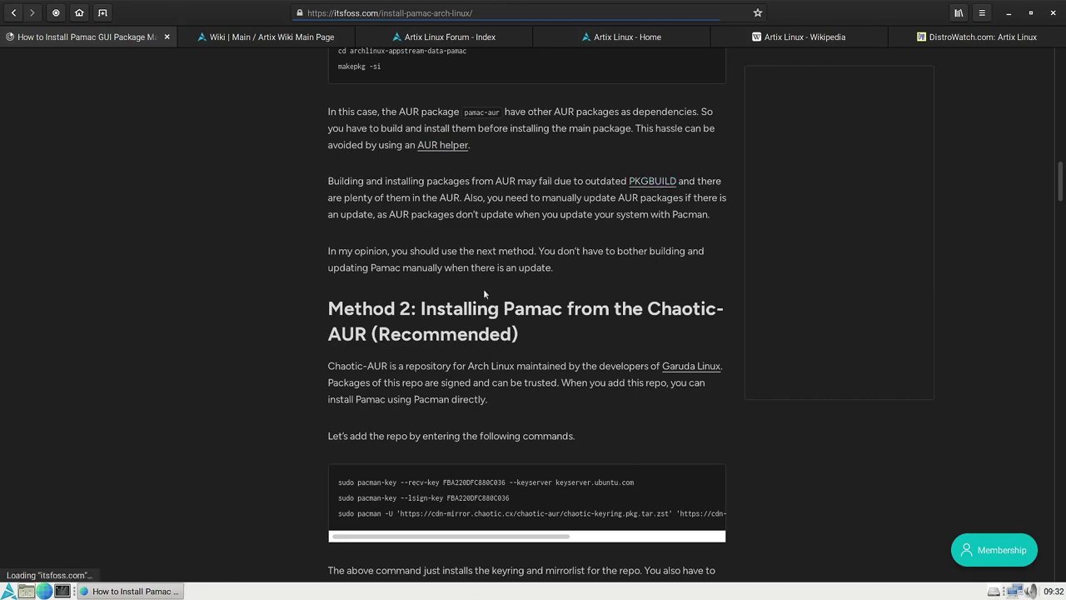
scroll(511, 341, down, 3)
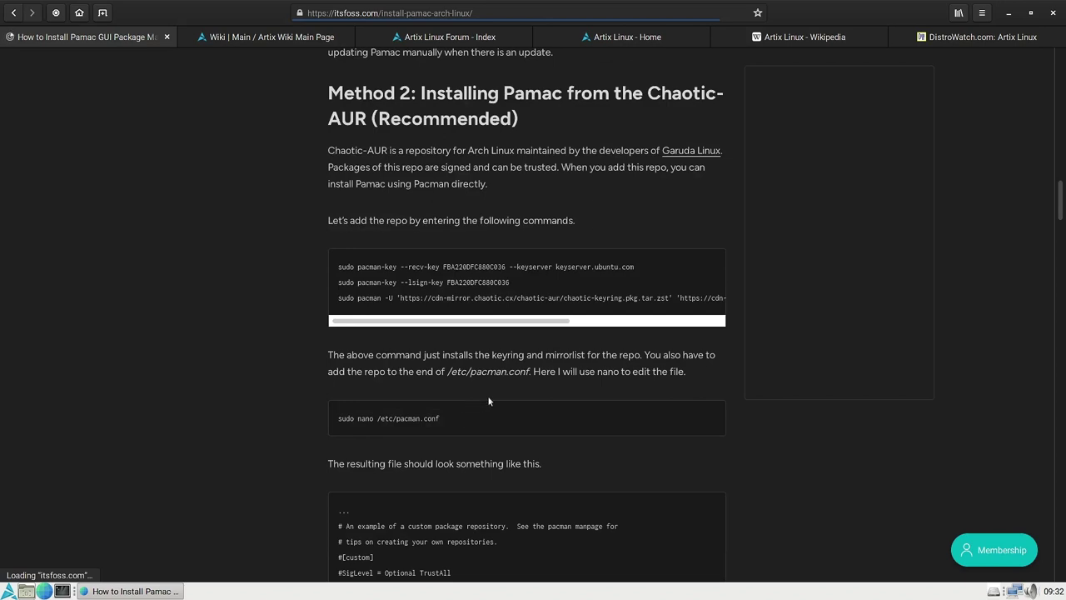
scroll(563, 402, down, 3)
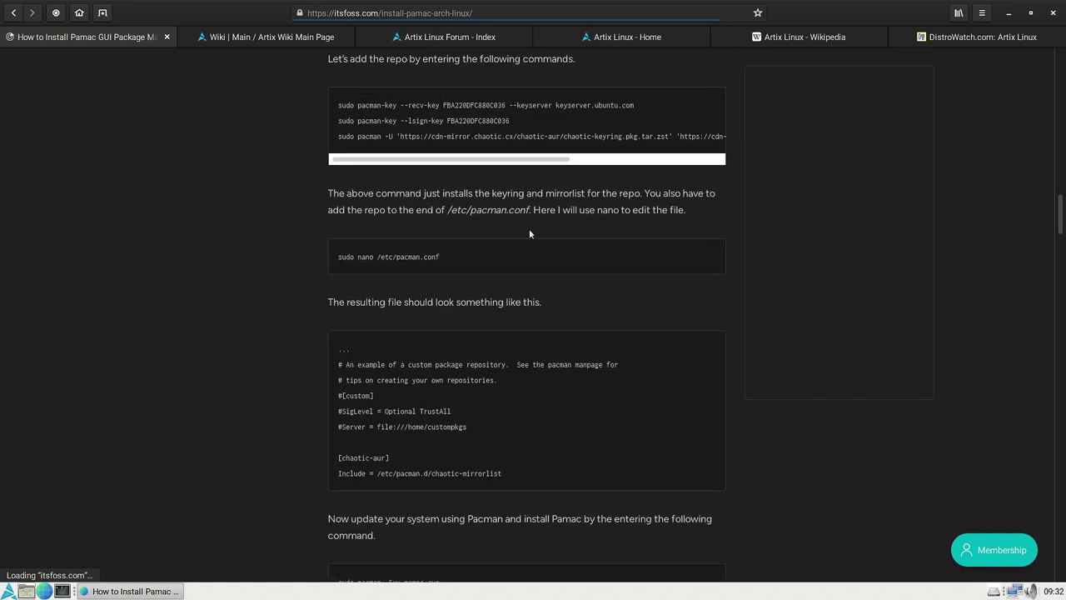
scroll(554, 266, down, 1)
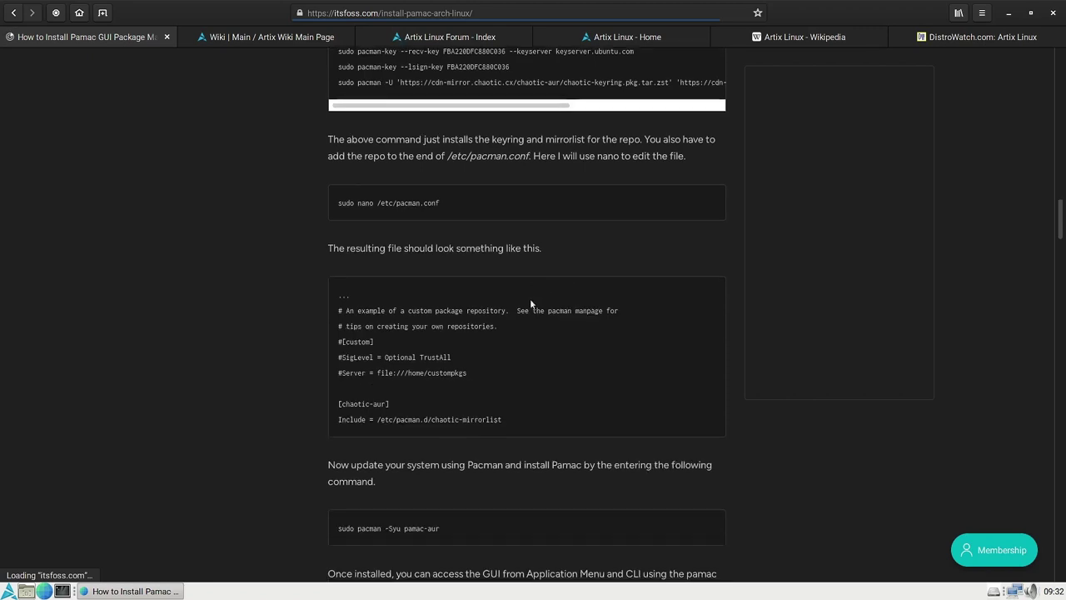
scroll(575, 404, down, 3)
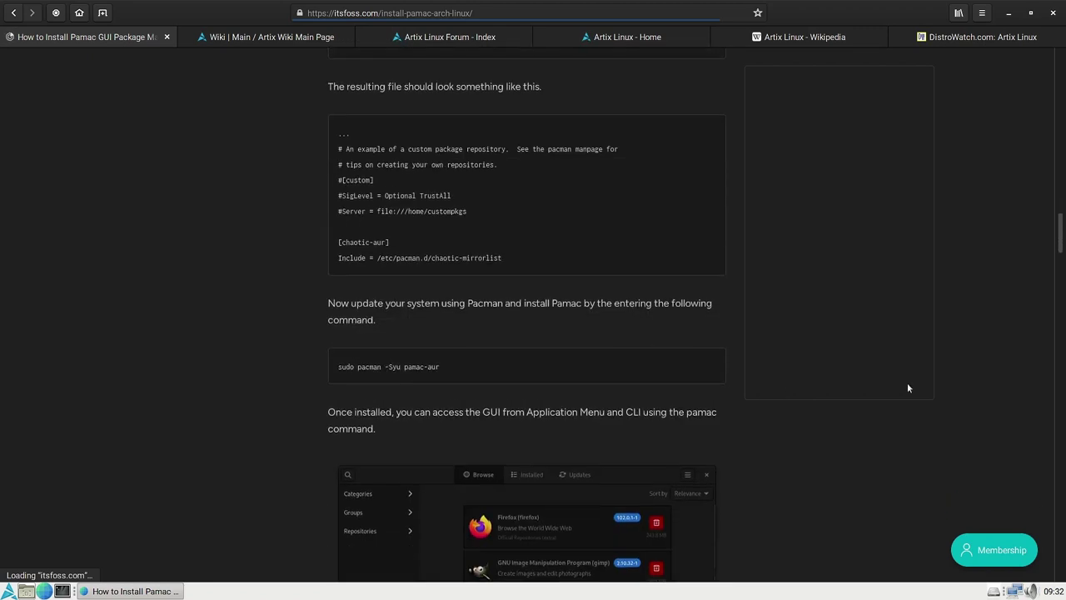
scroll(908, 388, down, 4)
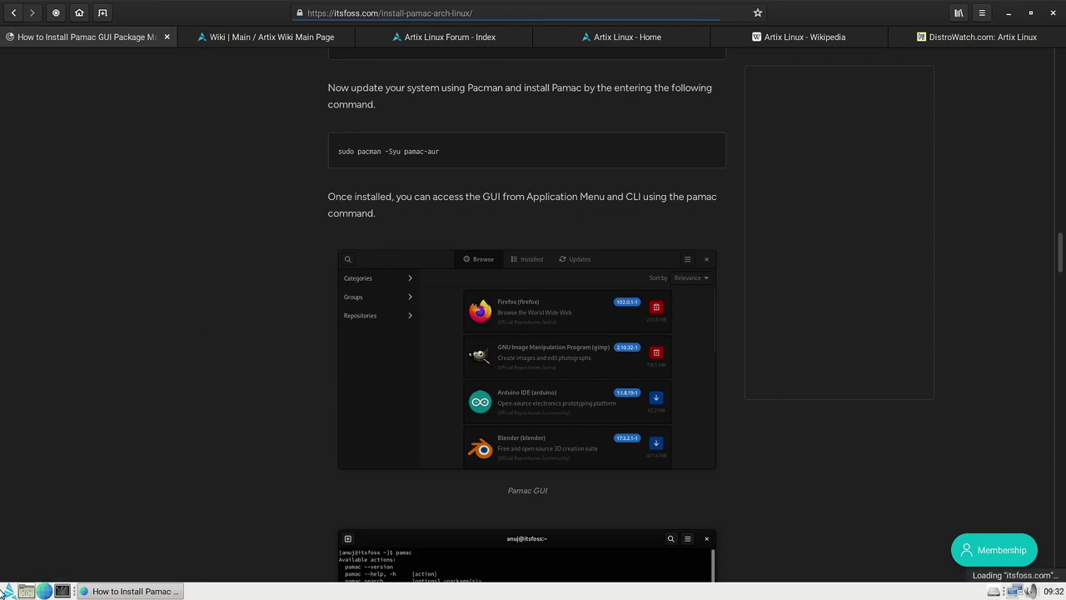
scroll(668, 266, down, 5)
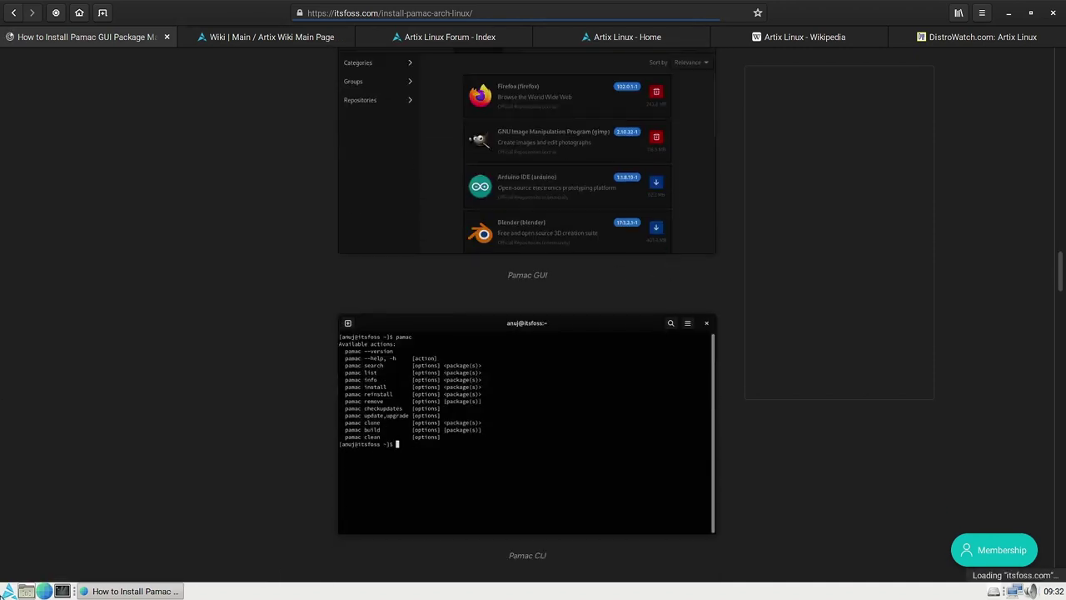
Try running pamac in a new terminal, and place the window beside the guide's Pamac CLI example.
click(62, 591)
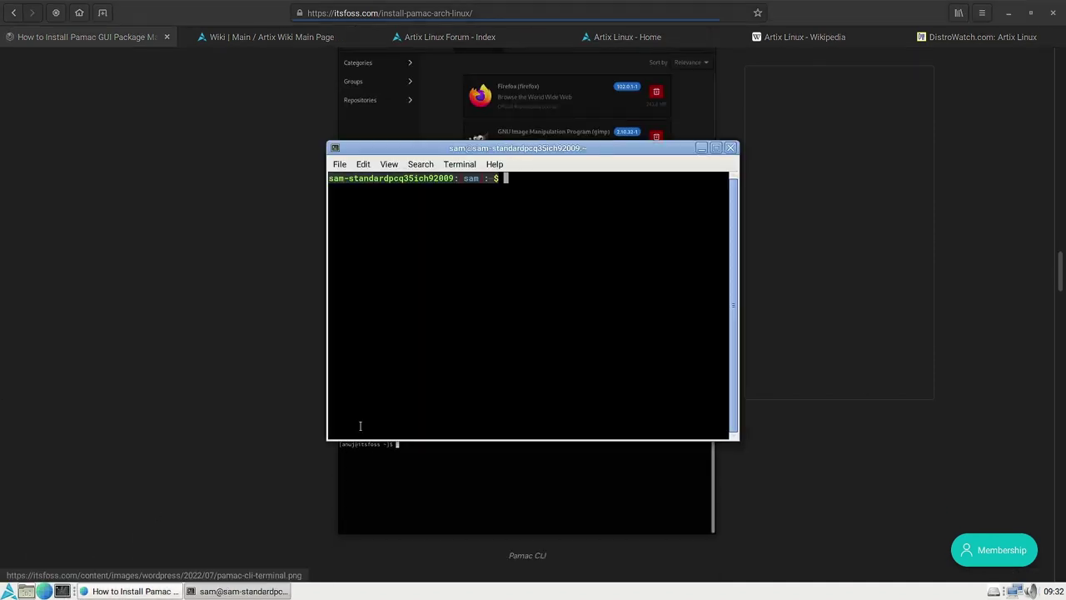
text(pamac)
key(Return)
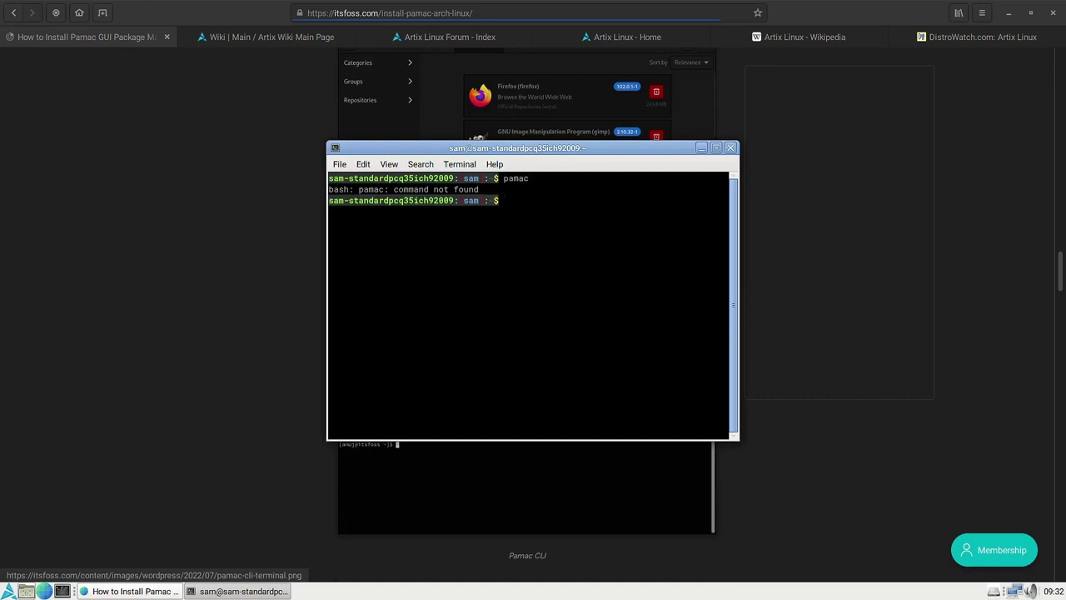
drag(541, 148, 804, 248)
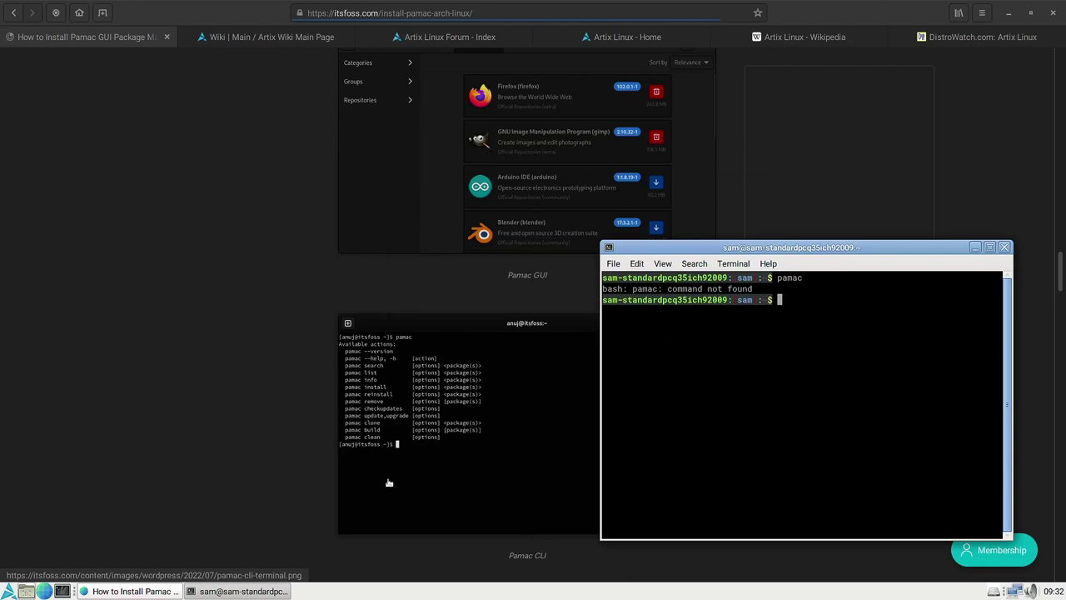
Return to the guide and review its Pamac removal command and the AUR build instructions for the three required packages.
click(216, 445)
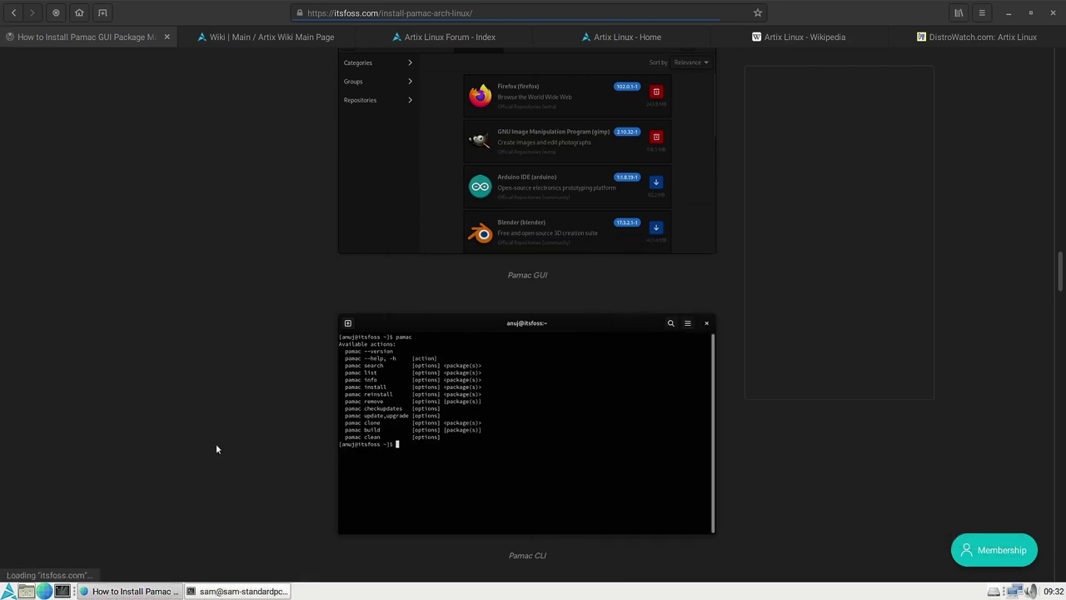
scroll(215, 445, down, 3)
scroll(215, 447, up, 3)
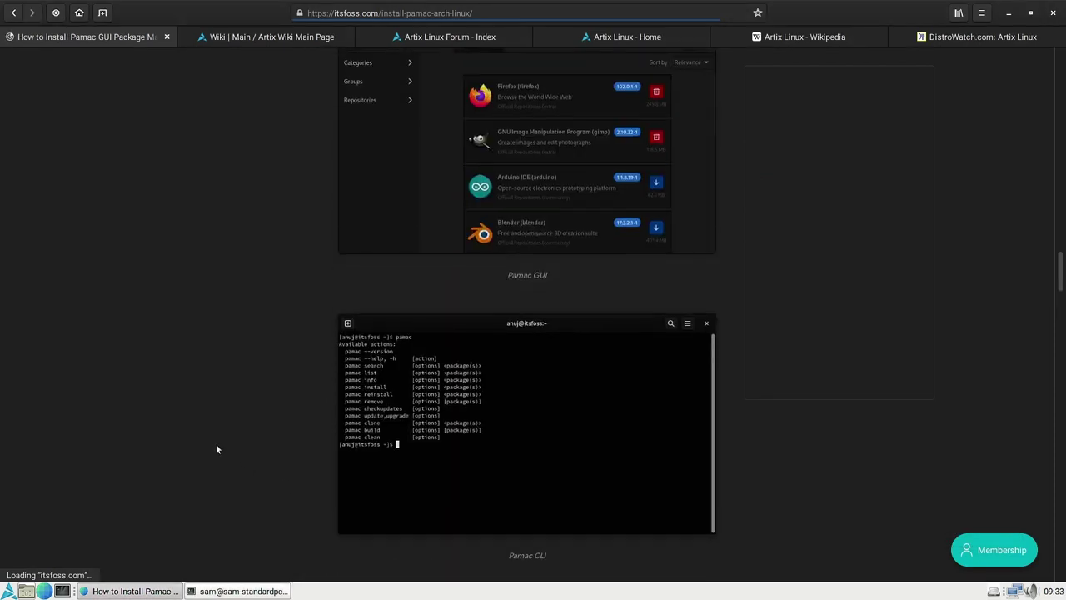
scroll(216, 447, down, 3)
scroll(216, 449, down, 1)
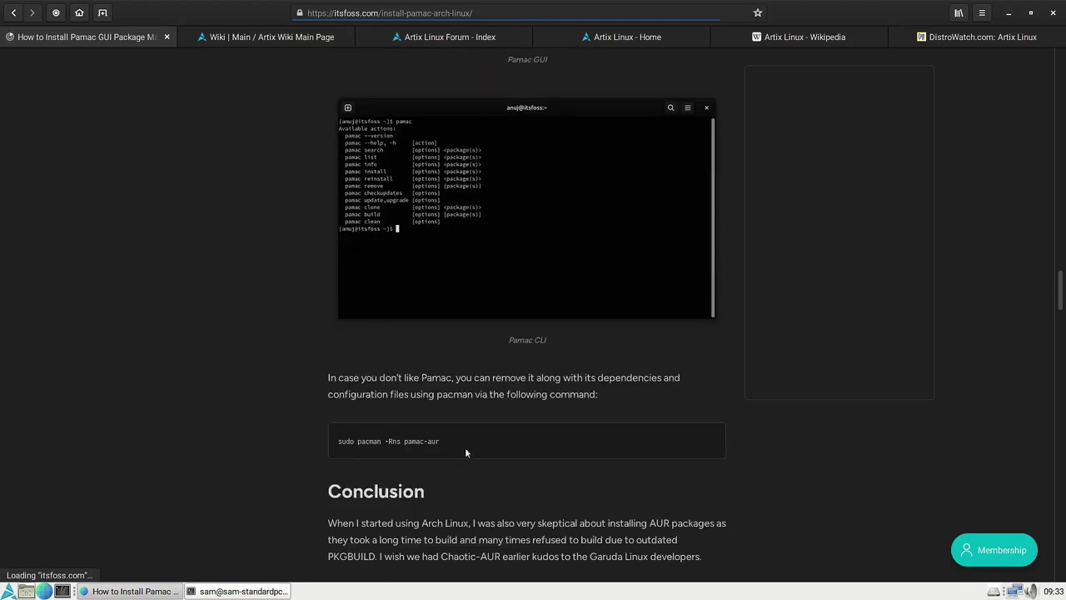
scroll(480, 427, up, 15)
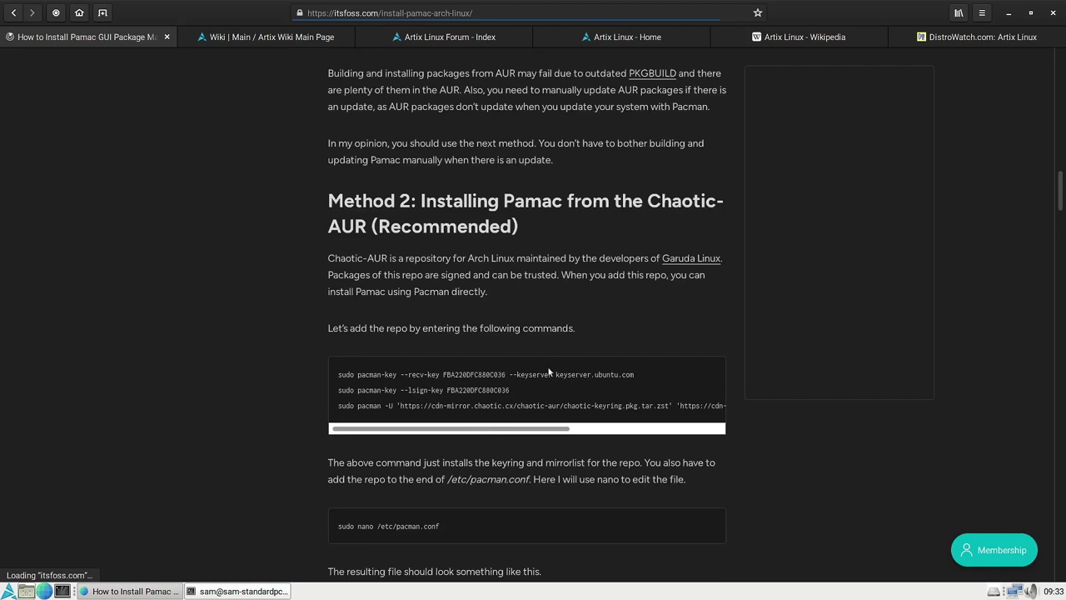
scroll(1064, 157, up, 2)
scroll(1064, 156, up, 2)
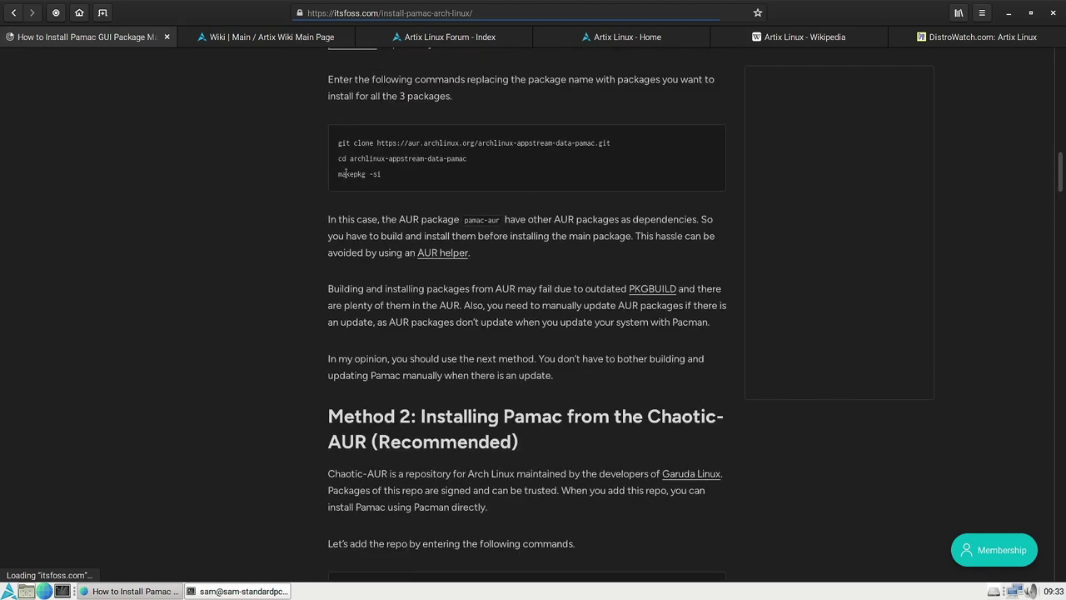
scroll(536, 166, up, 2)
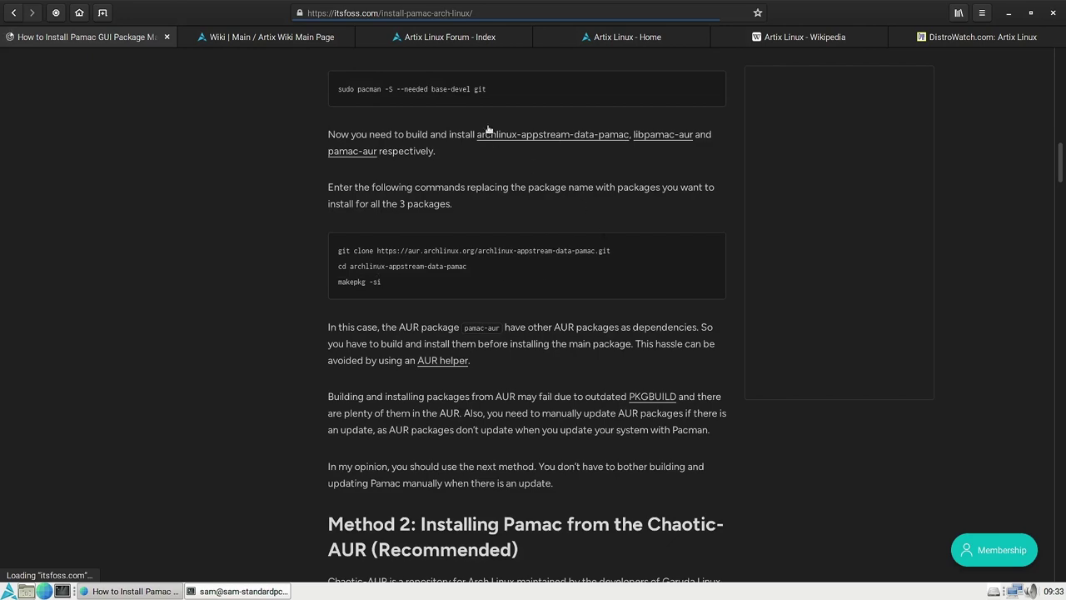
scroll(490, 126, up, 2)
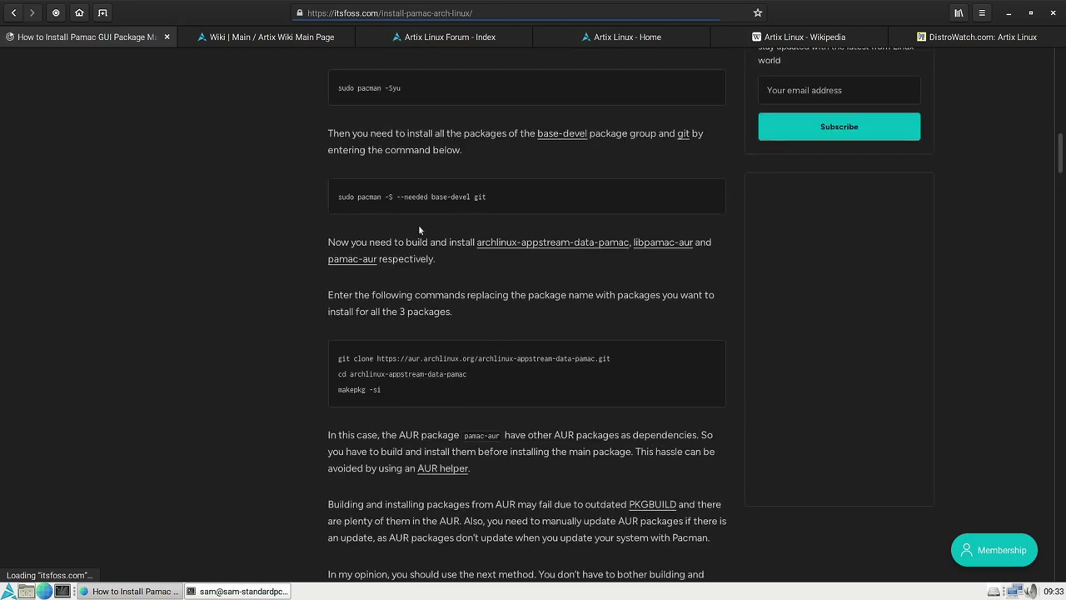
Open a new terminal and run a full system upgrade with sudo pacman -Syu, authenticating with the account password.
click(63, 592)
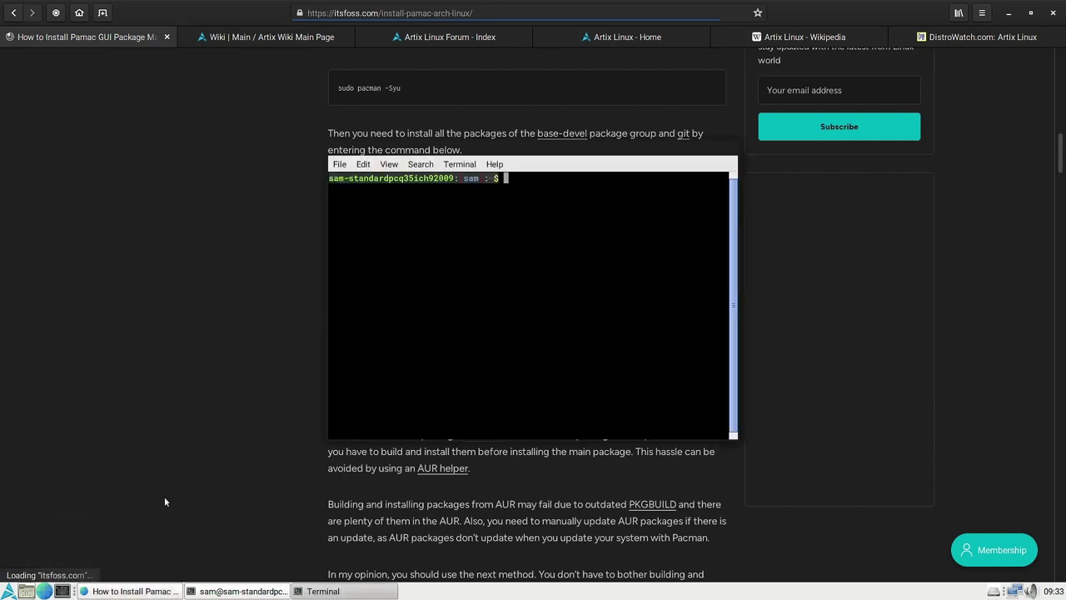
text(makepkg -si)
key(Up)
key(Up)
key(Up)
key(Up)
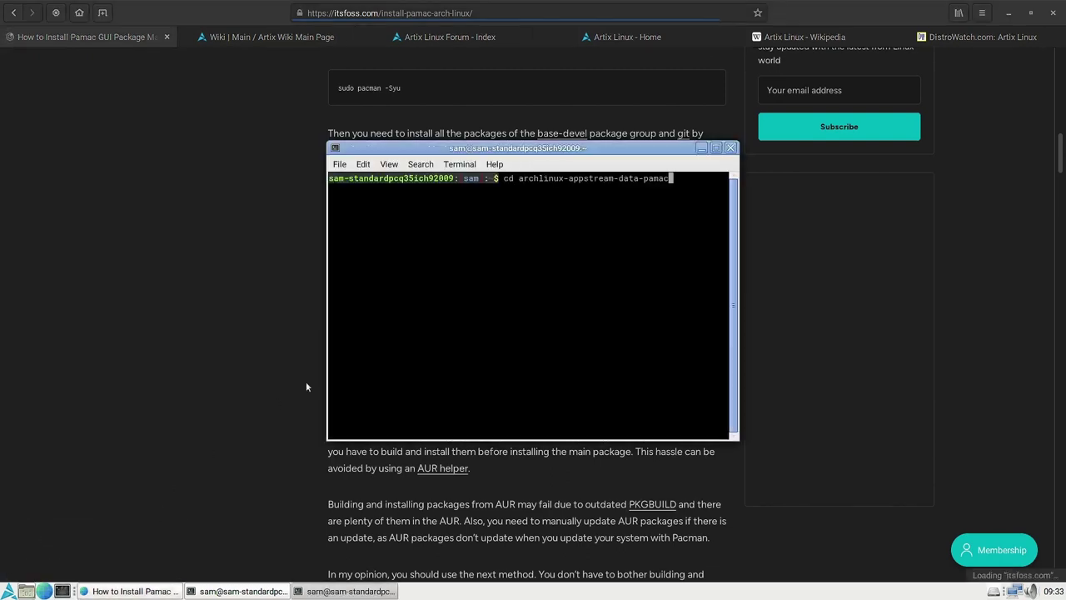
key(Up)
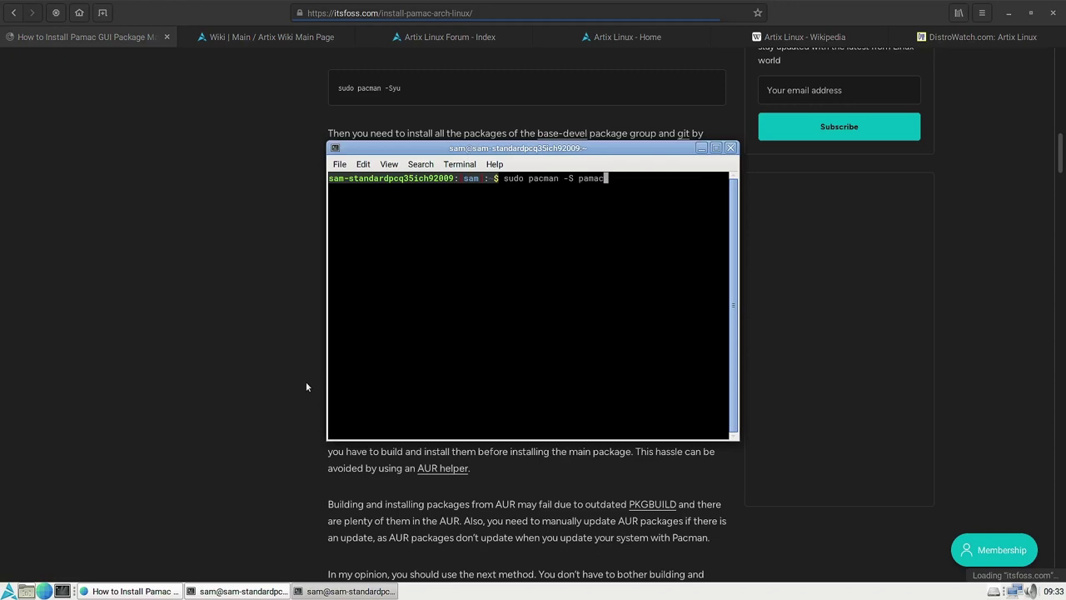
key(Up)
key(Up)
key(Return)
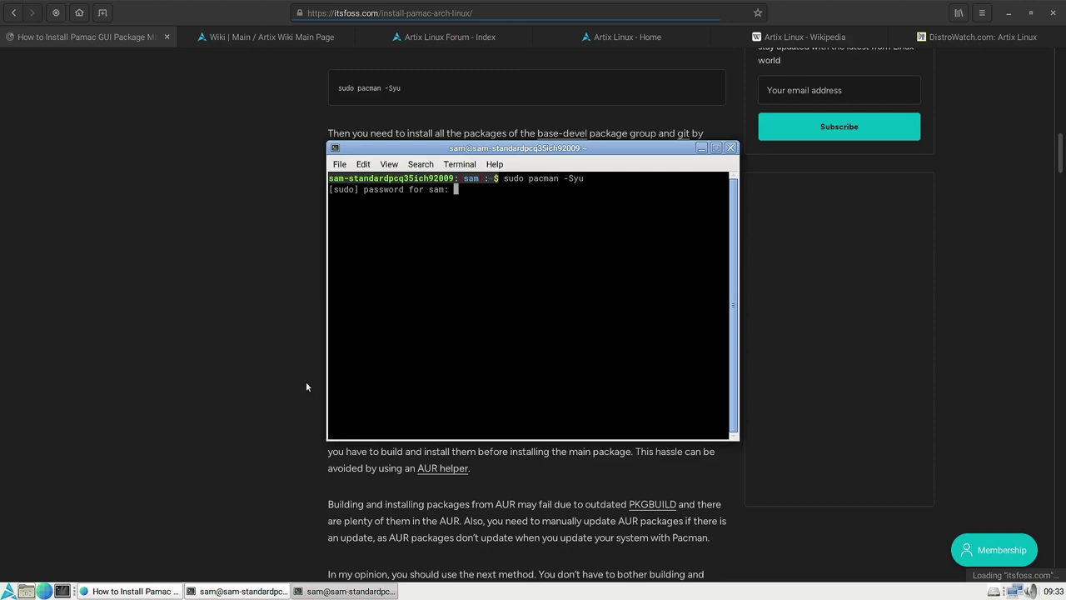
key(Return)
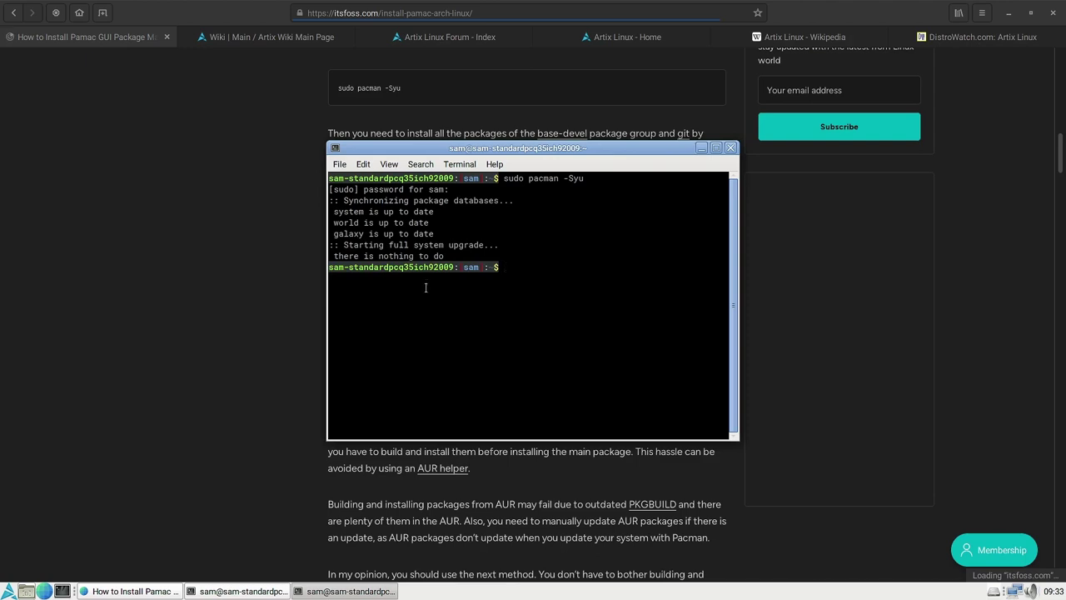
Recall the earlier base-devel, git clone, cd and makepkg -si commands without running them, and compare them with the guide's AUR build instructions.
drag(560, 151, 637, 352)
drag(29, 264, 591, 342)
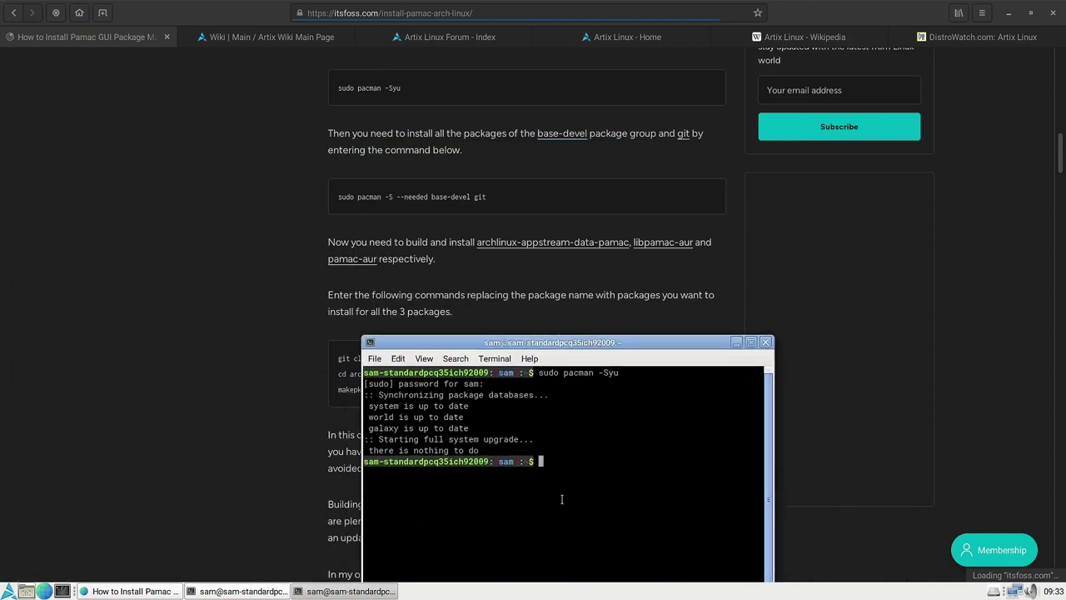
key(Up)
key(Up)
key(Up)
key(Up)
key(Up)
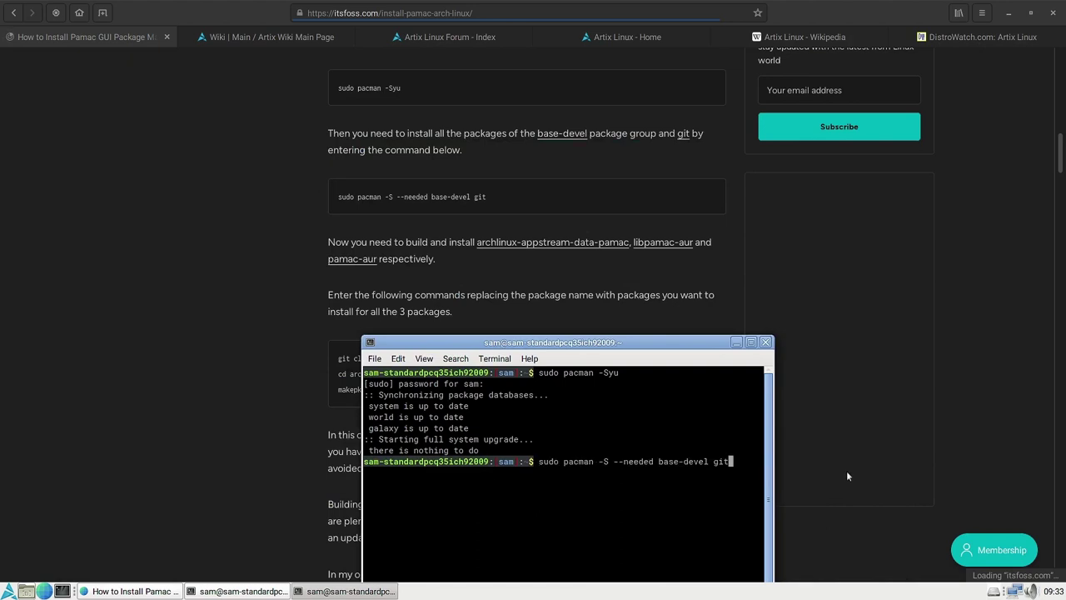
key(Down)
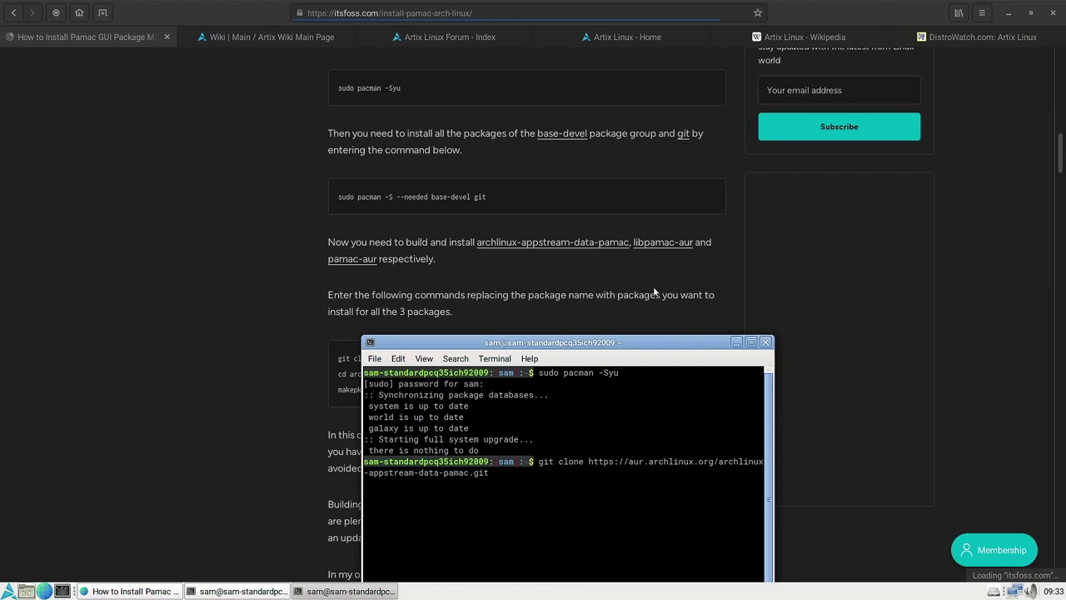
drag(582, 341, 594, 392)
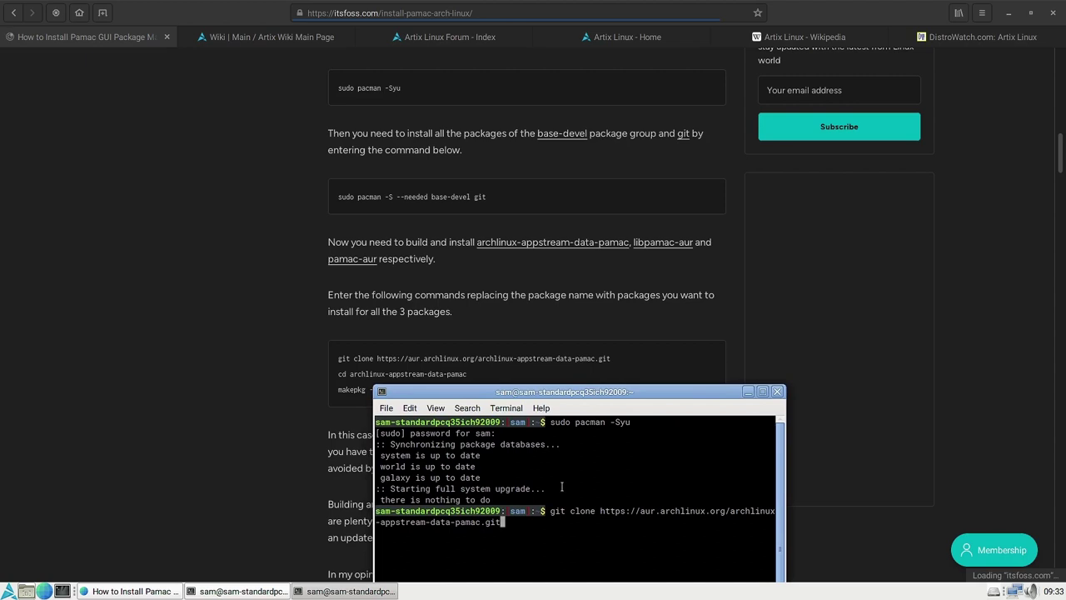
key(Up)
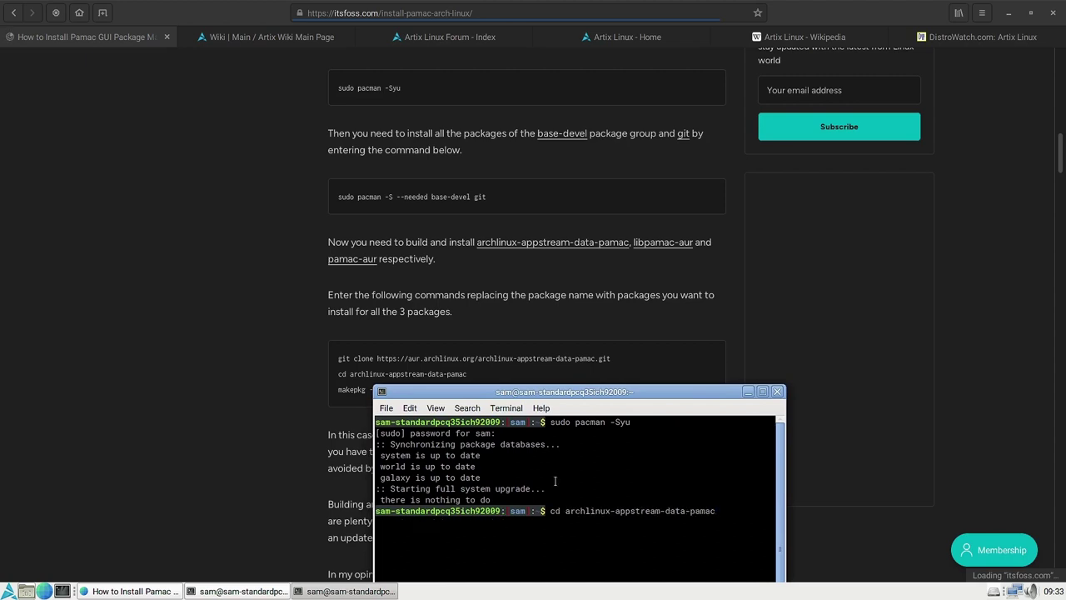
drag(547, 399, 746, 215)
key(Up)
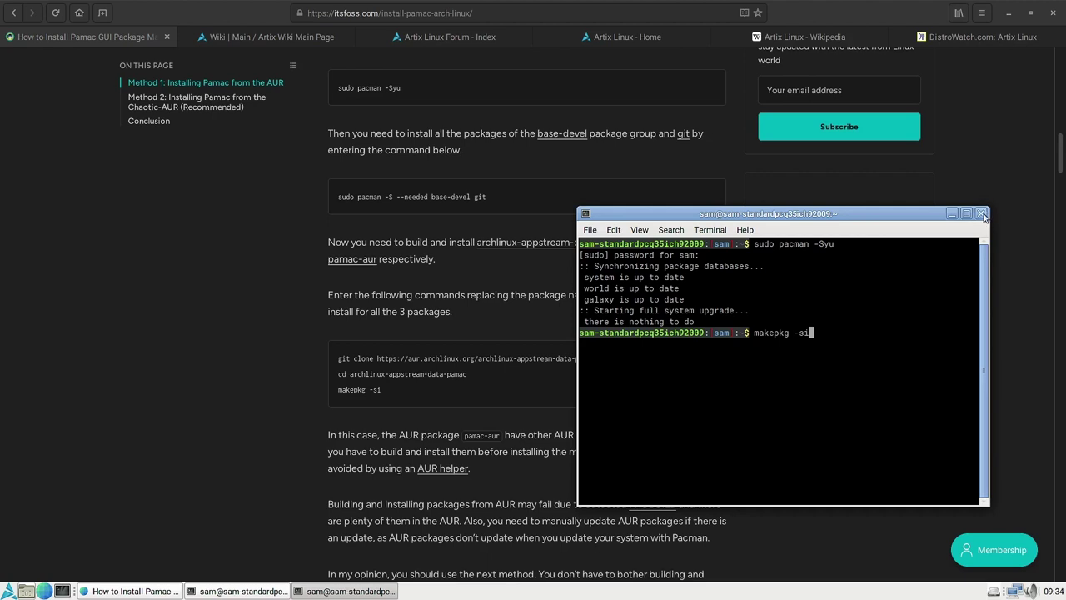
Close the new terminal and the web browser, leaving the first terminal open on the desktop.
click(981, 213)
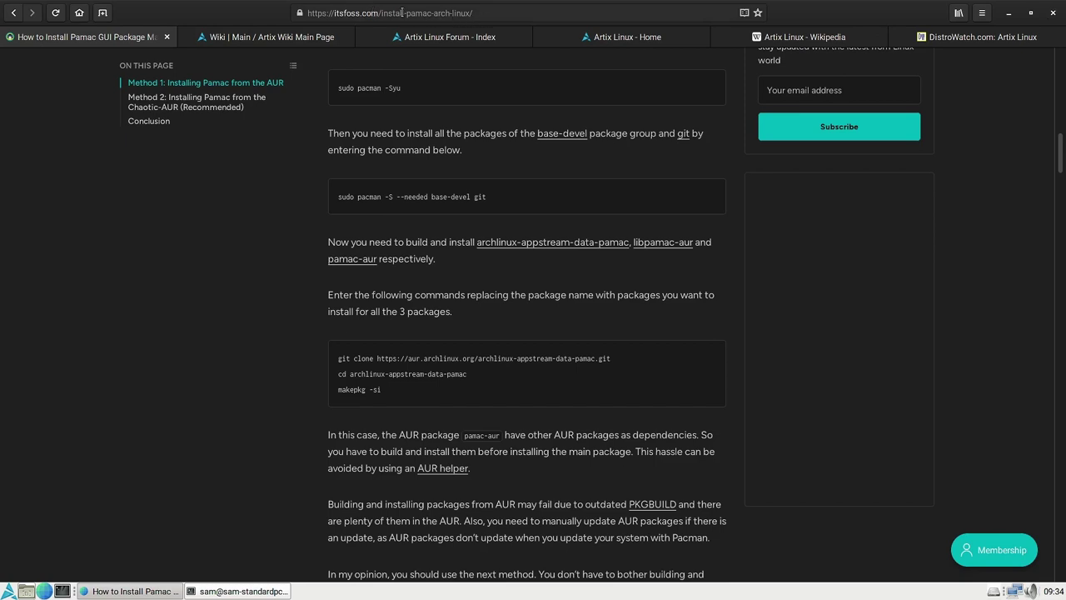
key(F11)
click(1053, 17)
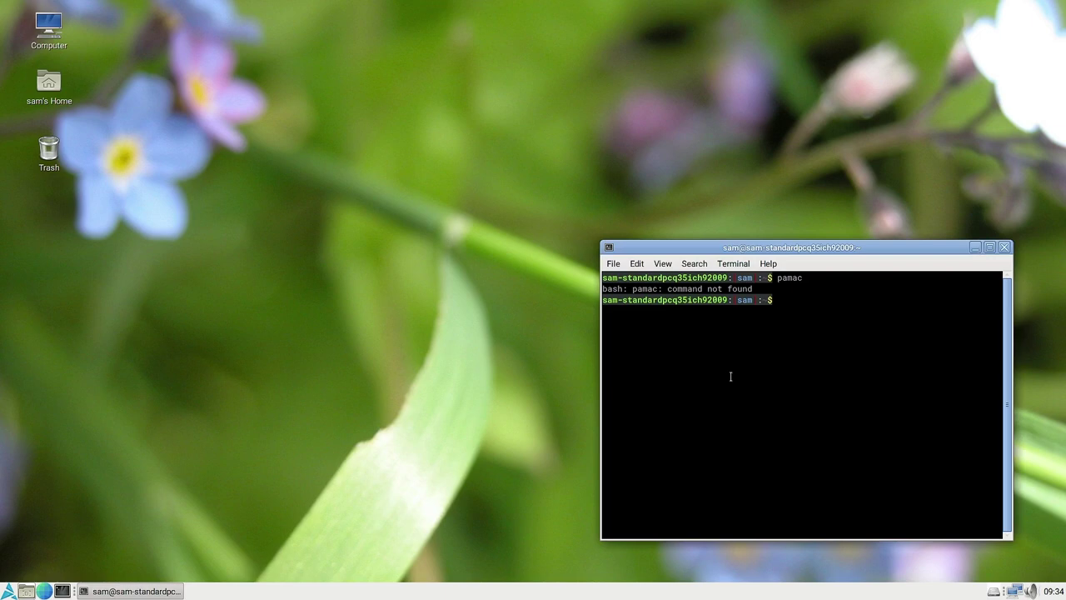
Install gnome-software with sudo pacman -S, entering the account password and accepting the installation, and move the terminal nearer the desktop's centre.
text(sudo pacman -S gnome-software)
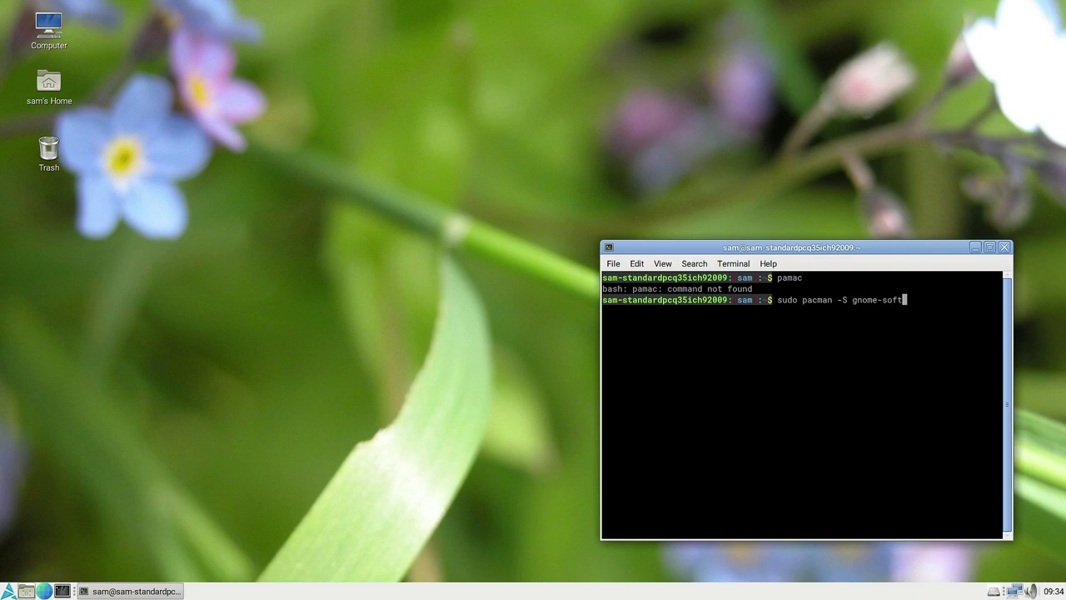
key(Return)
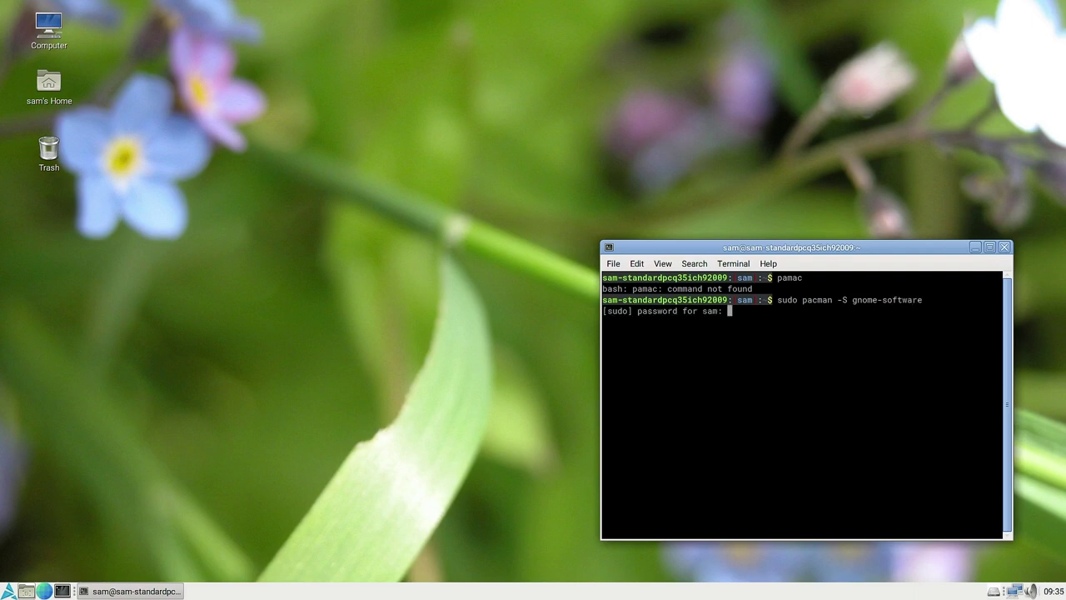
key(Return)
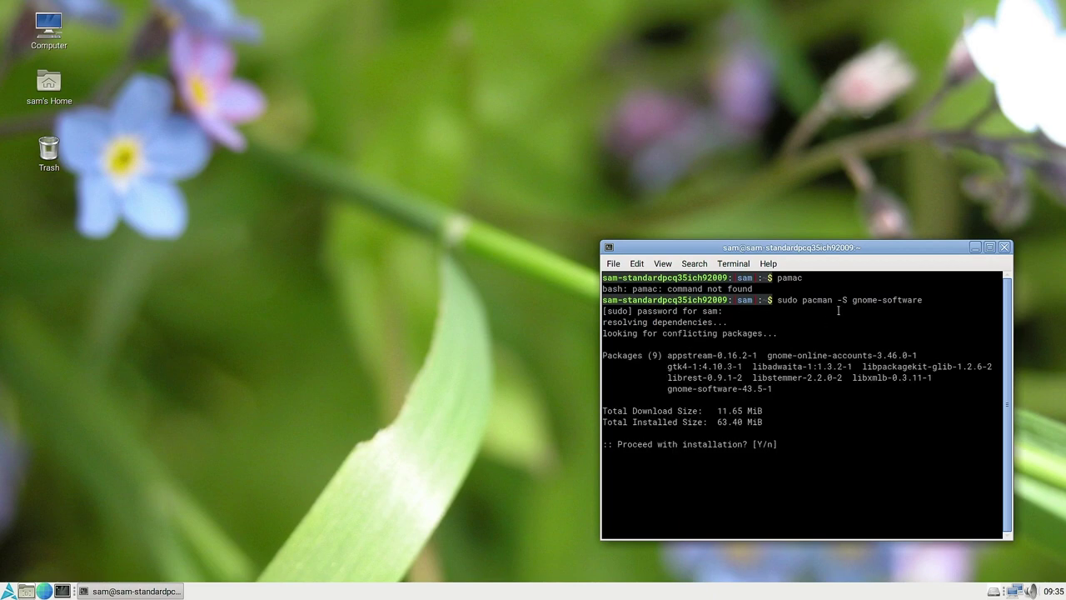
text(y)
key(Return)
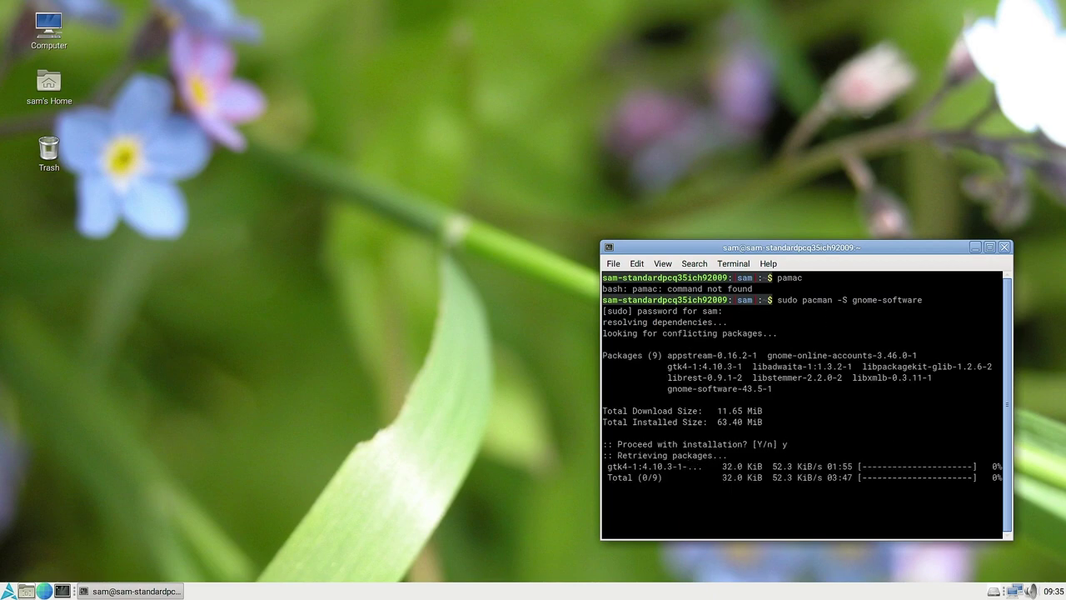
drag(860, 242, 716, 165)
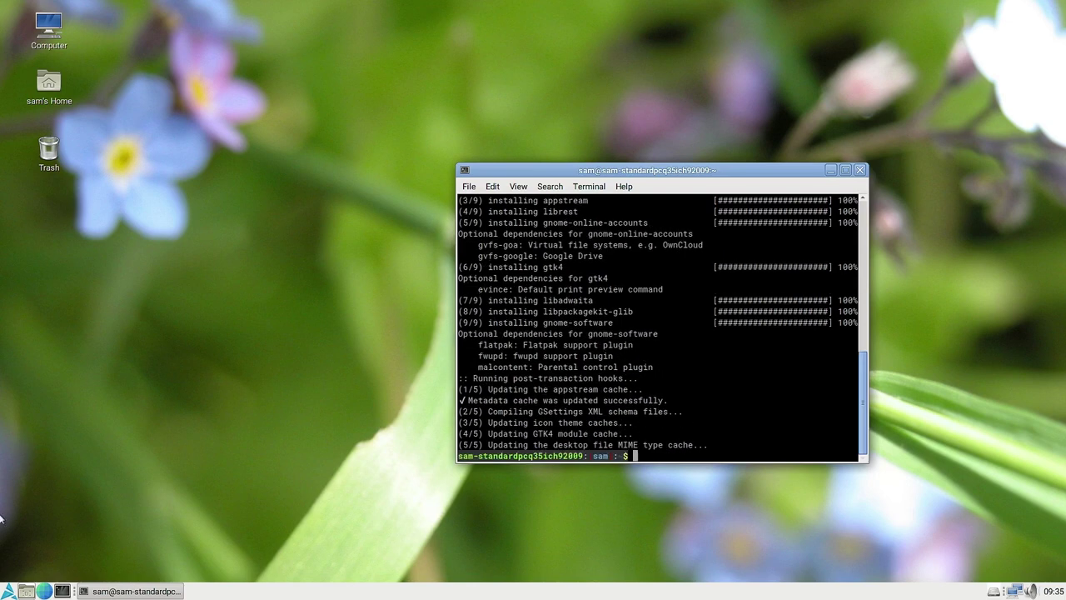
Look through the application categories for the newly installed Software app, launch it from System Tools, and minimize the terminal.
click(8, 591)
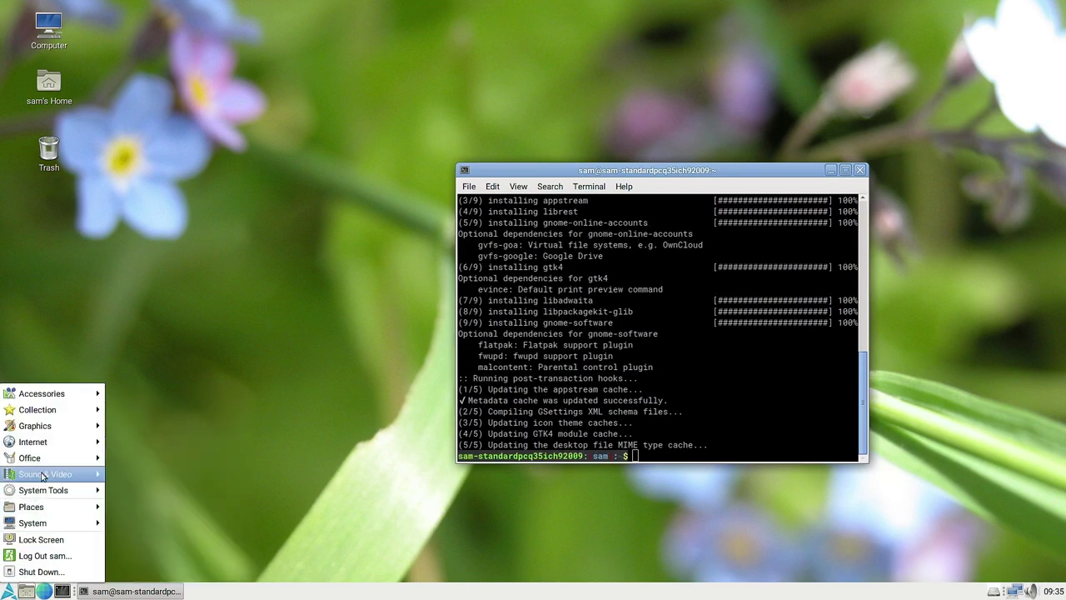
mouse_move(42, 474)
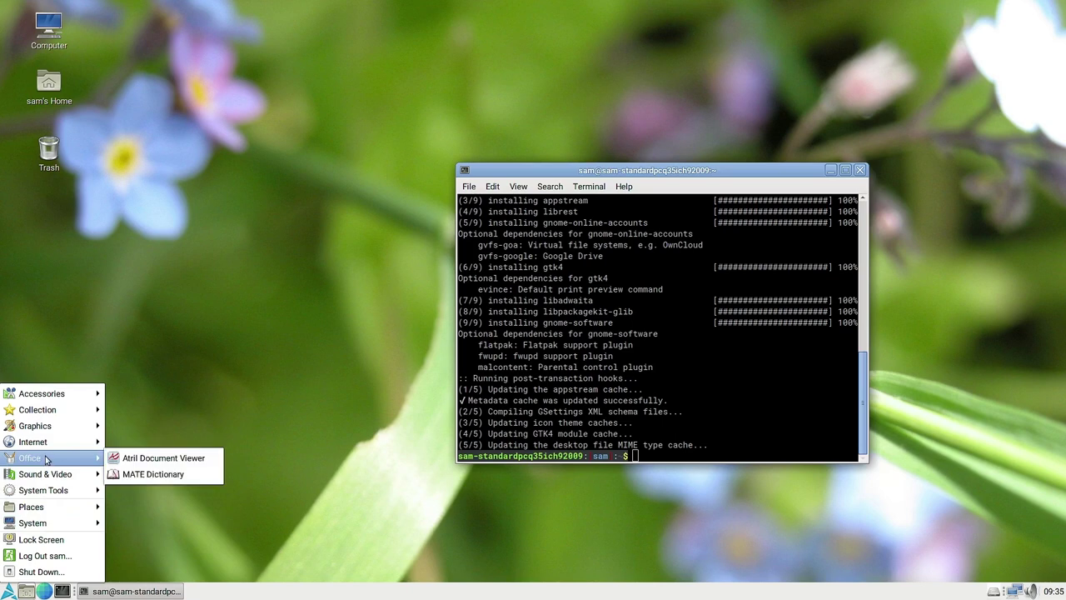
mouse_move(51, 428)
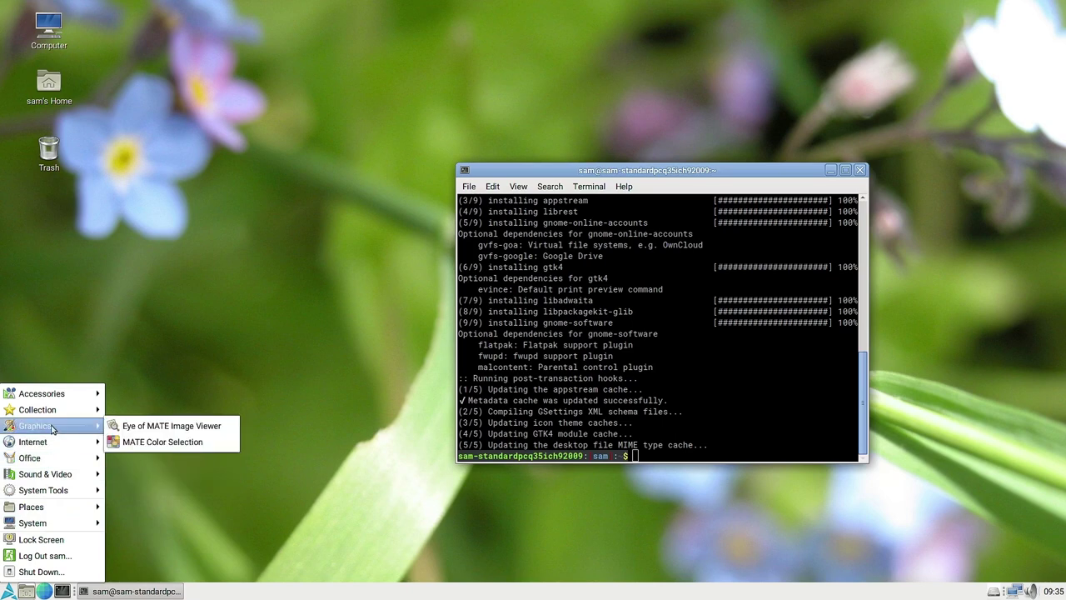
mouse_move(65, 393)
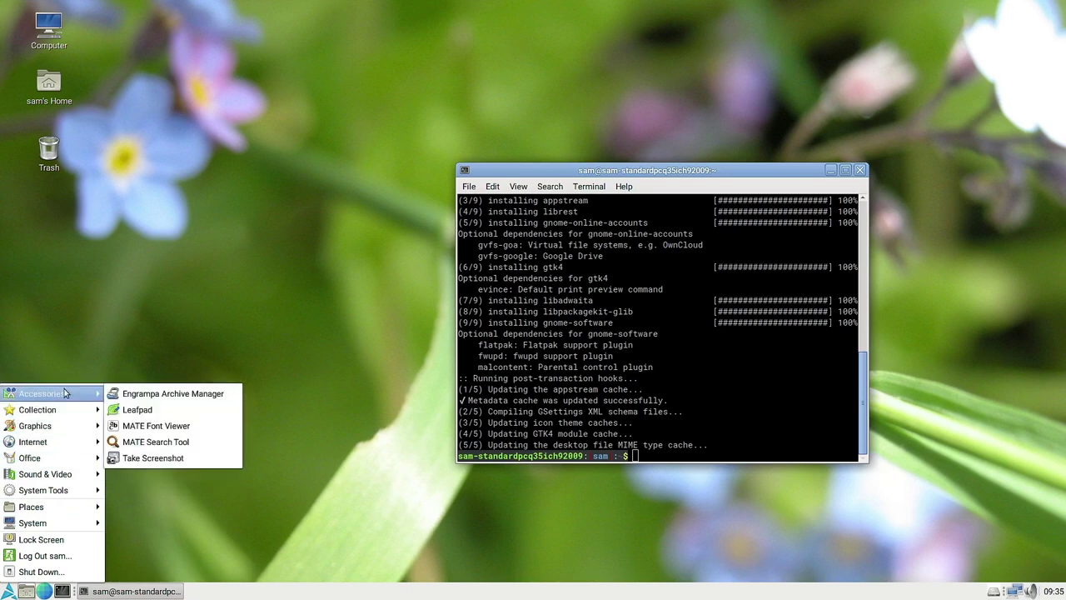
click(35, 506)
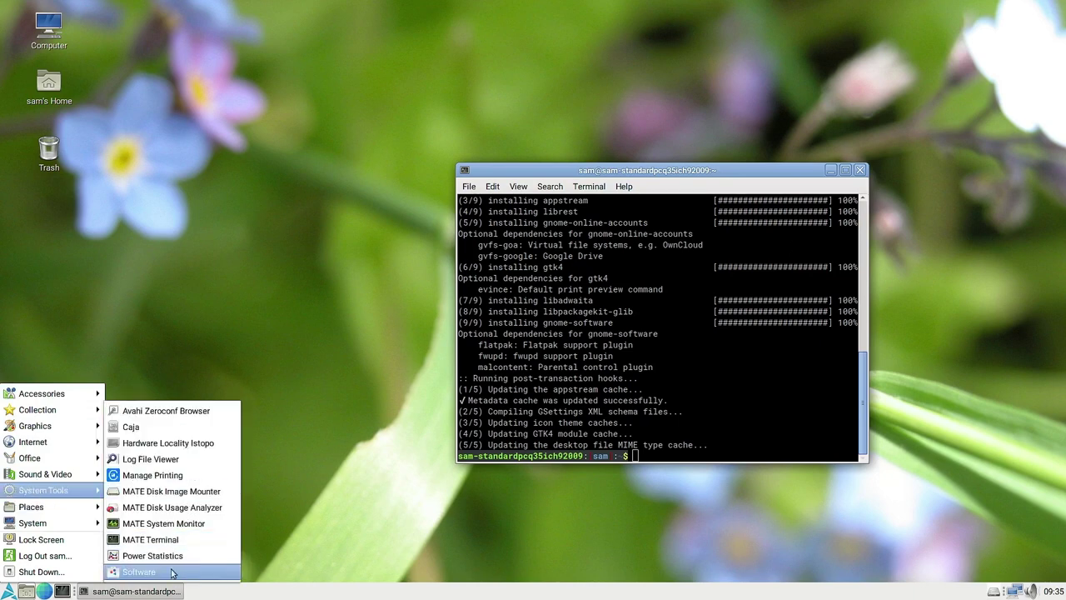
click(173, 573)
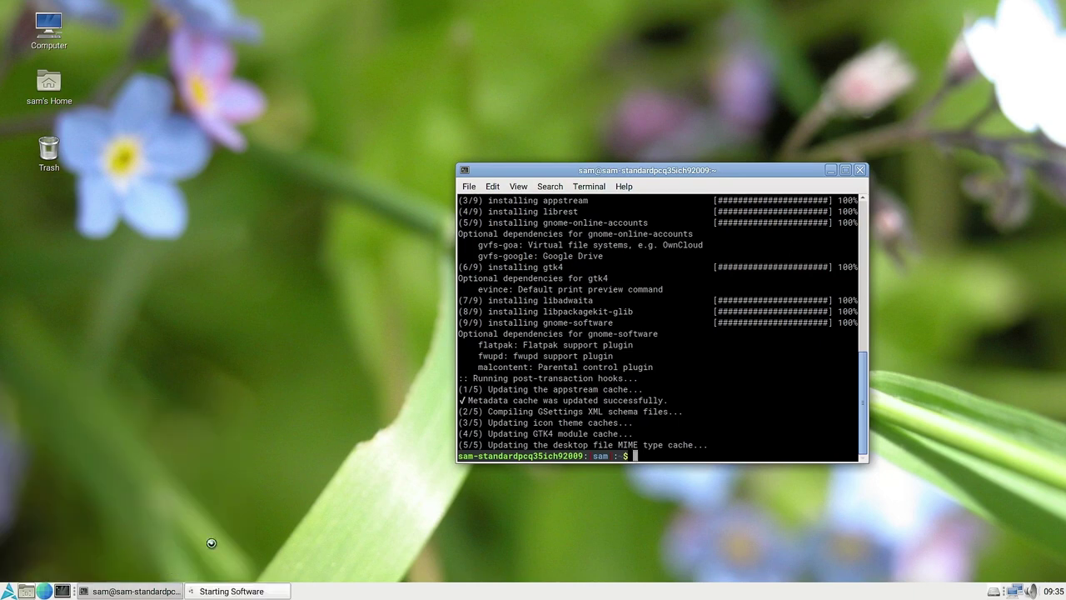
click(832, 170)
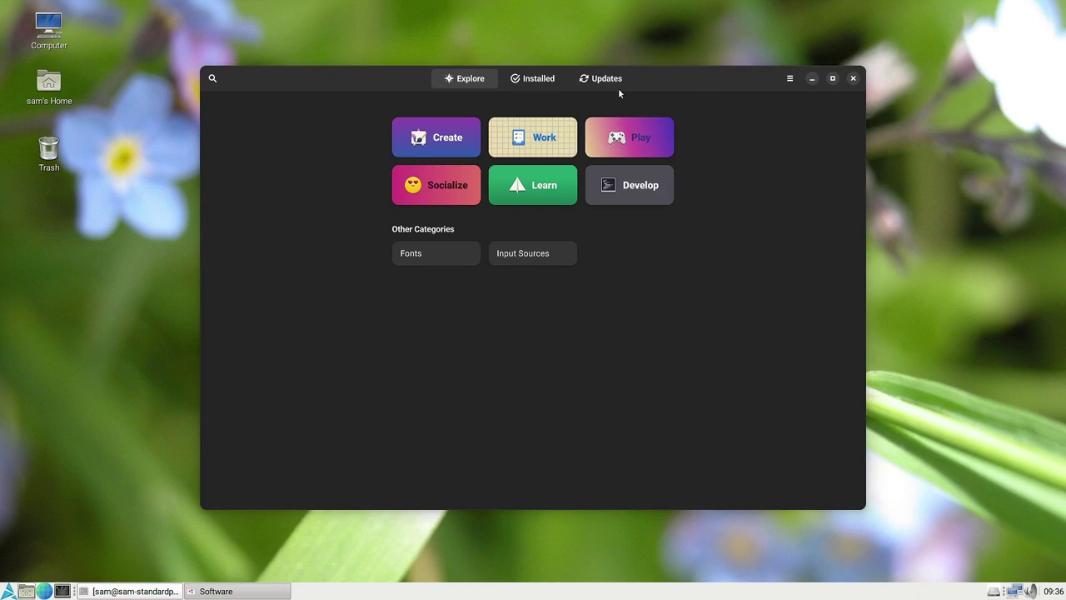
Check the available updates and the installed applications in Software, and return to the Explore overview.
click(587, 83)
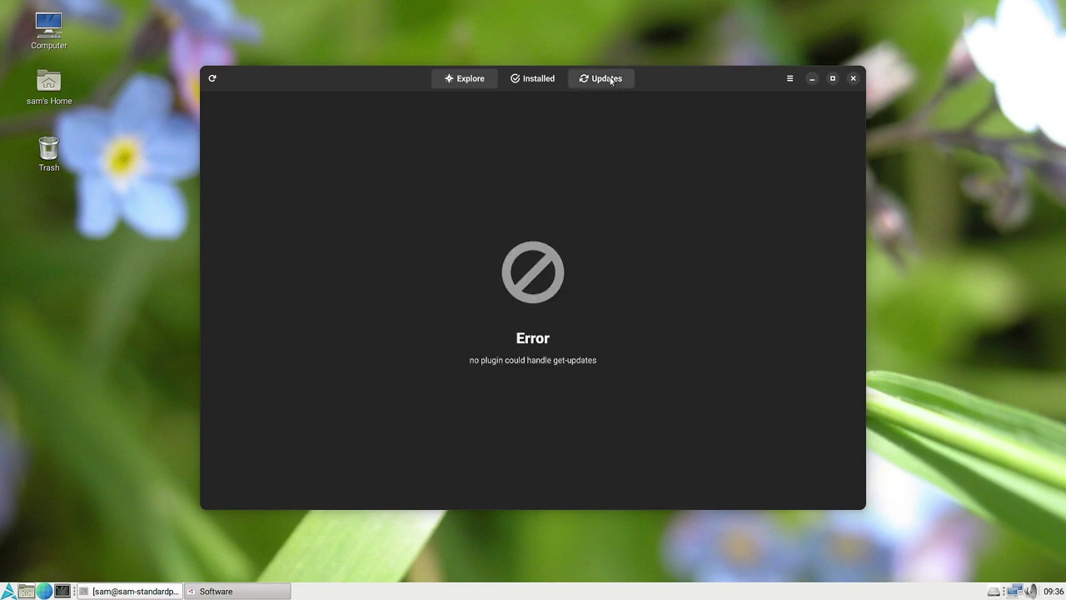
click(548, 78)
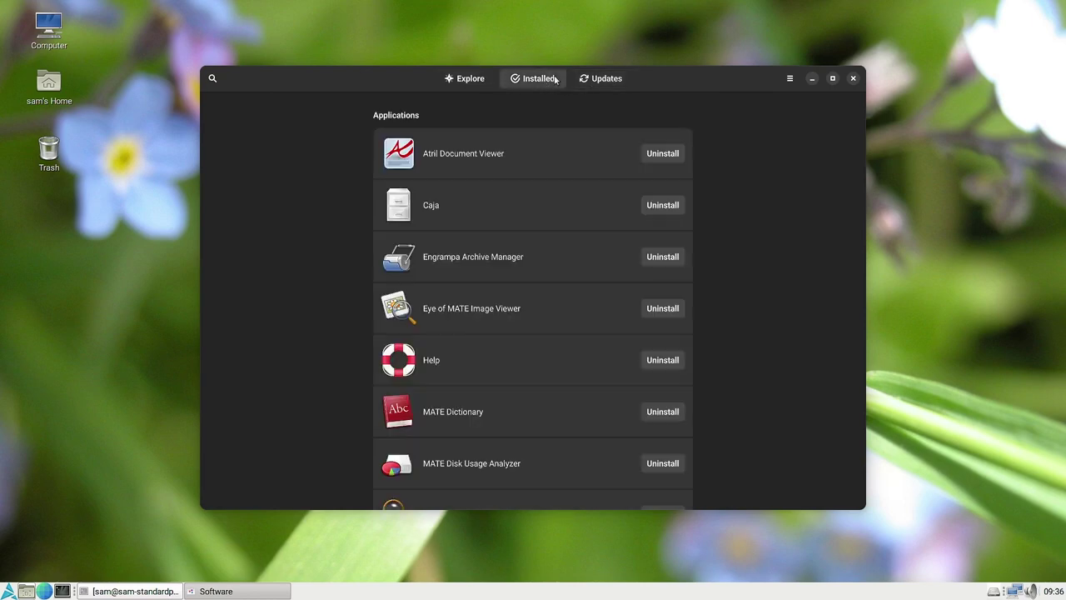
click(468, 79)
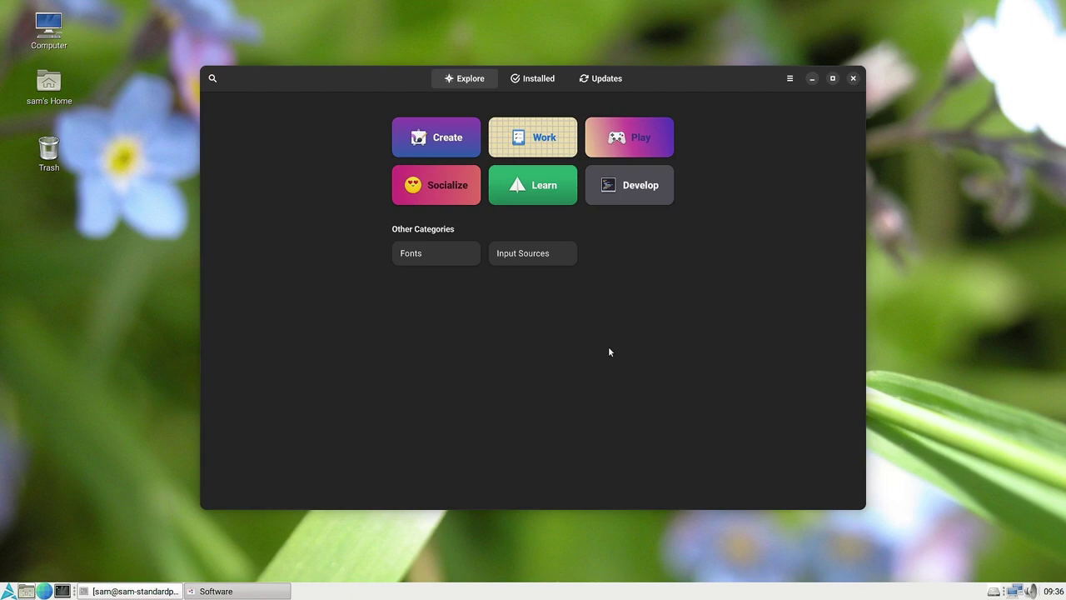
Browse the applications in the Work category, moving the Software window slightly, and go back to the Explore overview.
click(540, 138)
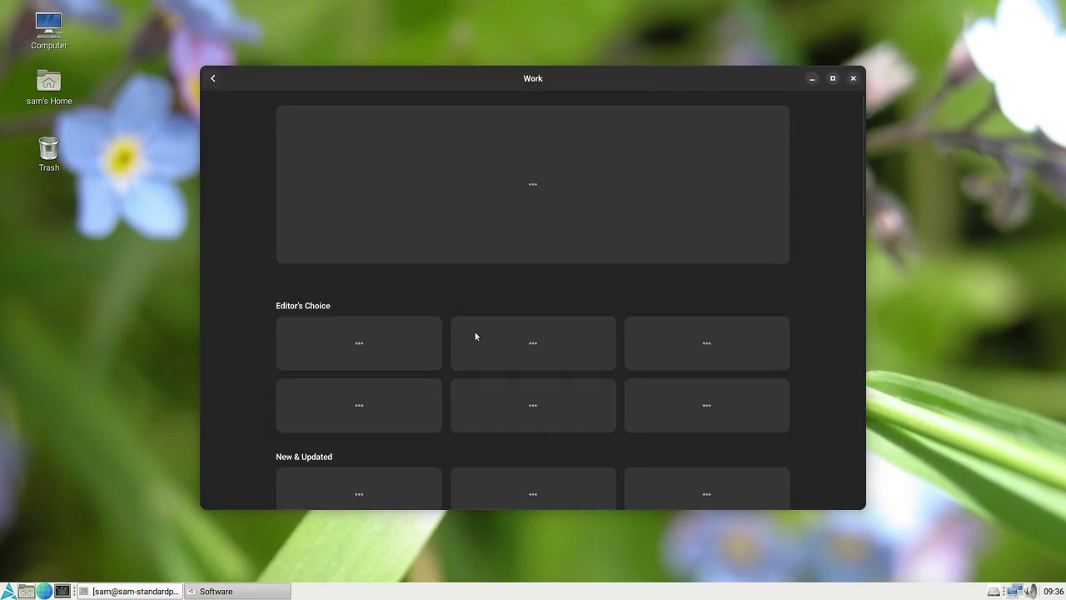
scroll(475, 331, down, 2)
scroll(569, 223, up, 2)
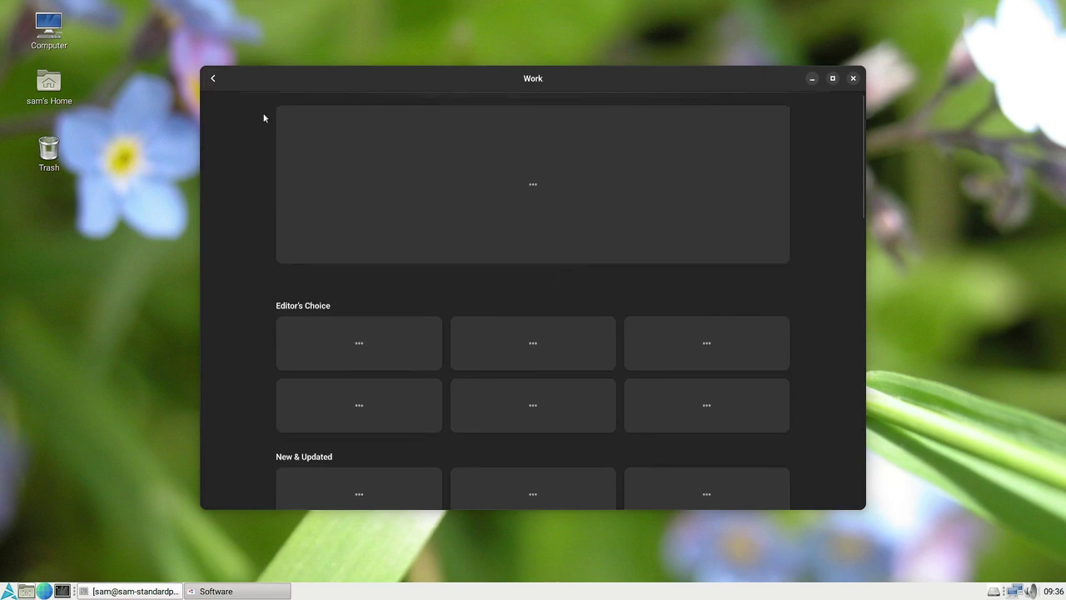
drag(212, 82, 220, 117)
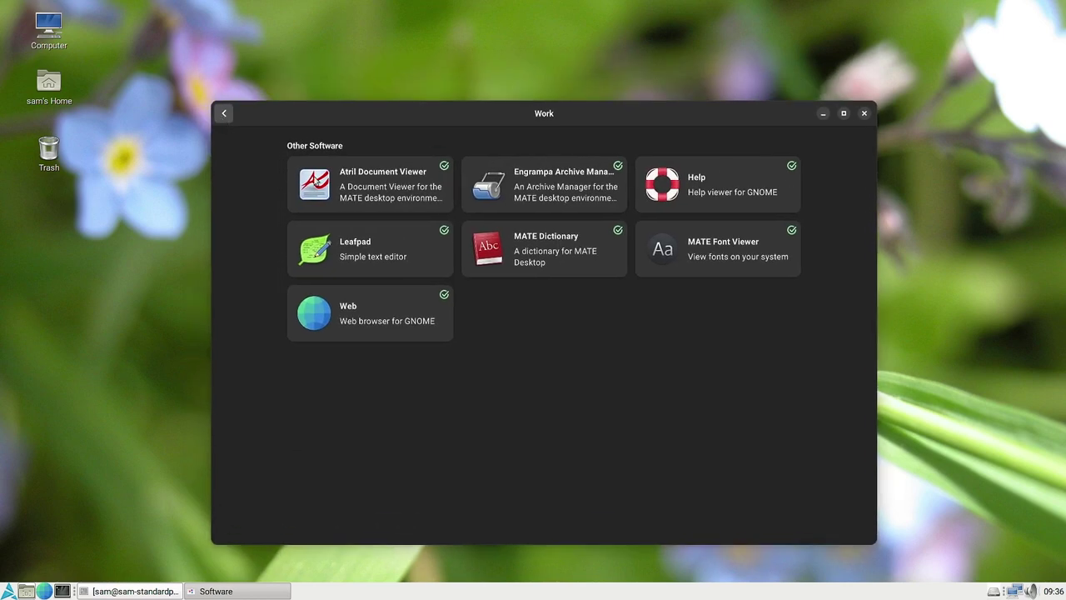
click(224, 114)
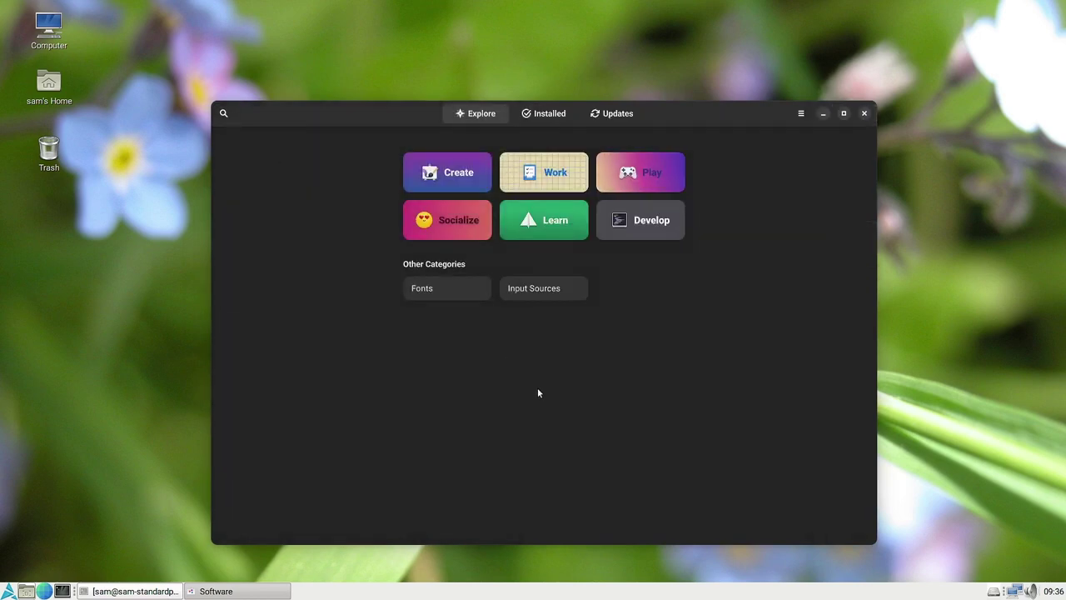